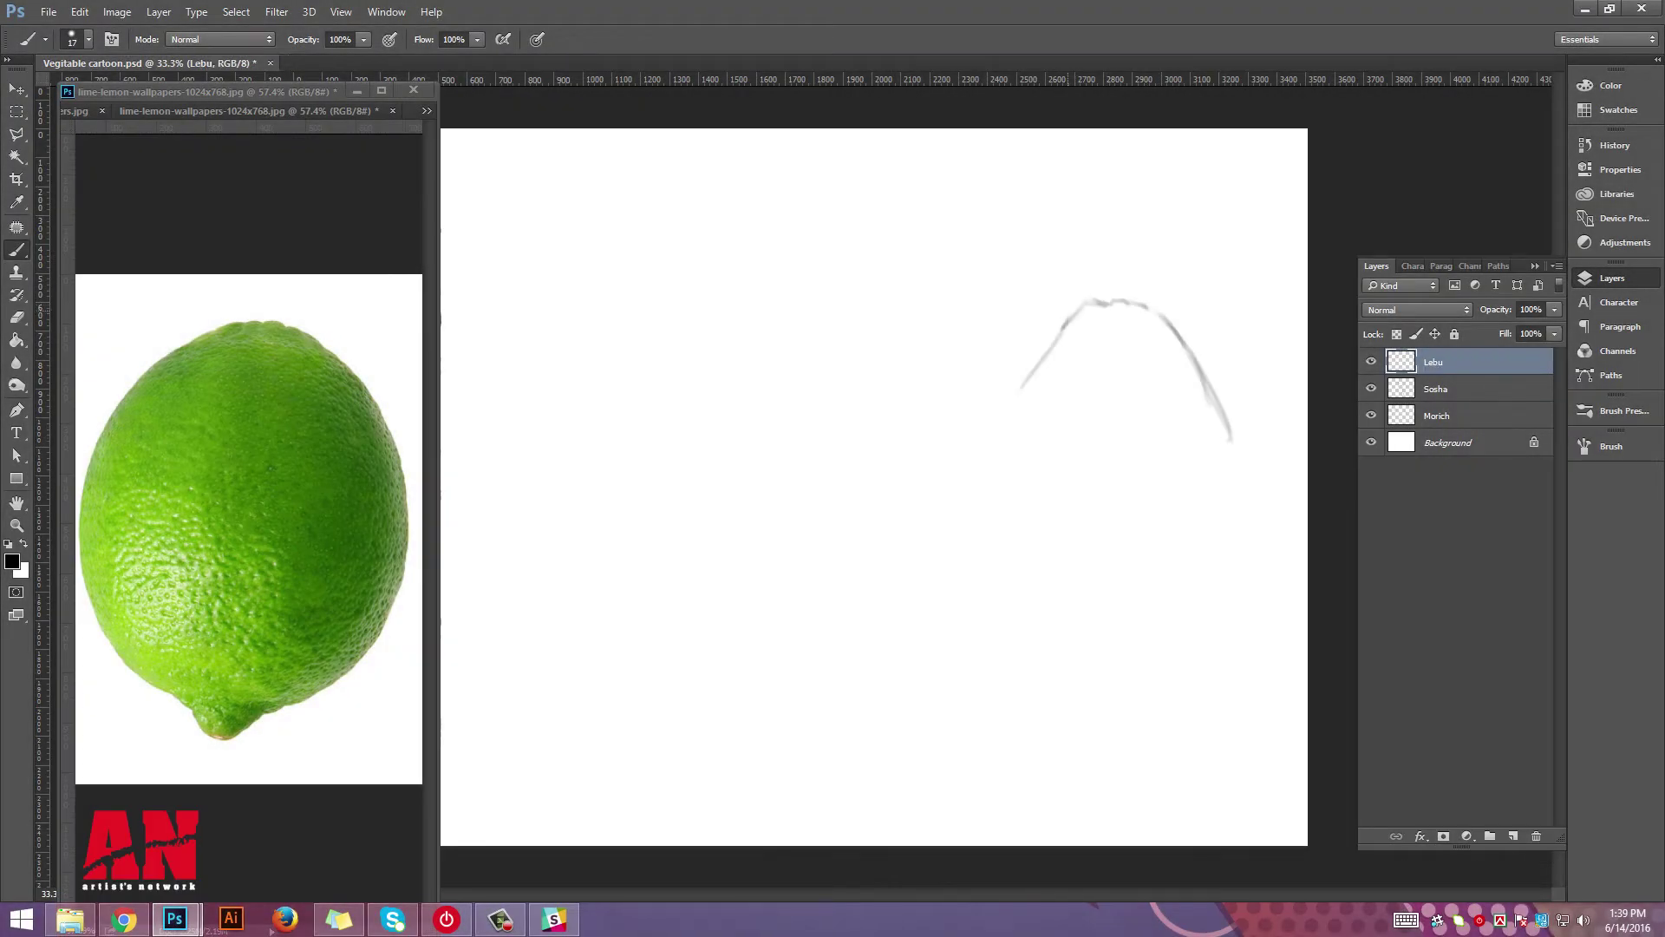
Sketch the lime outline and a gently curved smile on the Lebu layer.
{"action": "left_click_drag", "start_coordinate": [1072, 312], "coordinate": [997, 548]}
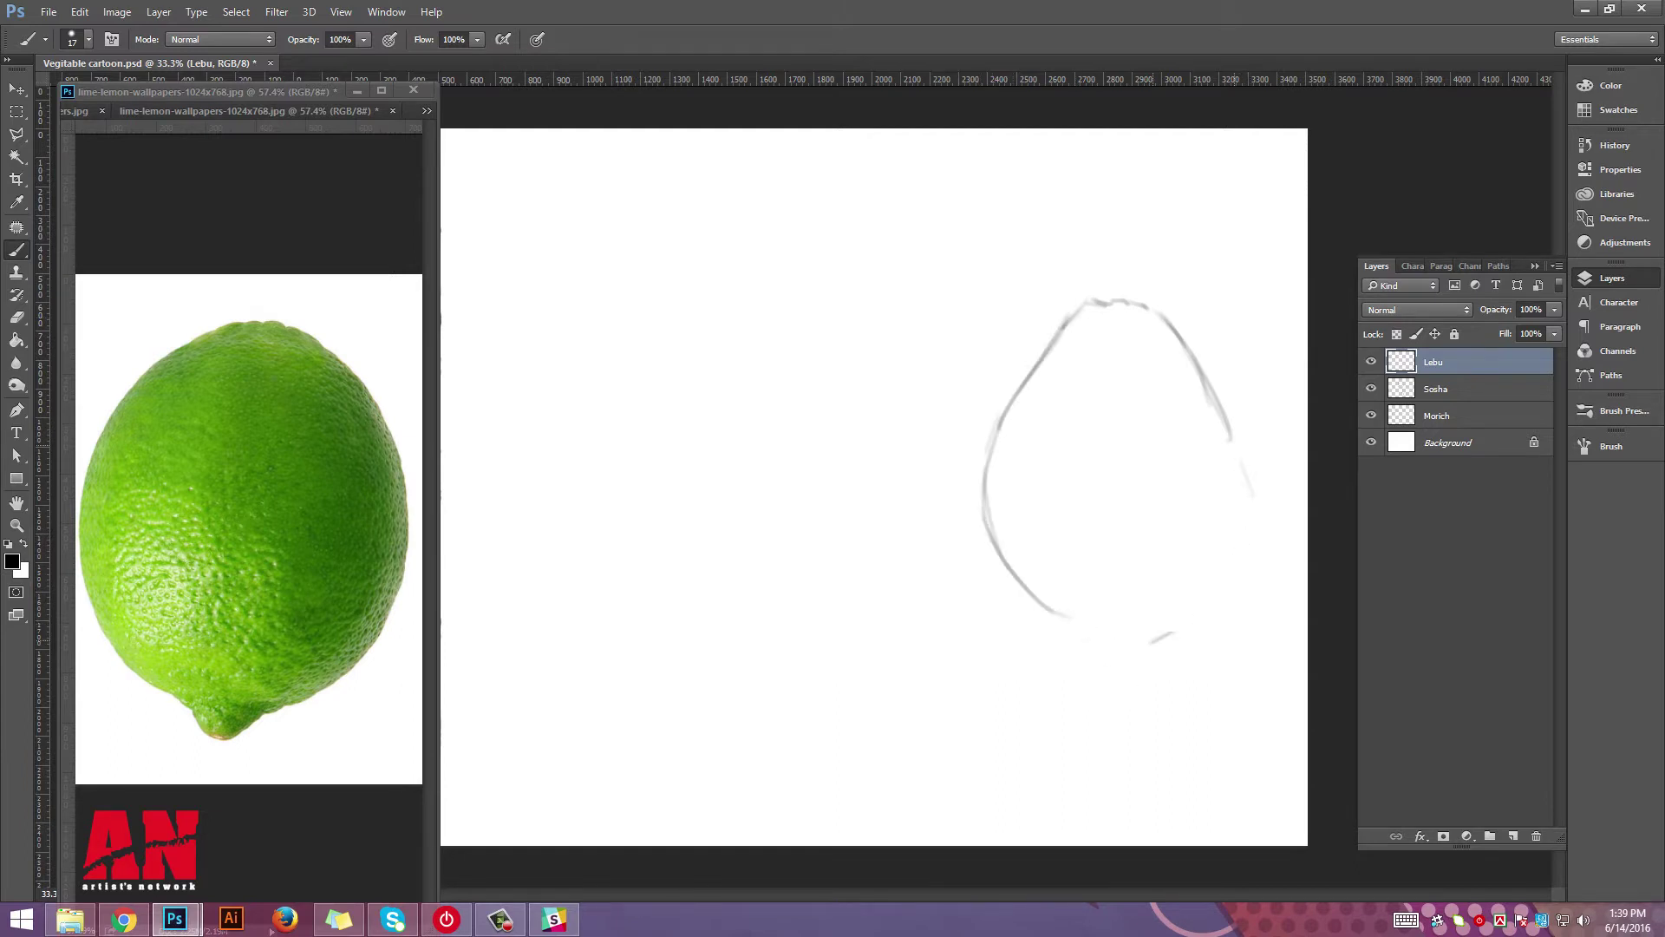
{"action": "left_click_drag", "start_coordinate": [1230, 438], "coordinate": [1128, 647]}
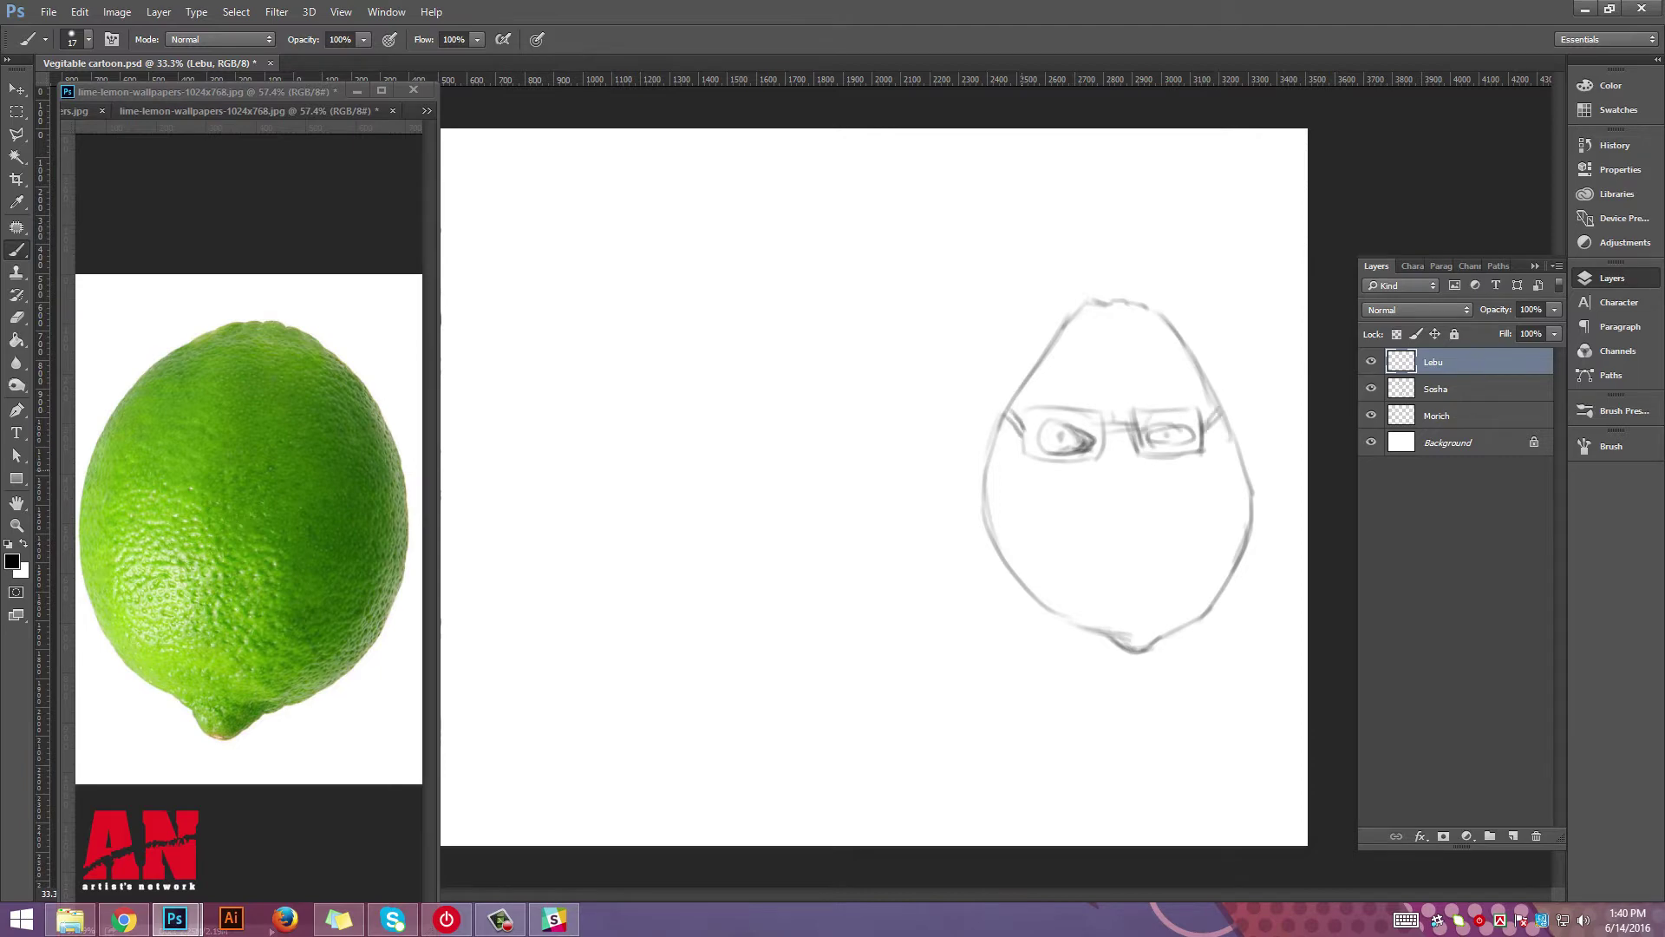
{"action": "key", "text": "ctrl+z"}
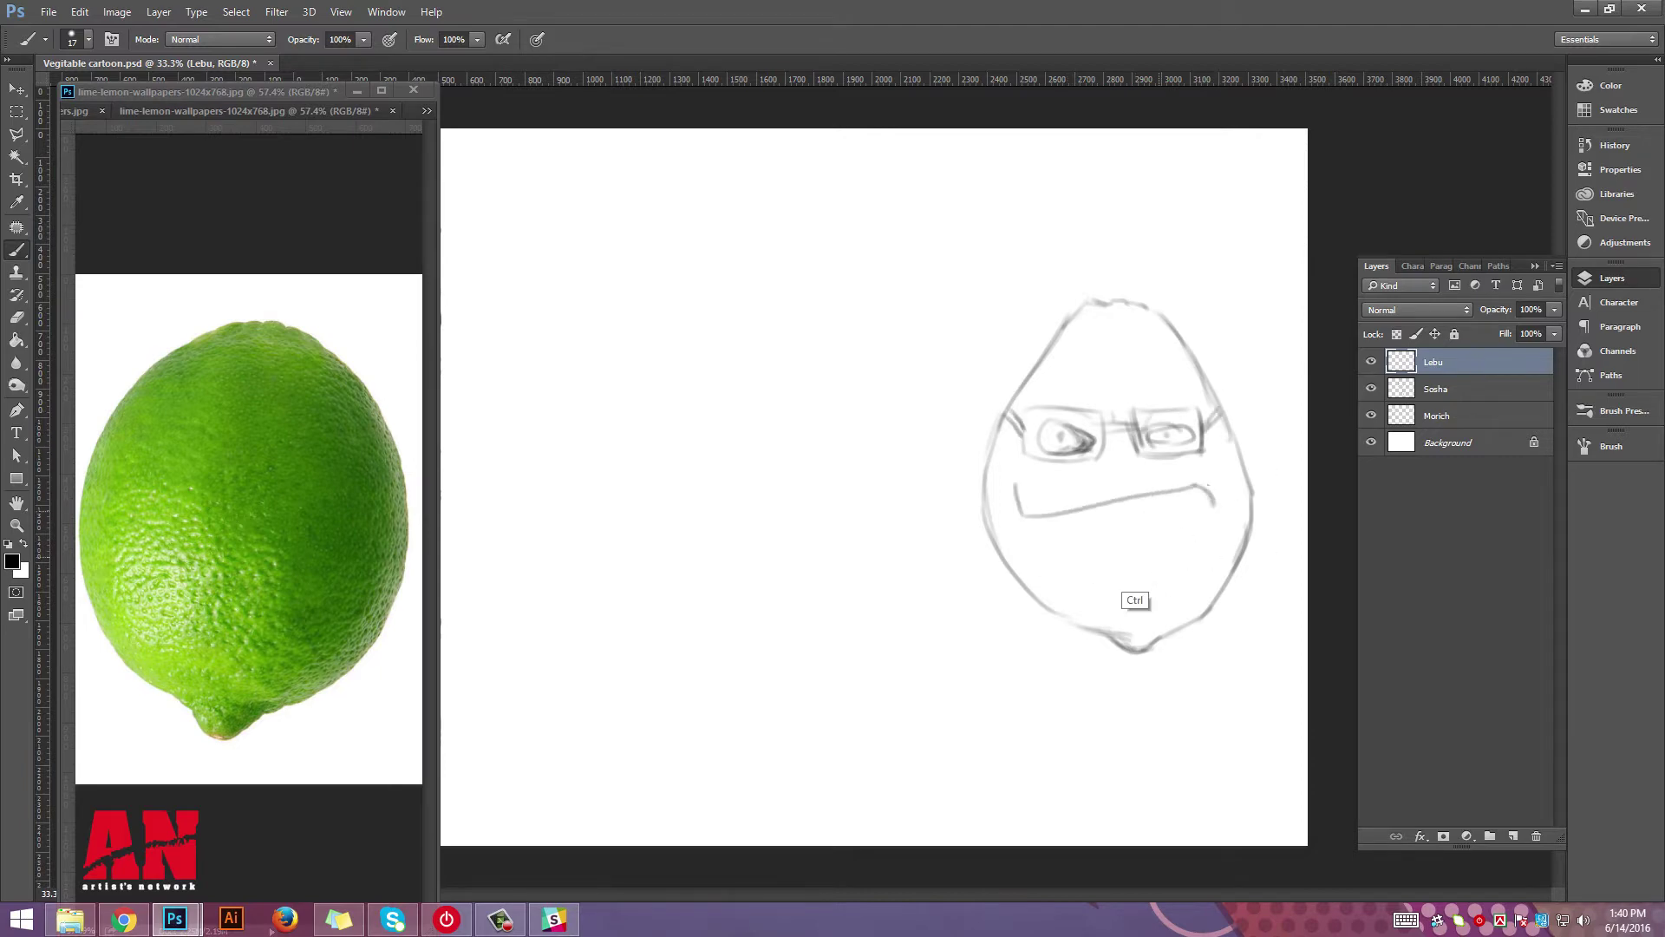
{"action": "key", "text": "ctrl+z"}
{"action": "left_click_drag", "start_coordinate": [1045, 501], "coordinate": [1208, 503]}
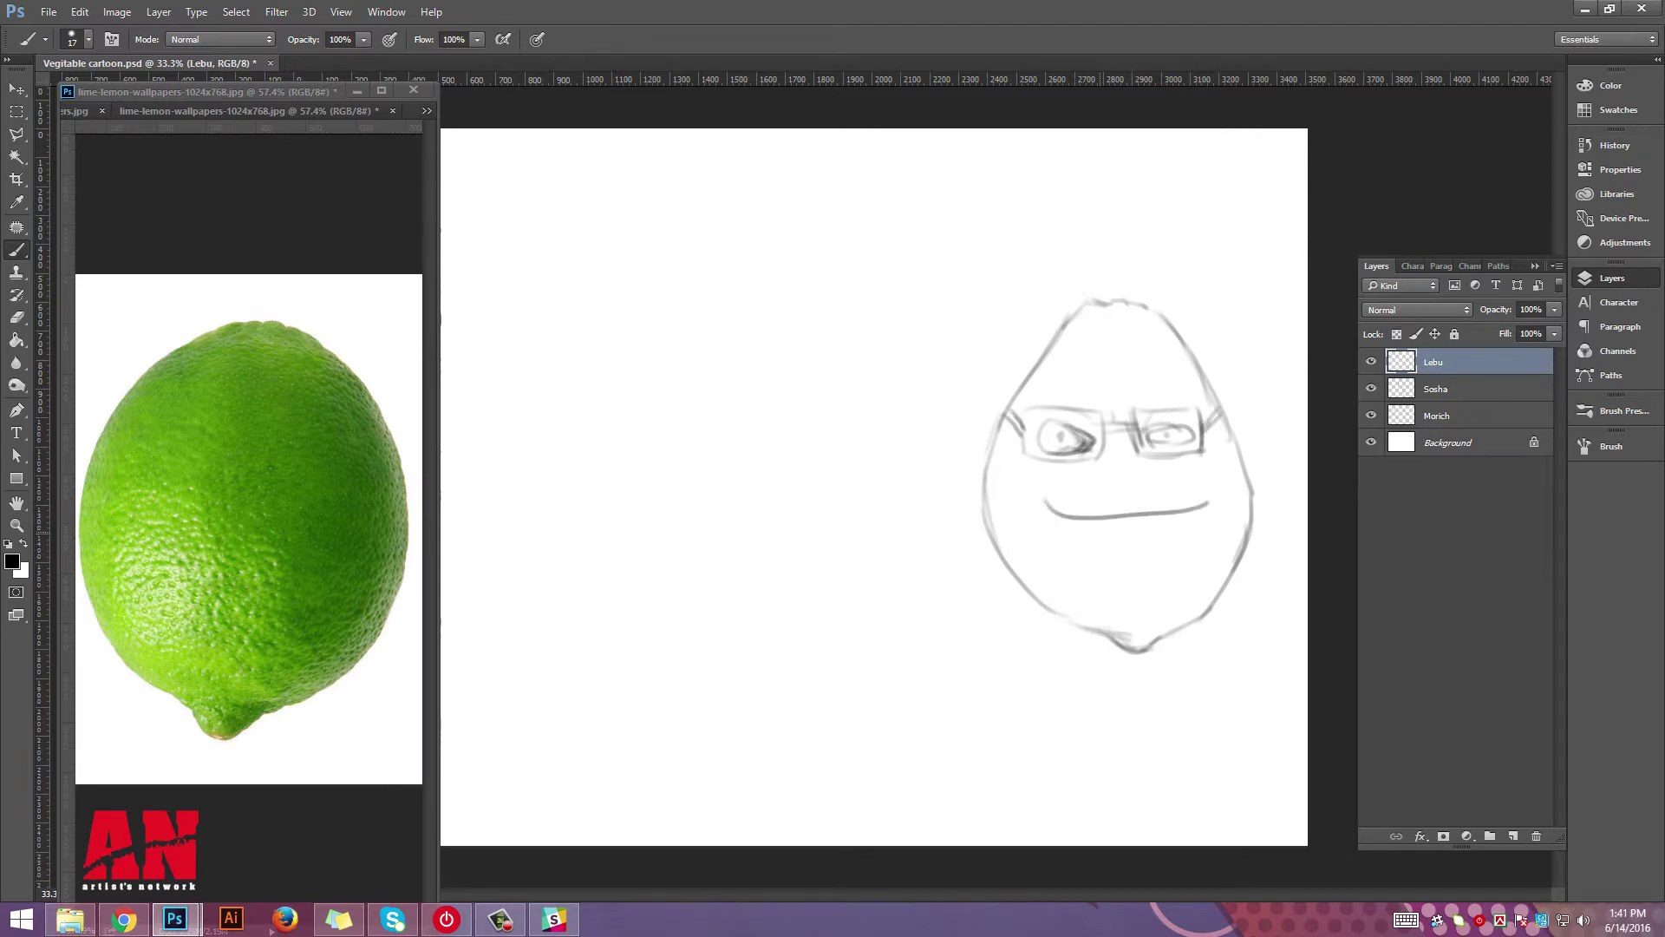
Hide the Sosha and Morich layers, shift the sketch up-left, and draw a longer arm.
{"action": "left_click", "coordinate": [1371, 388]}
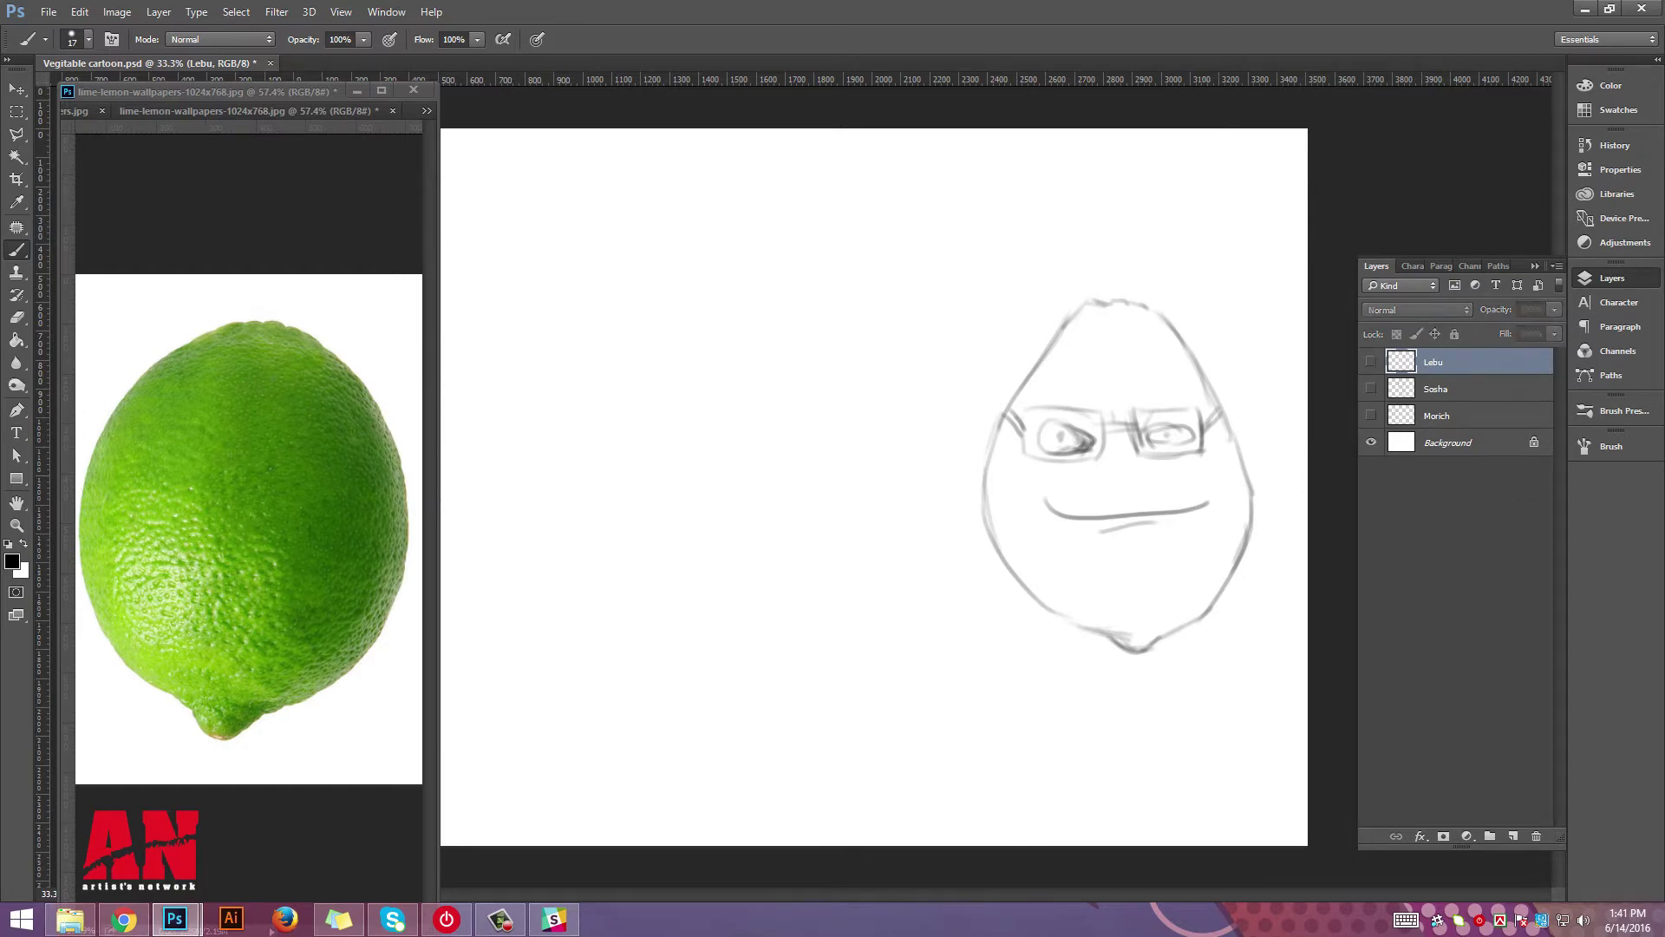
{"action": "key", "text": "e"}
{"action": "left_click_drag", "start_coordinate": [1223, 455], "coordinate": [967, 364]}
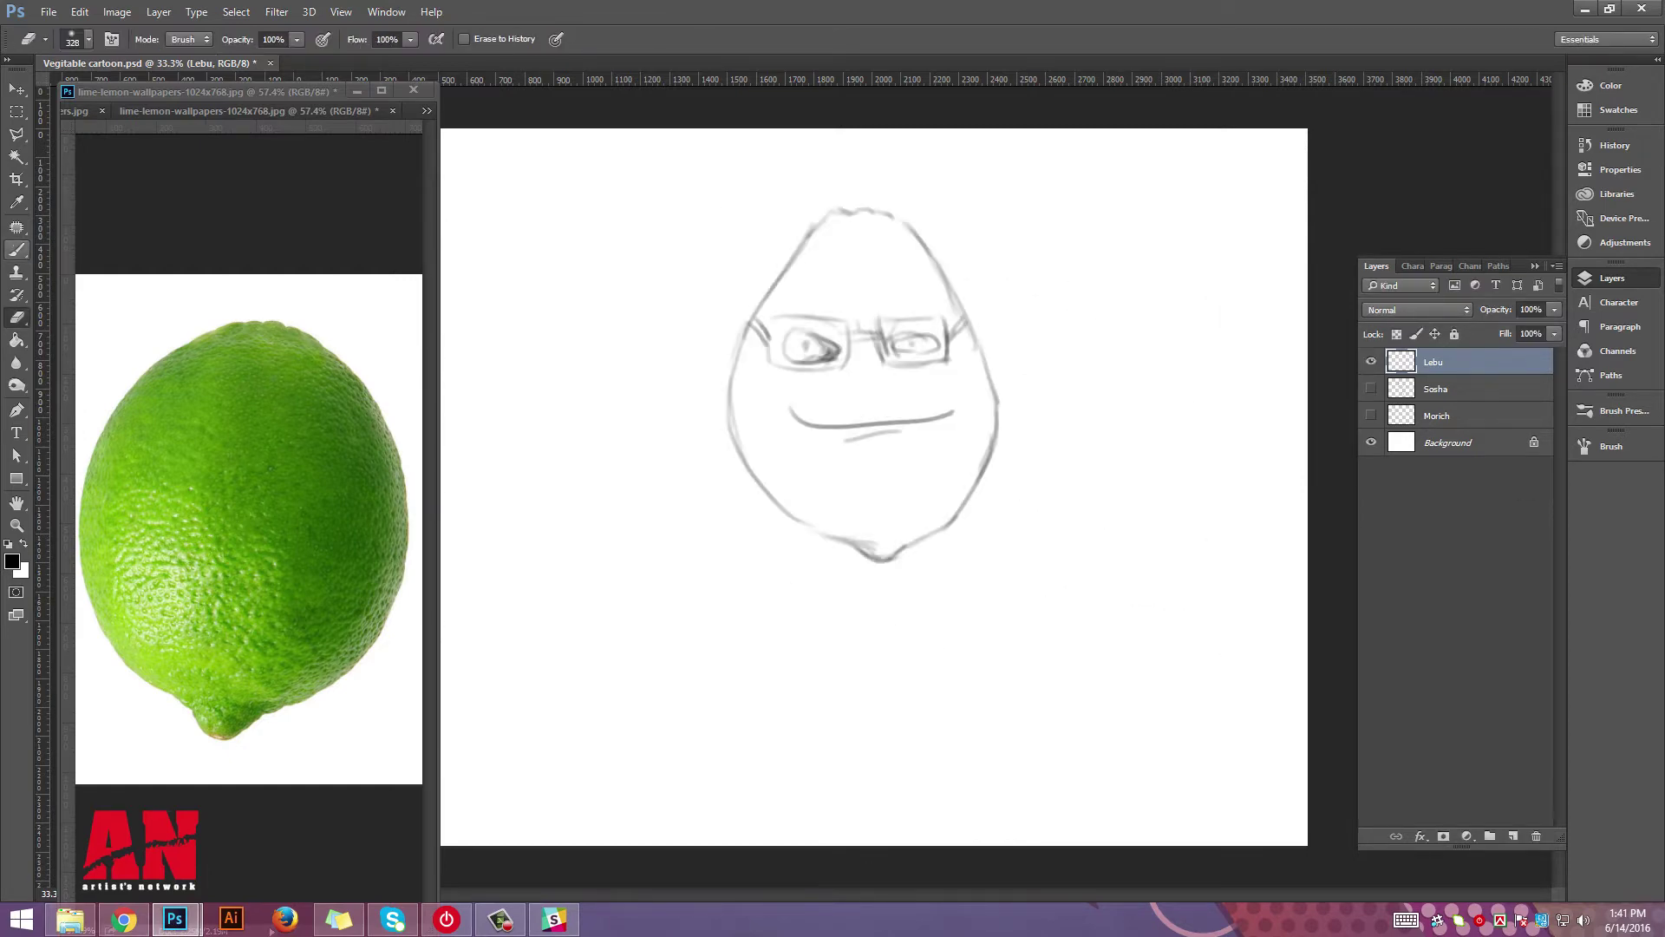
{"action": "key", "text": "b"}
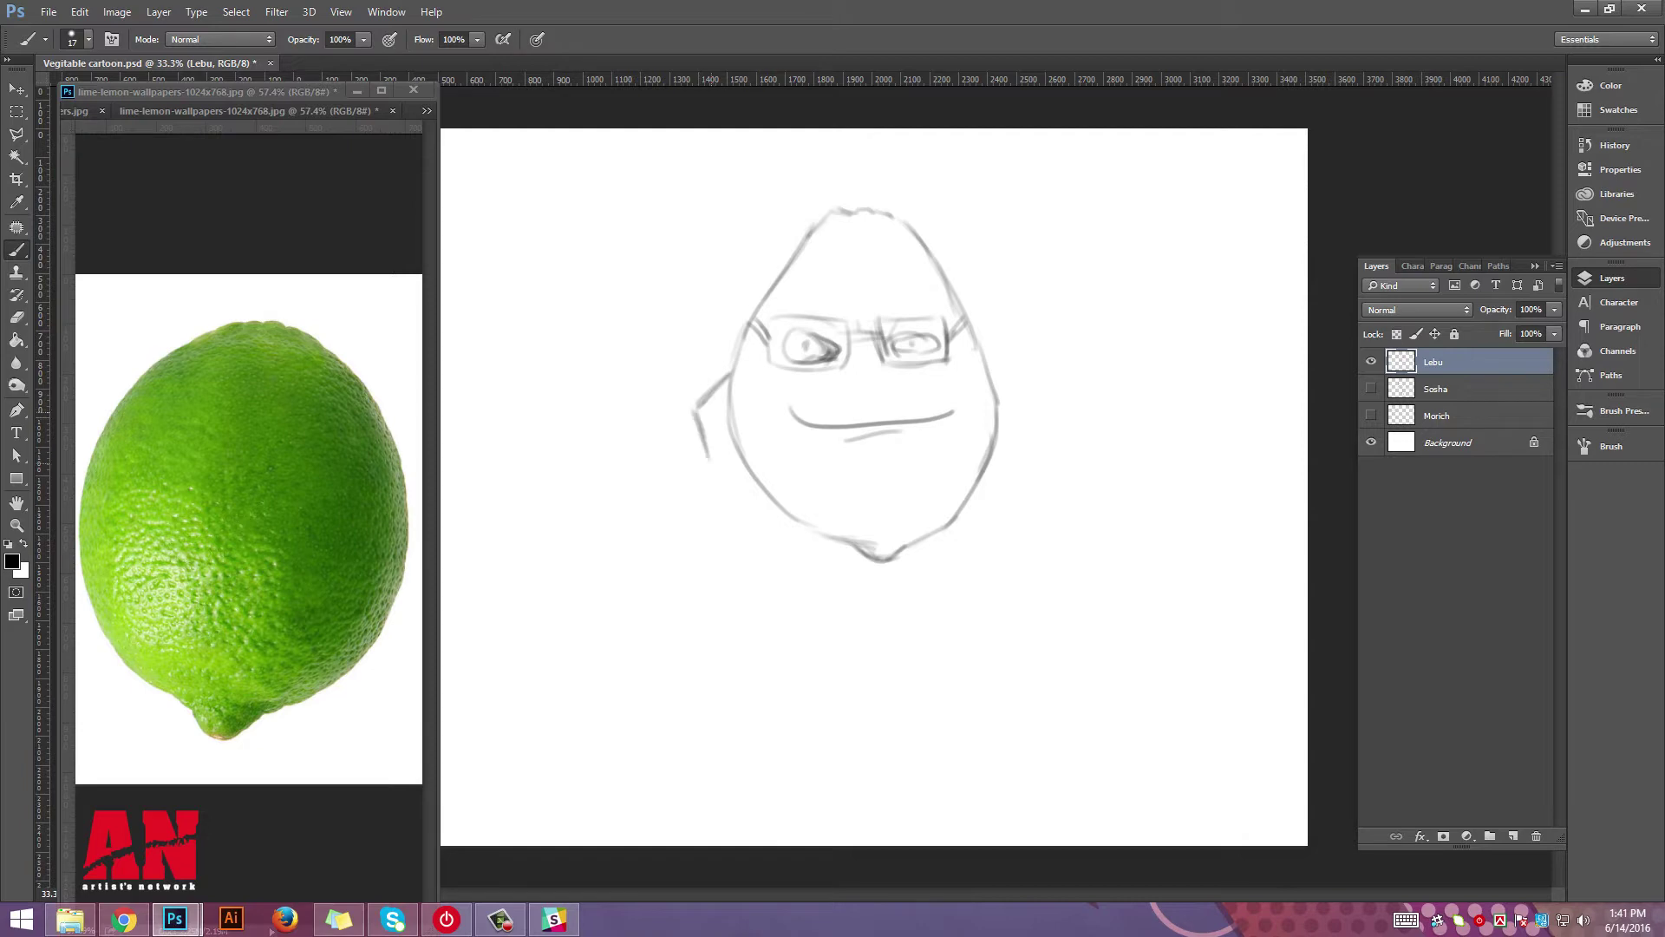
{"action": "key", "text": "ctrl+z"}
{"action": "left_click_drag", "start_coordinate": [985, 357], "coordinate": [1038, 384]}
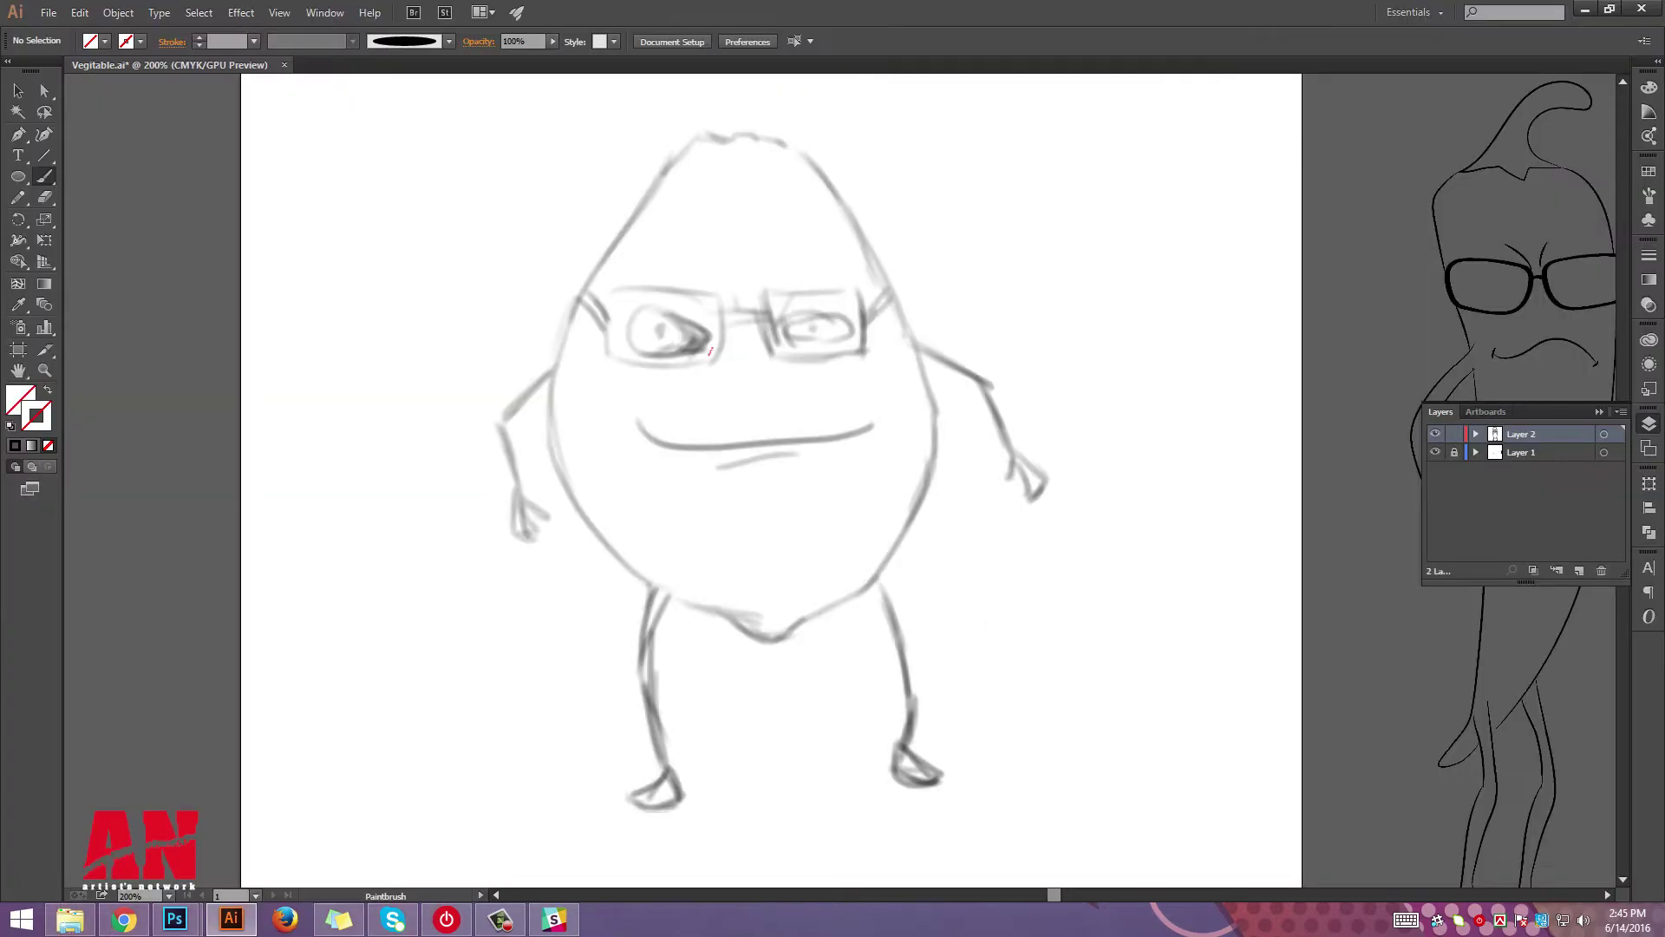
Trace the left lens and bridge, then place a mirrored lens copy over the right eye.
{"action": "left_click_drag", "start_coordinate": [628, 373], "coordinate": [721, 296]}
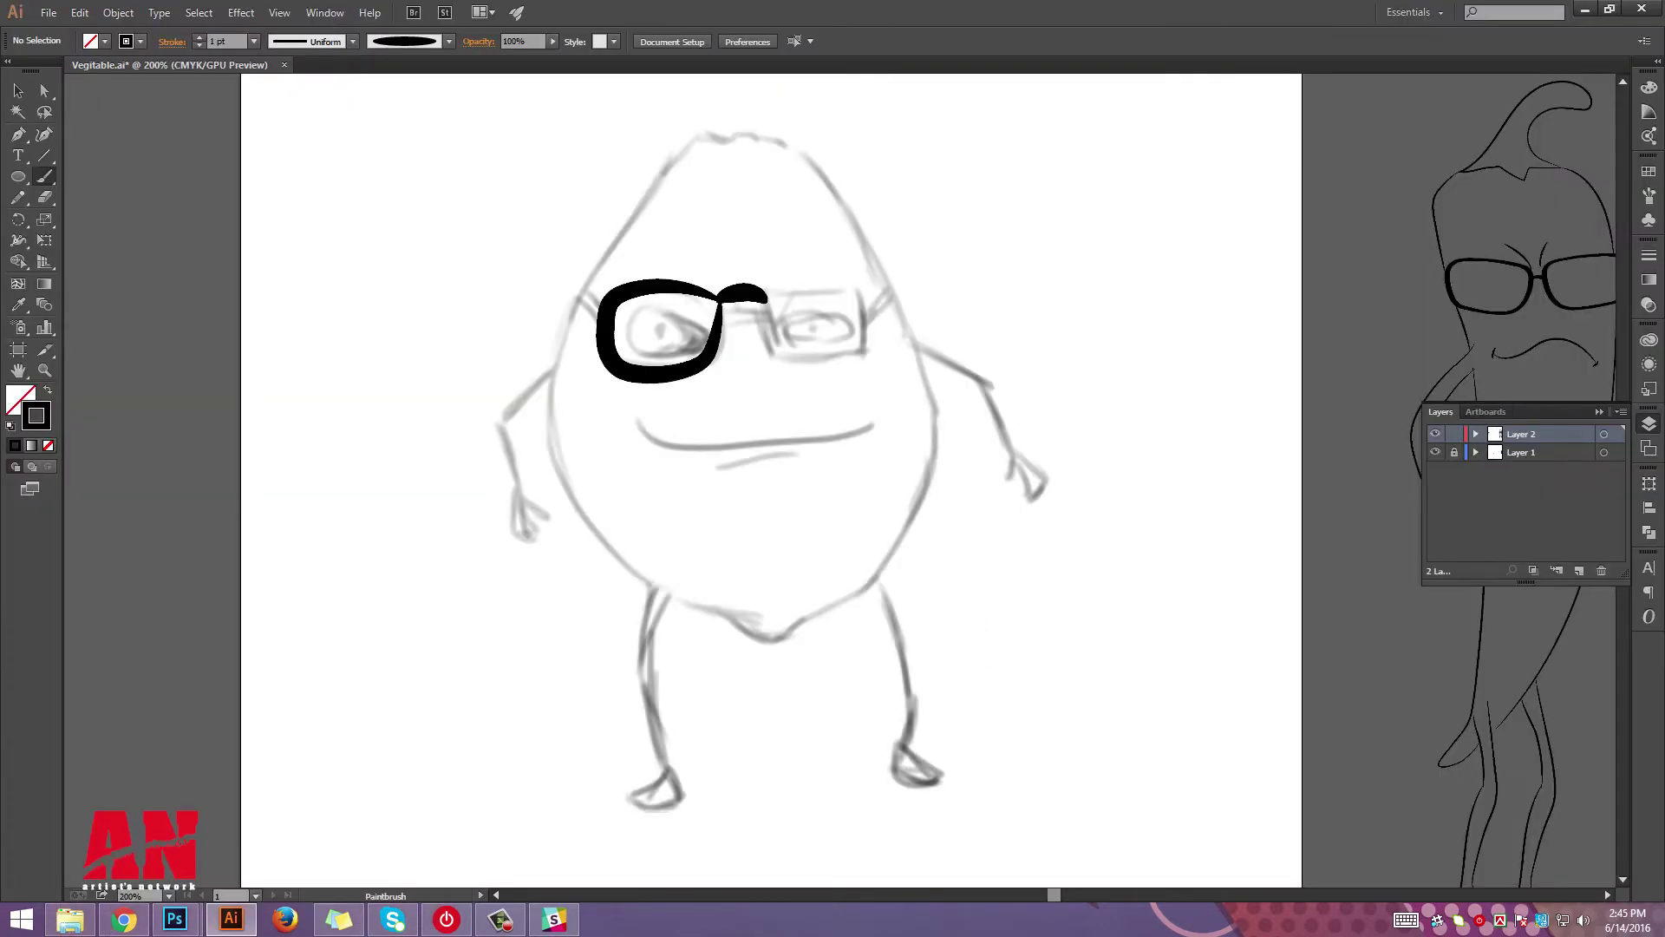
{"action": "key", "text": "v"}
{"action": "mouse_move", "coordinate": [558, 252]}
{"action": "left_mouse_down"}
{"action": "mouse_move", "coordinate": [646, 381]}
{"action": "mouse_move", "coordinate": [828, 329]}
{"action": "left_mouse_up"}
{"action": "right_click", "coordinate": [646, 384]}
{"action": "left_click", "coordinate": [869, 665]}
{"action": "left_click", "coordinate": [744, 554]}
{"action": "left_click_drag", "start_coordinate": [1052, 465], "coordinate": [483, 212]}
Thin the glasses stroke to 0.5 pt and adjust an anchor on the bridge.
{"action": "left_click", "coordinate": [1649, 255]}
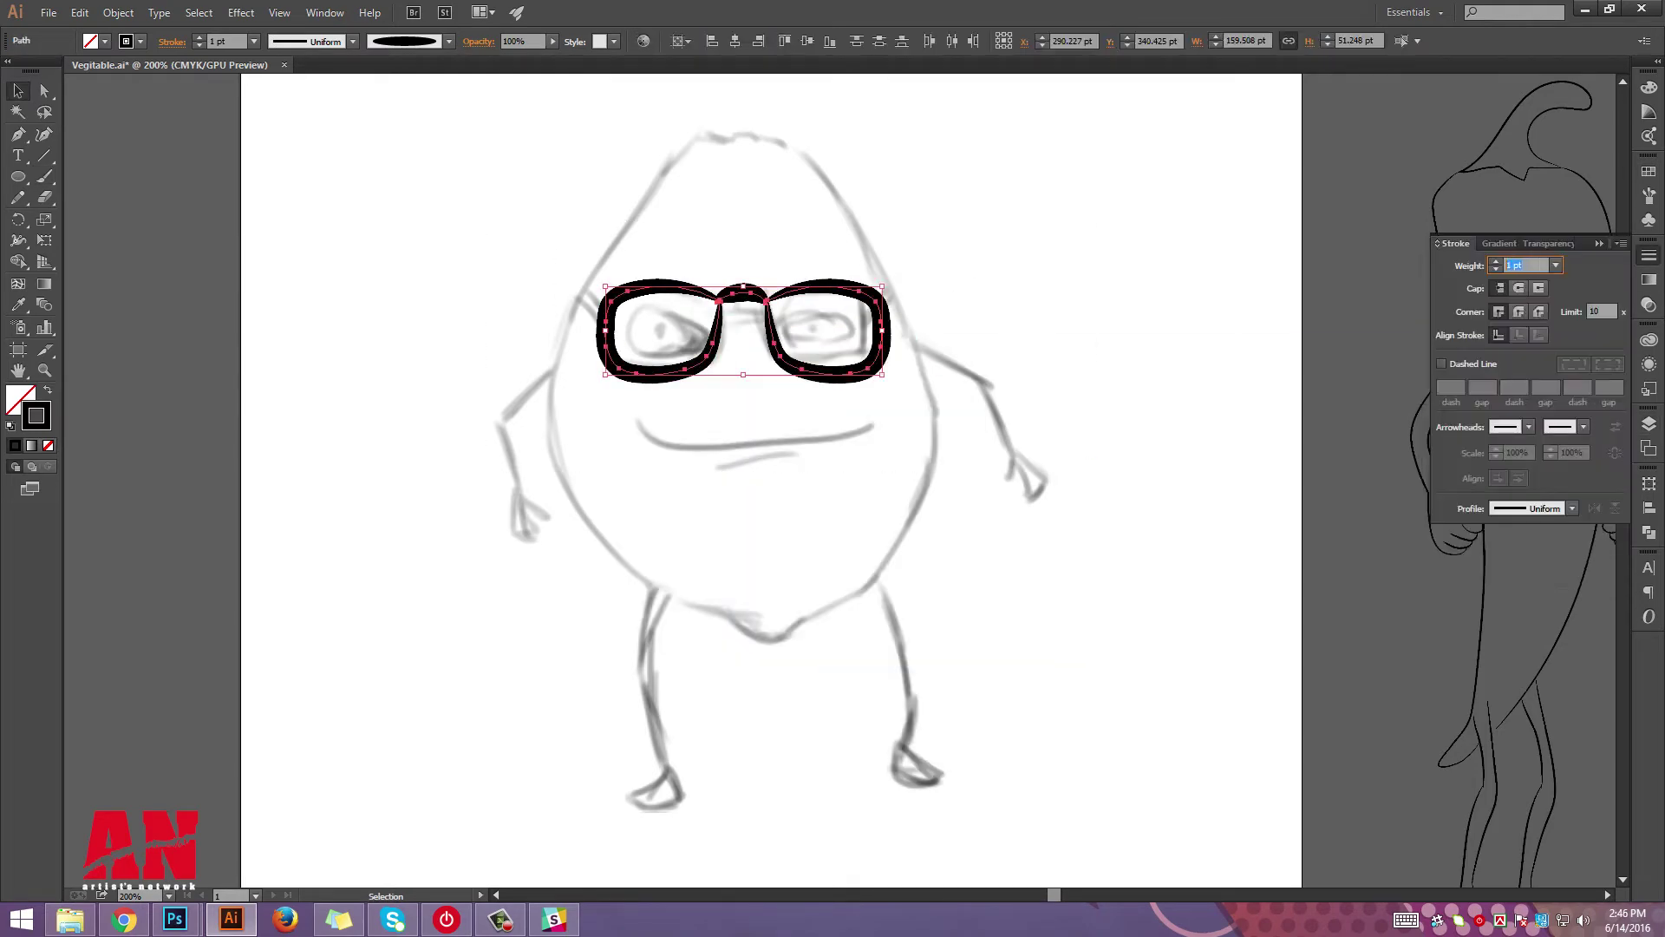
{"action": "left_click", "coordinate": [918, 264]}
{"action": "scroll", "coordinate": [919, 263], "scroll_direction": "up", "scroll_amount": 1}
{"action": "scroll", "coordinate": [646, 316], "scroll_direction": "up", "scroll_amount": 3}
{"action": "key", "text": "a"}
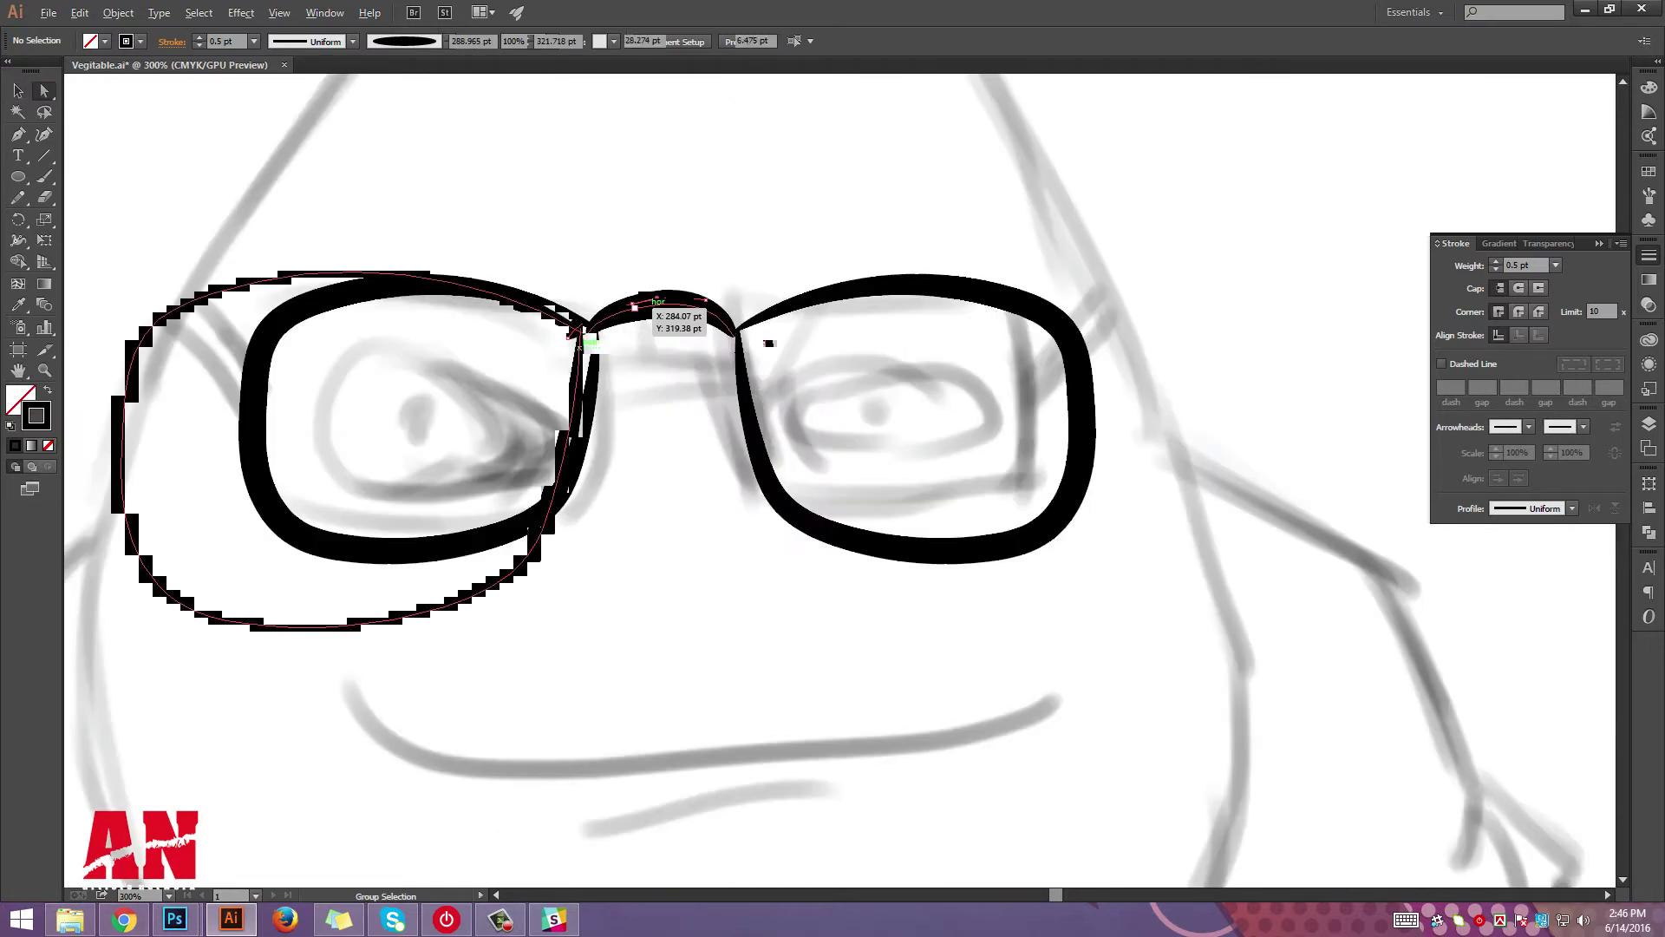
{"action": "left_click", "coordinate": [763, 340]}
{"action": "key", "text": "v"}
Trace the upper-left outline of the lime's head.
{"action": "scroll", "coordinate": [773, 246], "scroll_direction": "down", "scroll_amount": 4}
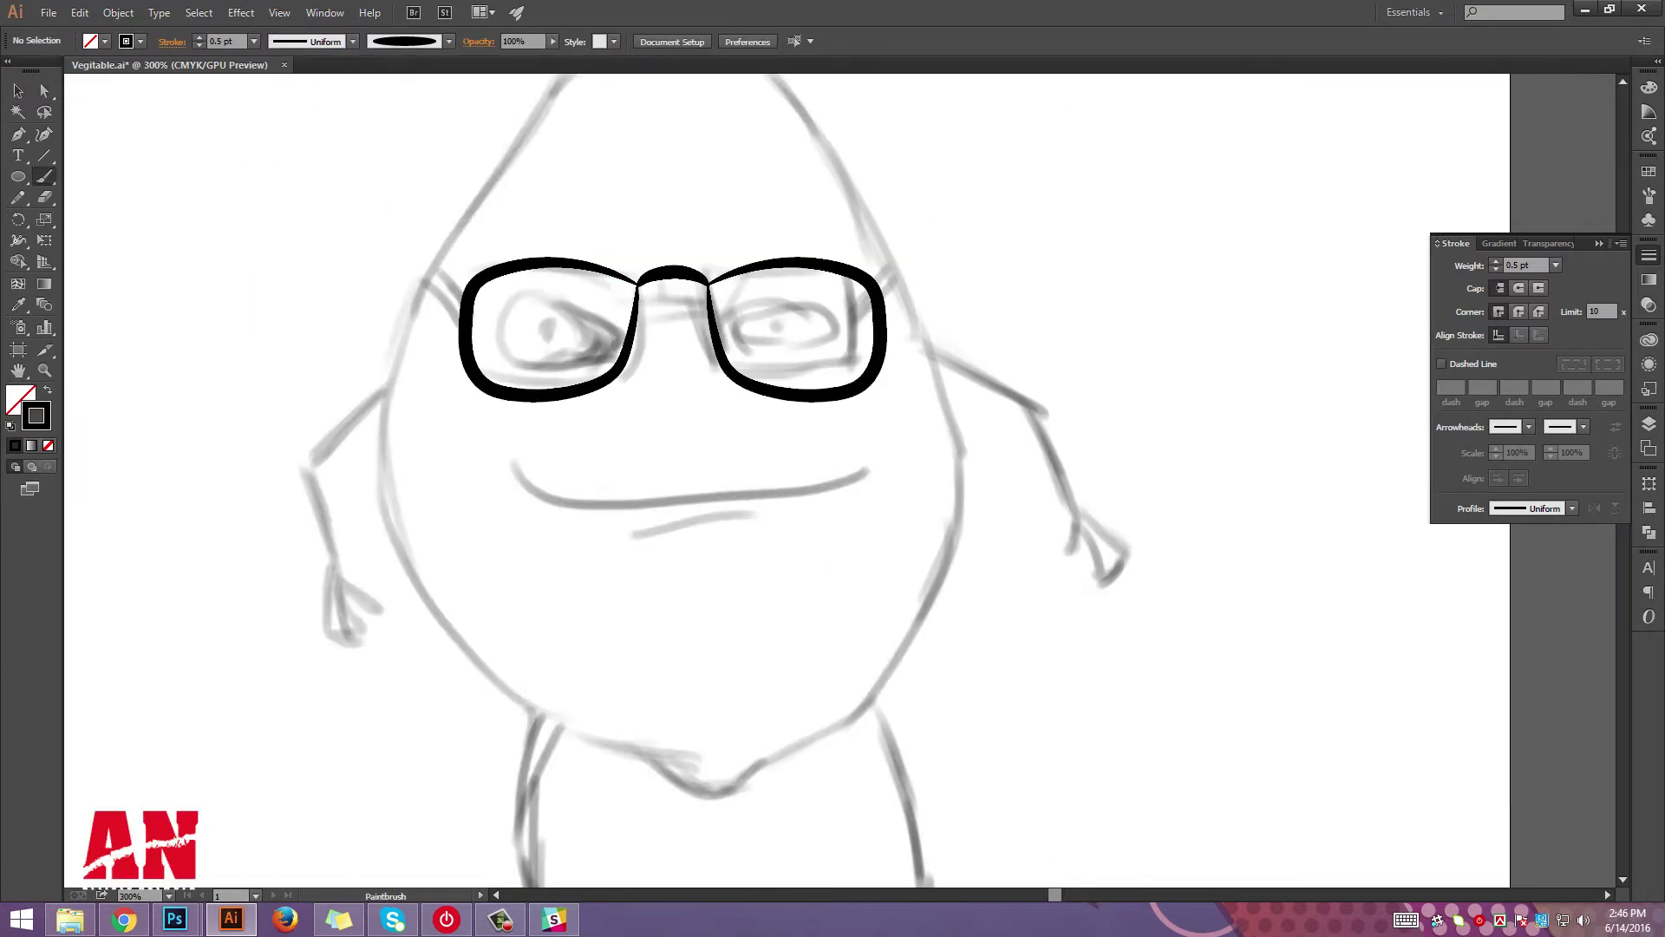
{"action": "scroll", "coordinate": [781, 477], "scroll_direction": "up", "scroll_amount": 3}
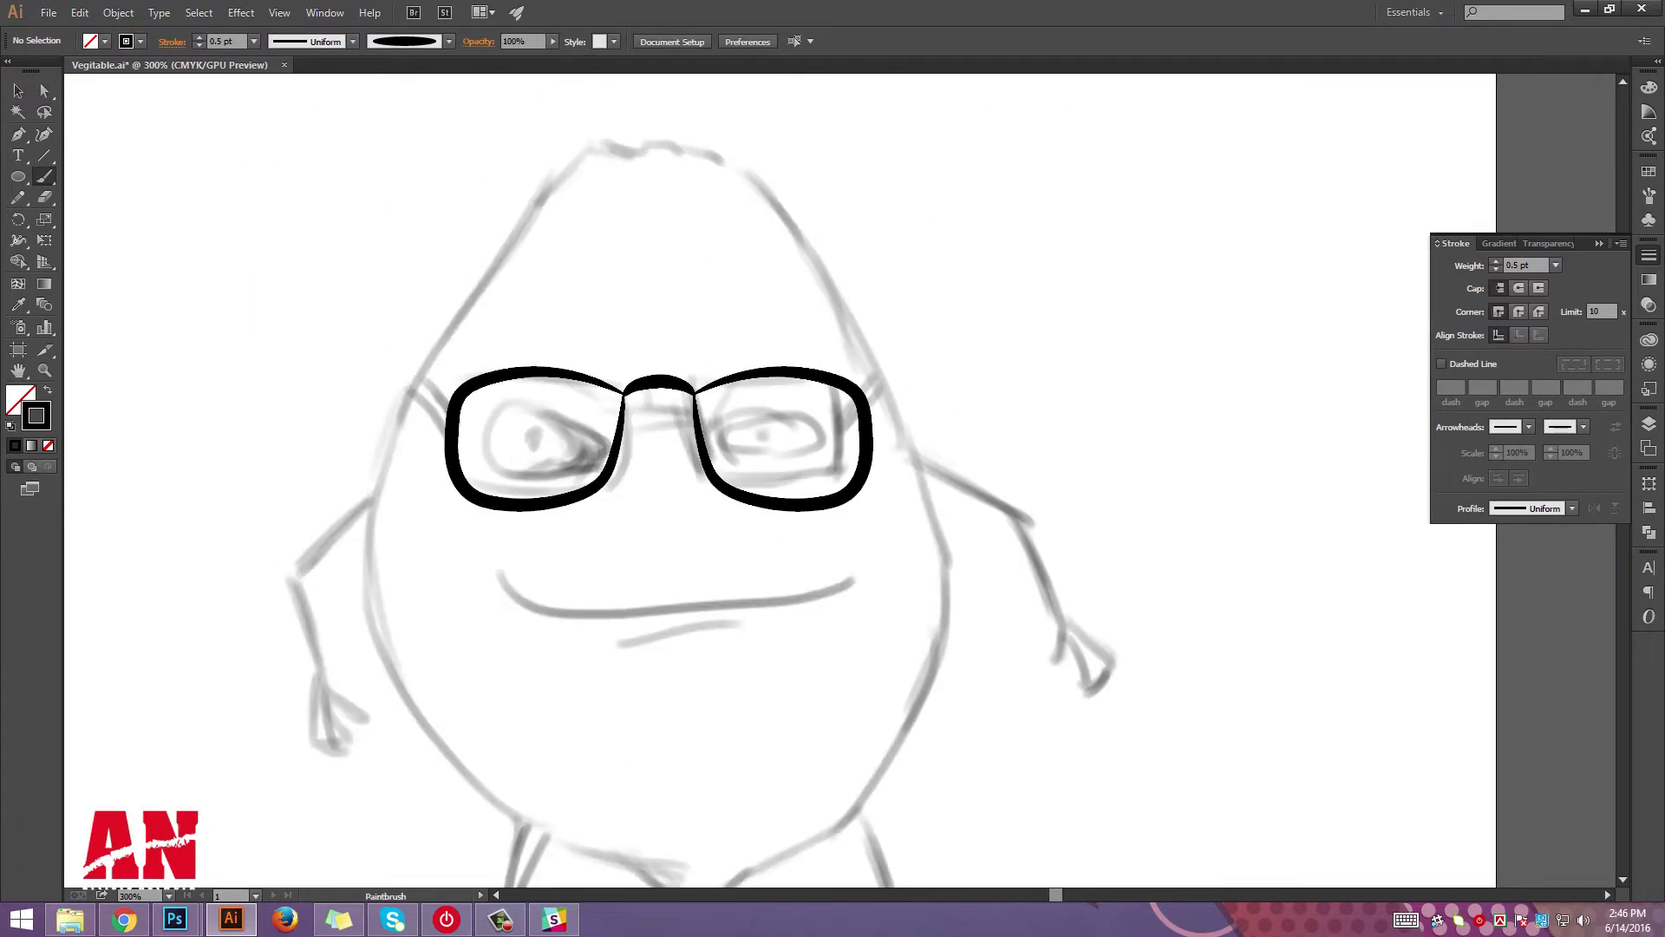
{"action": "mouse_move", "coordinate": [463, 304]}
{"action": "left_mouse_down"}
{"action": "mouse_move", "coordinate": [414, 381]}
{"action": "mouse_move", "coordinate": [781, 185]}
{"action": "left_mouse_up"}
Ink the top curl and right side of the head, plus the left side of the body.
{"action": "mouse_move", "coordinate": [624, 143]}
{"action": "left_mouse_down"}
{"action": "mouse_move", "coordinate": [690, 165]}
{"action": "mouse_move", "coordinate": [943, 513]}
{"action": "left_mouse_up"}
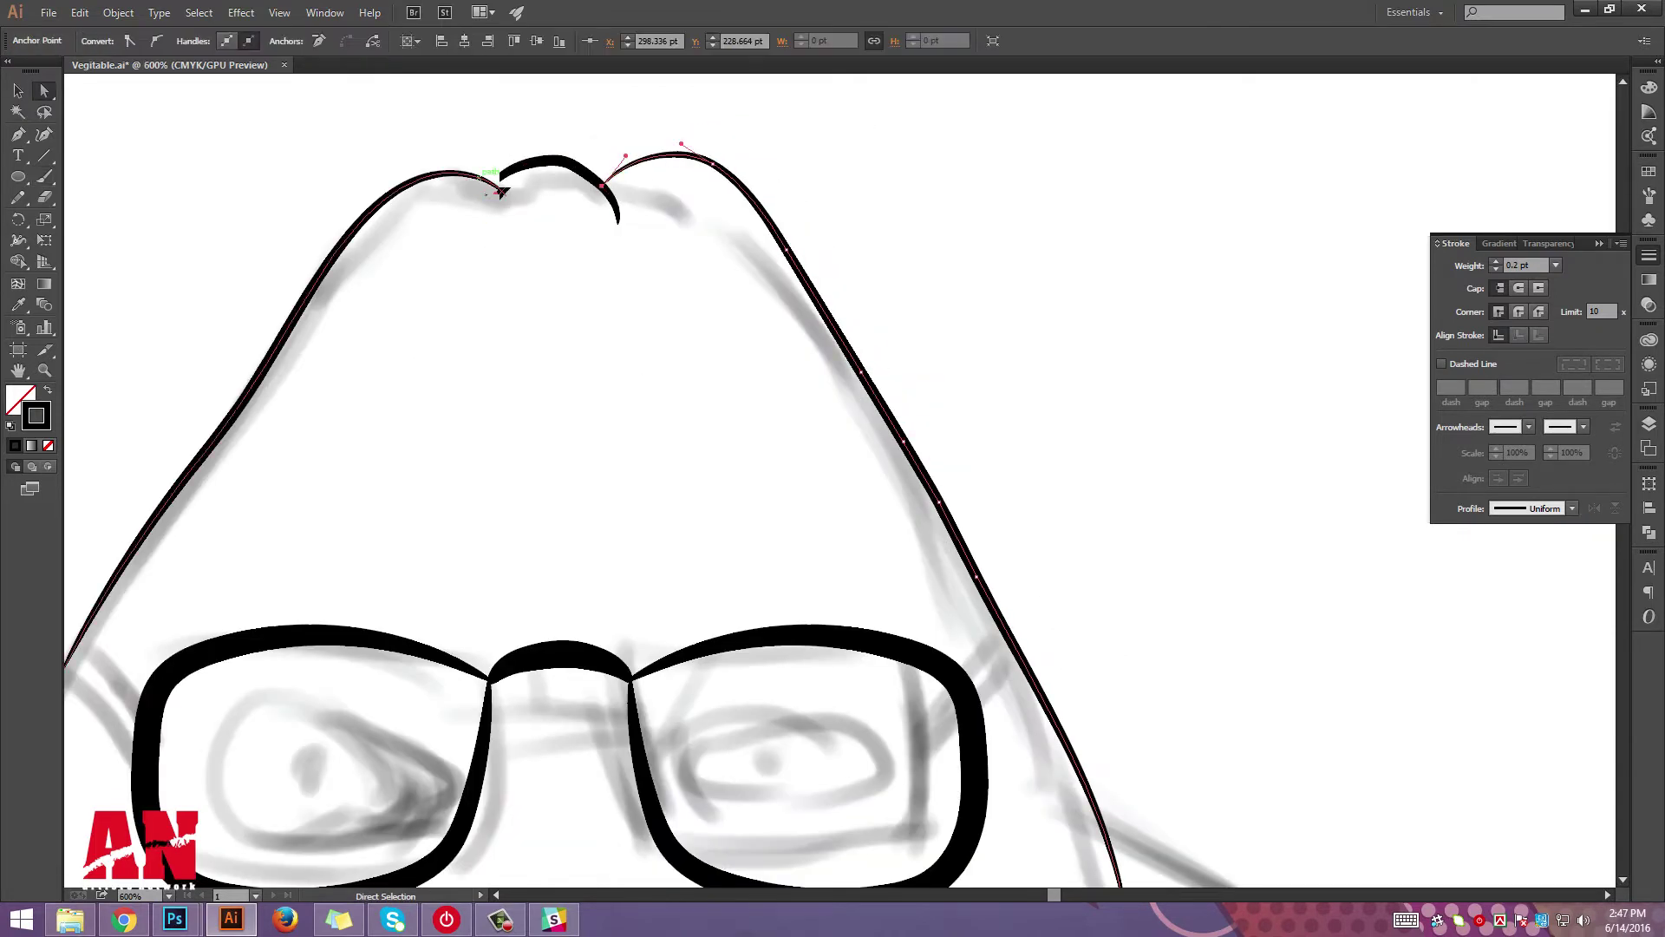
{"action": "key", "text": "b"}
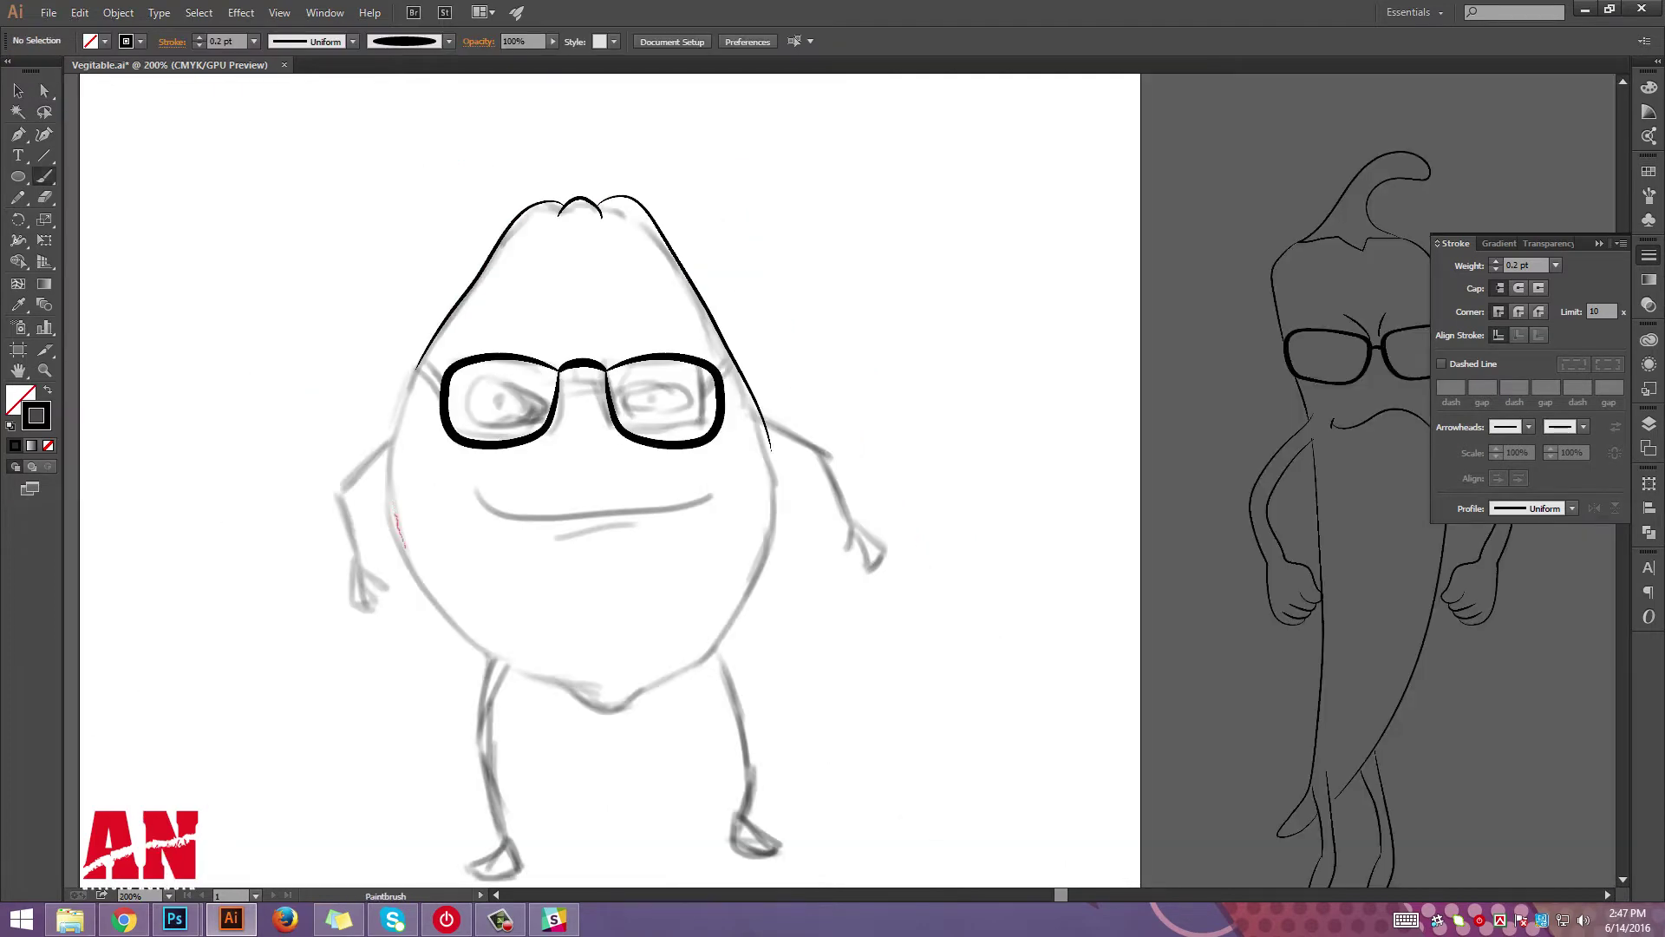
{"action": "left_click_drag", "start_coordinate": [405, 546], "coordinate": [586, 692]}
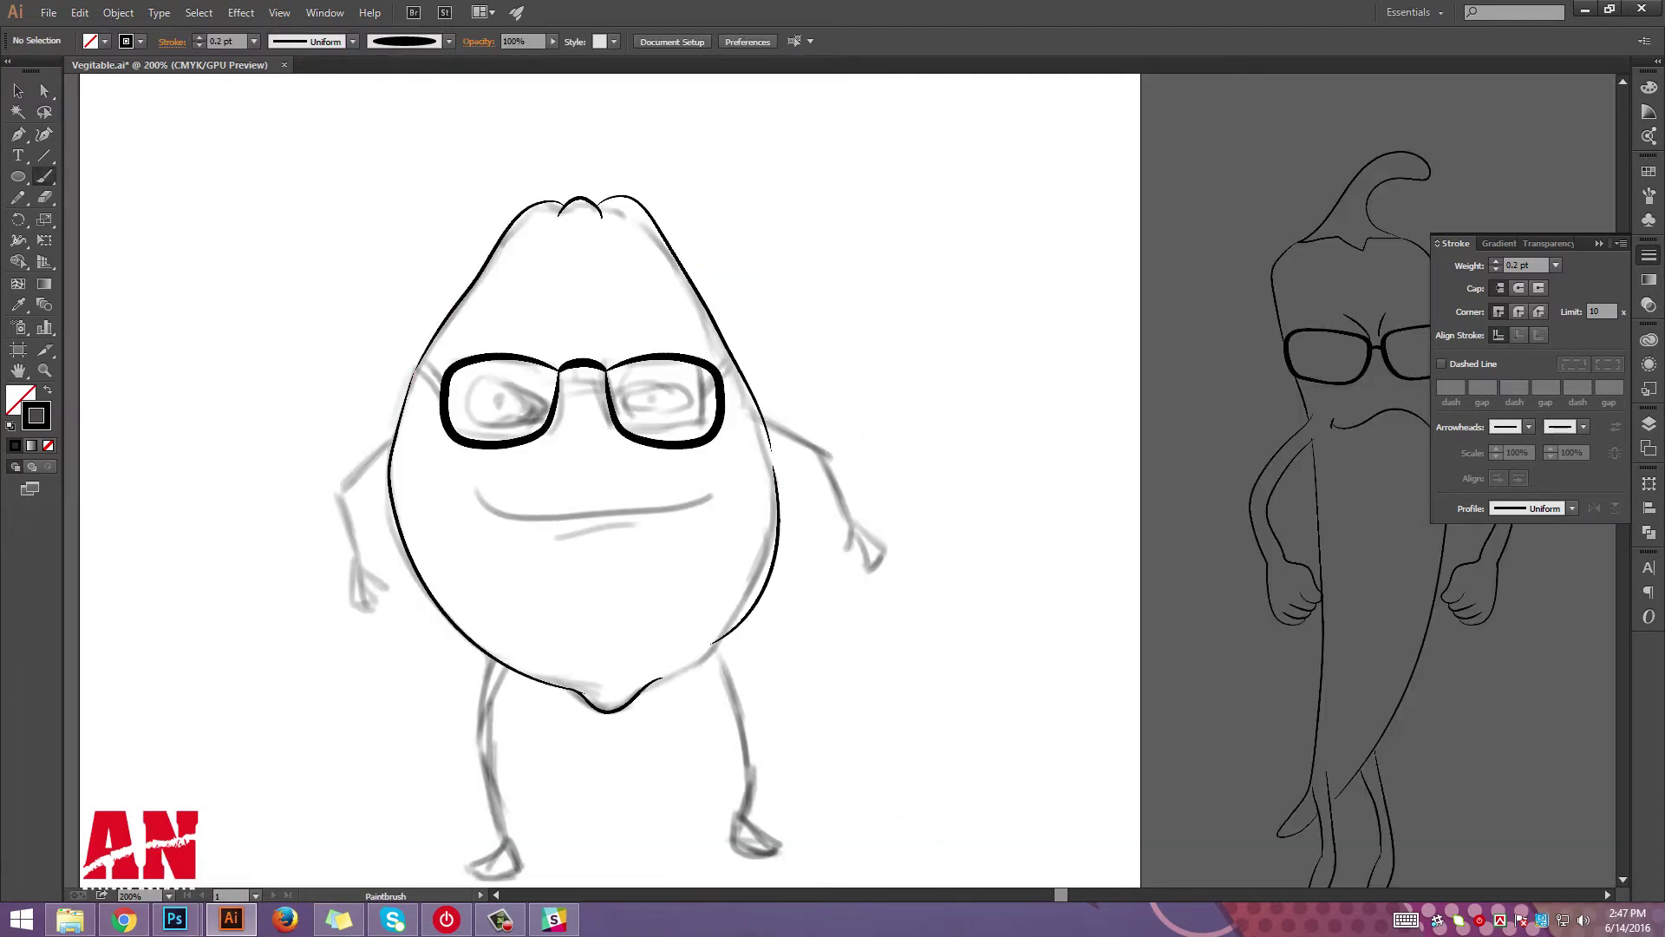
{"action": "scroll", "coordinate": [375, 368], "scroll_direction": "up", "scroll_amount": 3}
{"action": "key", "text": "a"}
{"action": "right_click", "coordinate": [502, 362]}
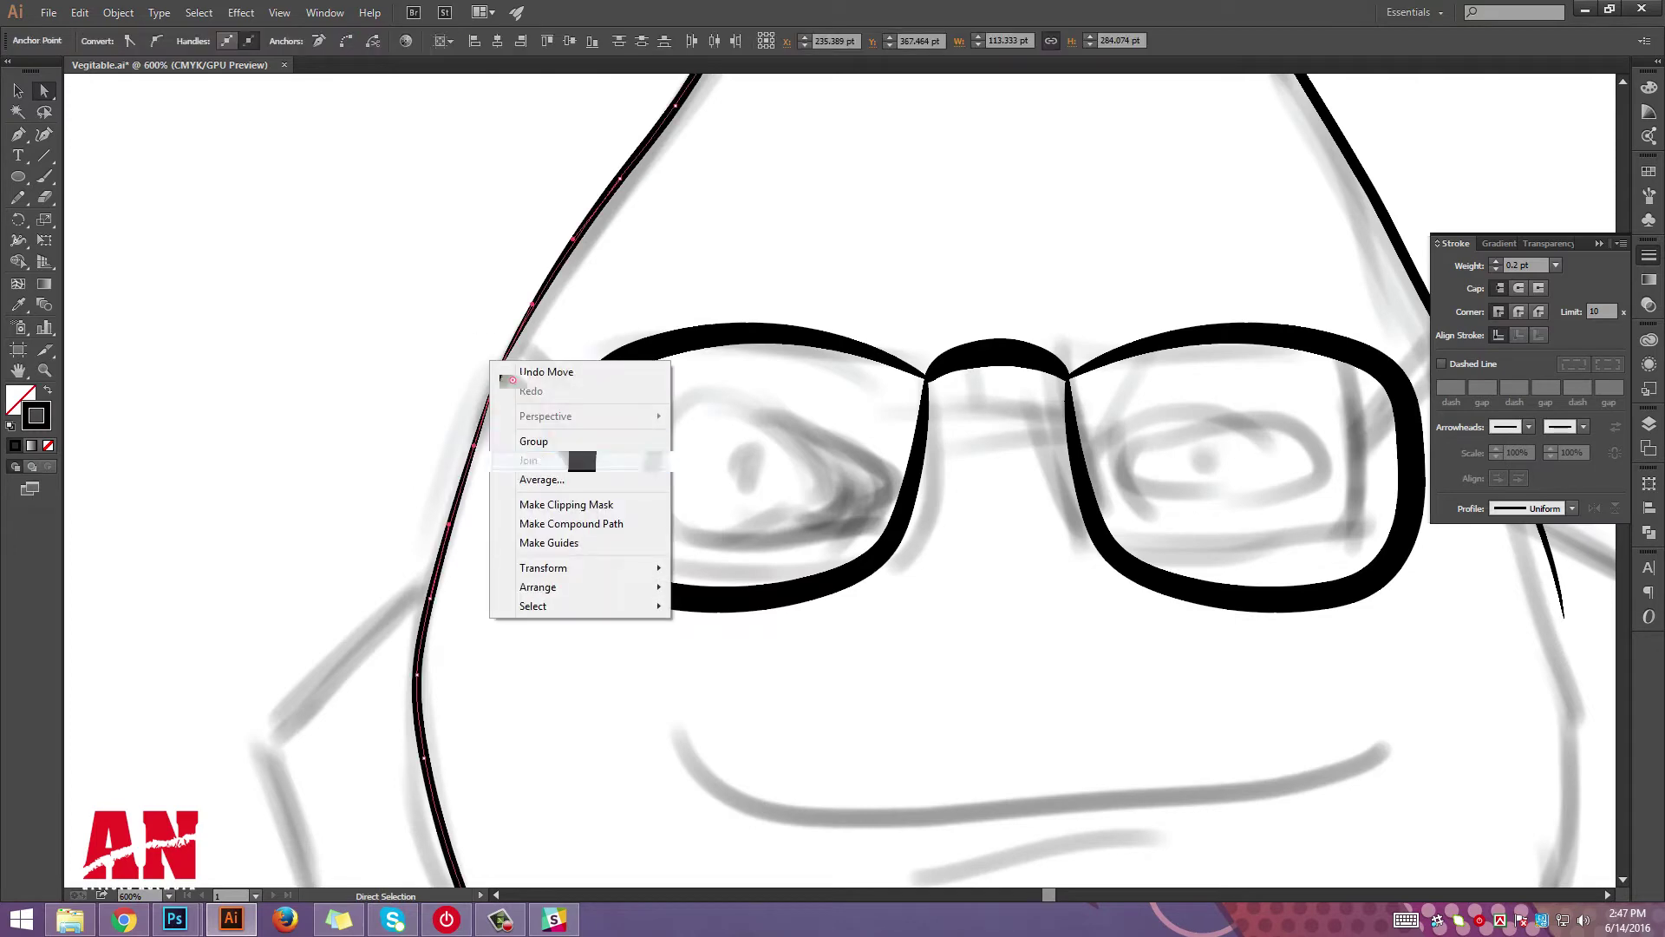
{"action": "left_click", "coordinate": [555, 457]}
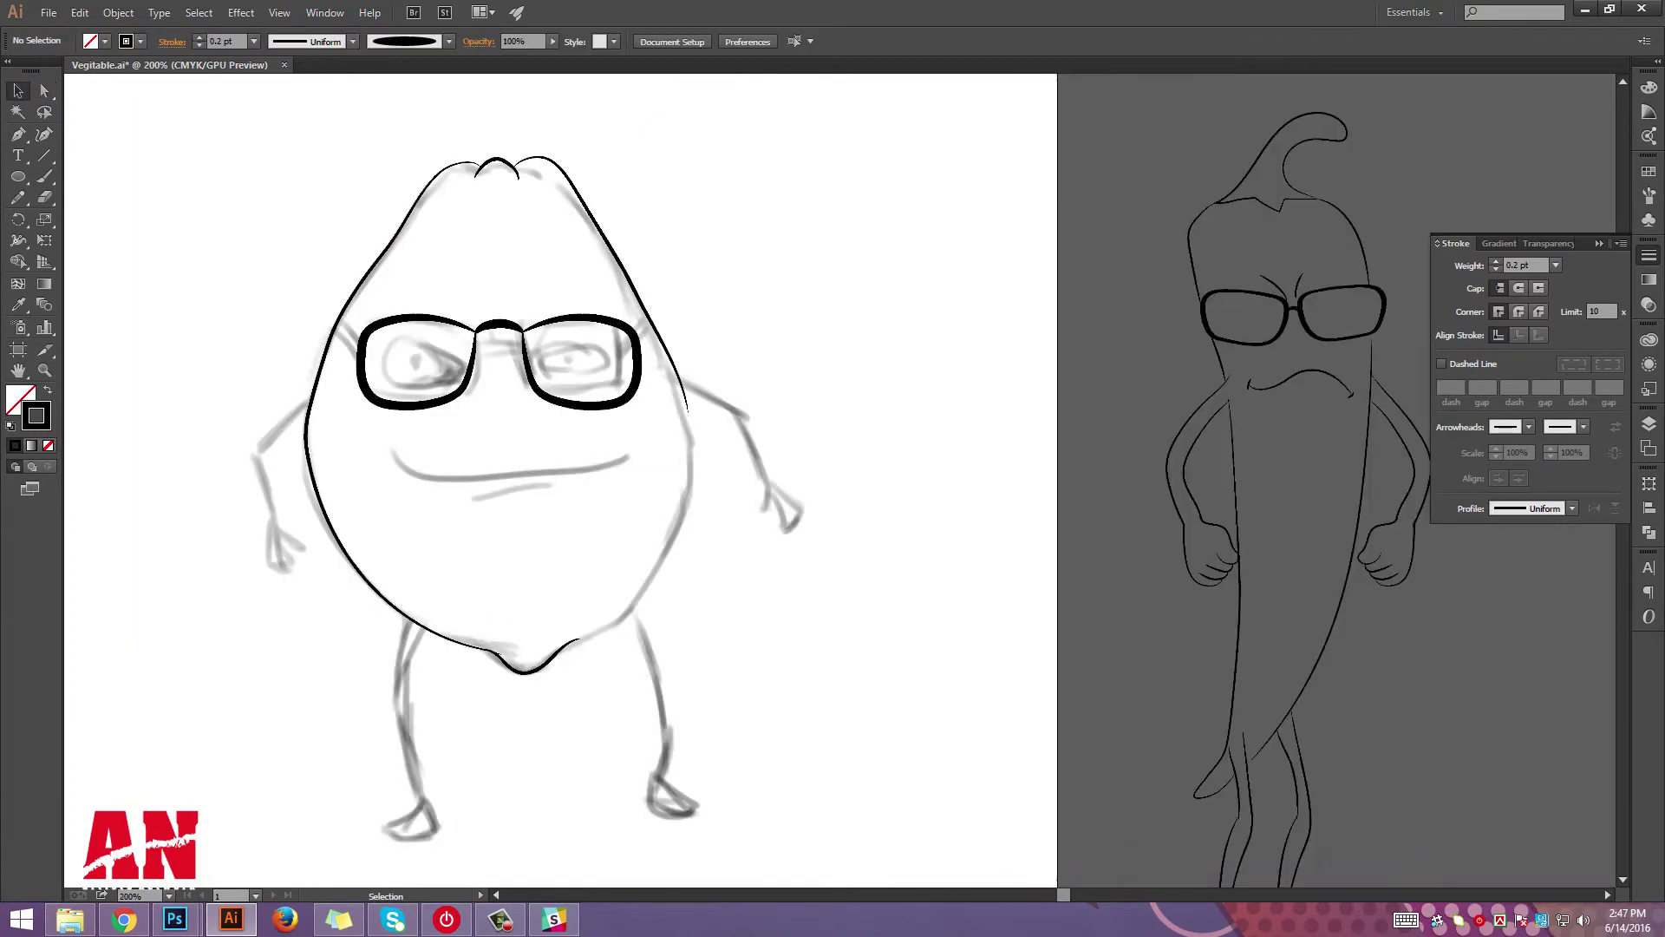
{"action": "scroll", "coordinate": [250, 312], "scroll_direction": "down", "scroll_amount": 3}
{"action": "key", "text": "v"}
Mirror the outline onto the right half and tilt it about 5 degrees into place.
{"action": "right_click", "coordinate": [372, 272]}
{"action": "left_click", "coordinate": [590, 558]}
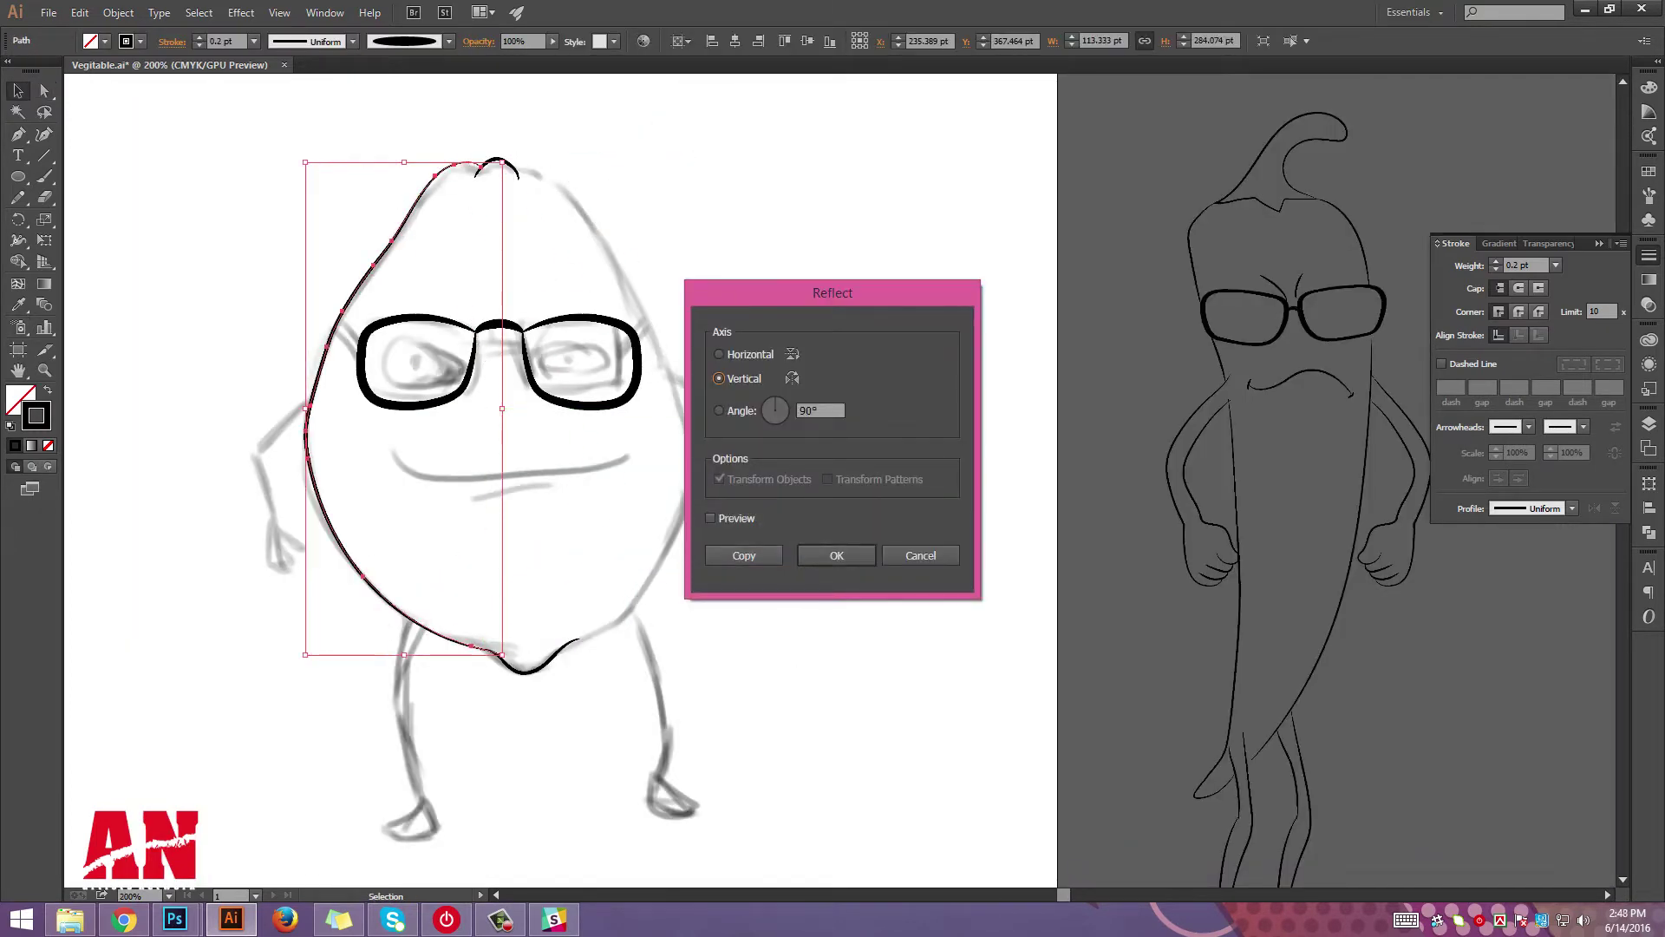
{"action": "left_click", "coordinate": [743, 550]}
{"action": "left_click_drag", "start_coordinate": [464, 308], "coordinate": [655, 308]}
{"action": "left_click_drag", "start_coordinate": [496, 656], "coordinate": [521, 663]}
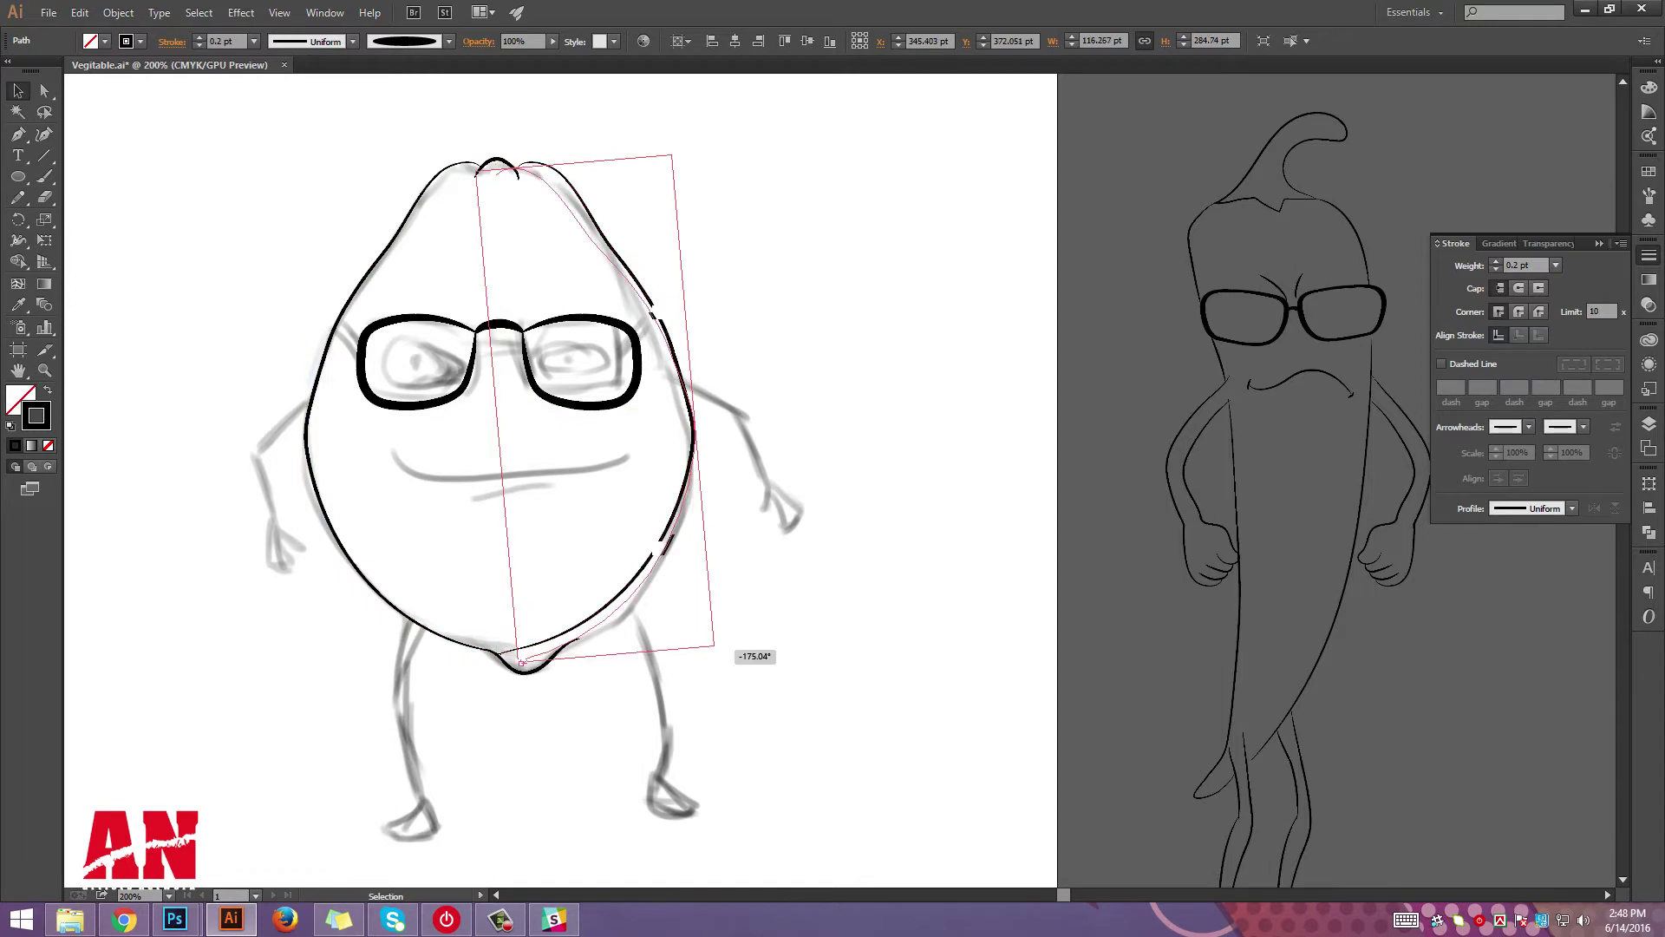
{"action": "left_click_drag", "start_coordinate": [727, 643], "coordinate": [729, 645]}
{"action": "key", "text": "ctrl+shift+a"}
Move the bottom anchors so the two outline halves join in a smooth curve.
{"action": "key", "text": "p"}
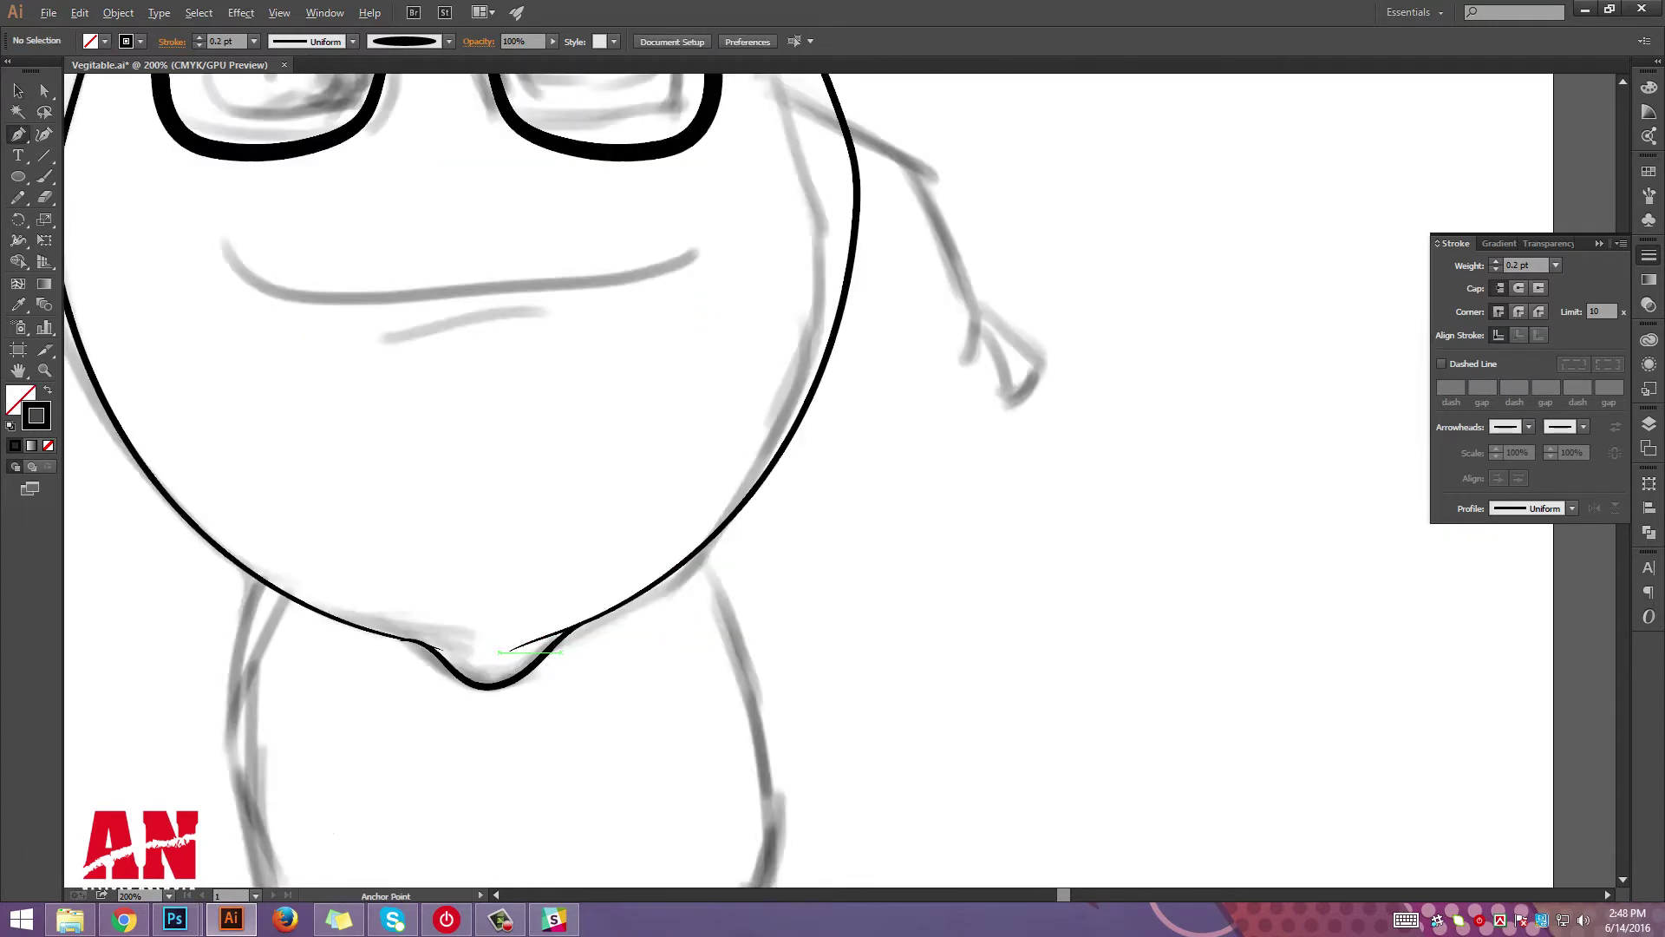
{"action": "scroll", "coordinate": [563, 657], "scroll_direction": "up", "scroll_amount": 3}
{"action": "left_click", "coordinate": [480, 649]}
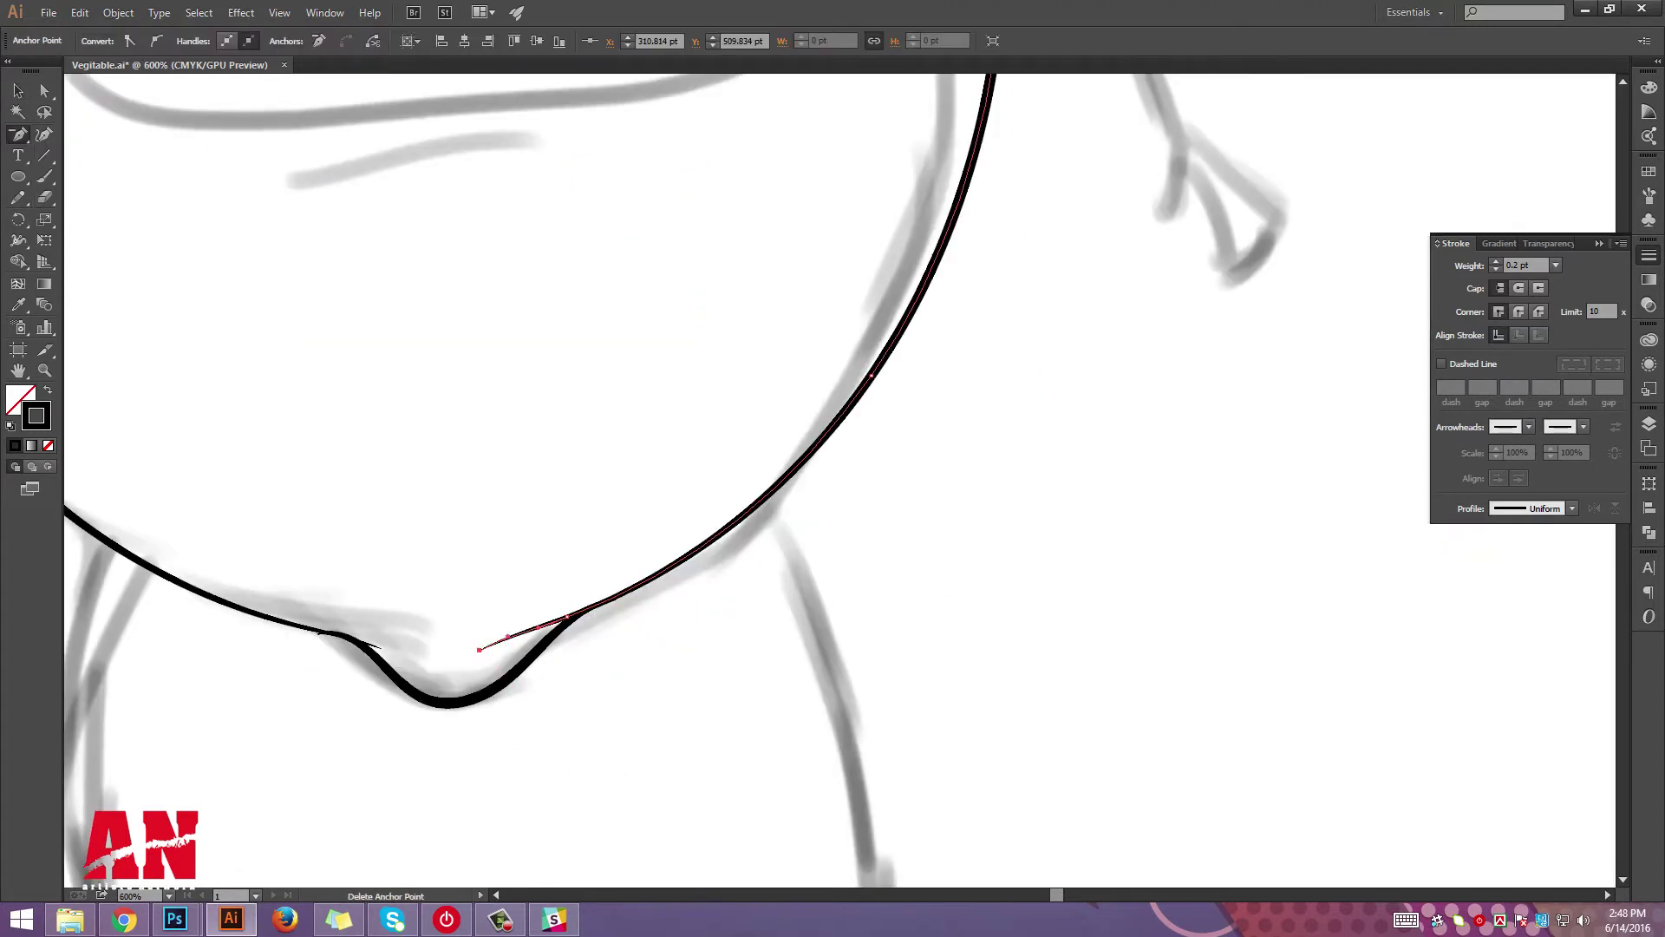
{"action": "scroll", "coordinate": [479, 648], "scroll_direction": "up", "scroll_amount": 4}
{"action": "key", "text": "a"}
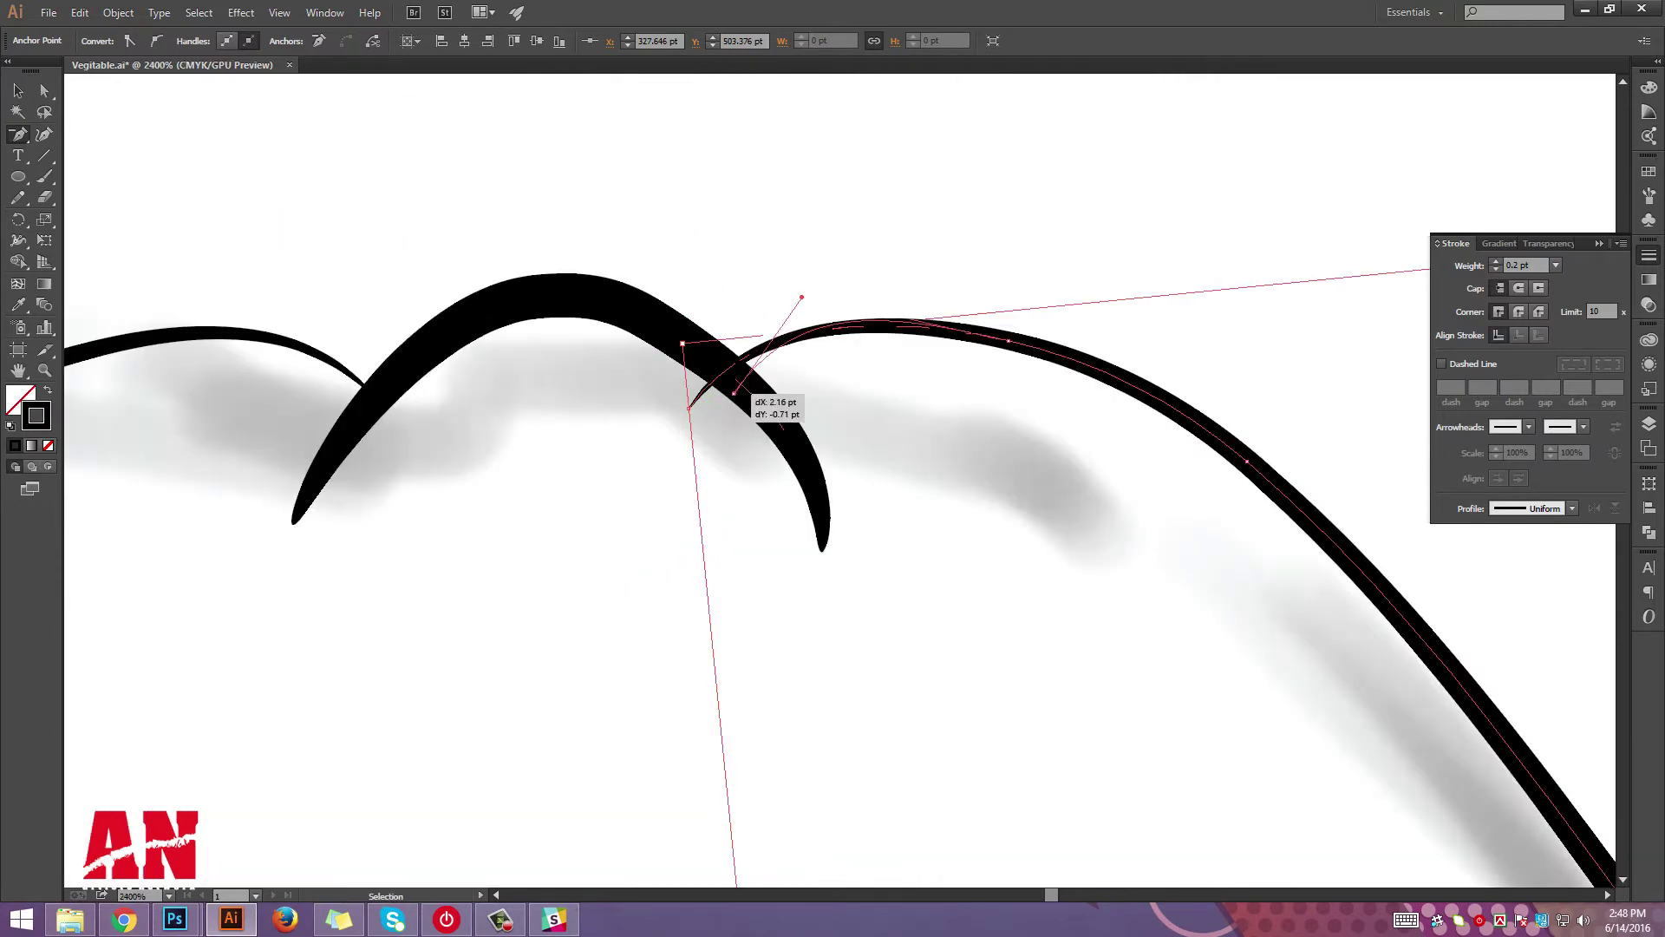
{"action": "scroll", "coordinate": [734, 393], "scroll_direction": "down", "scroll_amount": 4}
{"action": "scroll", "coordinate": [902, 438], "scroll_direction": "up", "scroll_amount": 3}
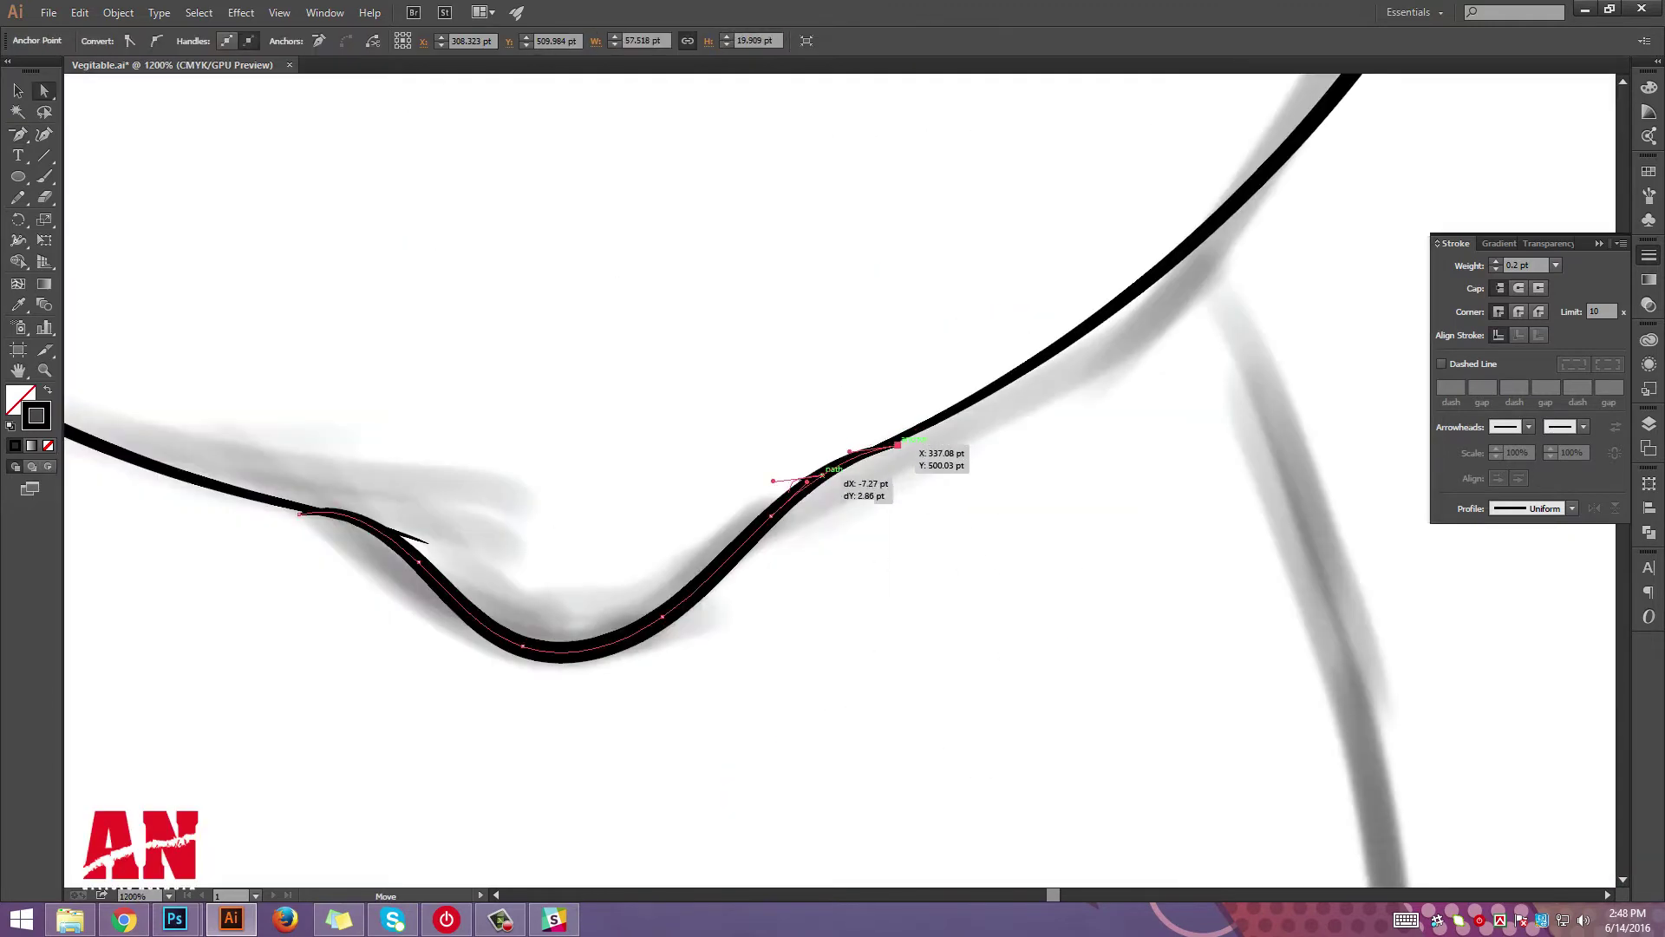
{"action": "scroll", "coordinate": [833, 443], "scroll_direction": "up", "scroll_amount": 3}
{"action": "left_click_drag", "start_coordinate": [833, 440], "coordinate": [590, 520]}
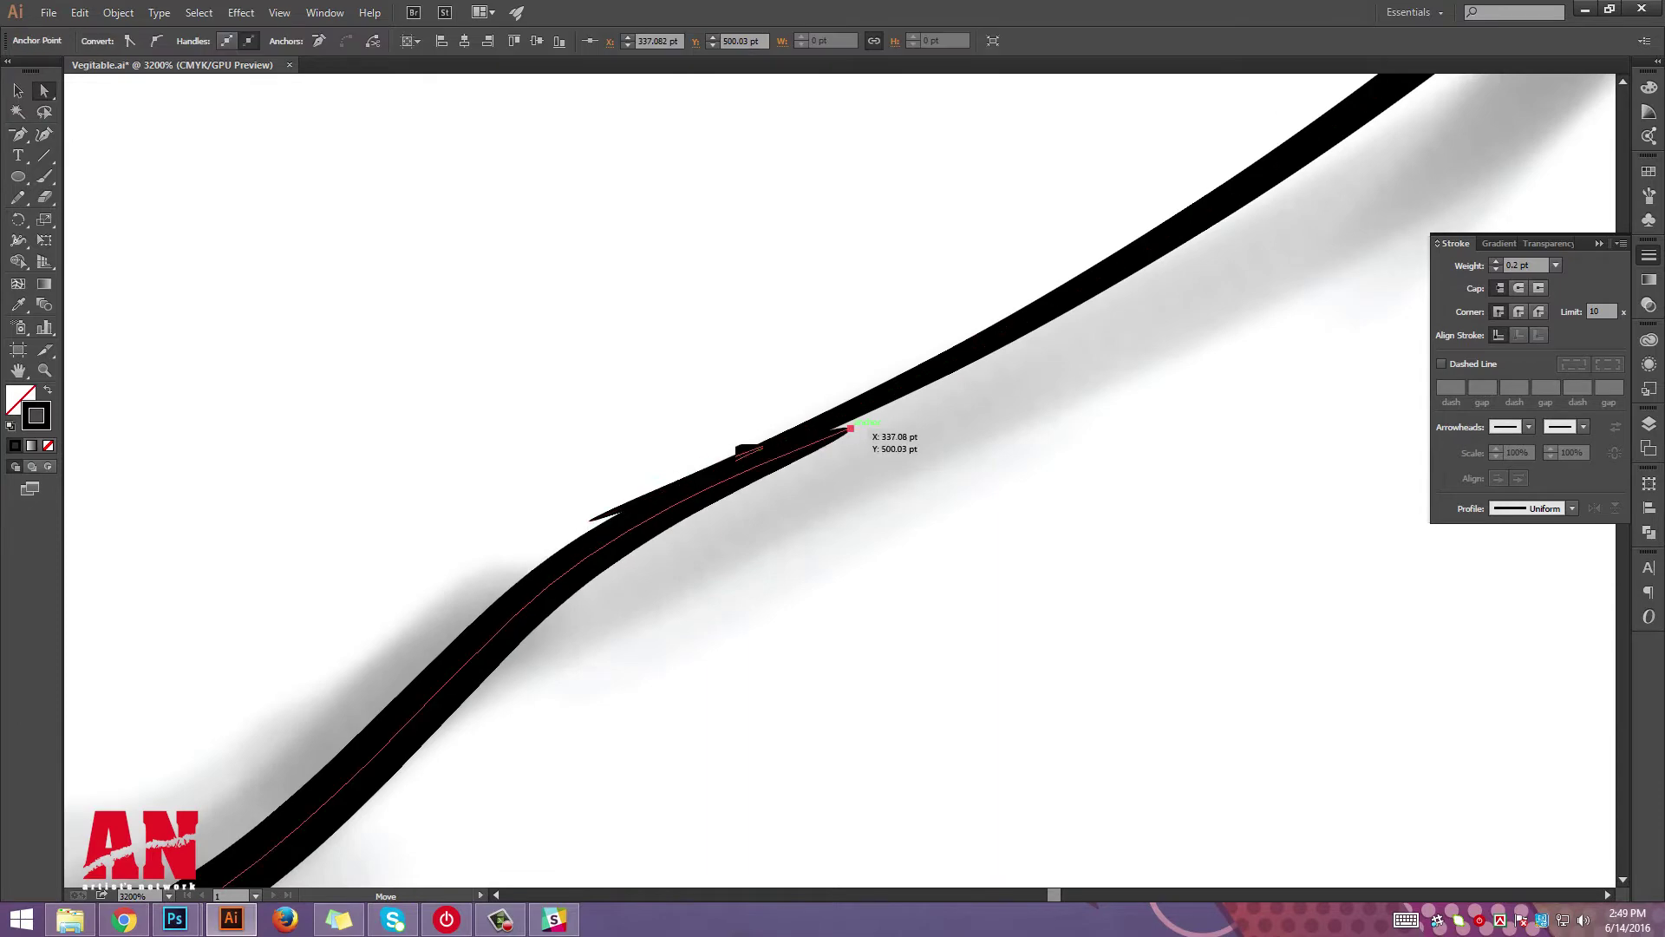
{"action": "scroll", "coordinate": [590, 520], "scroll_direction": "down", "scroll_amount": 3}
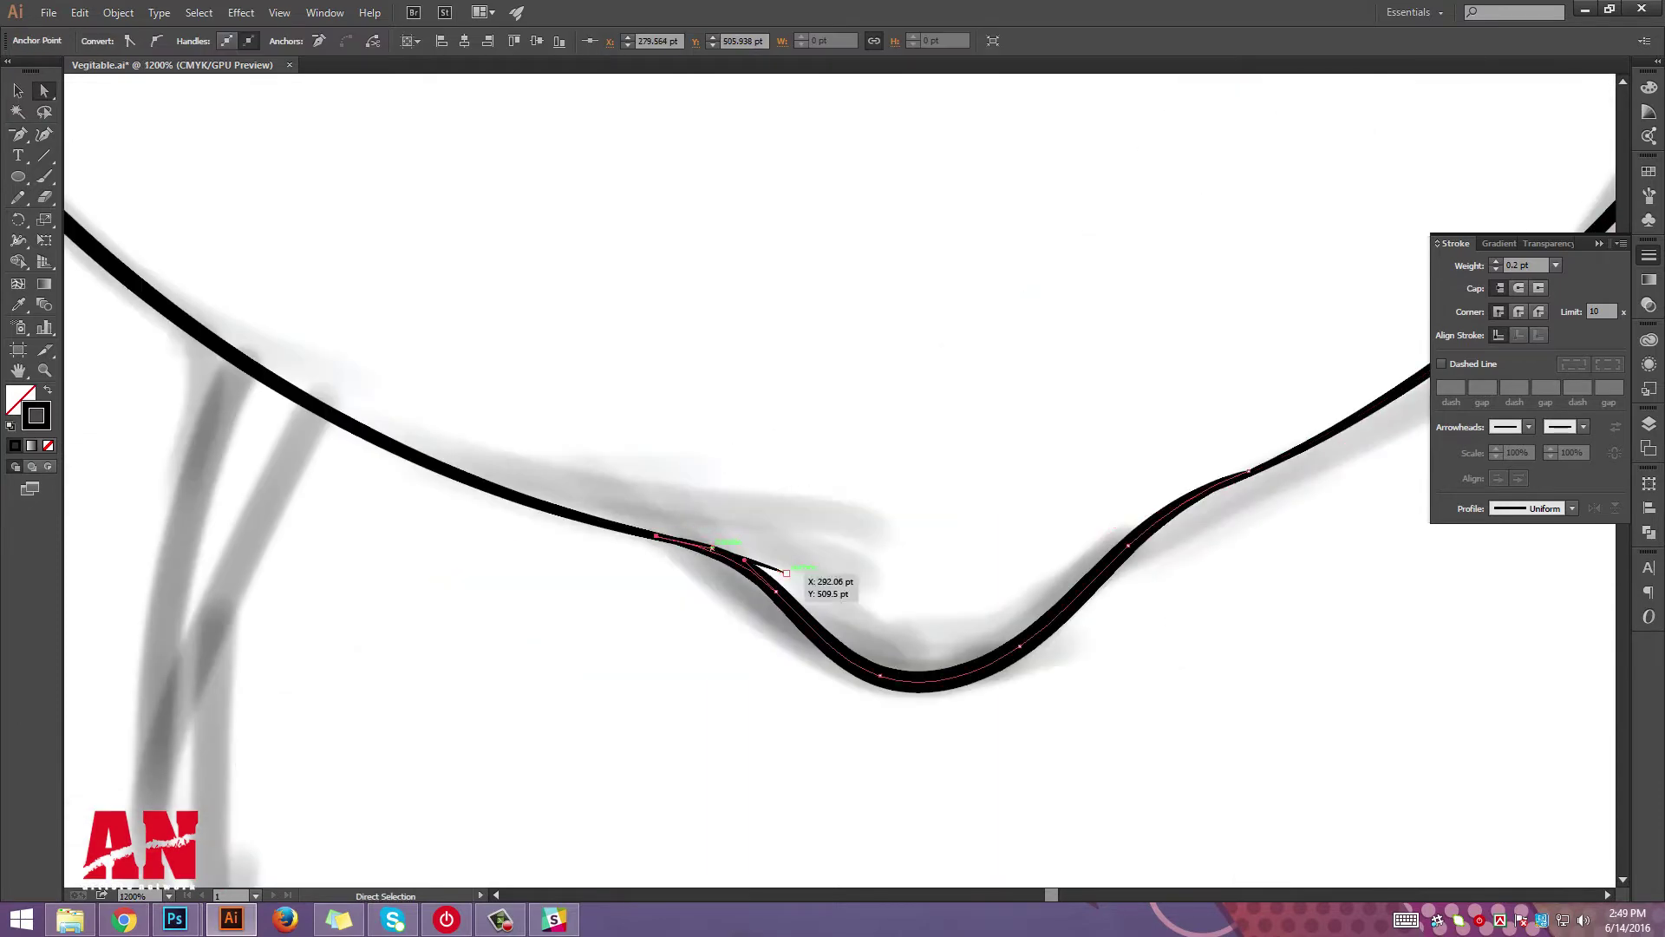
{"action": "scroll", "coordinate": [780, 573], "scroll_direction": "up", "scroll_amount": 2}
{"action": "left_click_drag", "start_coordinate": [439, 476], "coordinate": [542, 514]}
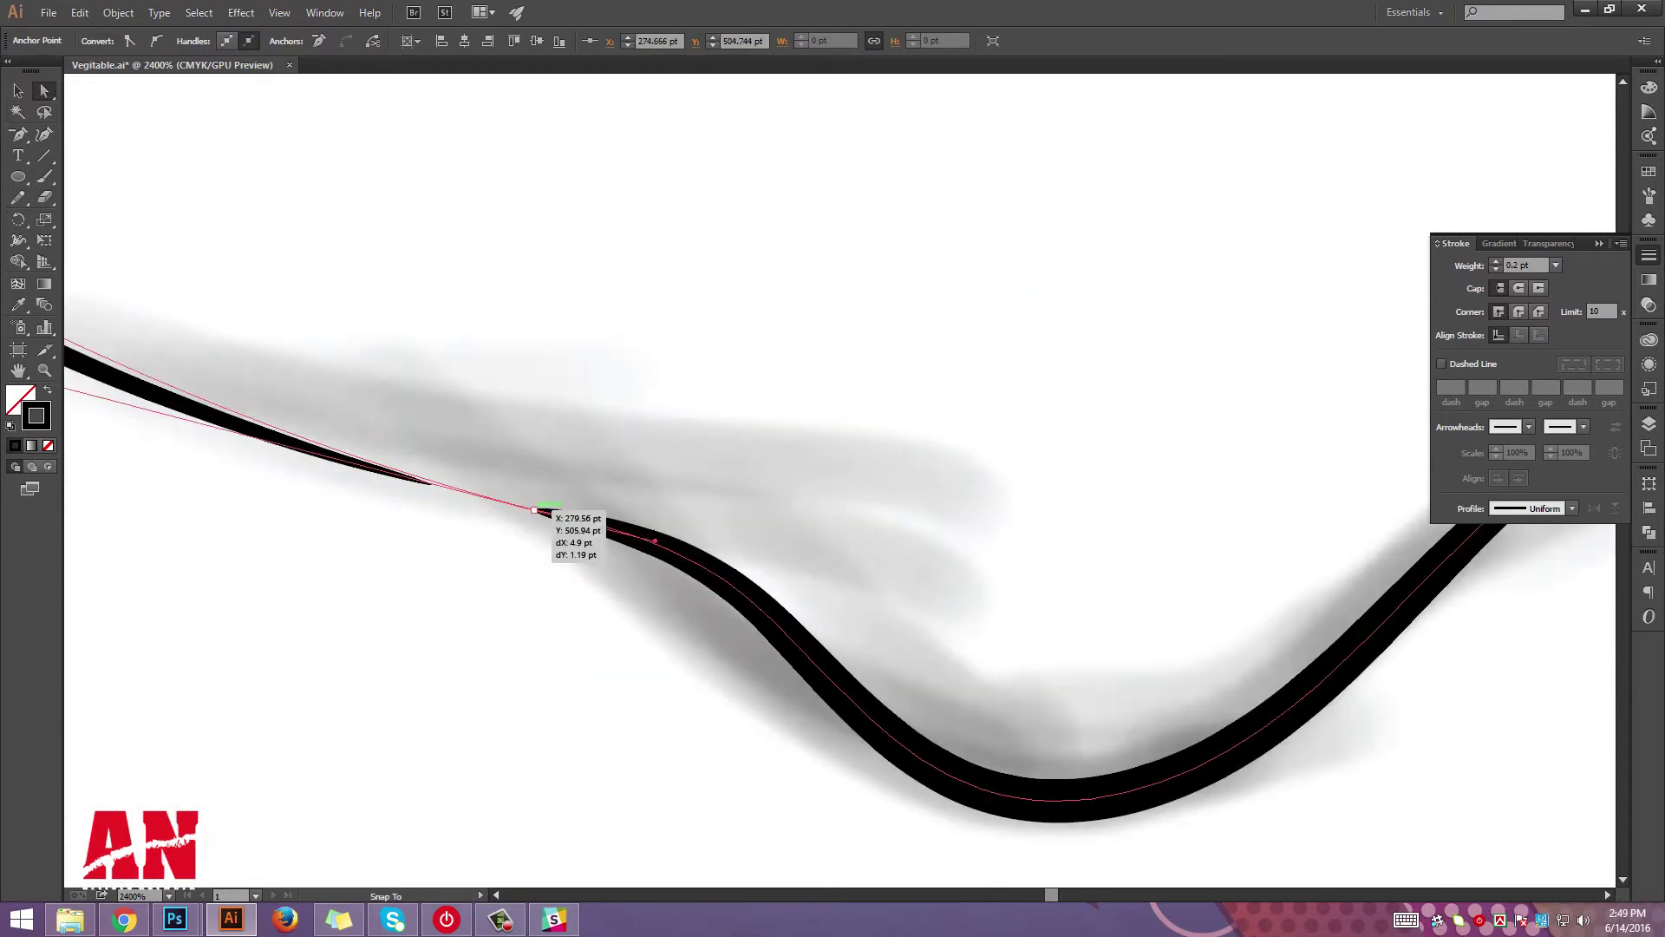
{"action": "key", "text": "ctrl+shift+a"}
{"action": "key", "text": "ctrl+0"}
Duplicate the glasses temple arm and place the copy at the left lens.
{"action": "key", "text": "ctrl+plus"}
{"action": "key", "text": "ctrl+plus"}
{"action": "key", "text": "ctrl+plus"}
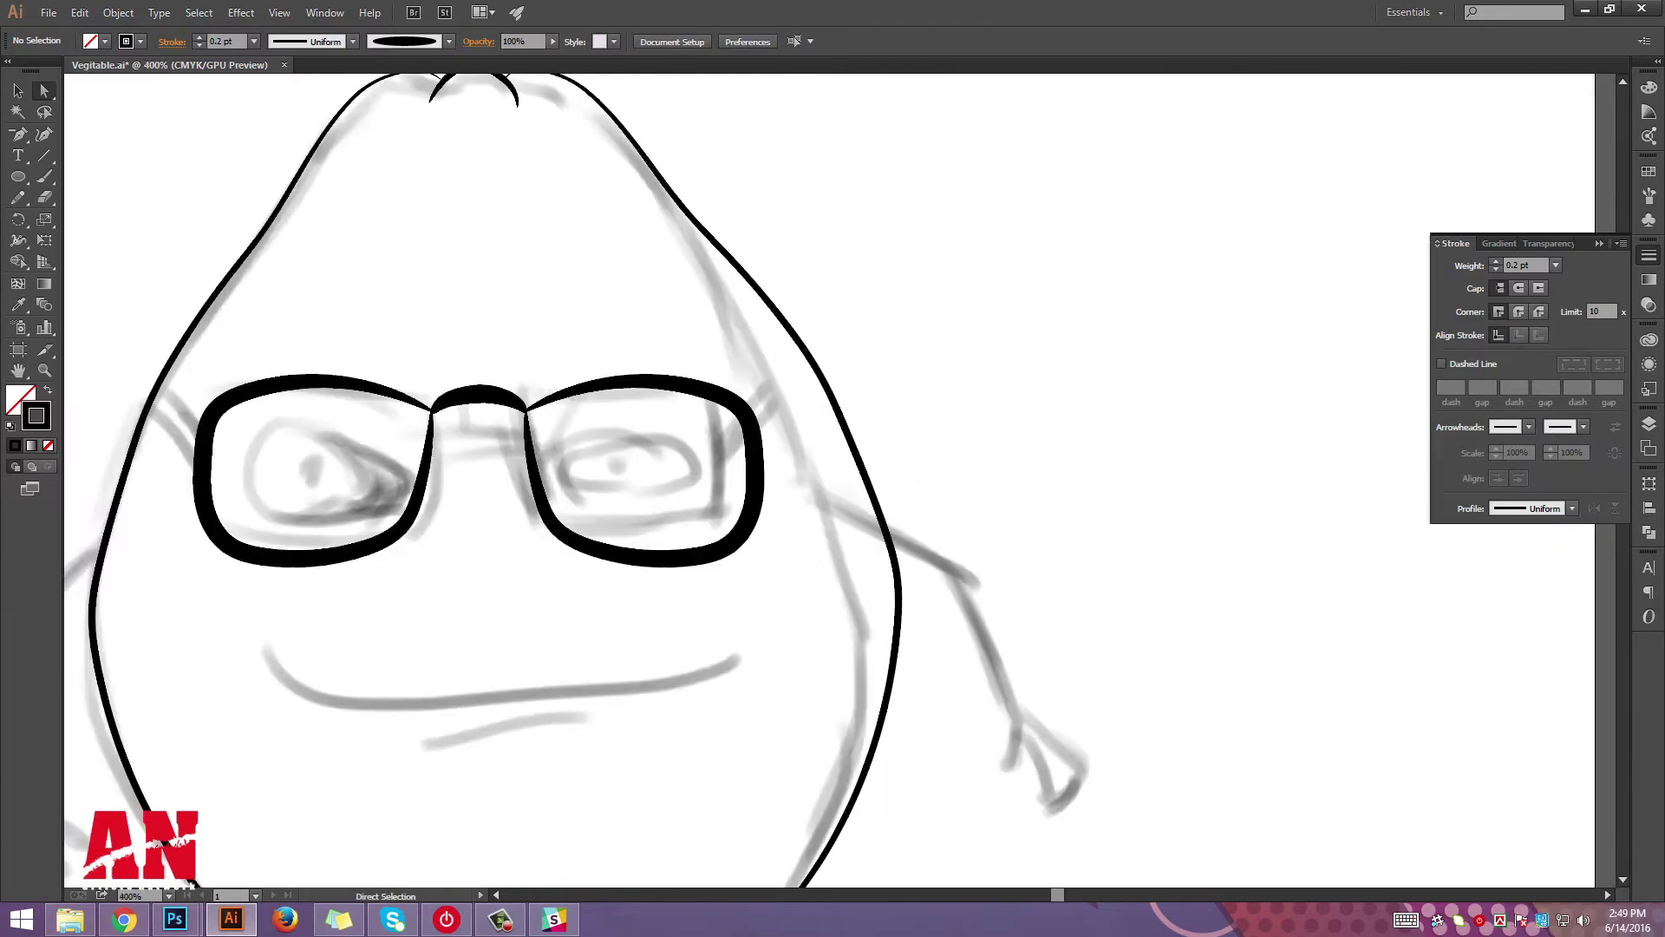
{"action": "key", "text": "b"}
{"action": "mouse_move", "coordinate": [762, 391]}
{"action": "left_mouse_down"}
{"action": "mouse_move", "coordinate": [810, 353]}
{"action": "mouse_move", "coordinate": [812, 425]}
{"action": "mouse_move", "coordinate": [232, 399]}
{"action": "left_mouse_up"}
{"action": "key", "text": "o"}
{"action": "key", "text": "Return"}
{"action": "key", "text": "Return"}
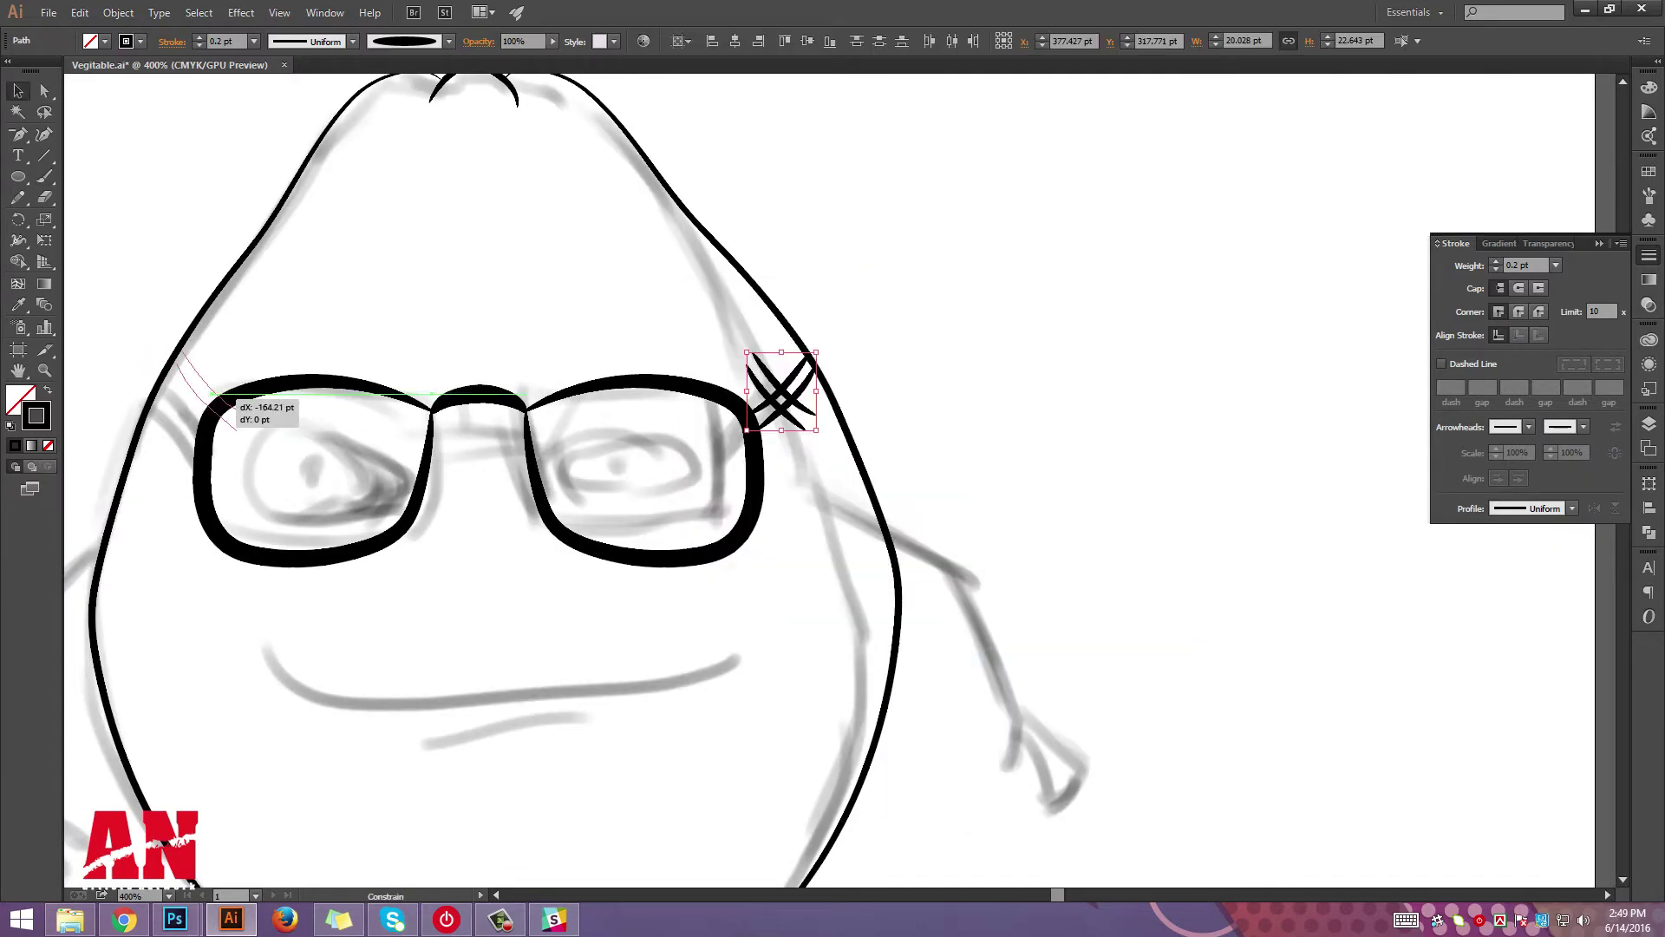
{"action": "key", "text": "ctrl+minus"}
{"action": "left_click", "coordinate": [44, 90]}
{"action": "key", "text": "ctrl+plus"}
{"action": "key", "text": "ctrl+shift+a"}
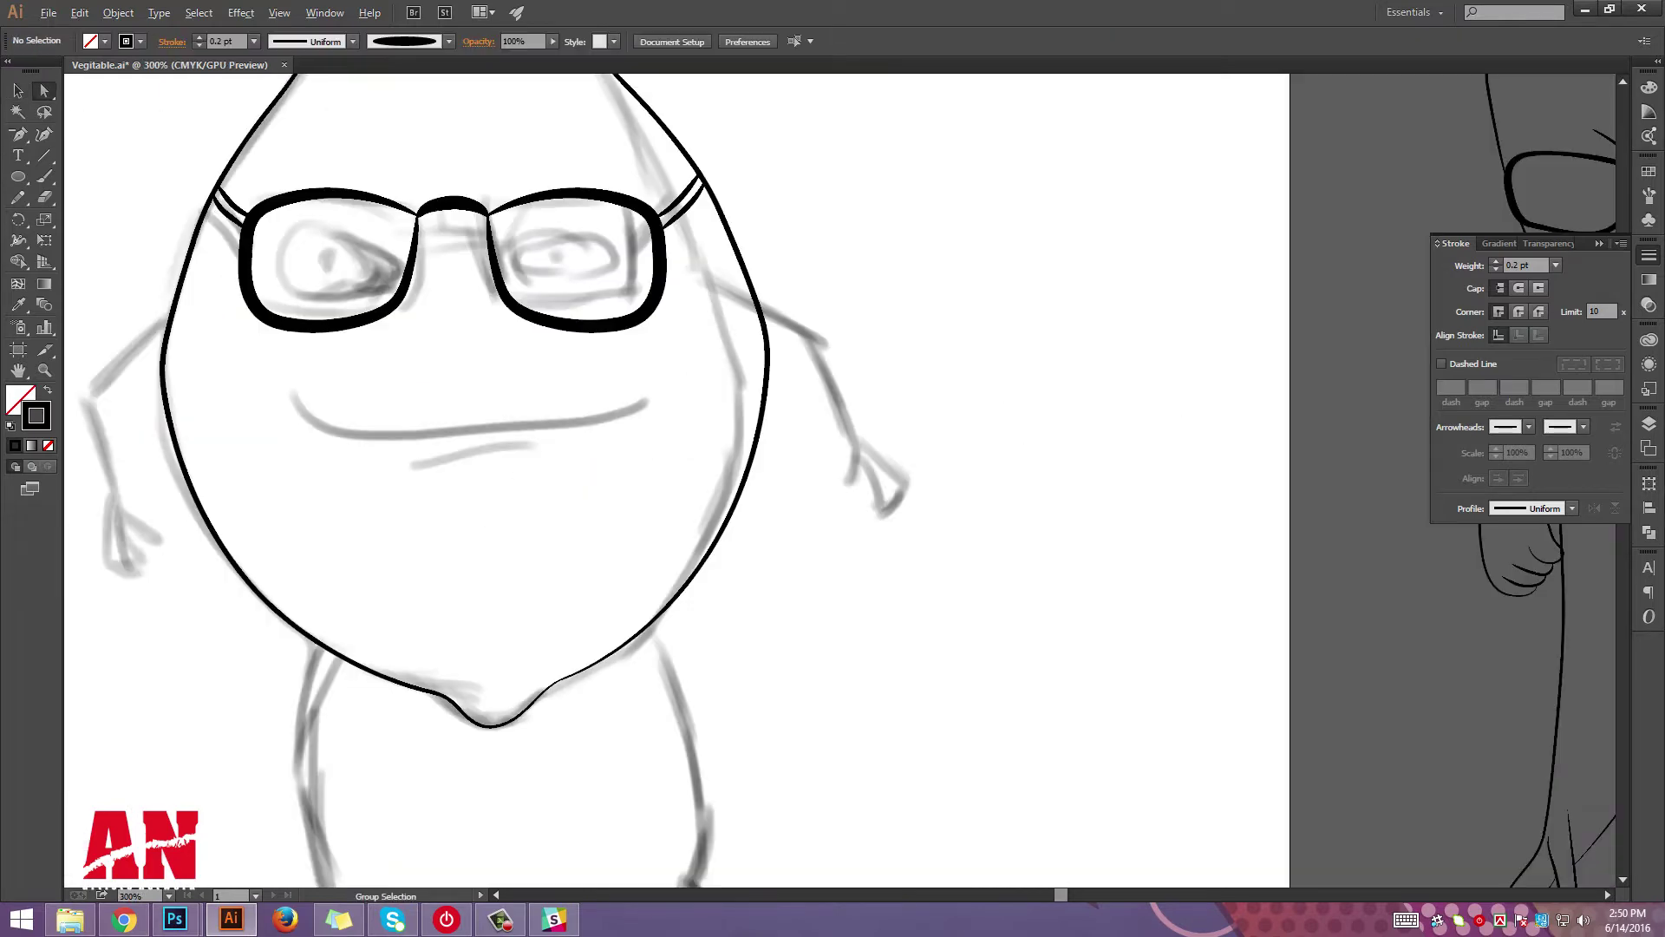
Ink the mouth line and the short lip line below it.
{"action": "key", "text": "b"}
{"action": "left_click_drag", "start_coordinate": [694, 434], "coordinate": [876, 395]}
{"action": "left_click_drag", "start_coordinate": [496, 343], "coordinate": [856, 334]}
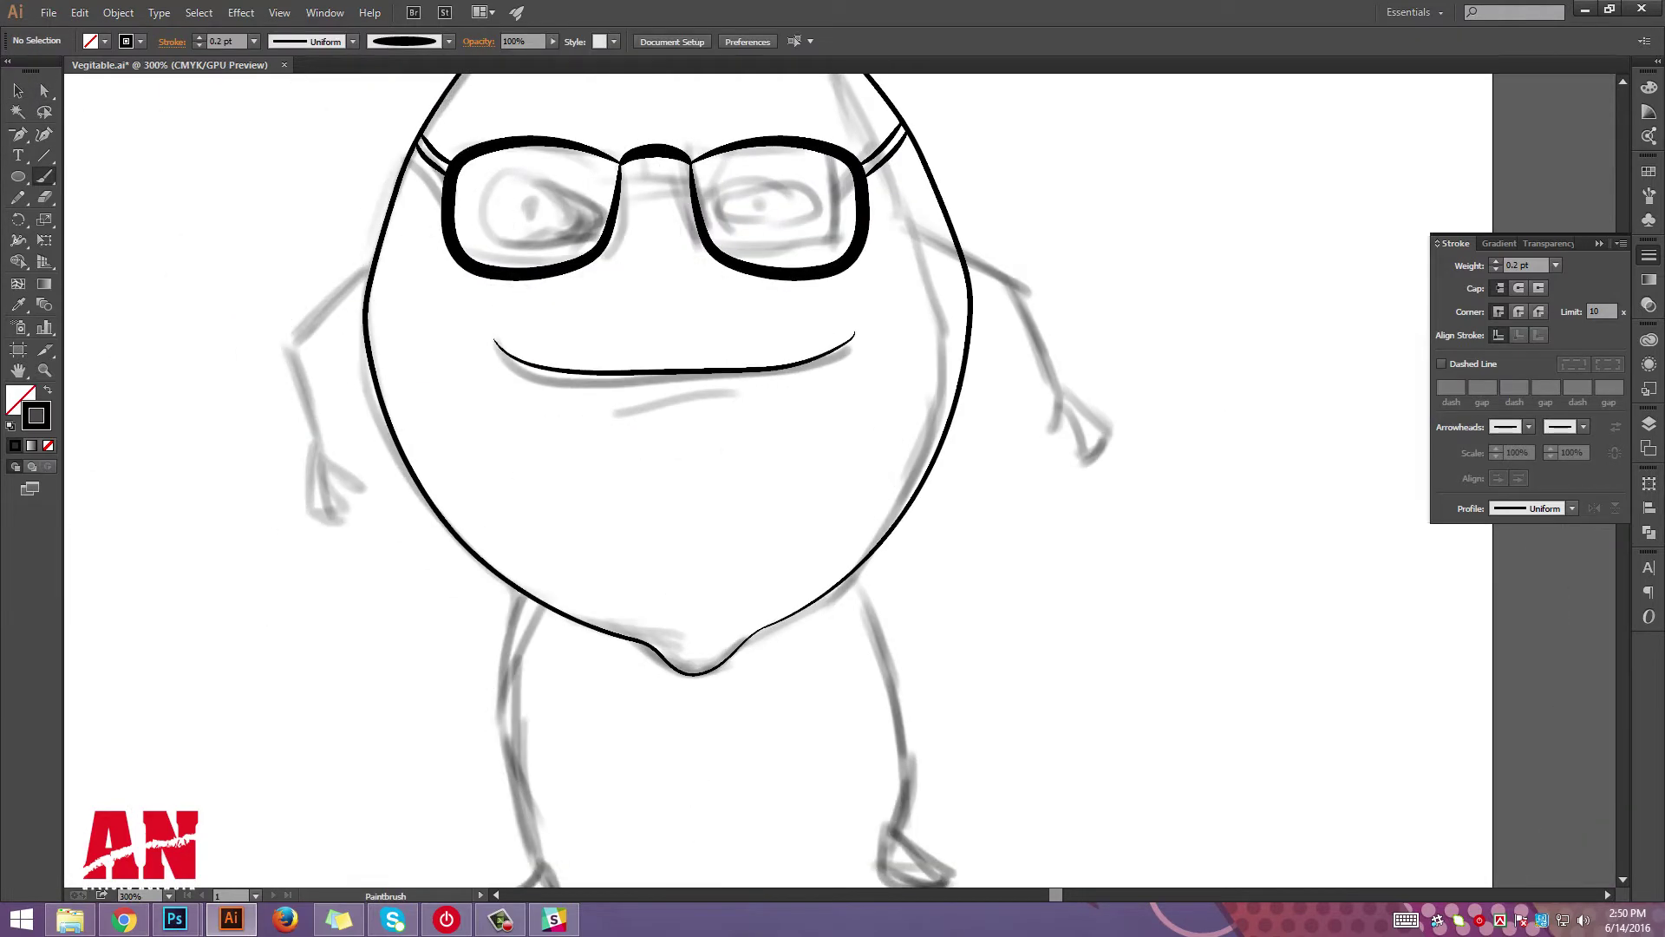
{"action": "left_click_drag", "start_coordinate": [629, 412], "coordinate": [733, 395]}
{"action": "left_click_drag", "start_coordinate": [694, 434], "coordinate": [911, 455]}
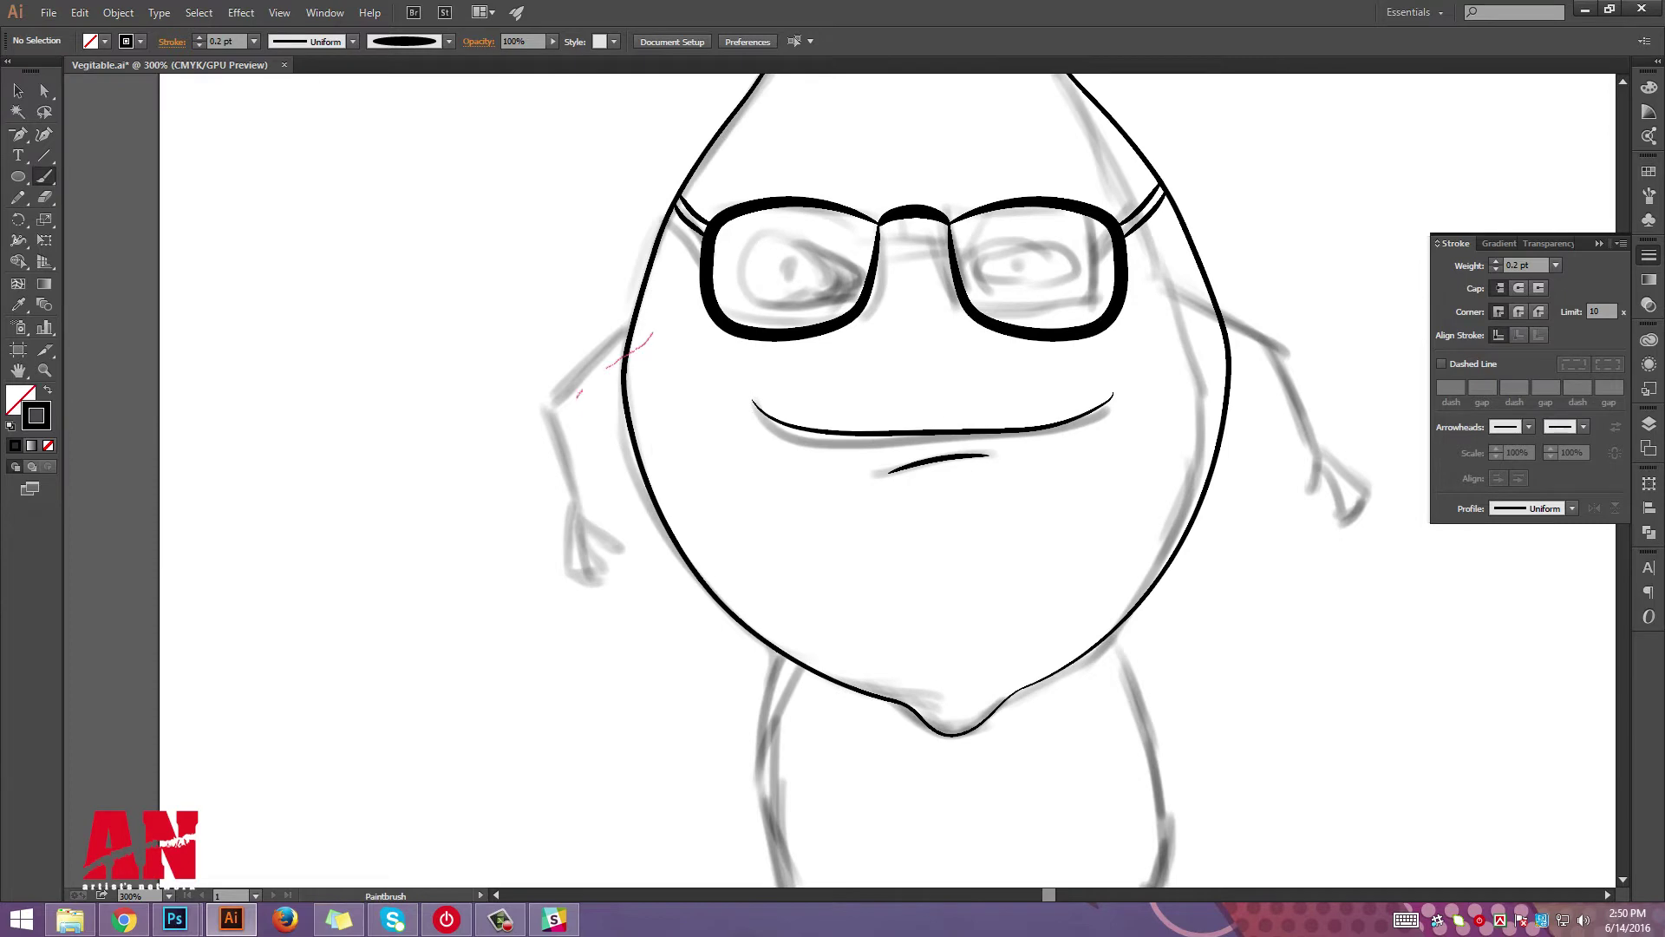
Ink the left arm ending in a hooked hand and reshape its finger curve.
{"action": "mouse_move", "coordinate": [585, 536]}
{"action": "left_mouse_down"}
{"action": "mouse_move", "coordinate": [652, 333]}
{"action": "mouse_move", "coordinate": [568, 527]}
{"action": "mouse_move", "coordinate": [622, 580]}
{"action": "mouse_move", "coordinate": [633, 560]}
{"action": "left_mouse_up"}
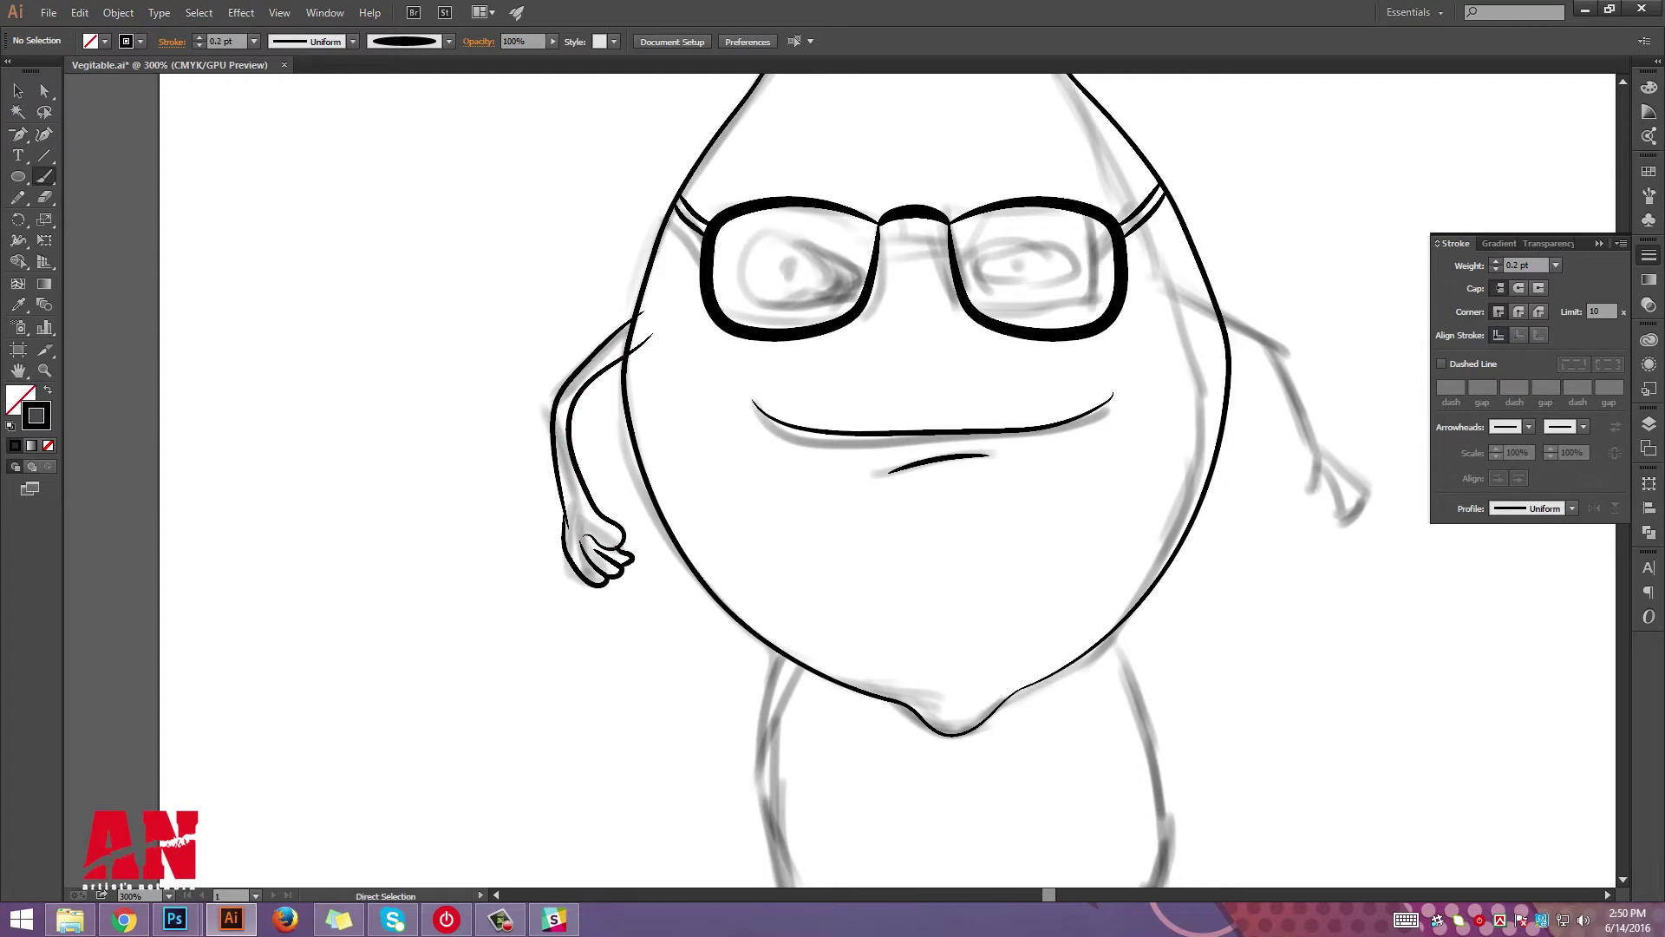
{"action": "key", "text": "a"}
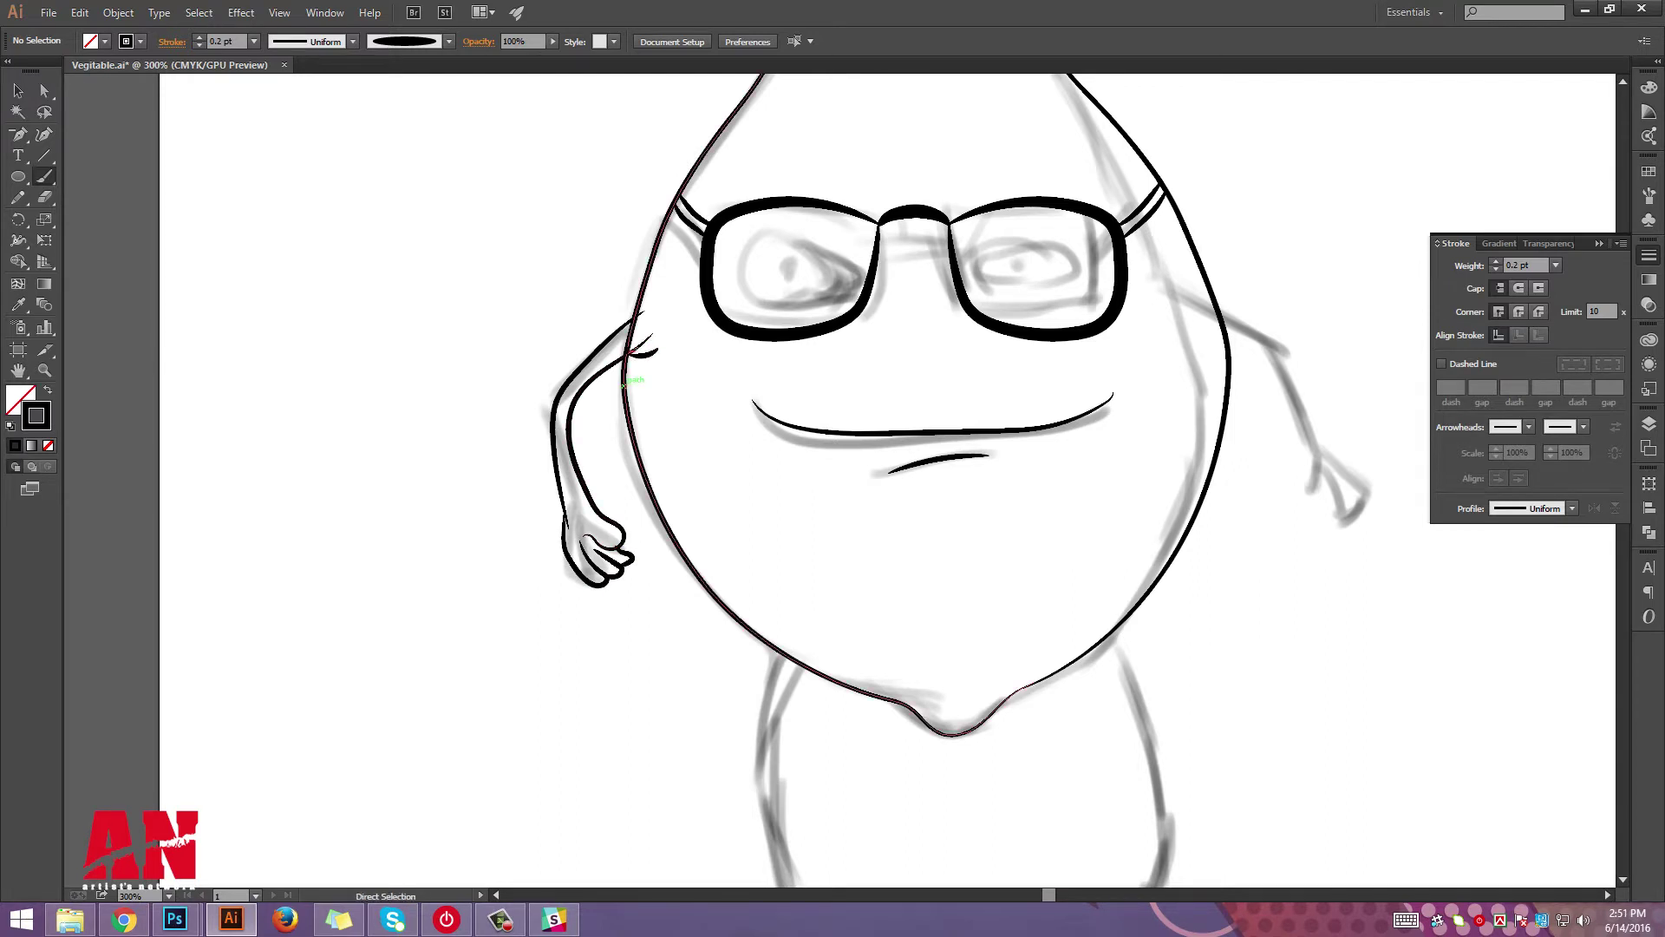
{"action": "scroll", "coordinate": [621, 587], "scroll_direction": "up", "scroll_amount": 4}
{"action": "left_click_drag", "start_coordinate": [602, 413], "coordinate": [598, 427]}
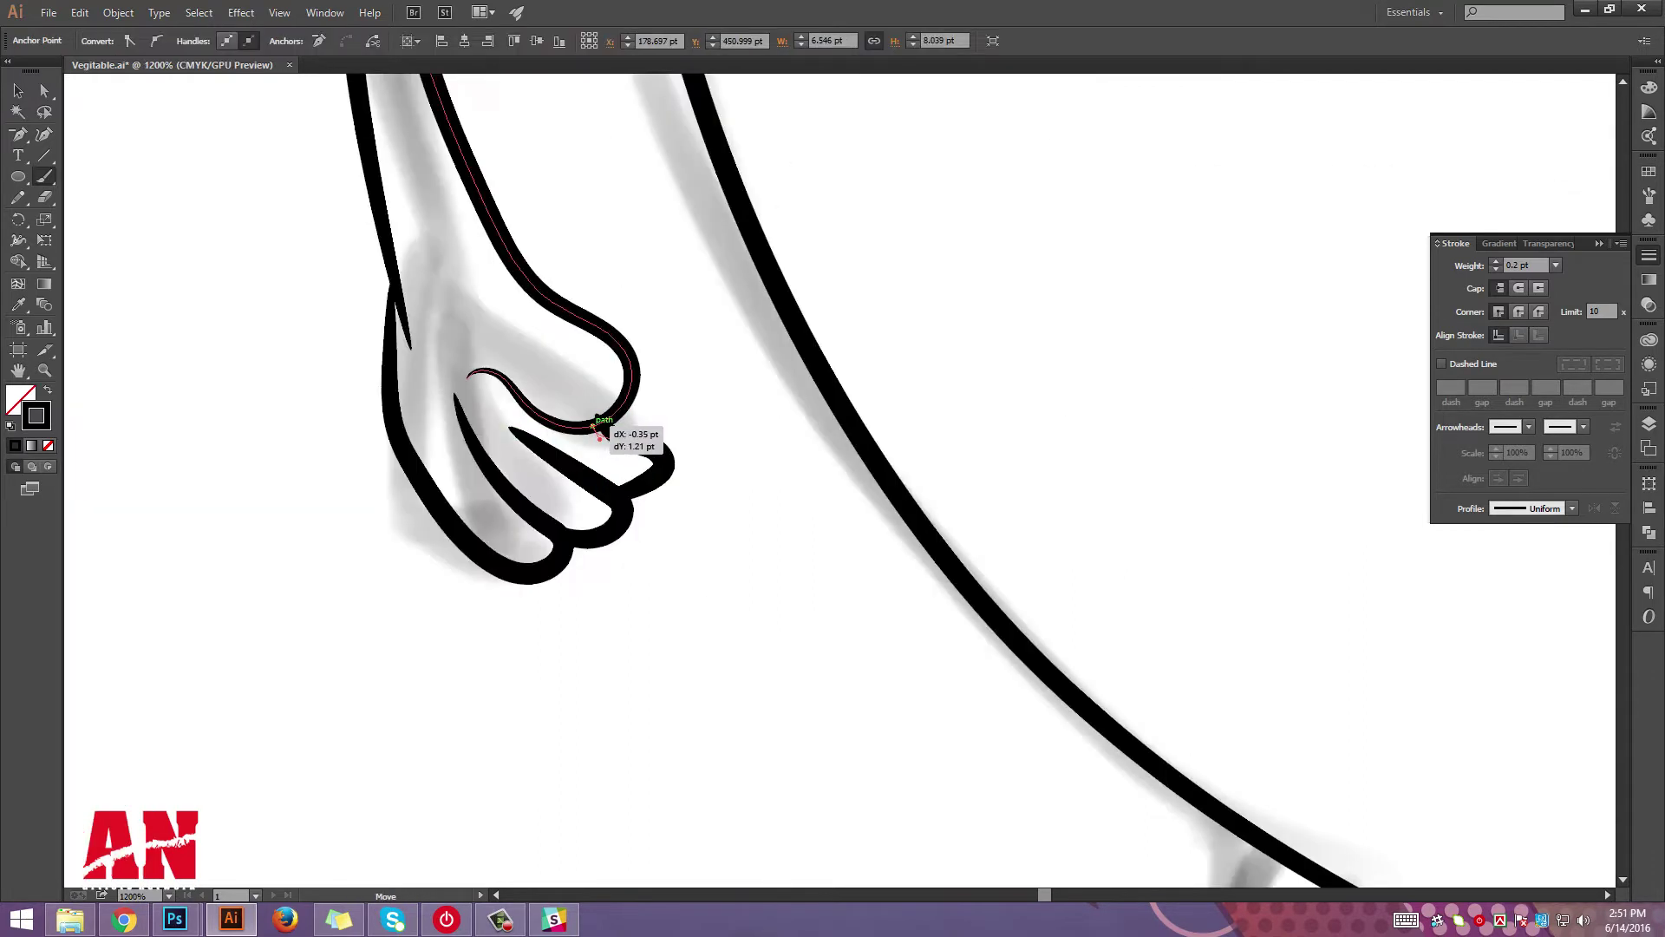
{"action": "scroll", "coordinate": [598, 434], "scroll_direction": "down", "scroll_amount": 2}
{"action": "key", "text": "ctrl+shift+a"}
{"action": "scroll", "coordinate": [599, 433], "scroll_direction": "down", "scroll_amount": 2}
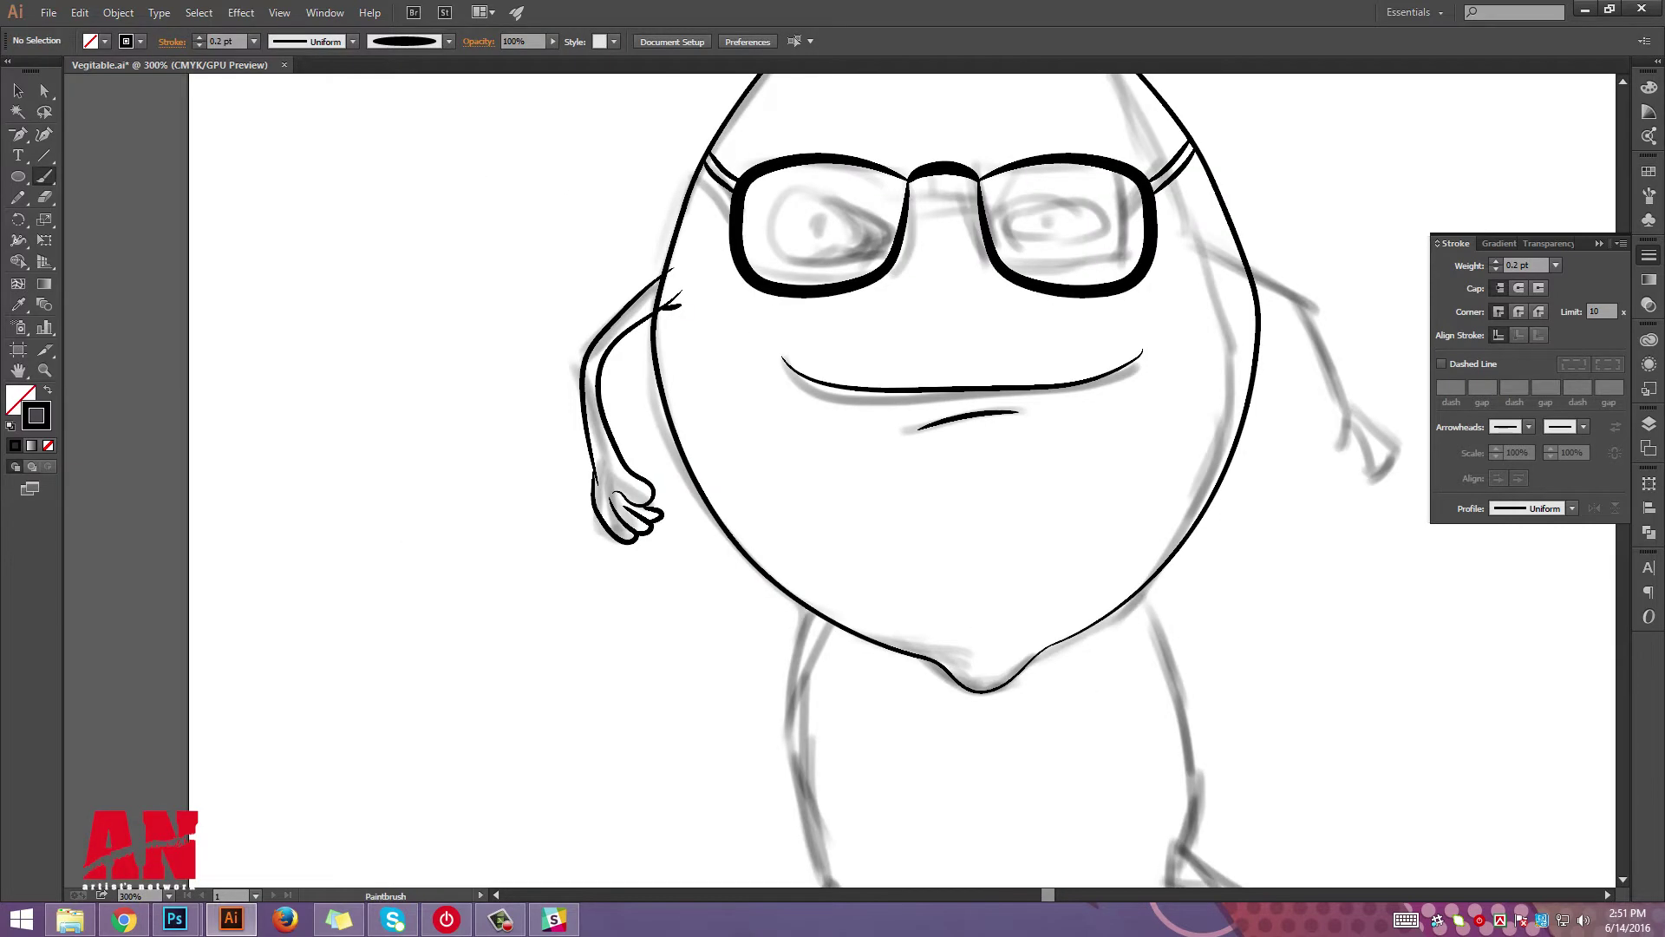
{"action": "scroll", "coordinate": [677, 304], "scroll_direction": "up", "scroll_amount": 4}
Adjust the anchors and small stroke where the left arm meets the body.
{"action": "left_click", "coordinate": [465, 356], "text": "ctrl"}
{"action": "key", "text": "p"}
{"action": "scroll", "coordinate": [459, 436], "scroll_direction": "up", "scroll_amount": 4}
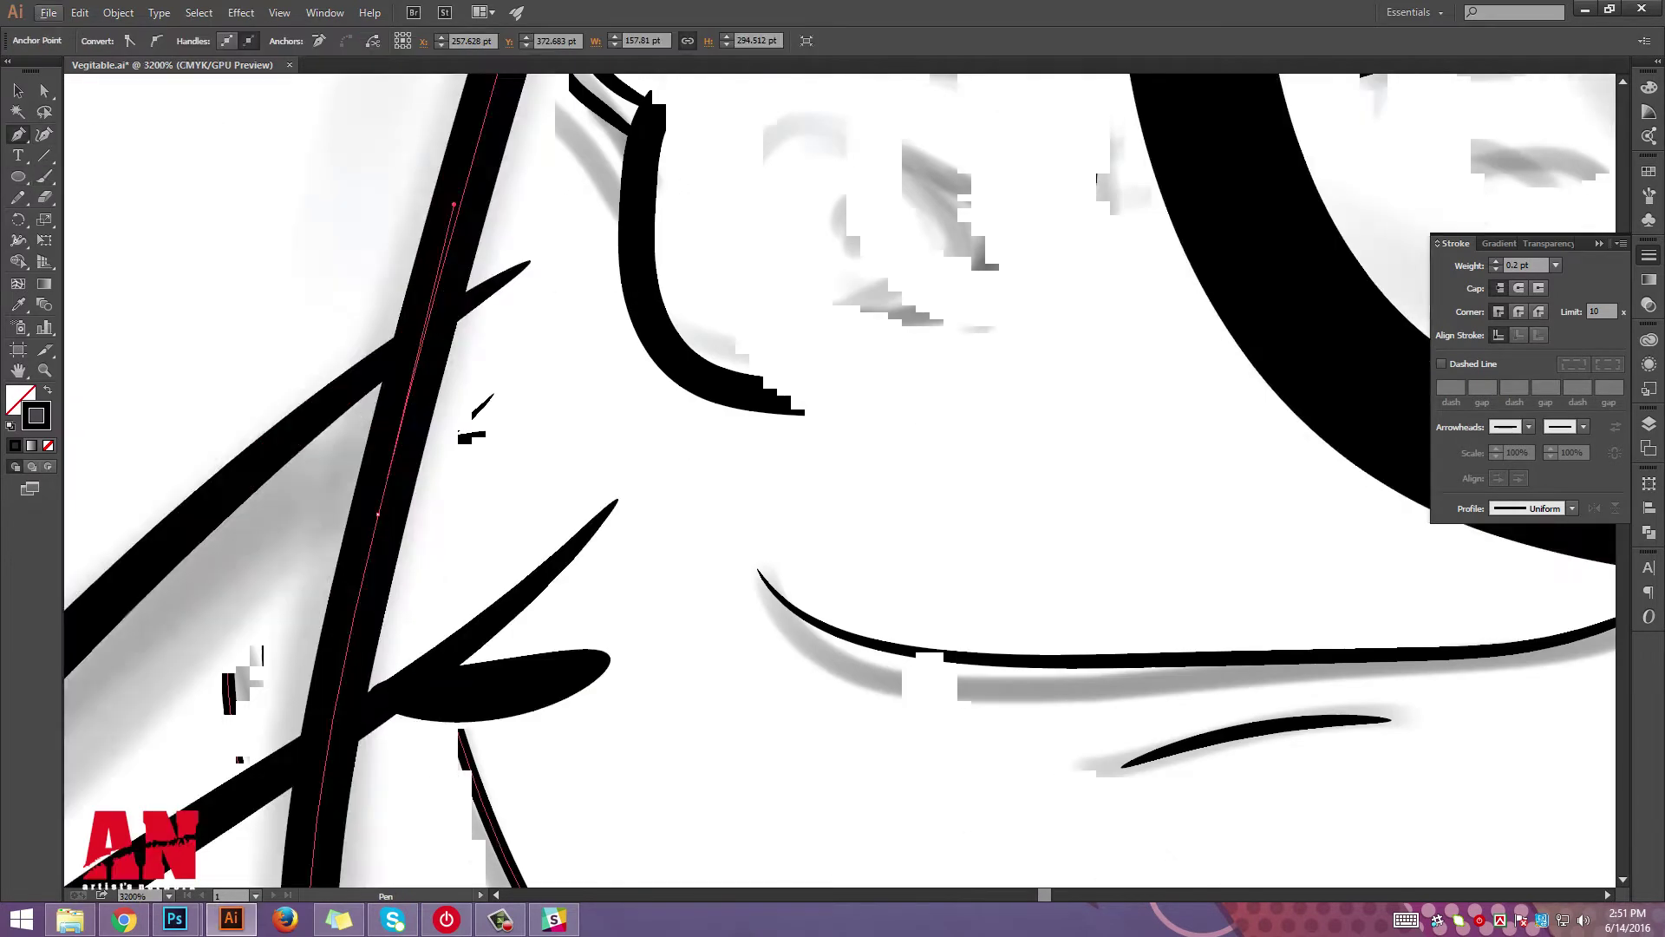
{"action": "scroll", "coordinate": [833, 477], "scroll_direction": "down", "scroll_amount": 3}
{"action": "scroll", "coordinate": [833, 477], "scroll_direction": "up", "scroll_amount": 3}
{"action": "key", "text": "a"}
{"action": "left_click_drag", "start_coordinate": [391, 439], "coordinate": [494, 509]}
{"action": "scroll", "coordinate": [833, 477], "scroll_direction": "up", "scroll_amount": 2}
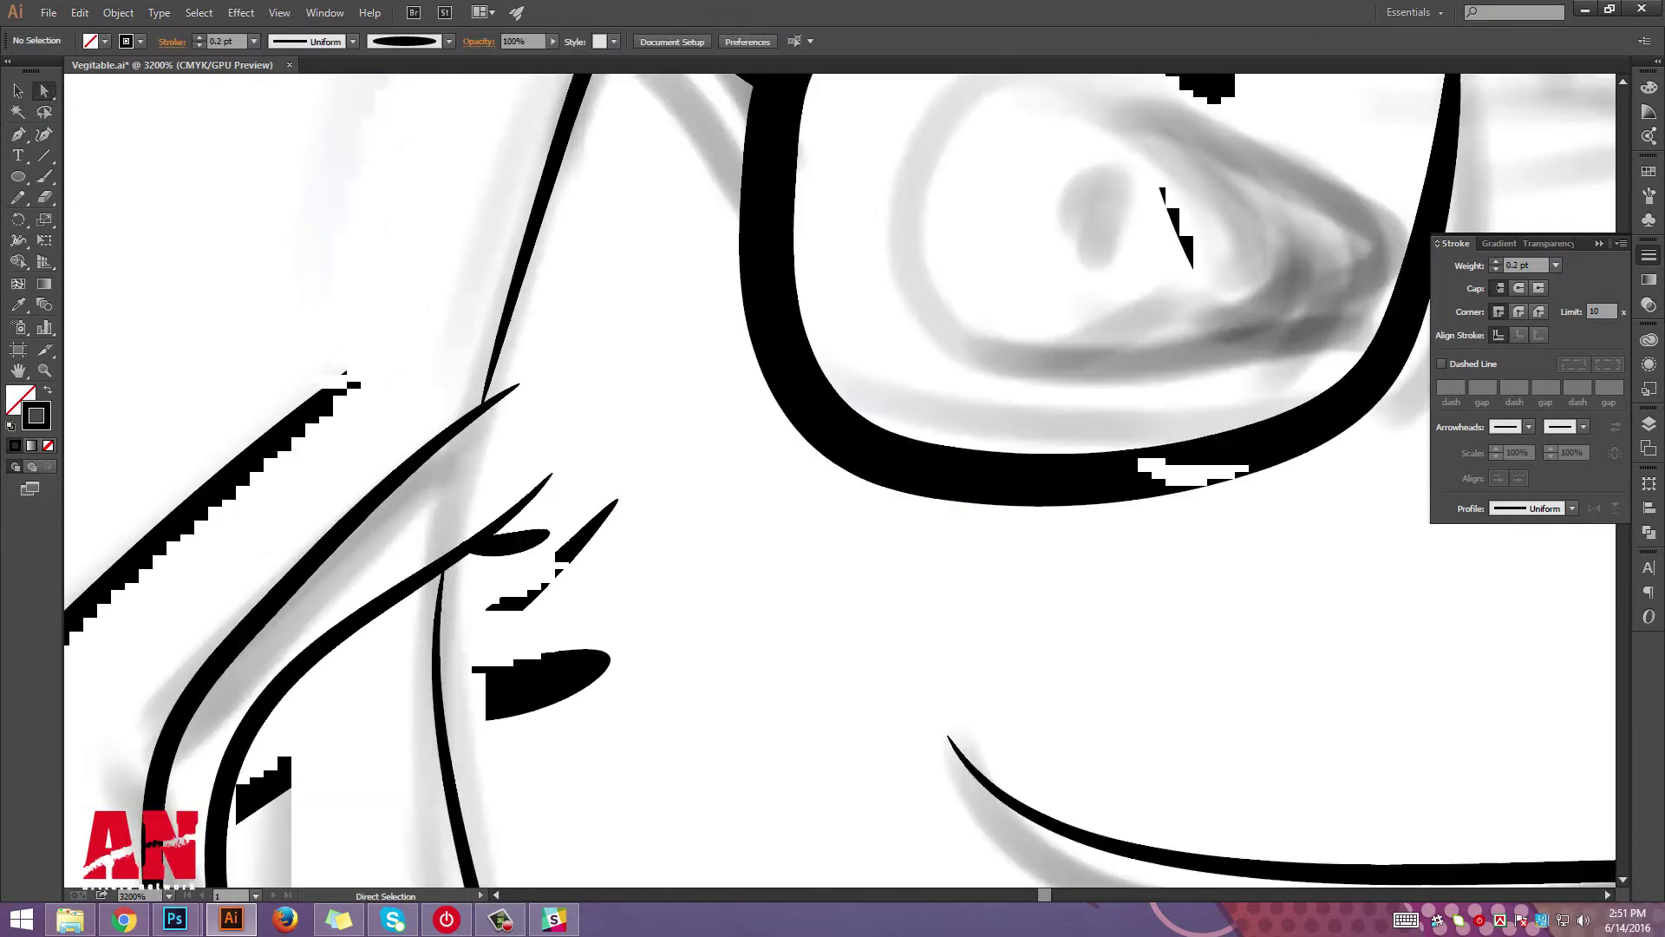
{"action": "scroll", "coordinate": [569, 466], "scroll_direction": "down", "scroll_amount": 3}
{"action": "scroll", "coordinate": [569, 467], "scroll_direction": "down", "scroll_amount": 3}
{"action": "left_click", "coordinate": [559, 503]}
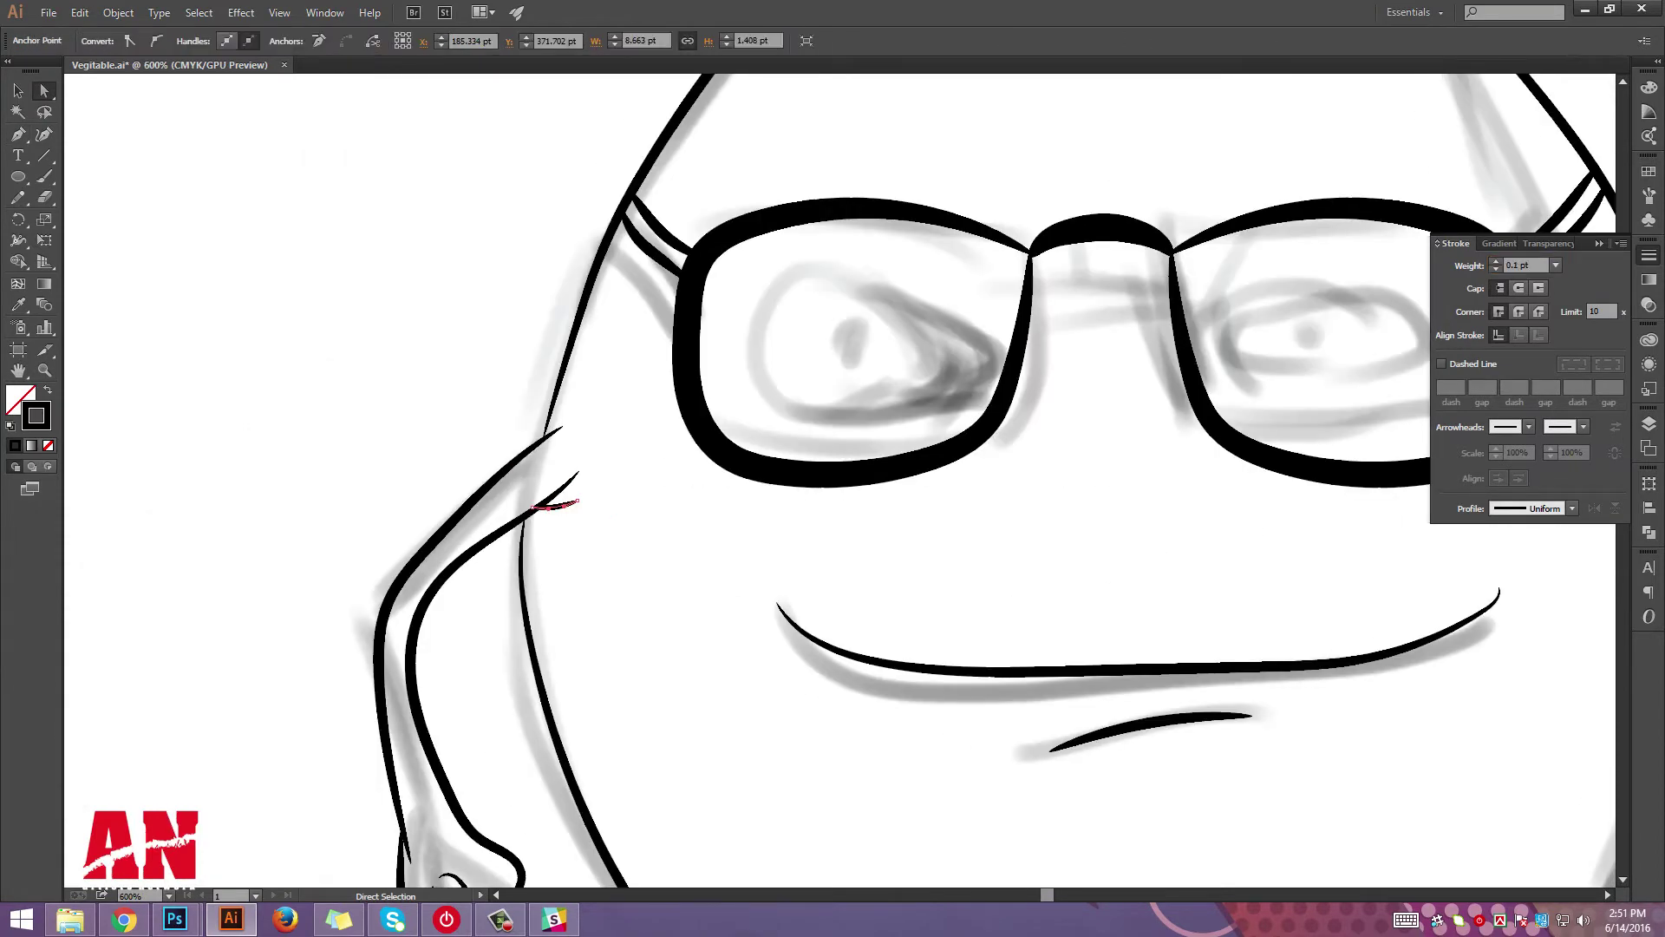
{"action": "key", "text": "ctrl+shift+a"}
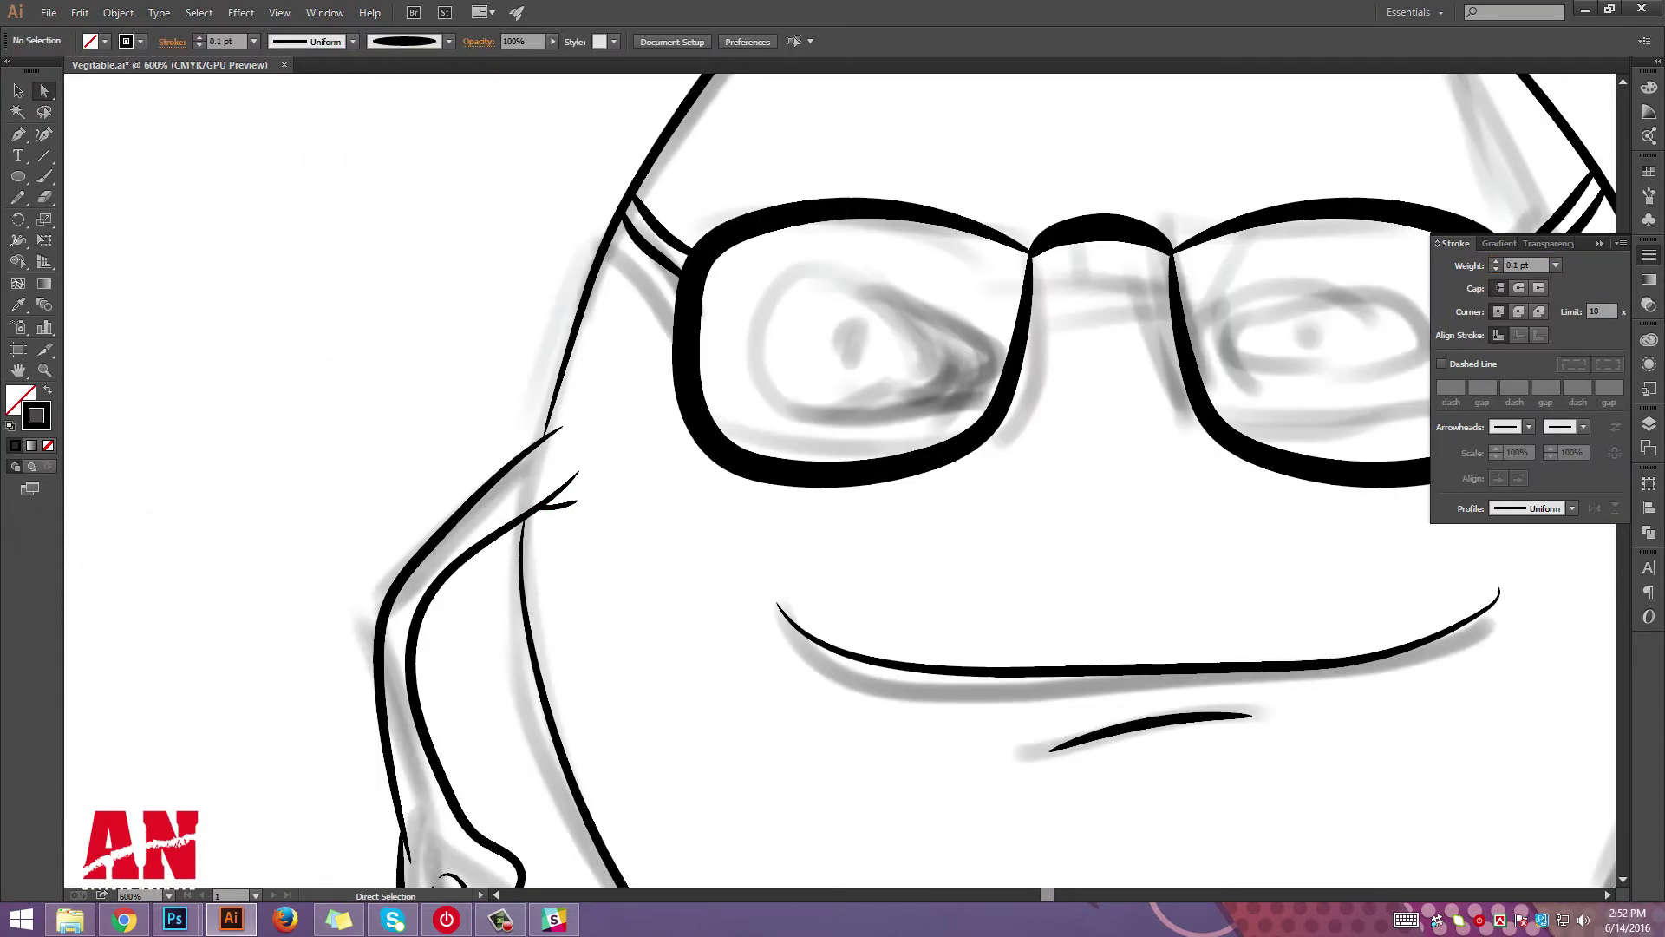
{"action": "scroll", "coordinate": [832, 477], "scroll_direction": "down", "scroll_amount": 3}
Mirror-copy the left arm and hand onto the body's right side.
{"action": "left_click_drag", "start_coordinate": [464, 427], "coordinate": [546, 628]}
{"action": "key", "text": "v"}
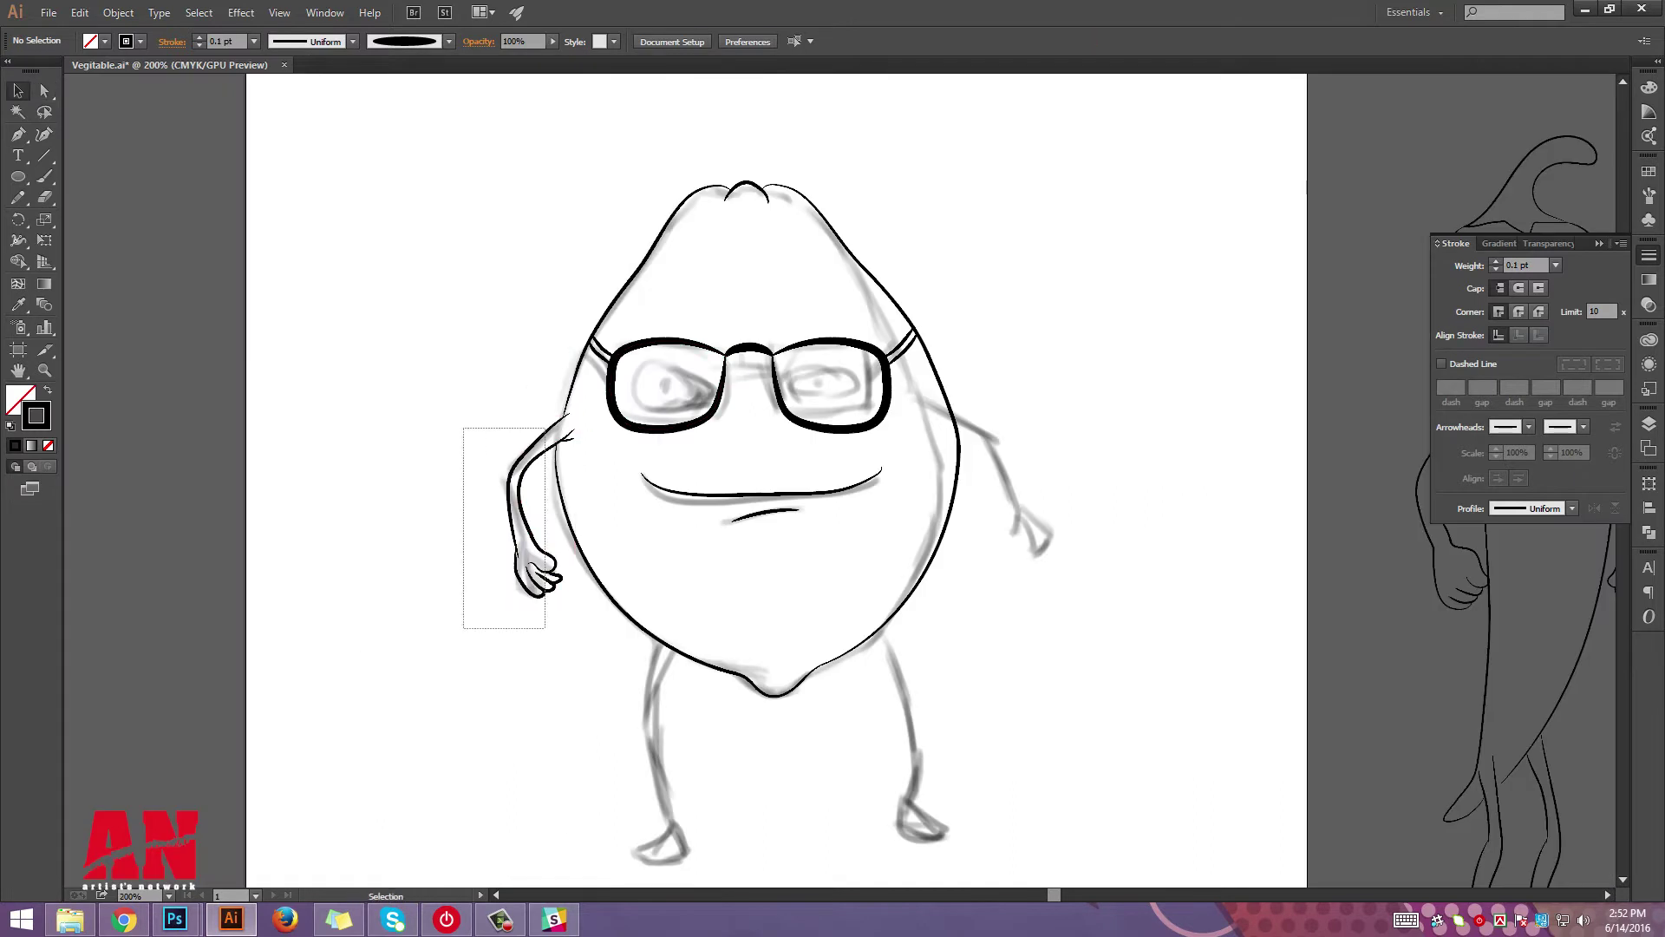
{"action": "right_click", "coordinate": [562, 574]}
{"action": "left_click", "coordinate": [799, 766]}
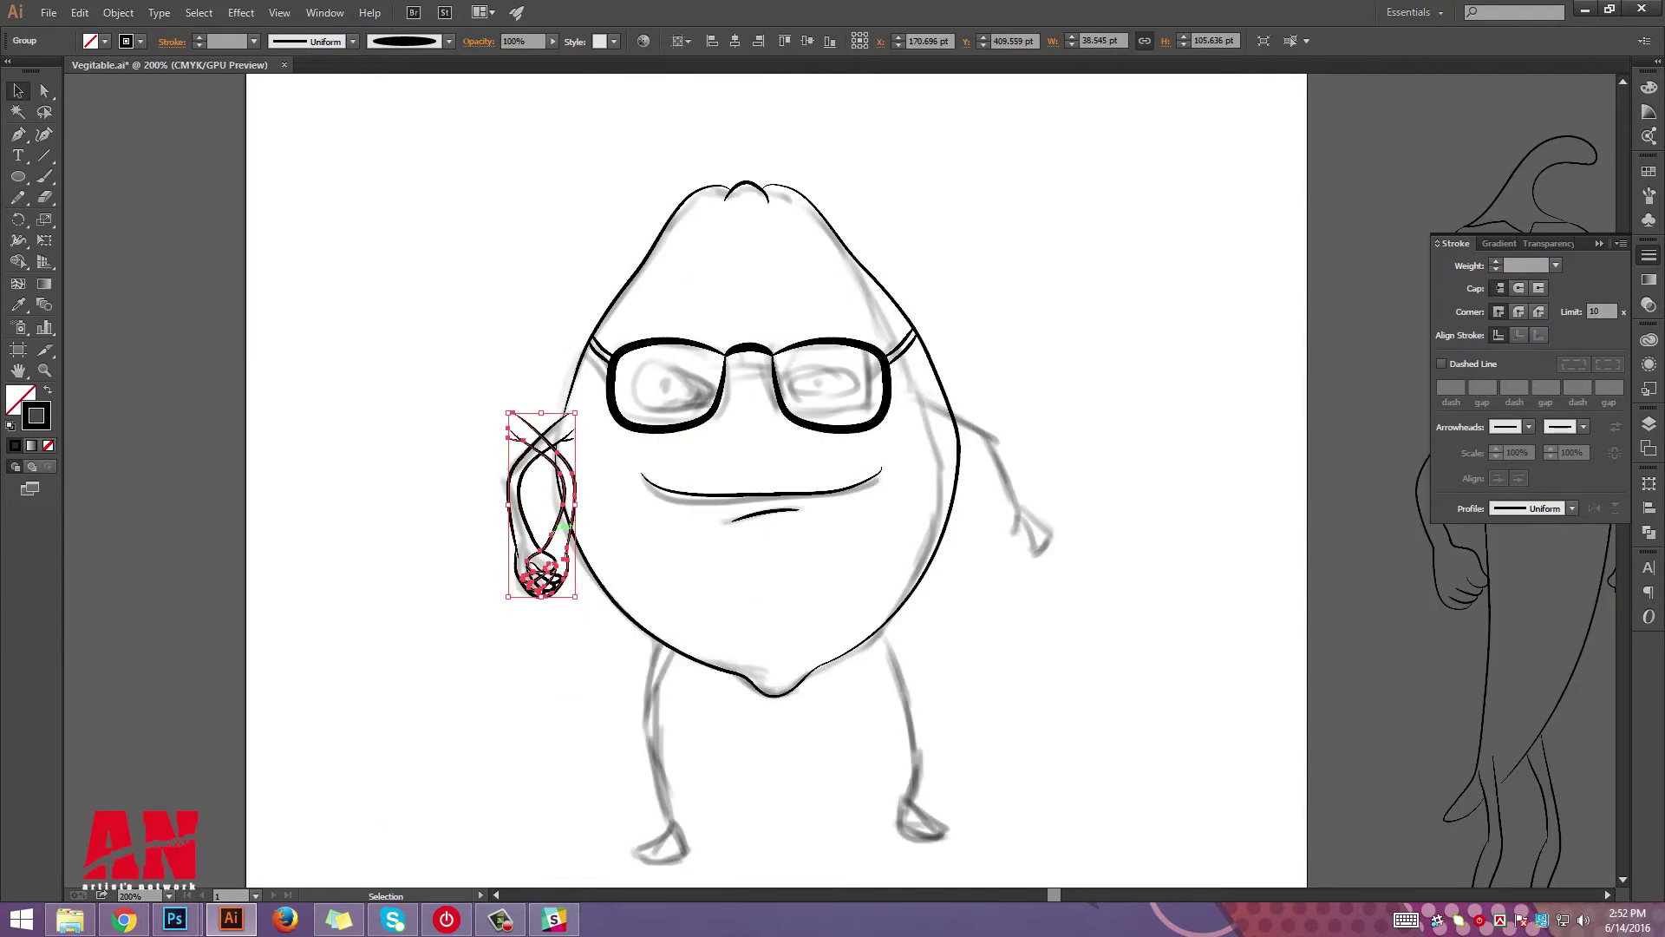
{"action": "left_click_drag", "start_coordinate": [998, 525], "coordinate": [998, 443]}
{"action": "key", "text": "ctrl+shift+a"}
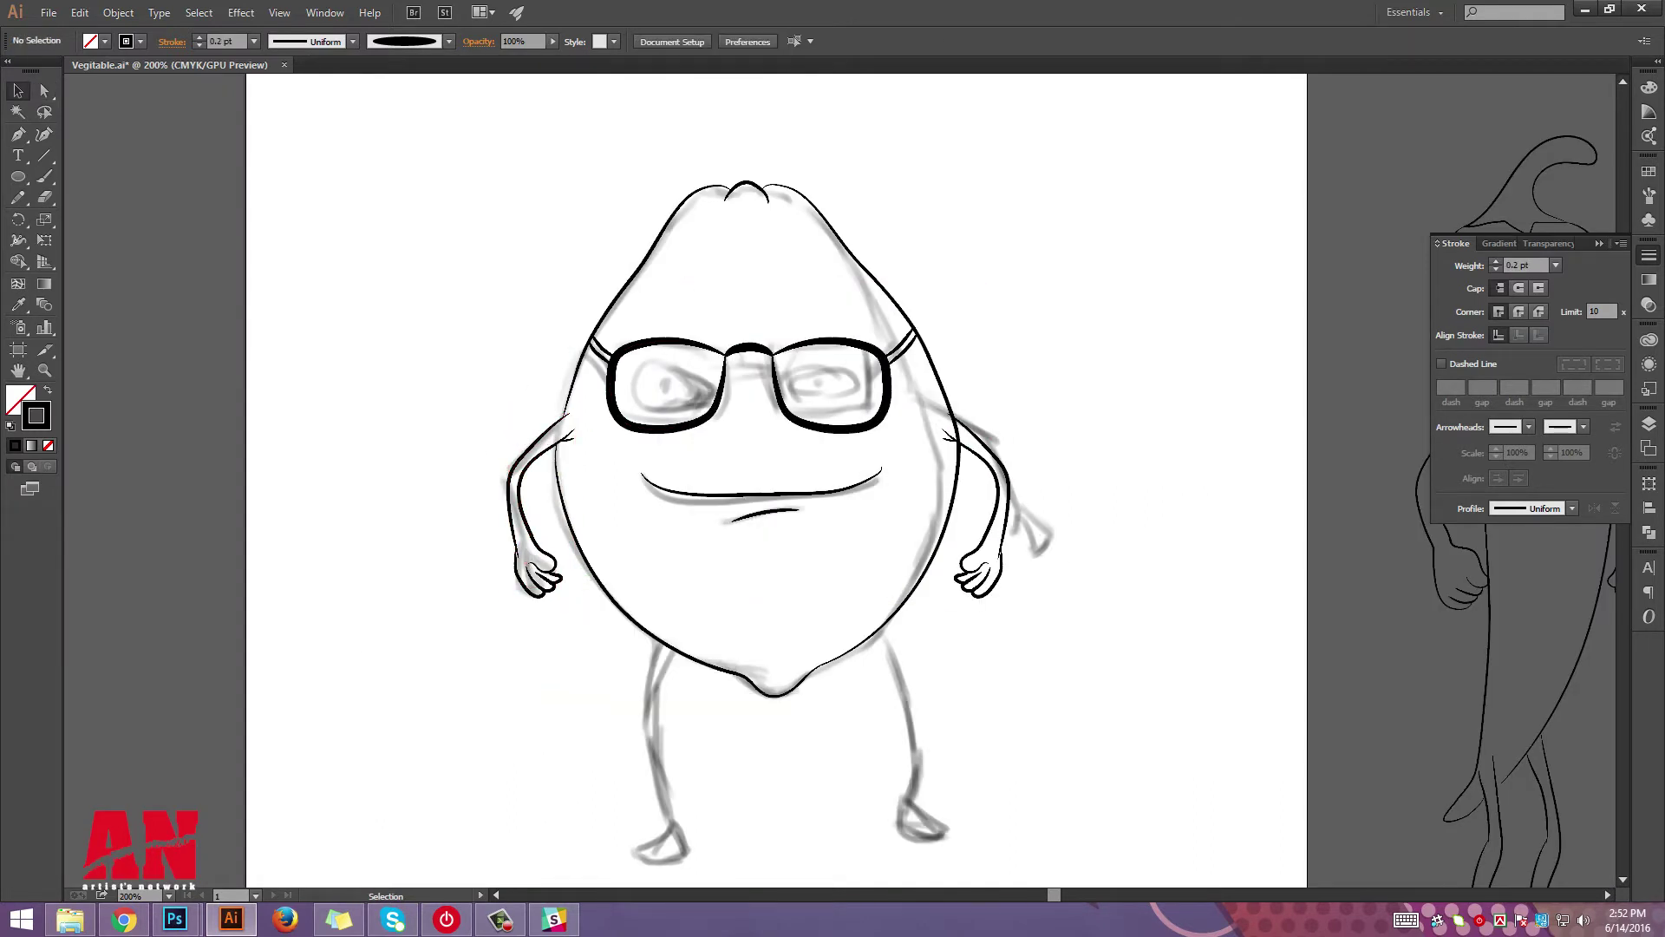
Add an anchor on the right arm and delete the segment overlapping the body.
{"action": "left_click", "coordinate": [1006, 503]}
{"action": "scroll", "coordinate": [949, 433], "scroll_direction": "up", "scroll_amount": 3}
{"action": "scroll", "coordinate": [950, 433], "scroll_direction": "up", "scroll_amount": 2}
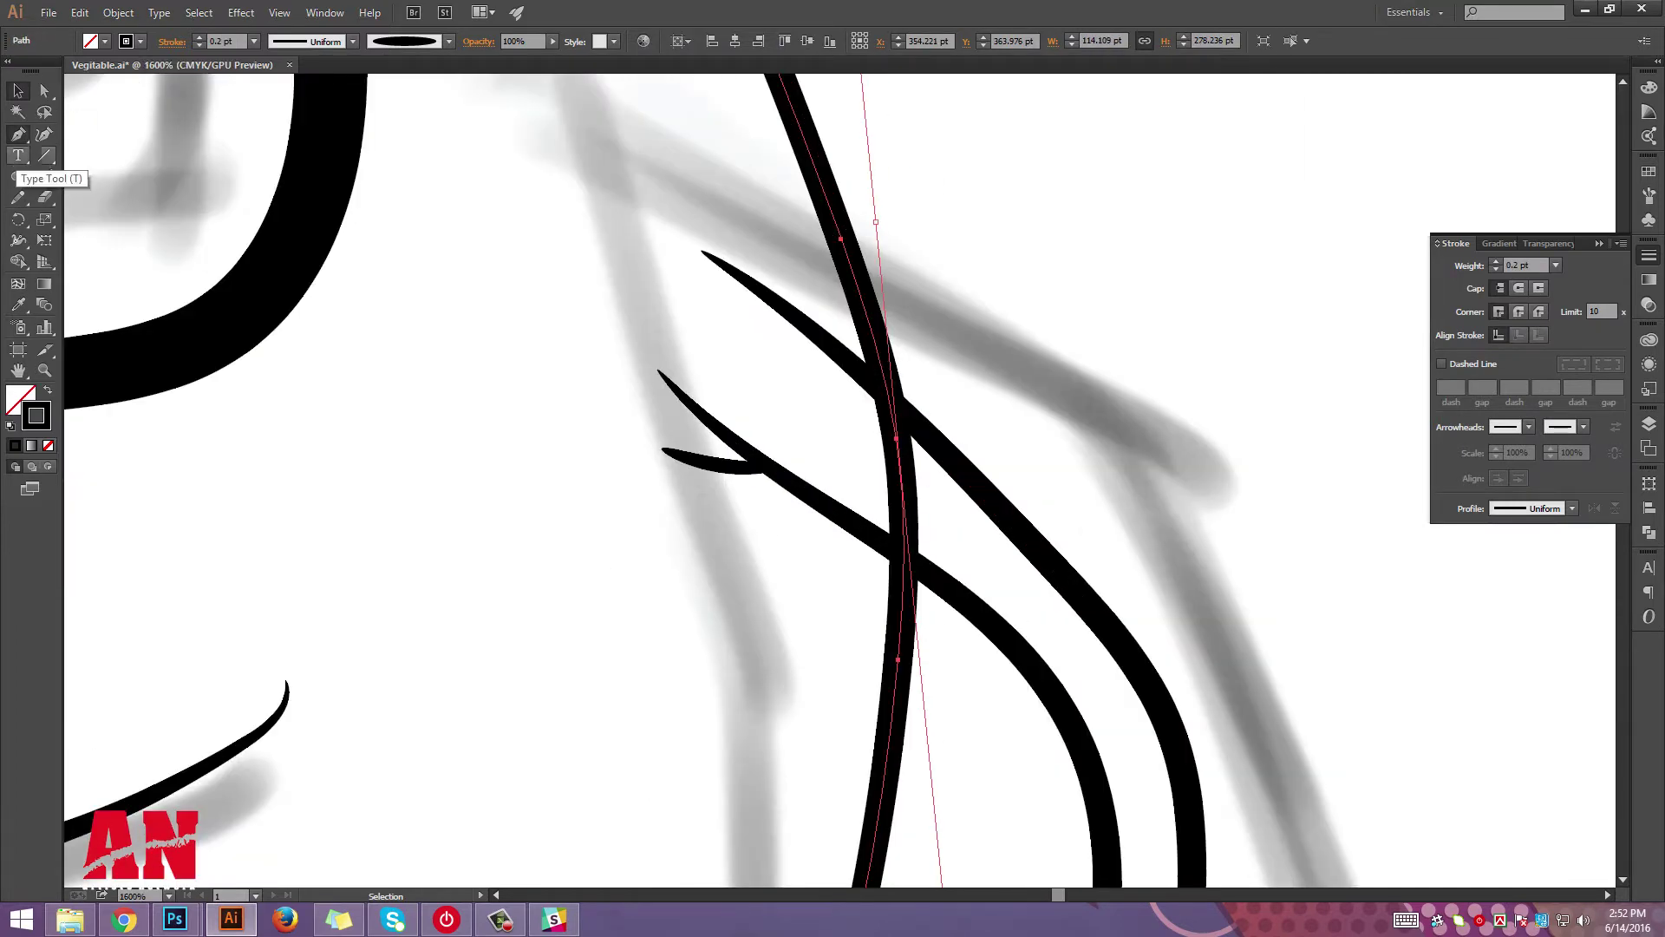
{"action": "left_click", "coordinate": [887, 387]}
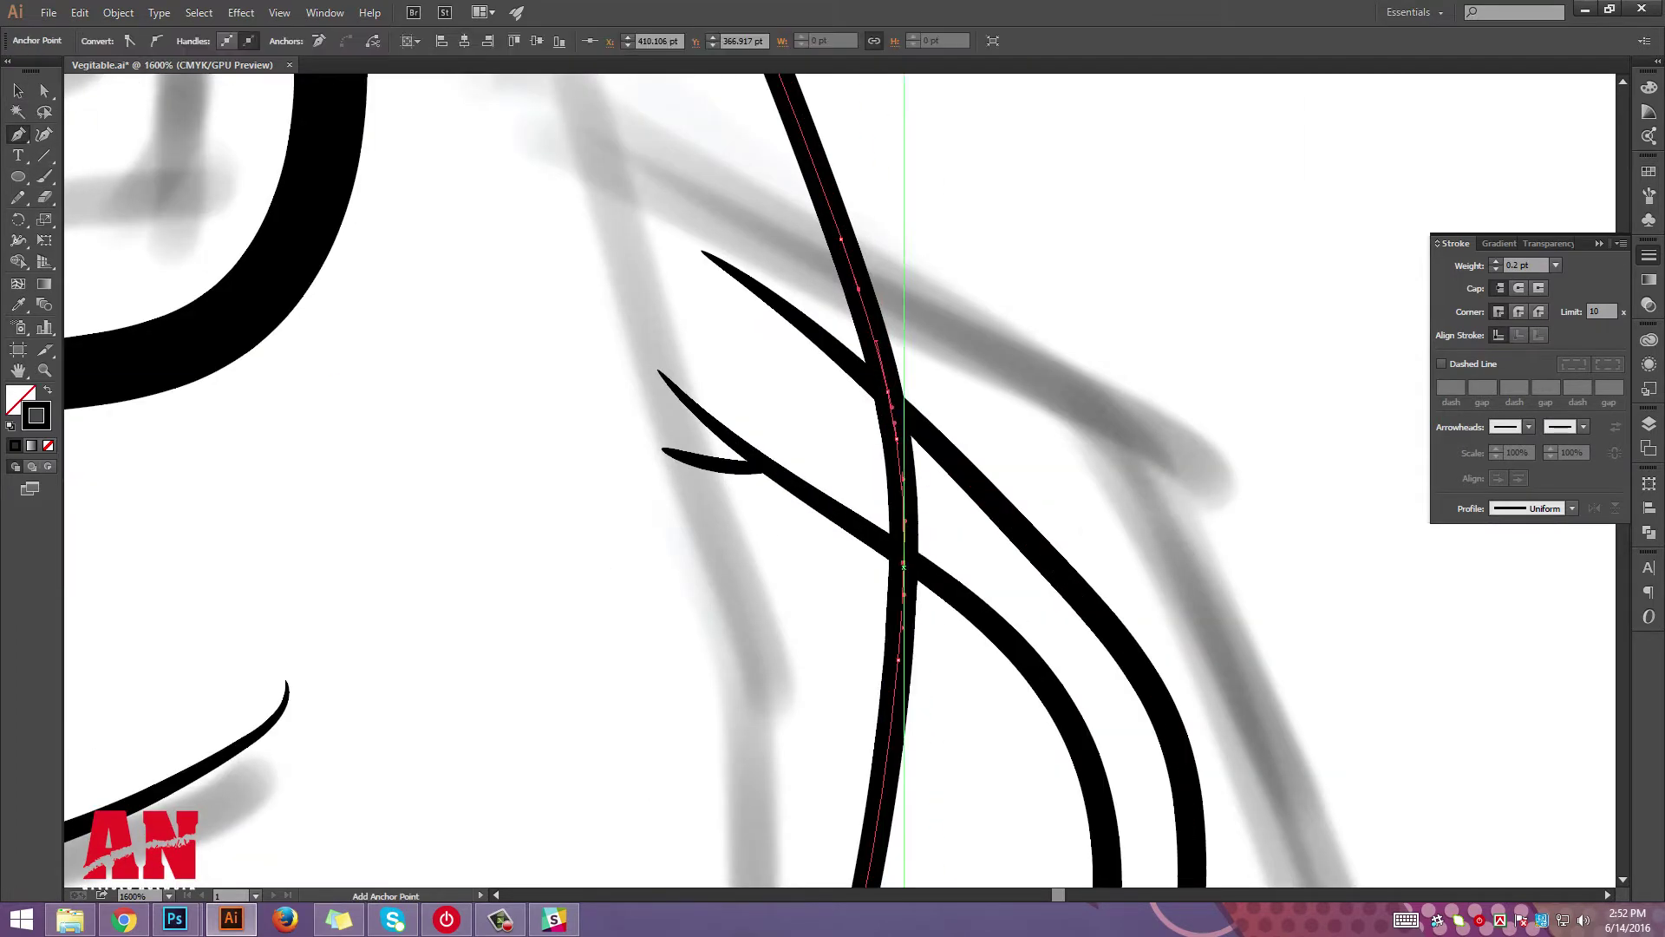
{"action": "key", "text": "a"}
{"action": "left_click", "coordinate": [902, 477]}
{"action": "key", "text": "Delete"}
{"action": "key", "text": "ctrl+shift+a"}
{"action": "key", "text": "ctrl+0"}
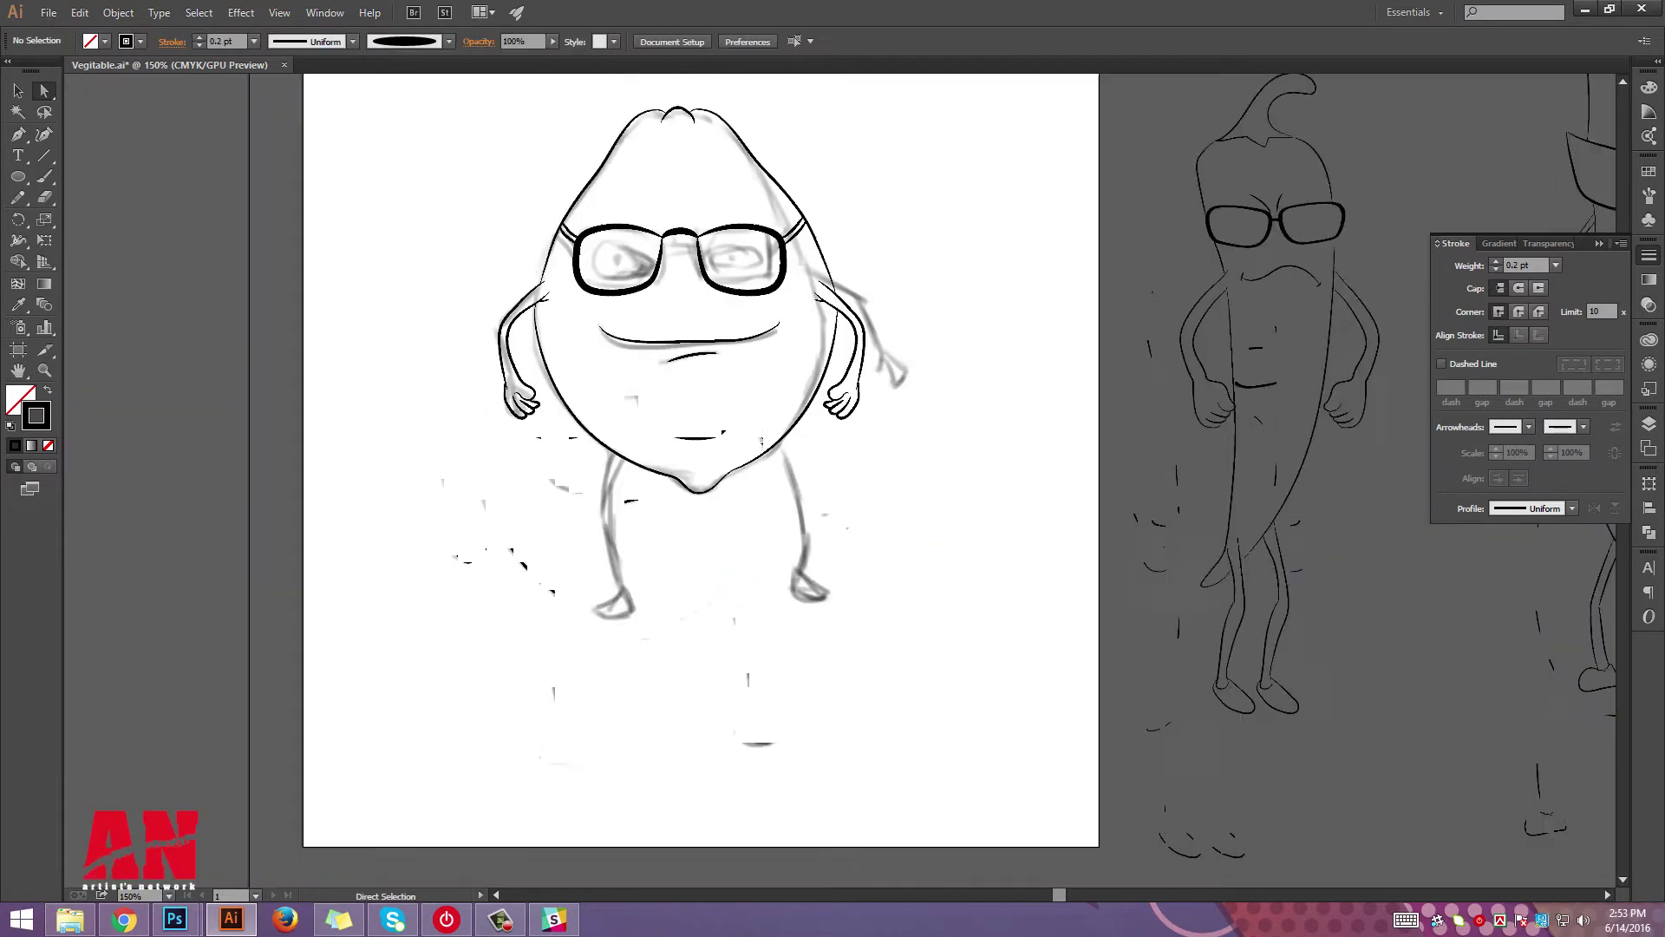
{"action": "key", "text": "ctrl+plus"}
Ink the outer line of the left leg.
{"action": "key", "text": "b"}
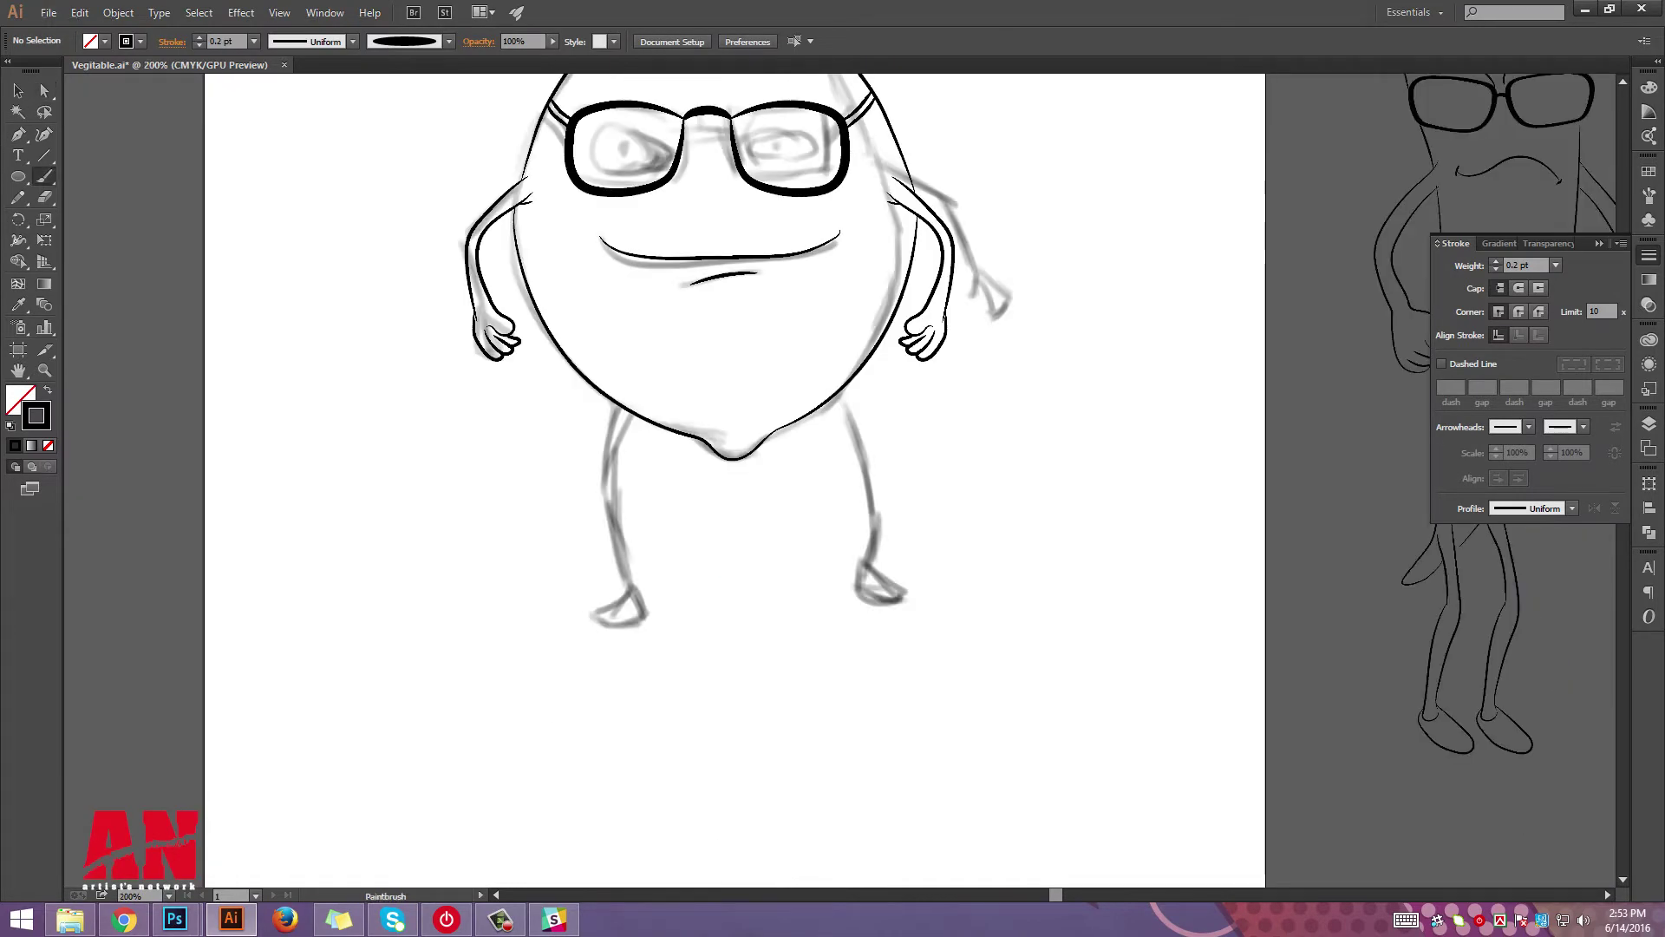
{"action": "left_click_drag", "start_coordinate": [640, 597], "coordinate": [642, 600]}
{"action": "key", "text": "ctrl+z"}
{"action": "left_click_drag", "start_coordinate": [629, 415], "coordinate": [636, 590]}
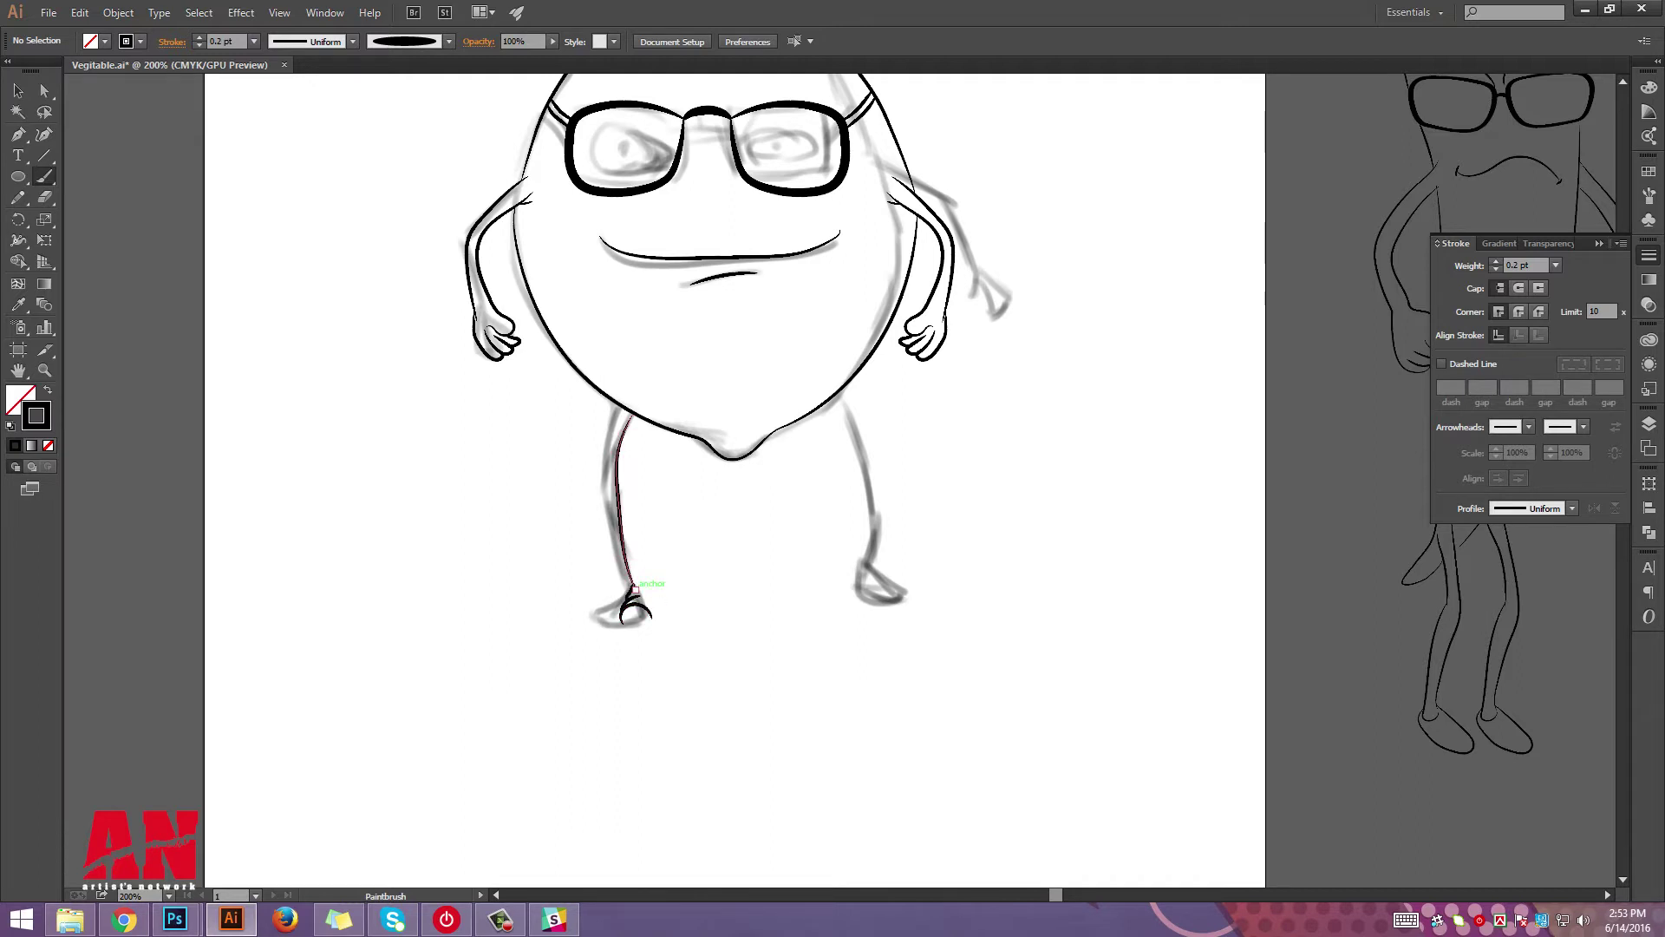
Ink the rounded left shoe with its top, side and sole.
{"action": "scroll", "coordinate": [657, 635], "scroll_direction": "up", "scroll_amount": 4}
{"action": "mouse_move", "coordinate": [577, 440]}
{"action": "left_mouse_down"}
{"action": "mouse_move", "coordinate": [539, 477]}
{"action": "mouse_move", "coordinate": [609, 507]}
{"action": "mouse_move", "coordinate": [602, 471]}
{"action": "mouse_move", "coordinate": [643, 554]}
{"action": "left_mouse_up"}
{"action": "key", "text": "ctrl+z"}
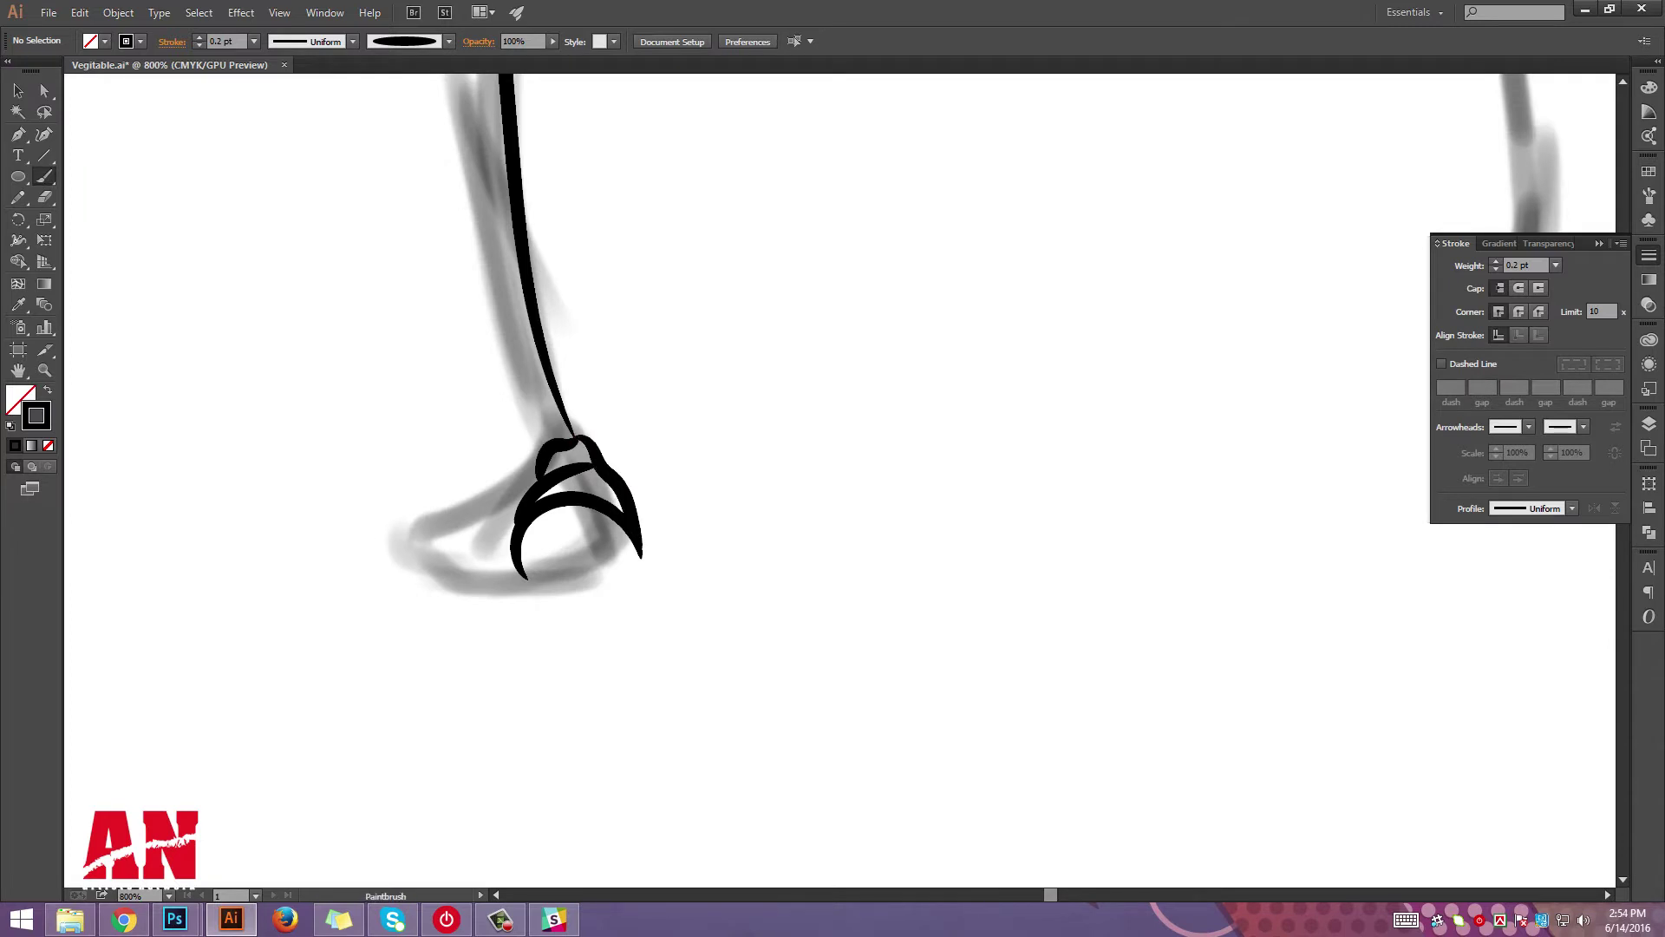
{"action": "left_click_drag", "start_coordinate": [527, 578], "coordinate": [647, 559]}
{"action": "scroll", "coordinate": [785, 729], "scroll_direction": "down", "scroll_amount": 3}
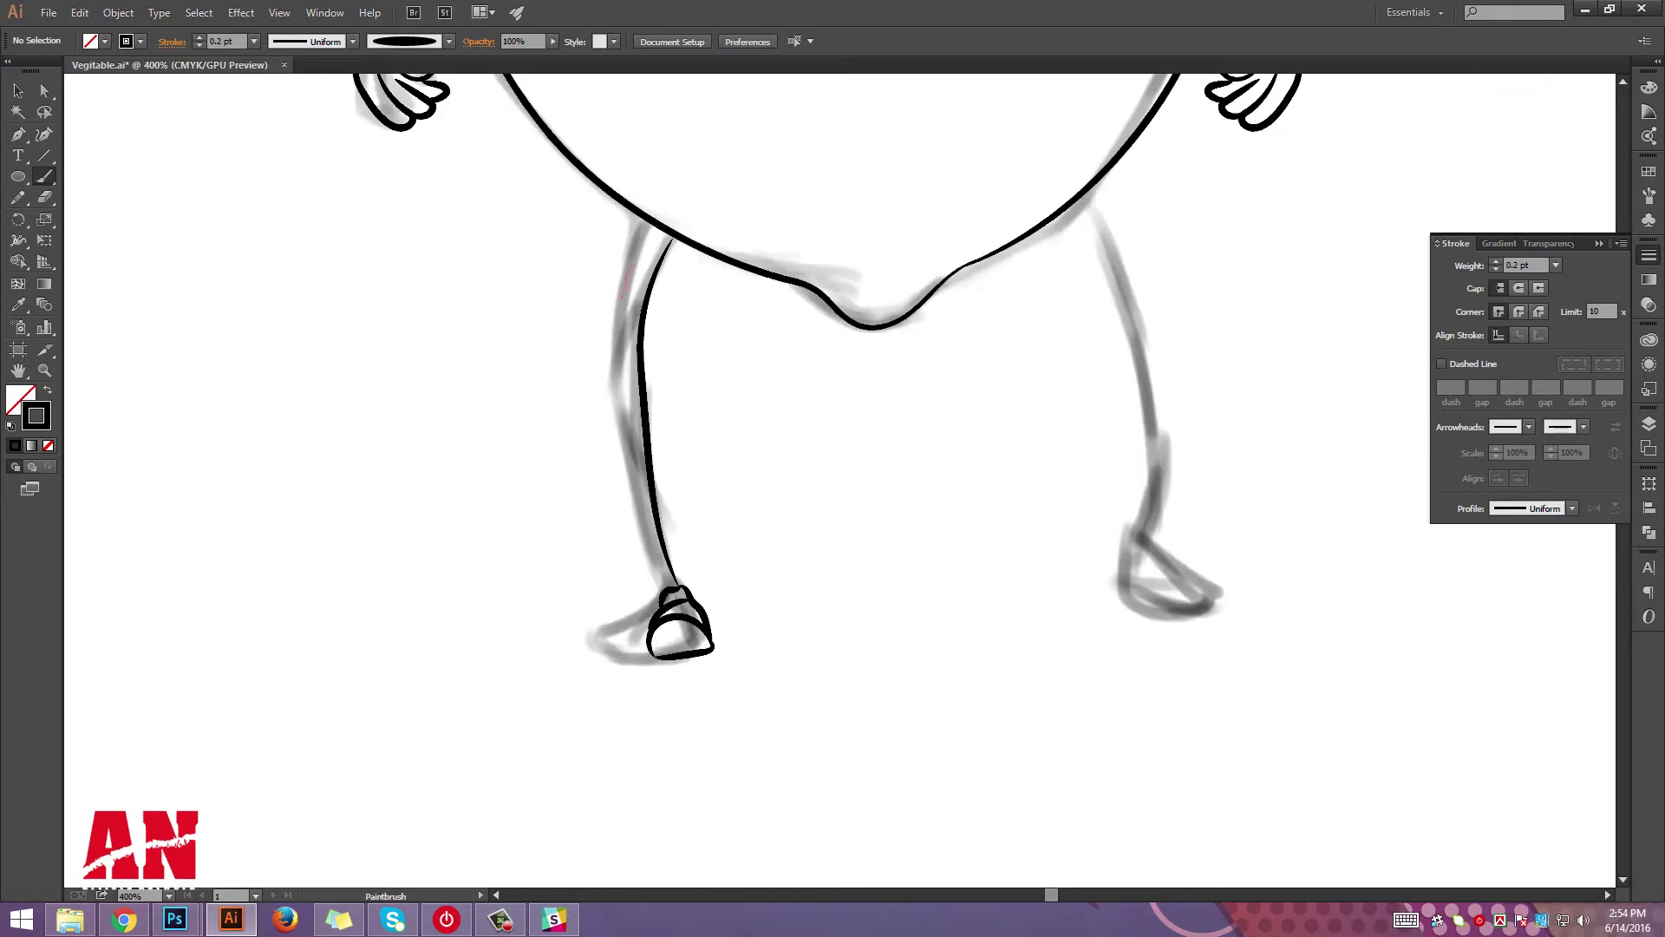
Select the left leg outline and remove its extra anchor points.
{"action": "key", "text": "a"}
{"action": "left_click", "coordinate": [666, 574]}
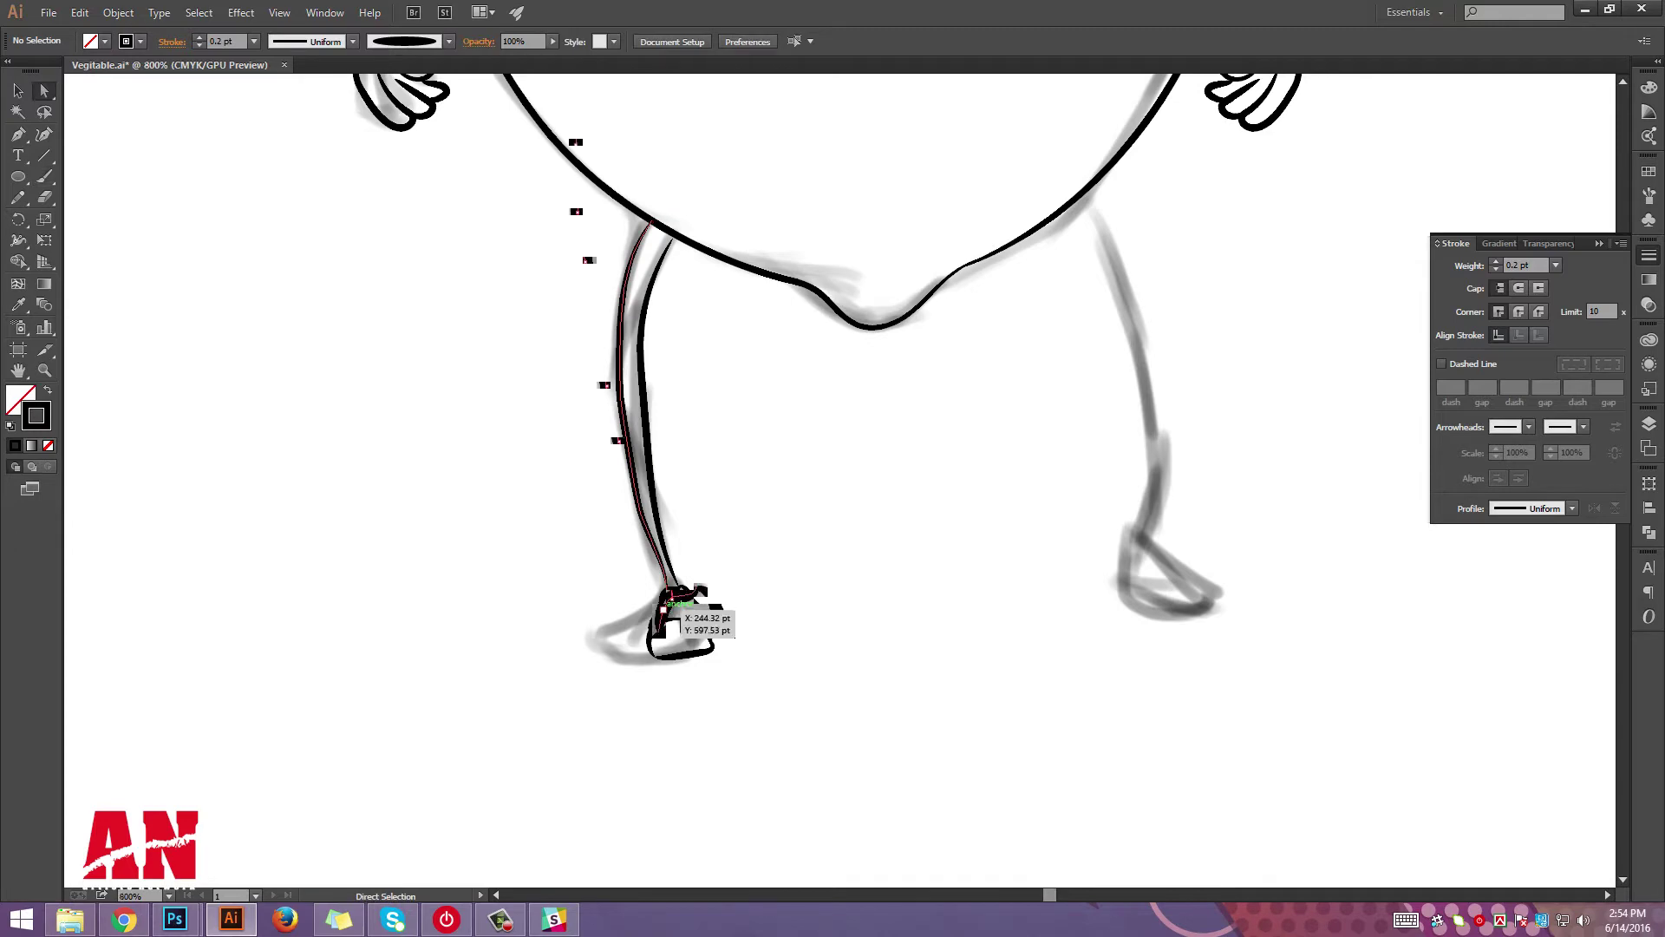
{"action": "scroll", "coordinate": [664, 589], "scroll_direction": "up", "scroll_amount": 1}
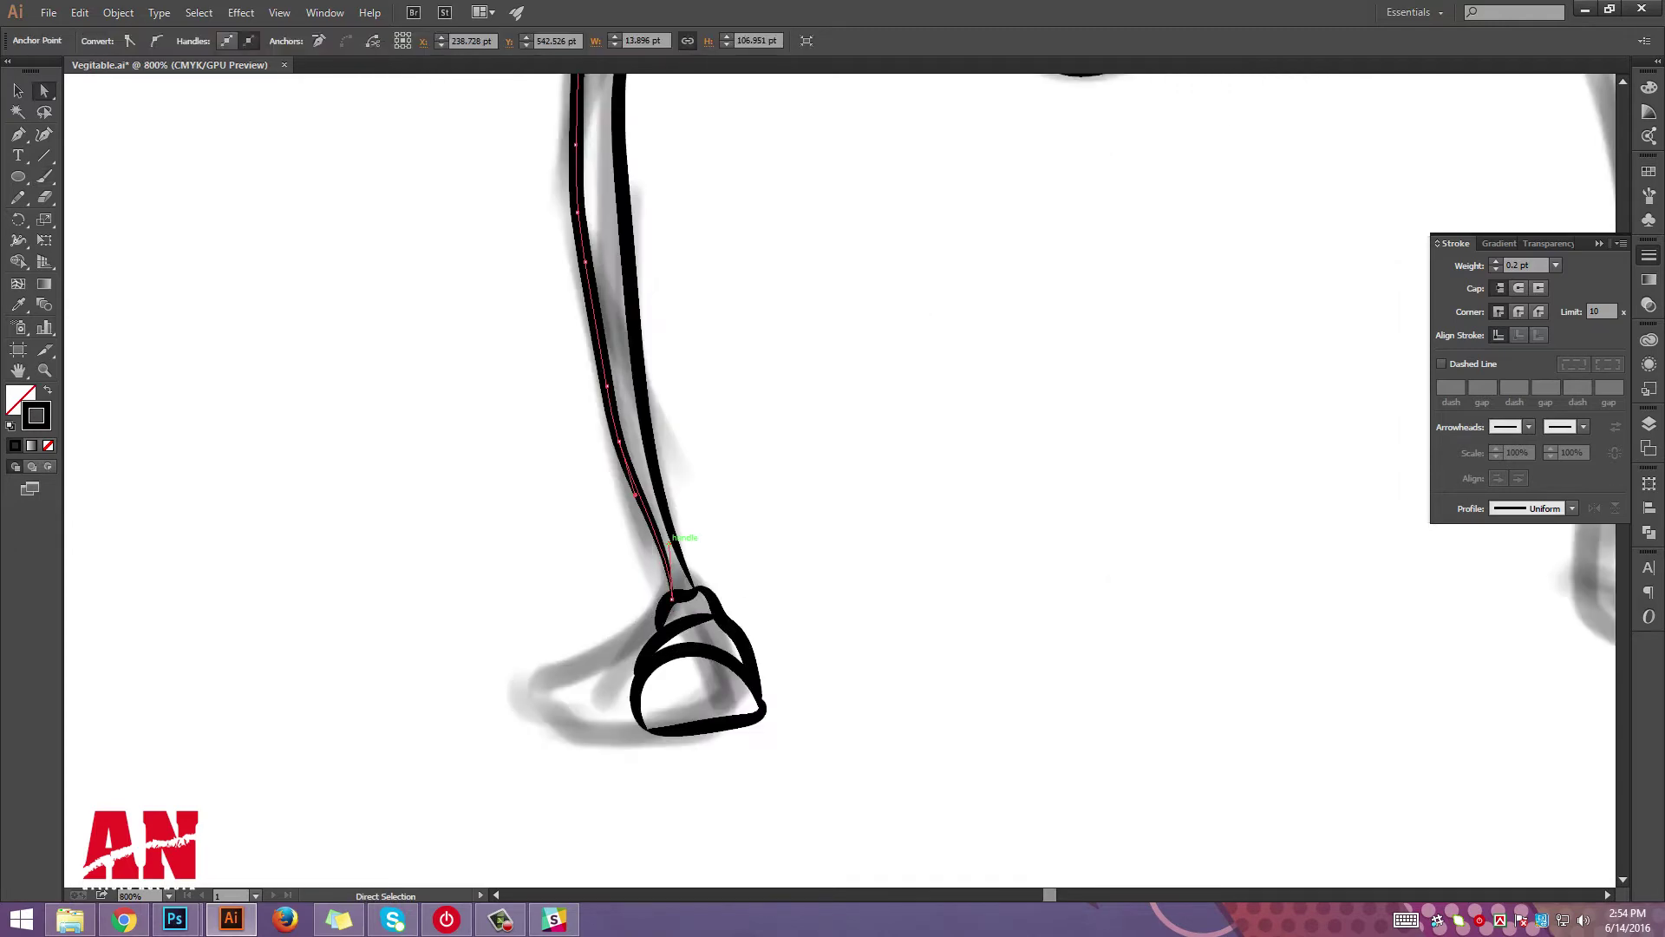
{"action": "scroll", "coordinate": [672, 538], "scroll_direction": "down", "scroll_amount": 3}
{"action": "scroll", "coordinate": [798, 521], "scroll_direction": "up", "scroll_amount": 2}
{"action": "left_click", "coordinate": [791, 465]}
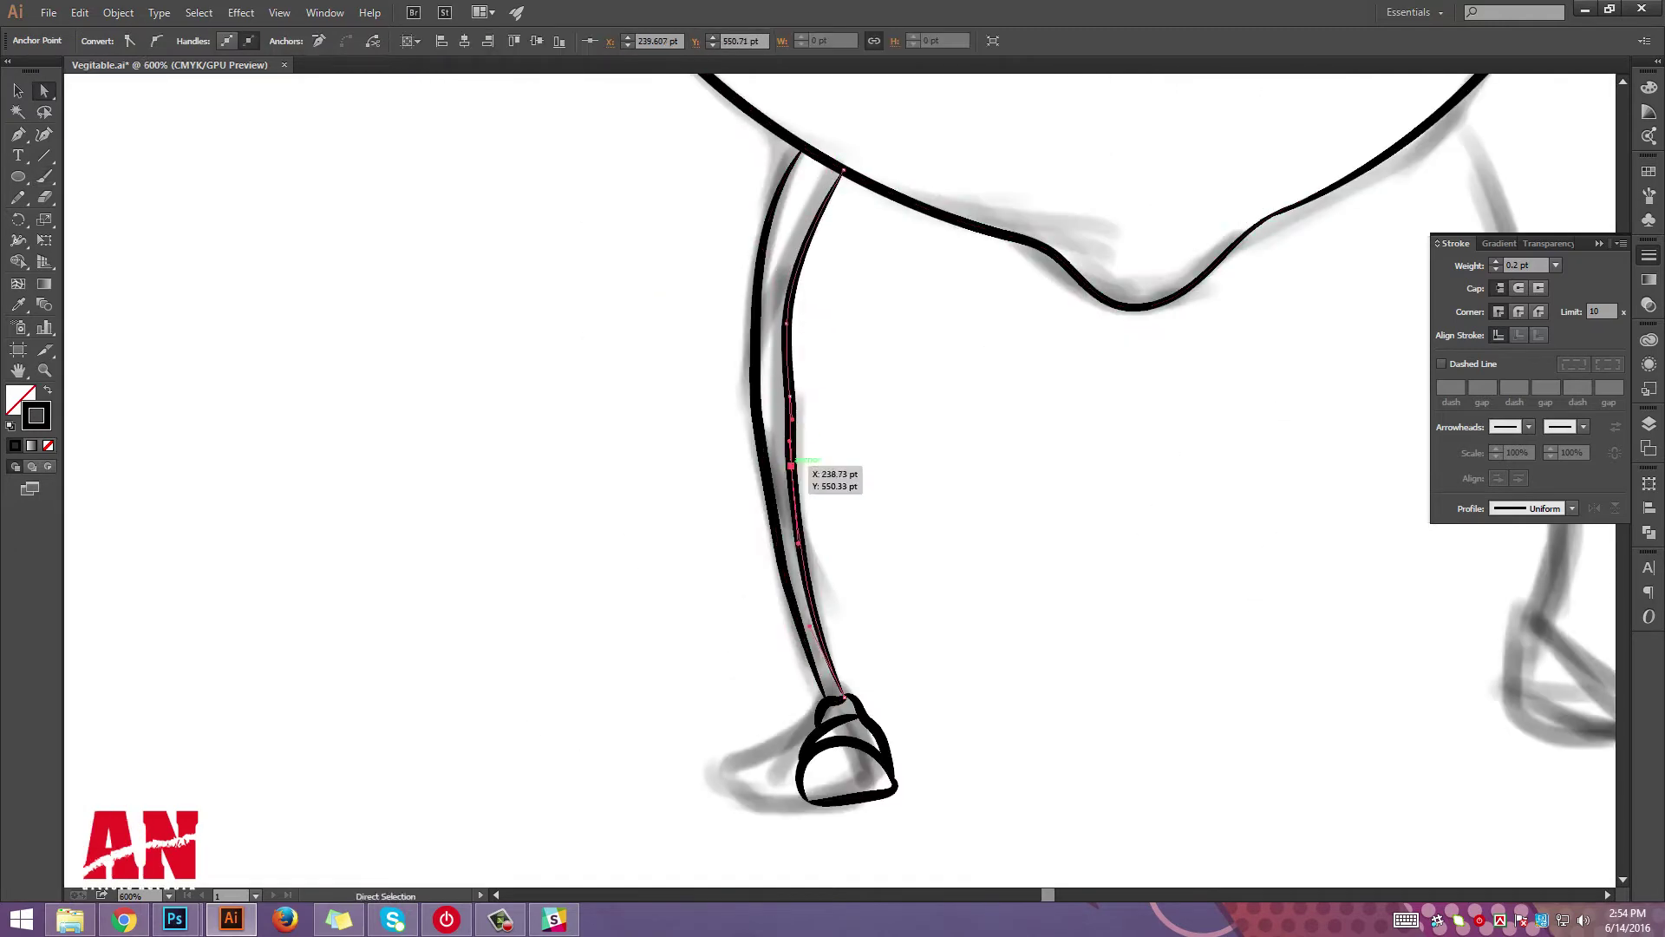
{"action": "left_click", "coordinate": [756, 414]}
{"action": "key", "text": "p"}
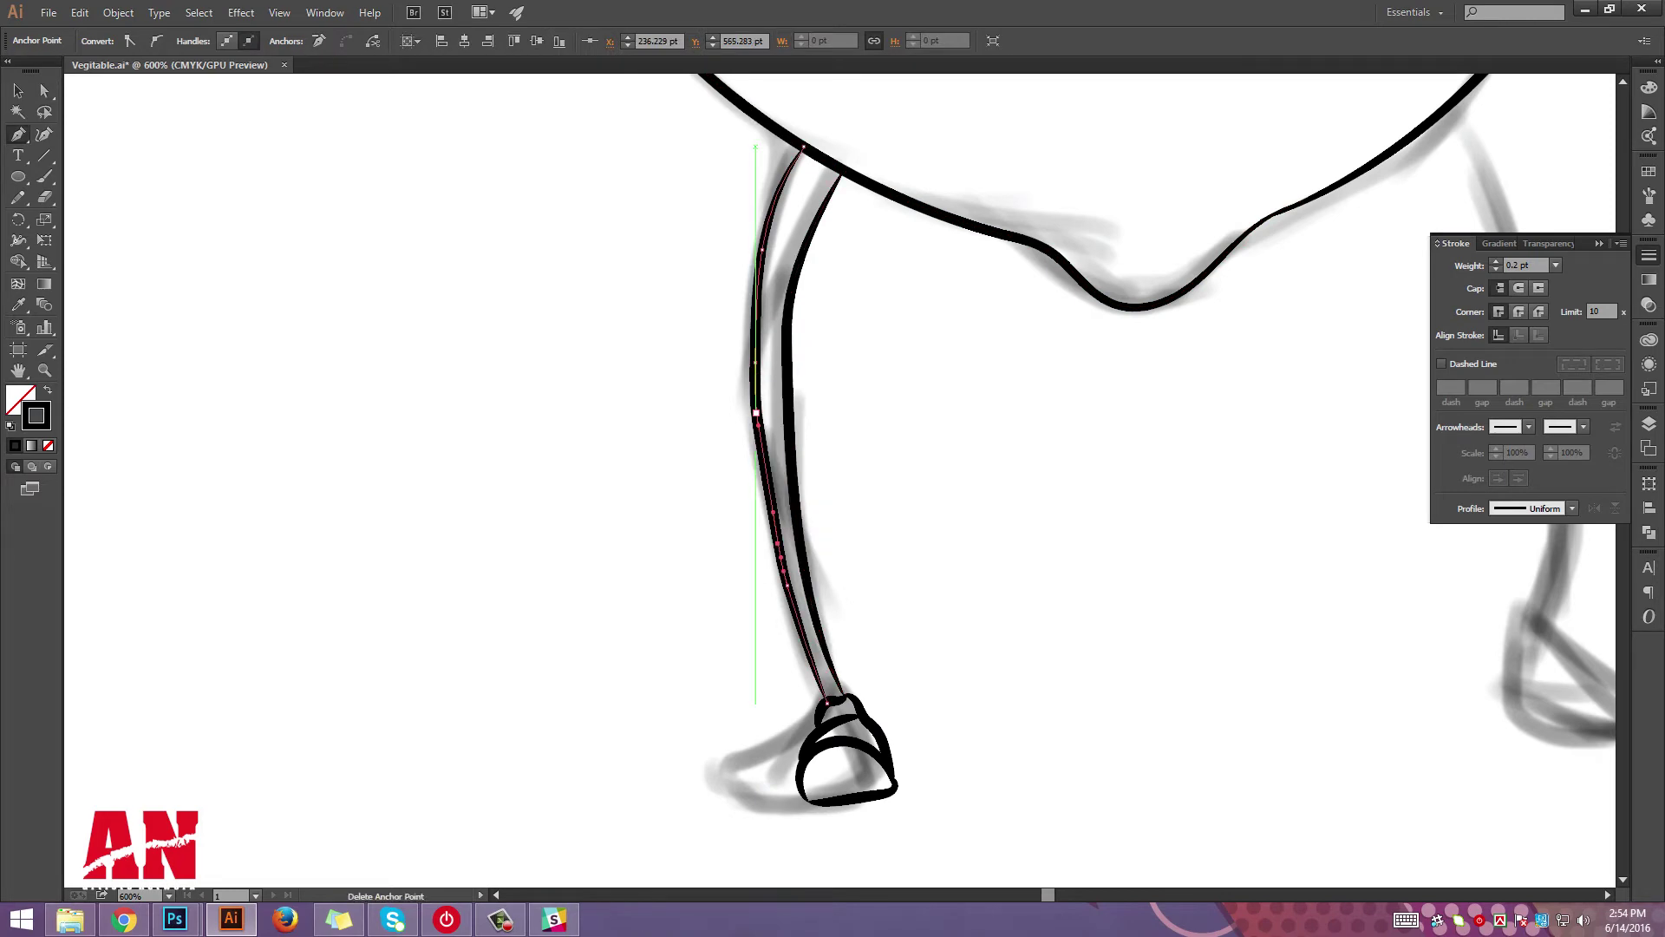
{"action": "key", "text": "ctrl+shift+a"}
Make a mirrored copy of the left leg and move it to the right side.
{"action": "key", "text": "v"}
{"action": "scroll", "coordinate": [757, 371], "scroll_direction": "down", "scroll_amount": 3}
{"action": "right_click", "coordinate": [754, 505]}
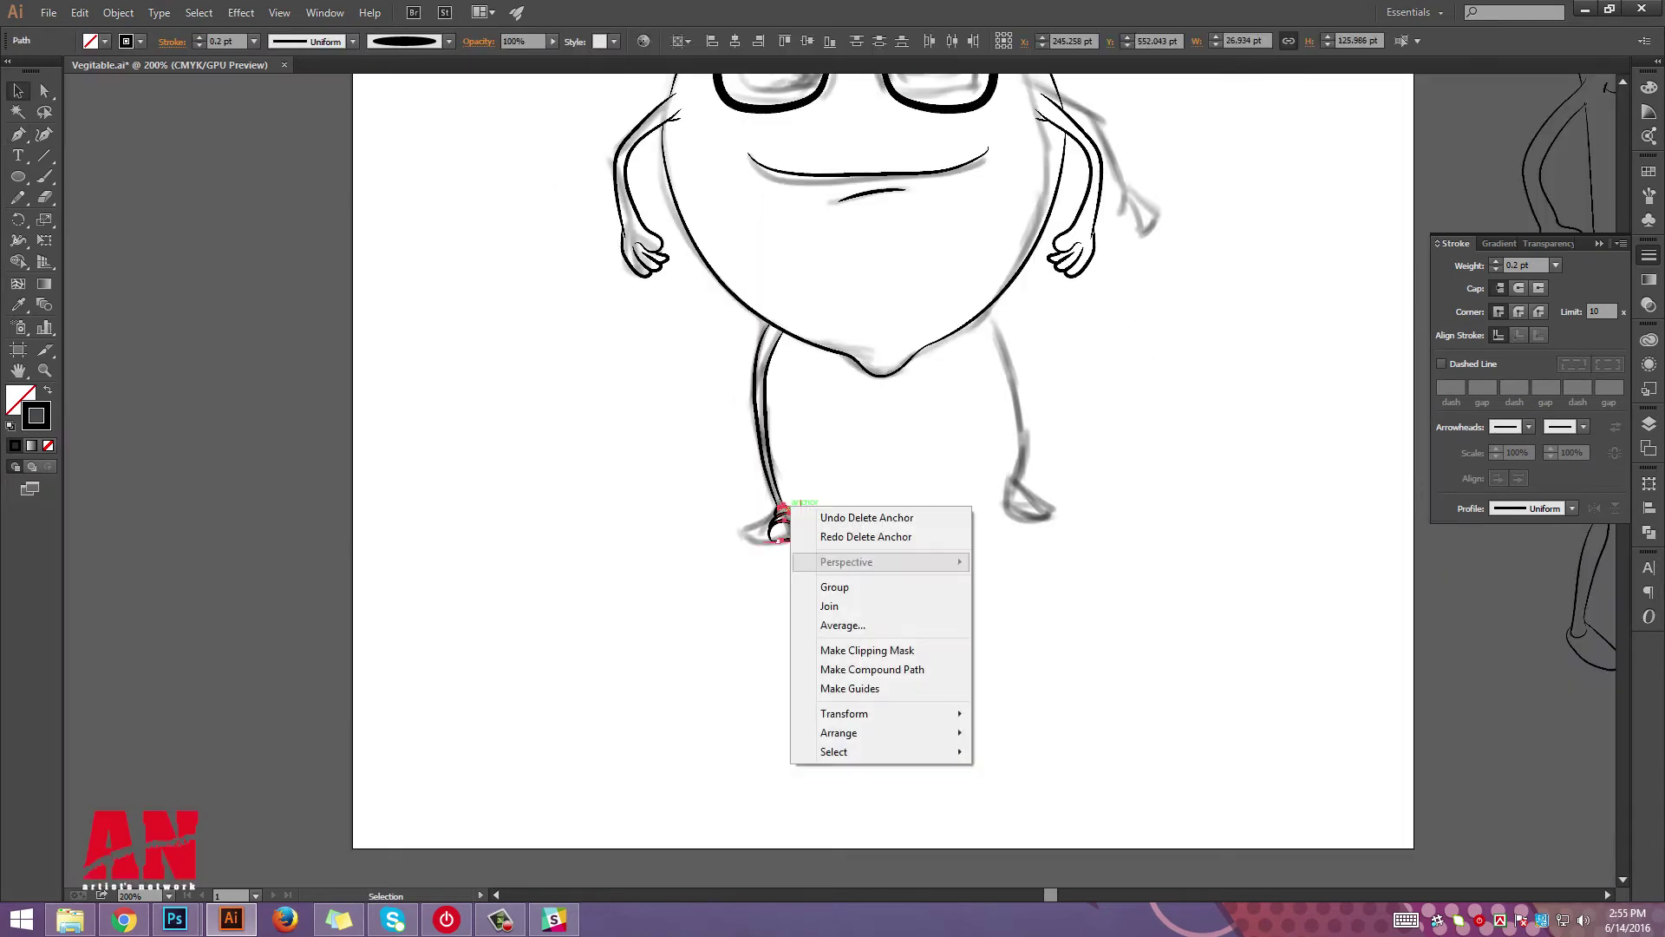
{"action": "left_click", "coordinate": [1023, 791]}
{"action": "left_click", "coordinate": [837, 581]}
{"action": "left_click_drag", "start_coordinate": [777, 416], "coordinate": [964, 417]}
{"action": "scroll", "coordinate": [898, 341], "scroll_direction": "up", "scroll_amount": 3}
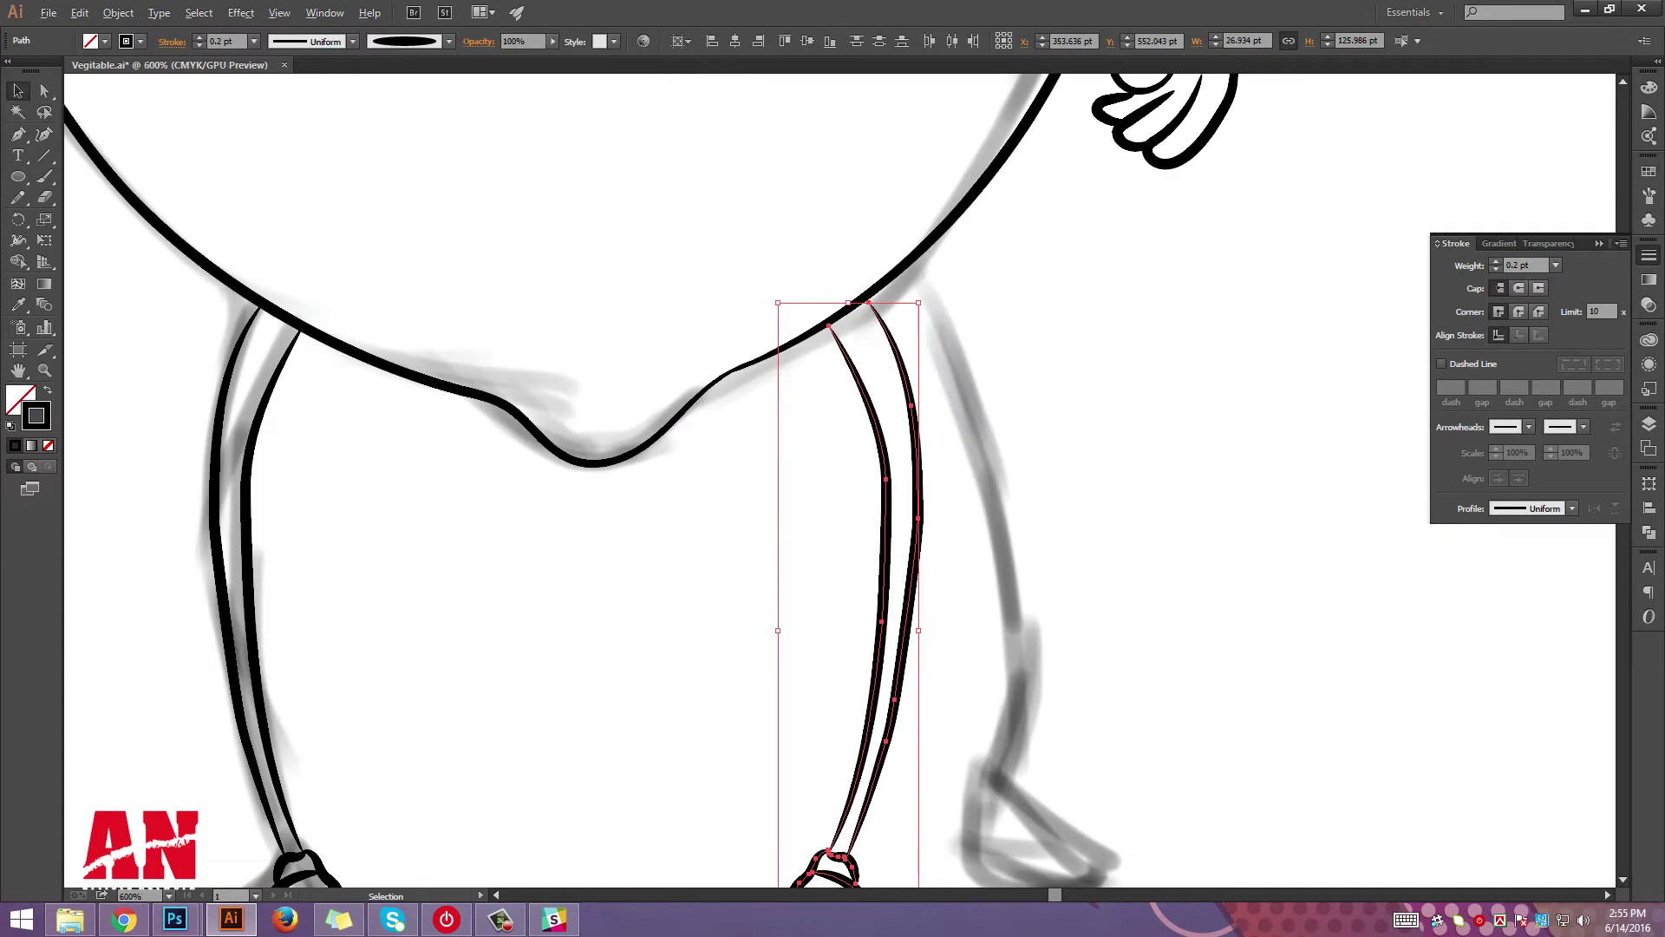
{"action": "scroll", "coordinate": [898, 341], "scroll_direction": "up", "scroll_amount": 3}
{"action": "key", "text": "ctrl+shift+a"}
Tilt the right leg outward and nudge it 10 pt right onto the ground guide.
{"action": "scroll", "coordinate": [898, 344], "scroll_direction": "down", "scroll_amount": 5}
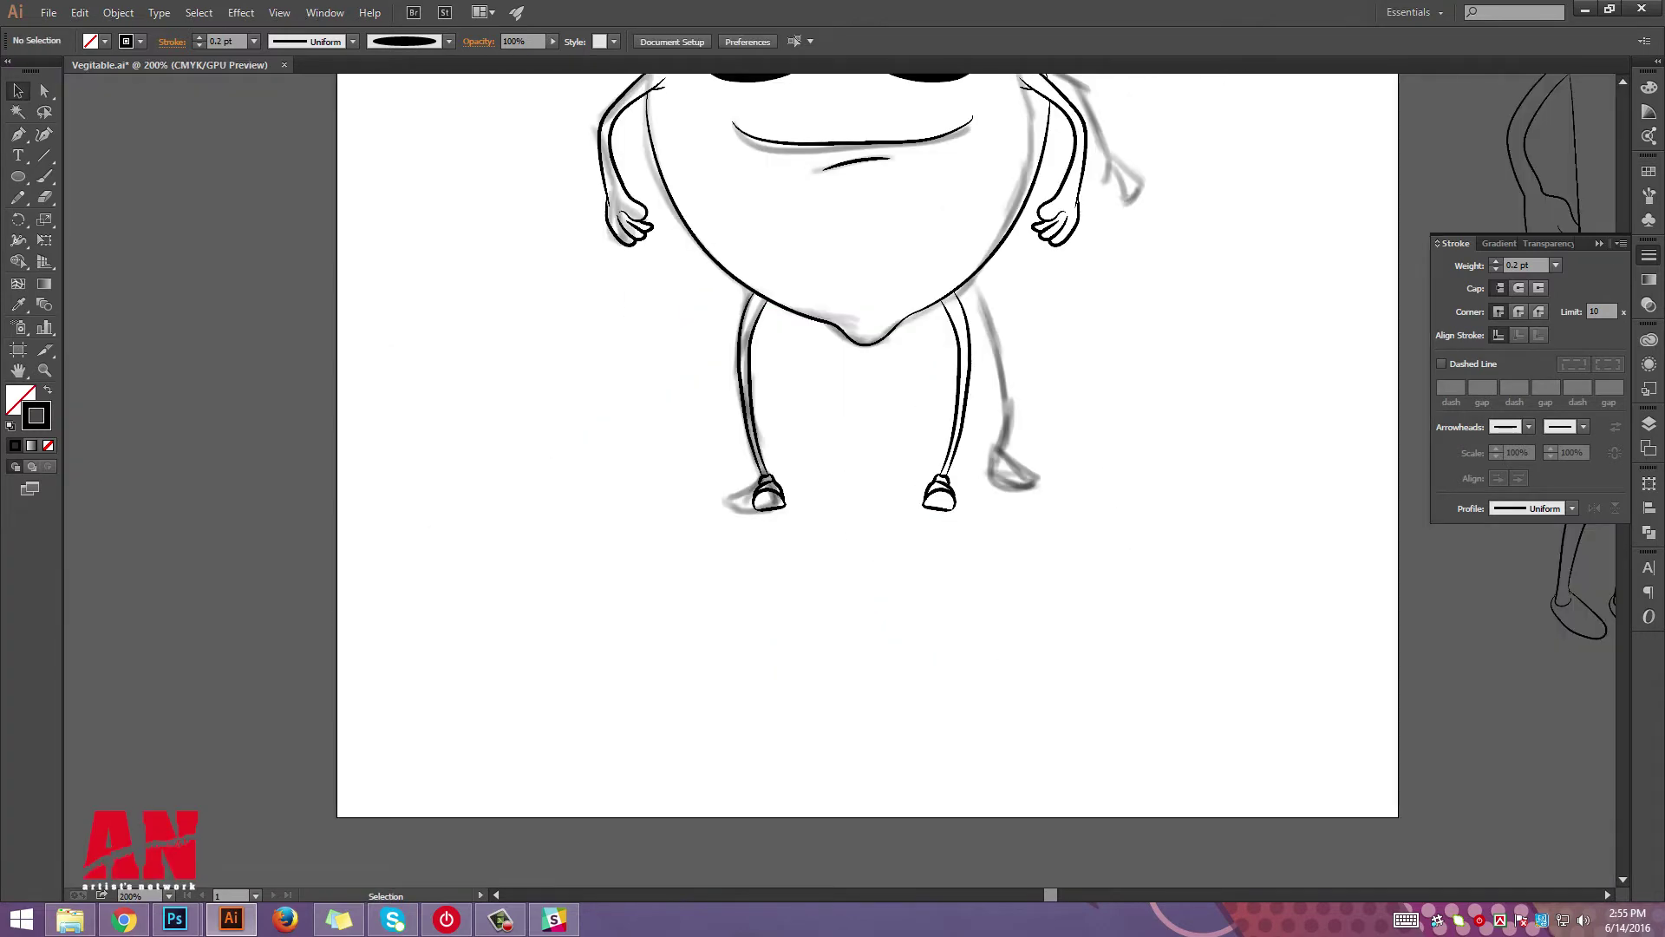
{"action": "scroll", "coordinate": [797, 347], "scroll_direction": "down", "scroll_amount": 2}
{"action": "scroll", "coordinate": [797, 347], "scroll_direction": "up", "scroll_amount": 3}
{"action": "left_click", "coordinate": [1037, 451]}
{"action": "left_click_drag", "start_coordinate": [1056, 652], "coordinate": [1113, 651]}
{"action": "key", "text": "ctrl+r"}
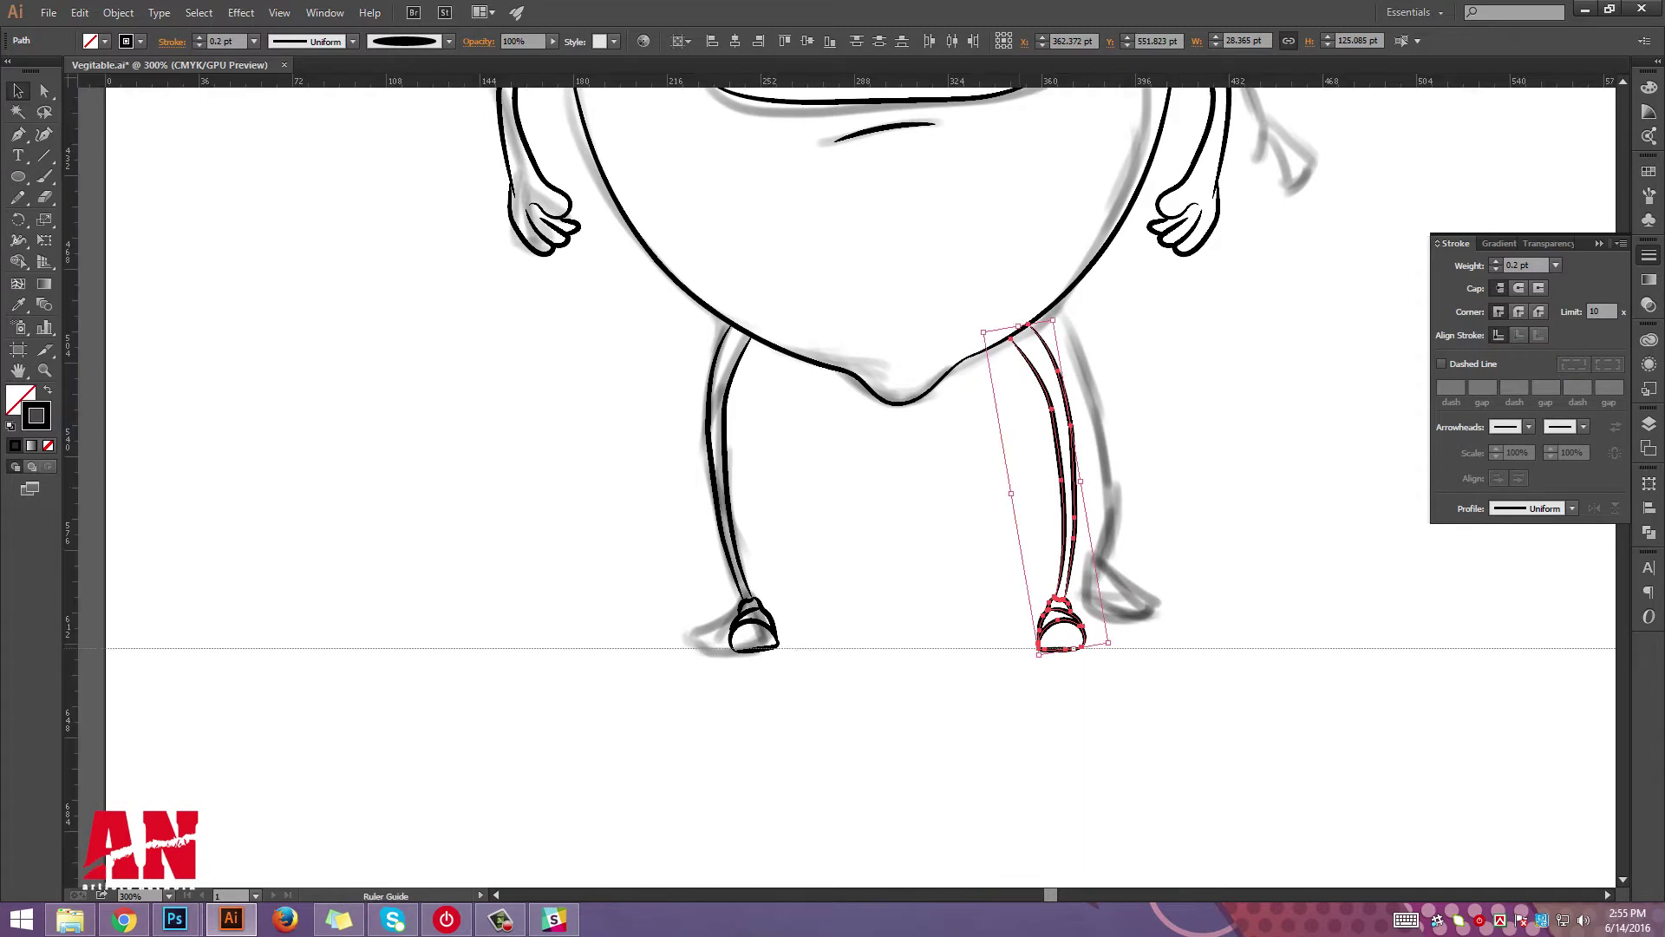
{"action": "key", "text": "shift+Right"}
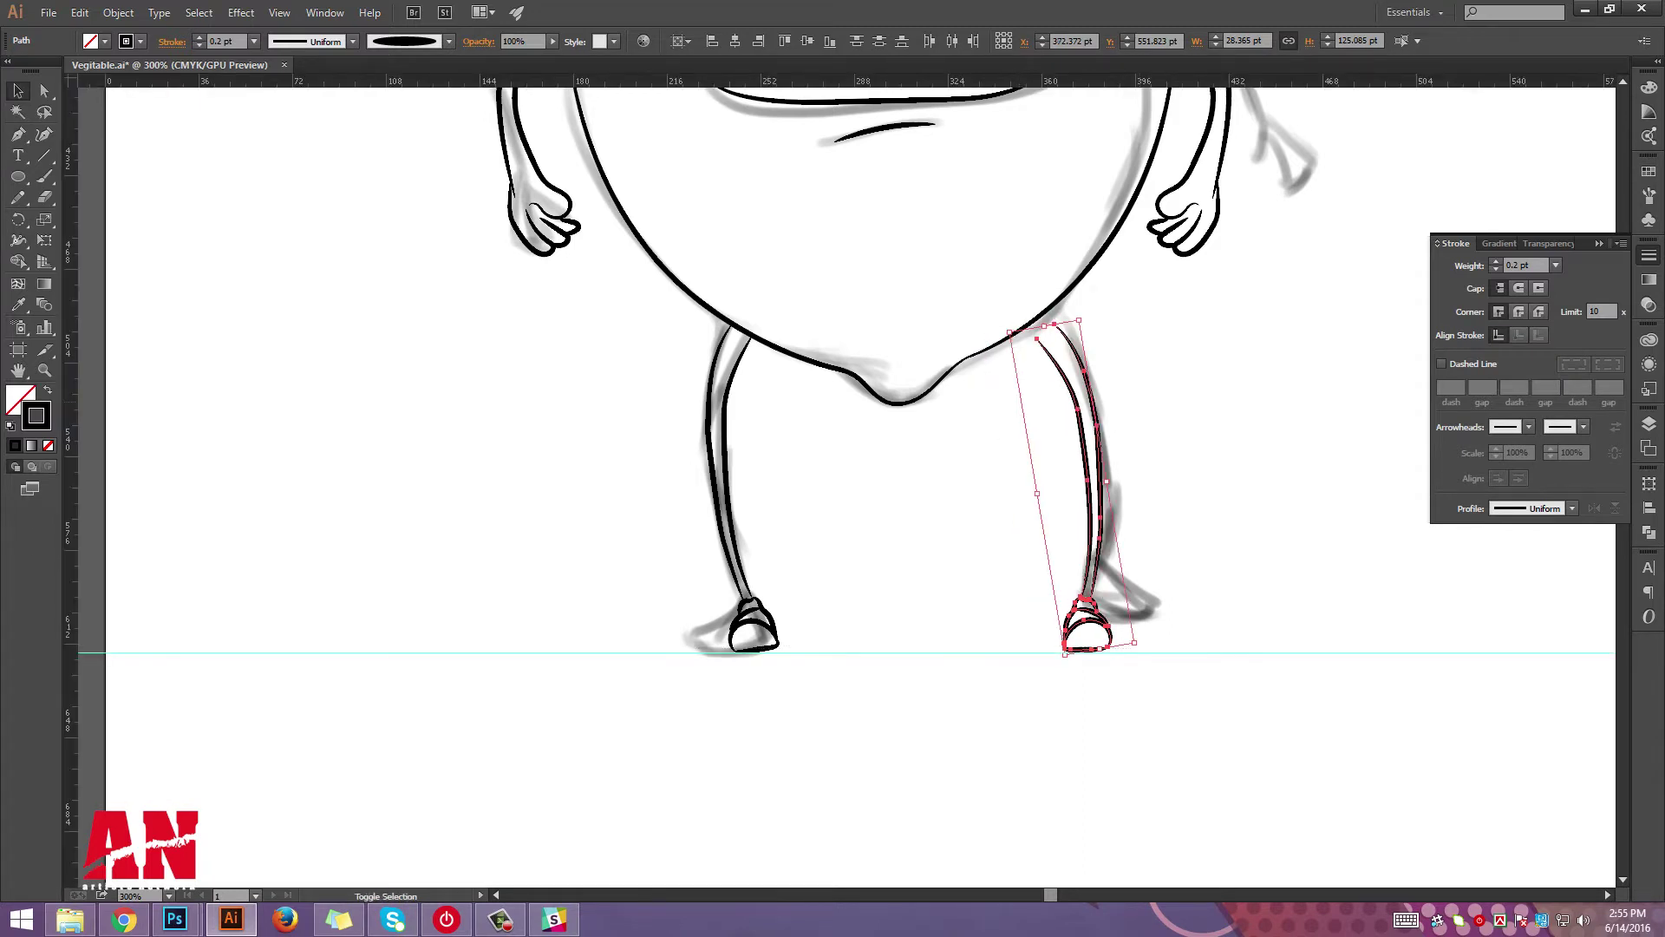
{"action": "key", "text": "a"}
{"action": "key", "text": "ctrl+shift+a"}
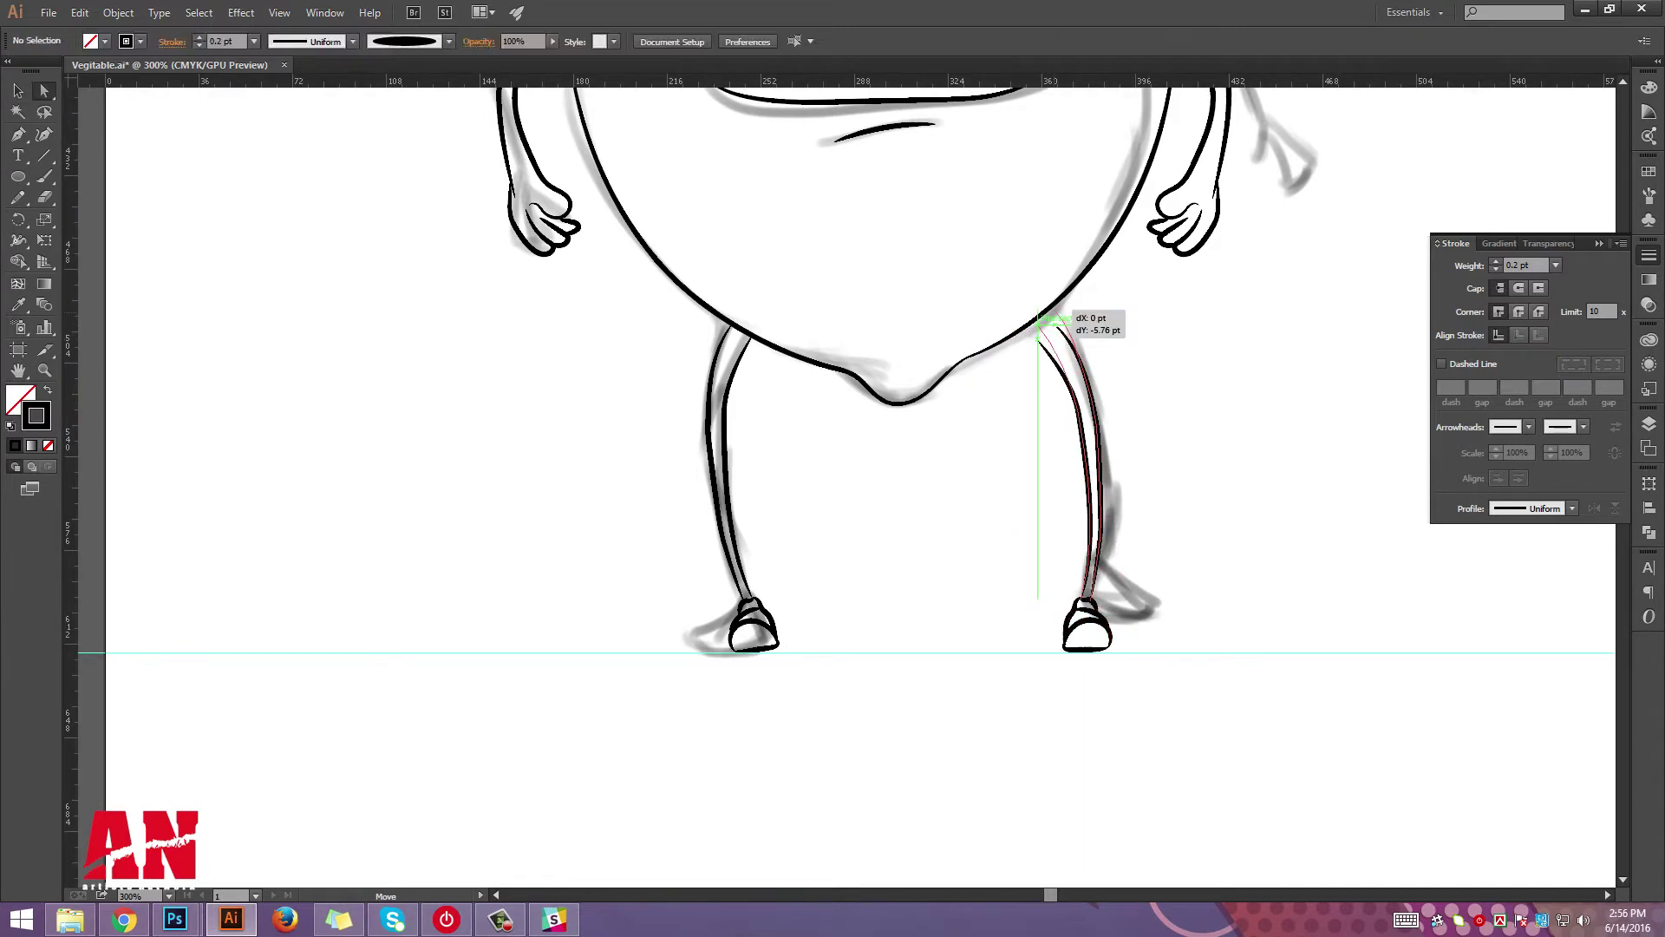
Inspect the shoe up close, then zoom back out to view both legs.
{"action": "scroll", "coordinate": [739, 648], "scroll_direction": "up", "scroll_amount": 3}
{"action": "key", "text": "v"}
{"action": "left_click", "coordinate": [717, 617]}
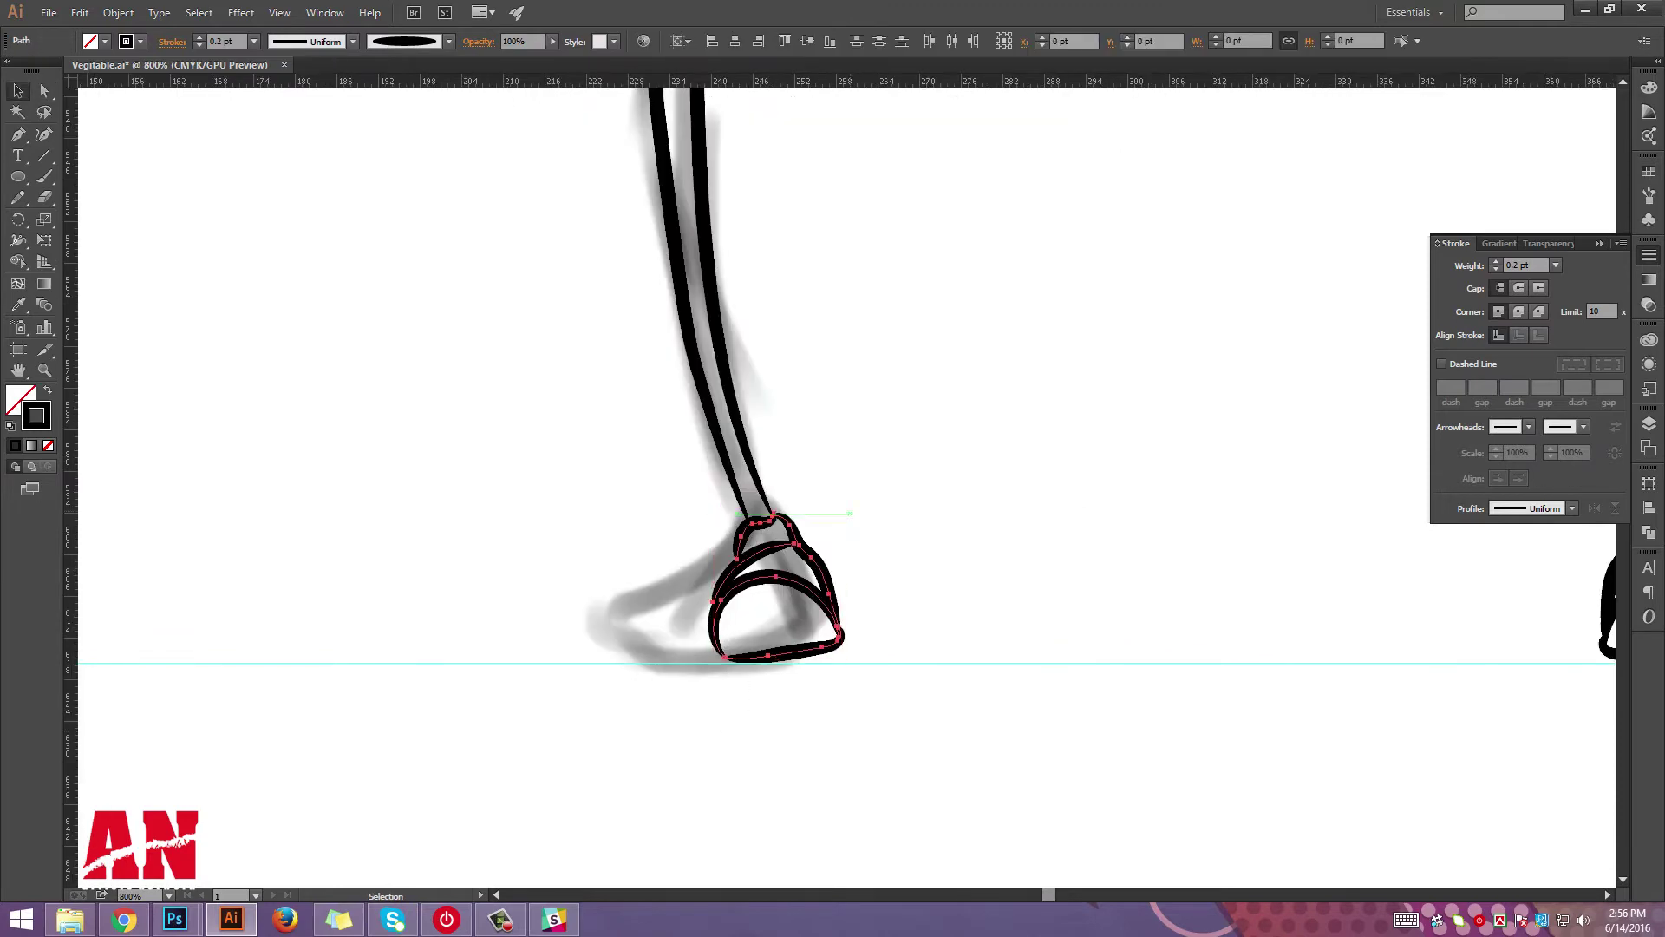
{"action": "key", "text": "ctrl+shift+a"}
{"action": "key", "text": "ctrl+minus"}
{"action": "key", "text": "ctrl+minus"}
{"action": "key", "text": "ctrl+minus"}
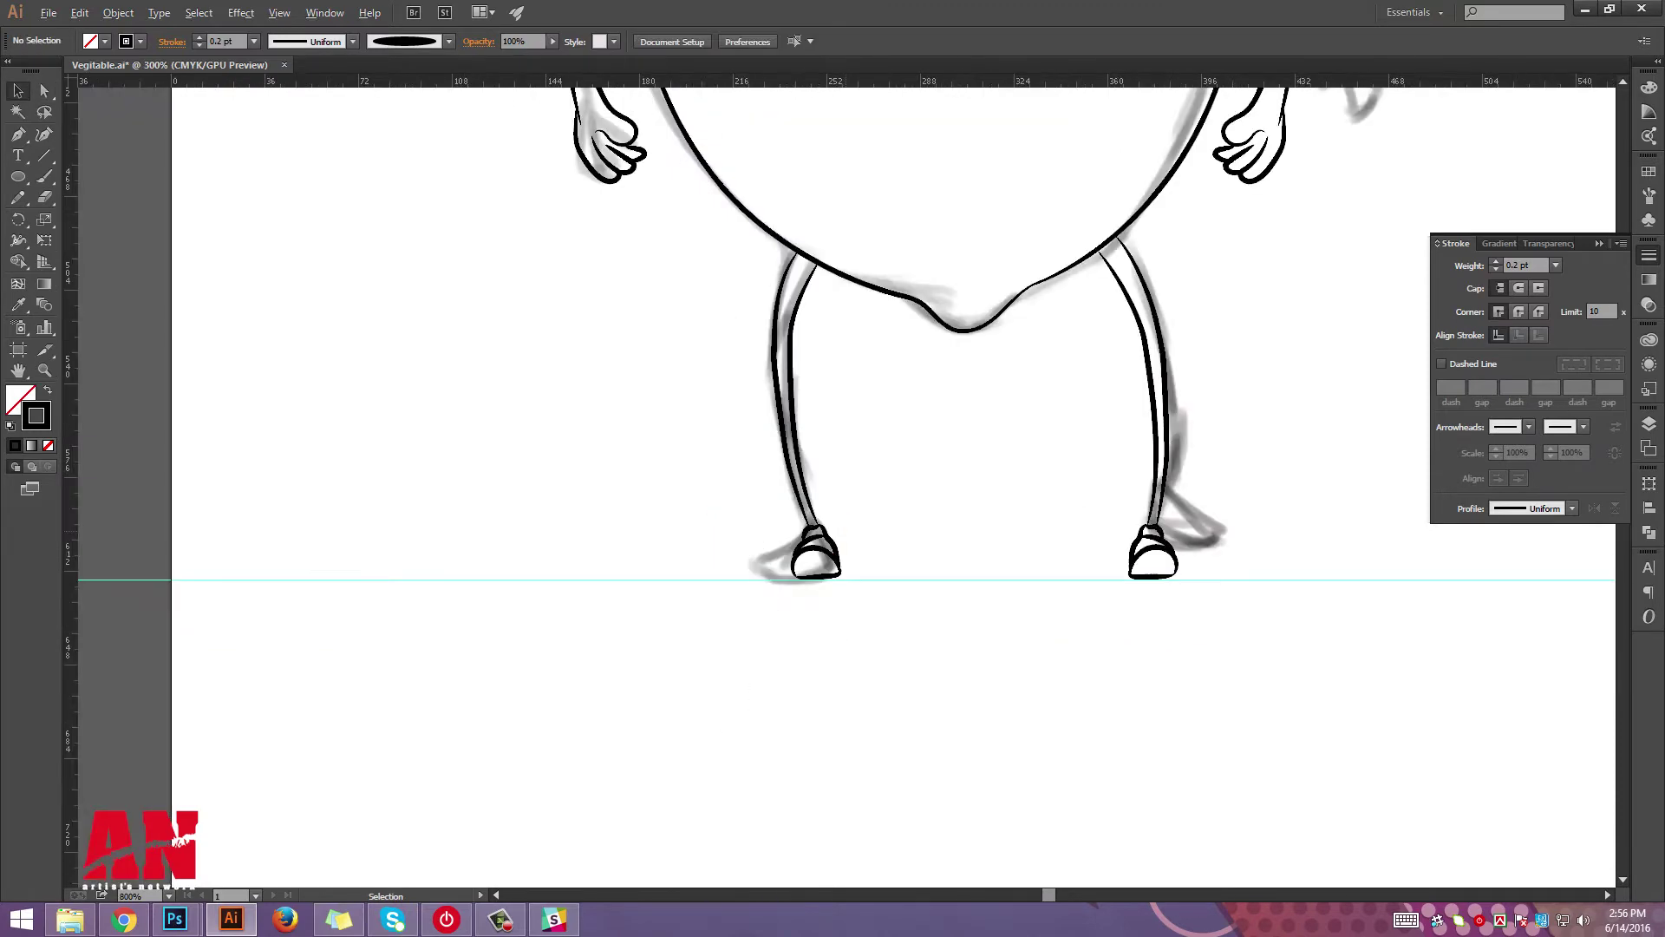
Draw an ellipse over the left lens and stretch its right side into an eye shape.
{"action": "key", "text": "ctrl+minus"}
{"action": "key", "text": "ctrl+minus"}
{"action": "key", "text": "ctrl+minus"}
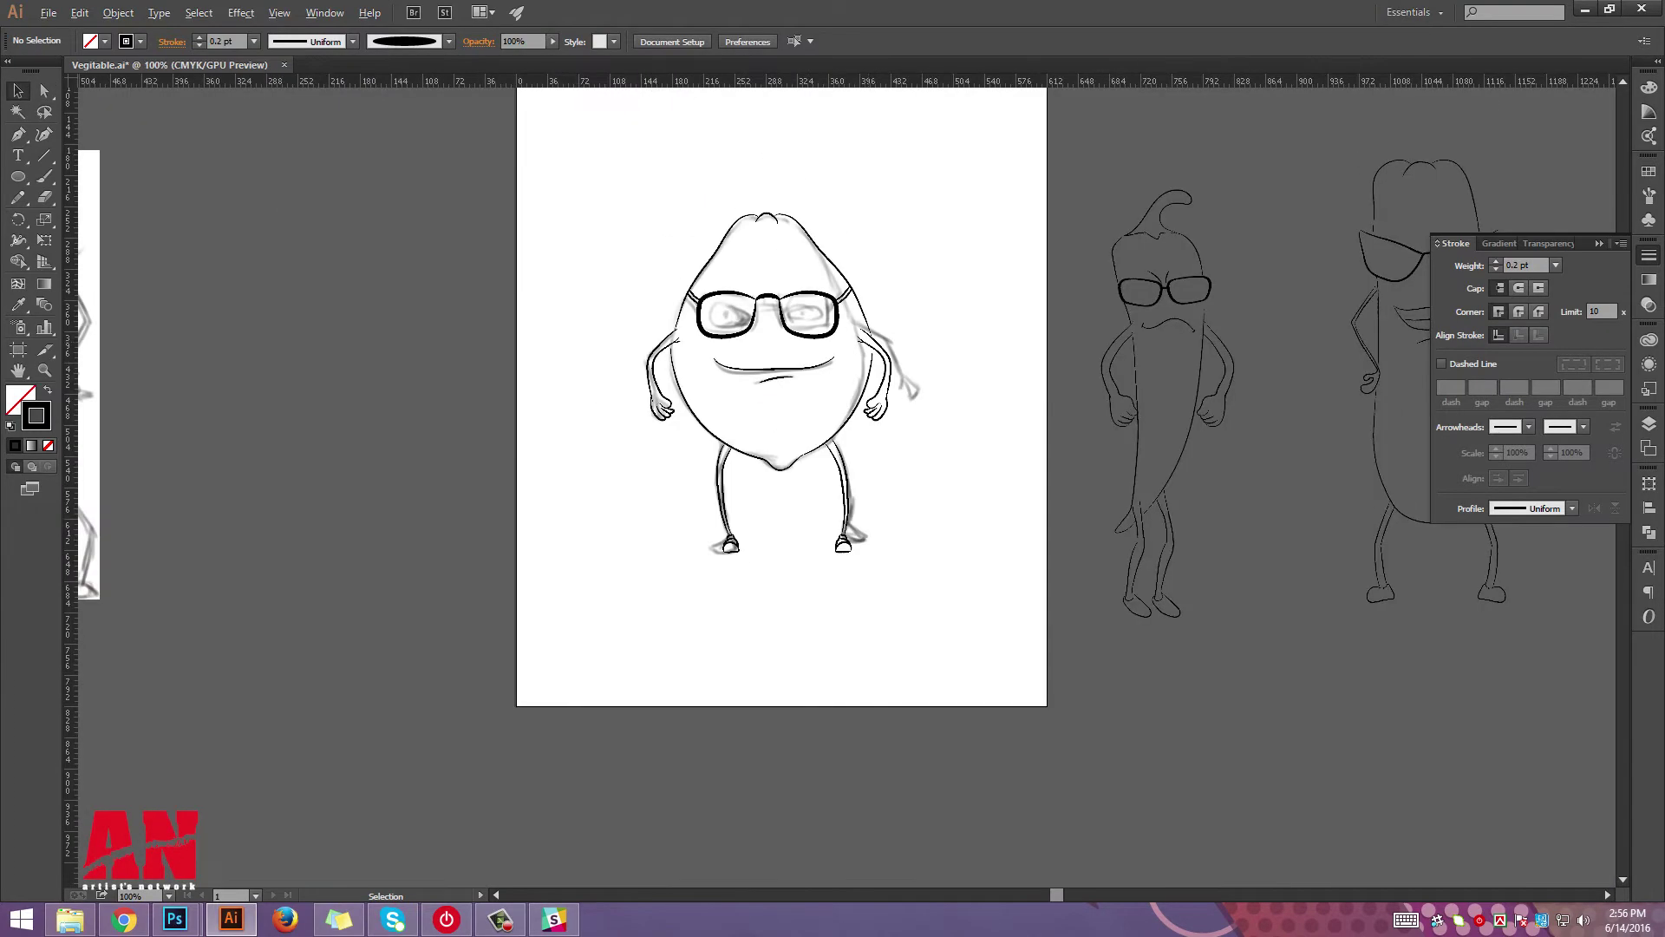
{"action": "key", "text": "ctrl+a"}
{"action": "key", "text": "ctrl+plus"}
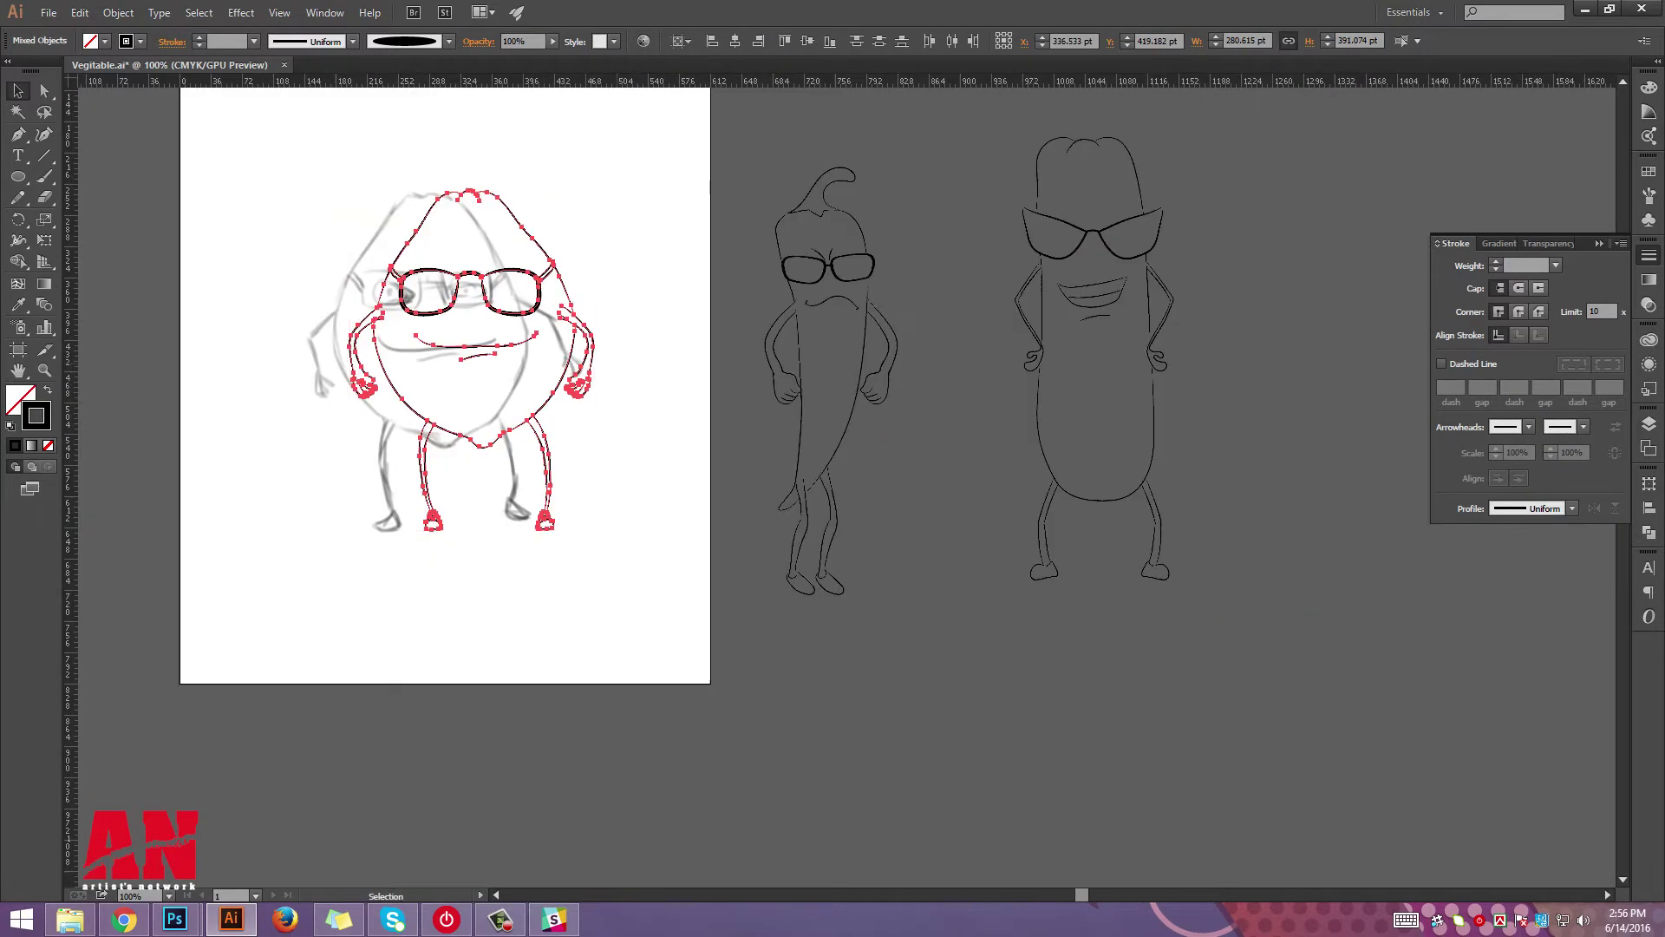
{"action": "key", "text": "ctrl+plus"}
{"action": "key", "text": "ctrl+plus"}
{"action": "key", "text": "ctrl+plus"}
{"action": "key", "text": "ctrl+shift+a"}
{"action": "key", "text": "l"}
{"action": "left_click_drag", "start_coordinate": [517, 405], "coordinate": [649, 536]}
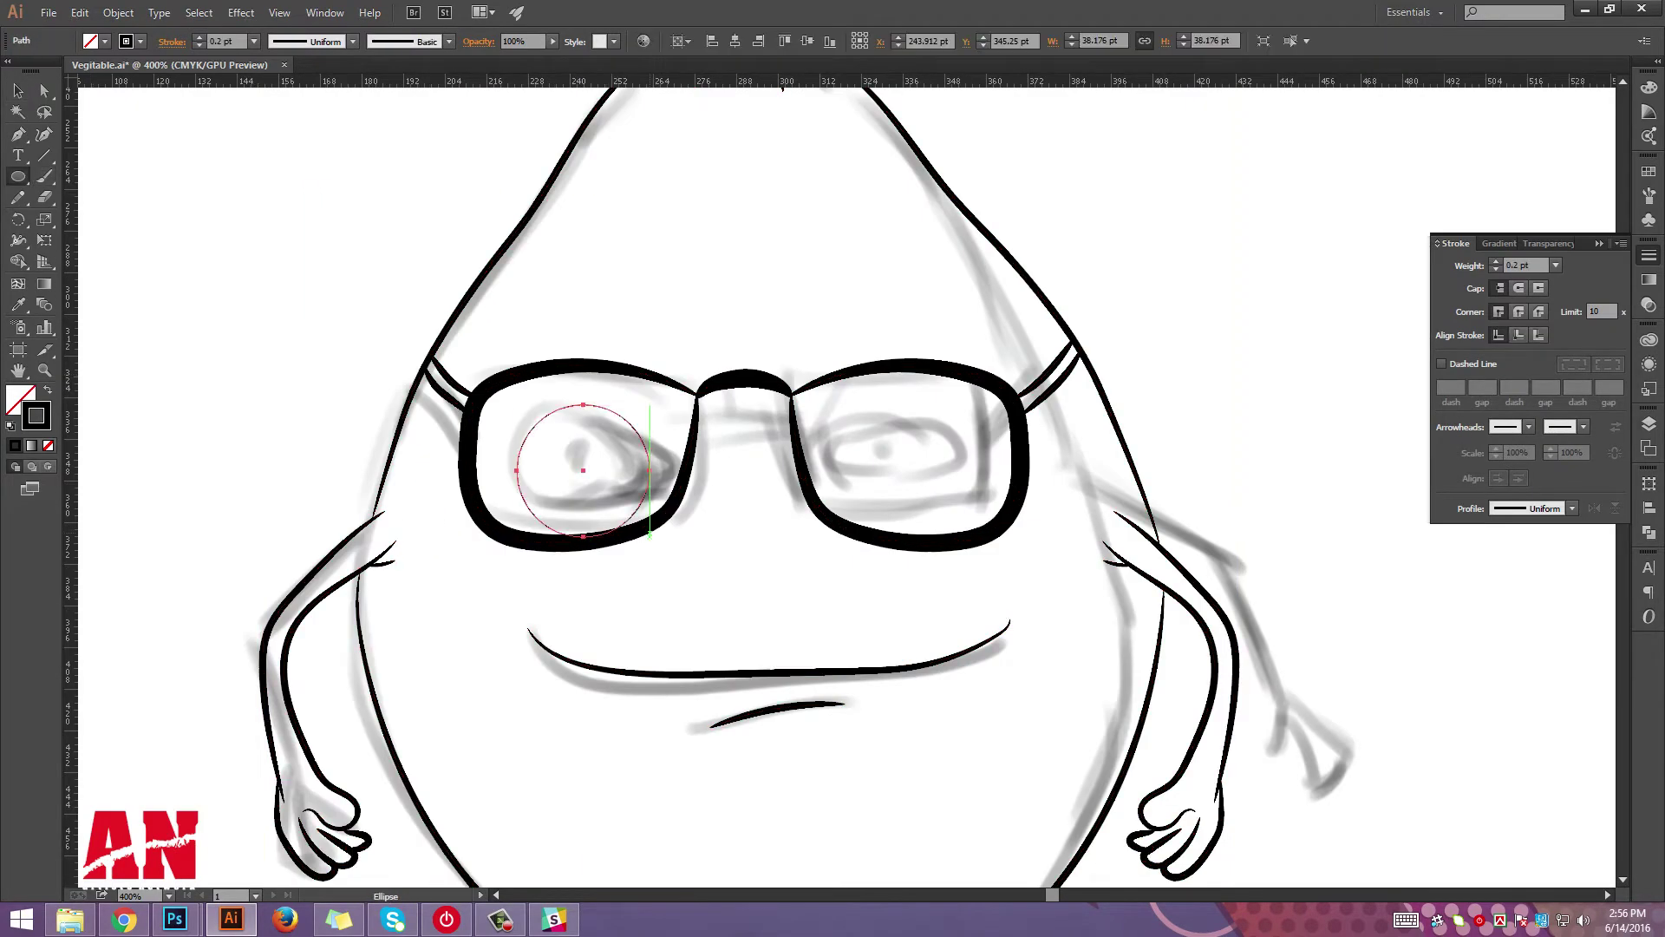
{"action": "key", "text": "a"}
{"action": "mouse_move", "coordinate": [649, 470]}
{"action": "left_mouse_down"}
{"action": "mouse_move", "coordinate": [679, 470]}
{"action": "mouse_move", "coordinate": [667, 431]}
{"action": "left_mouse_up"}
Place a mirrored copy of the eye on the right lens.
{"action": "key", "text": "v"}
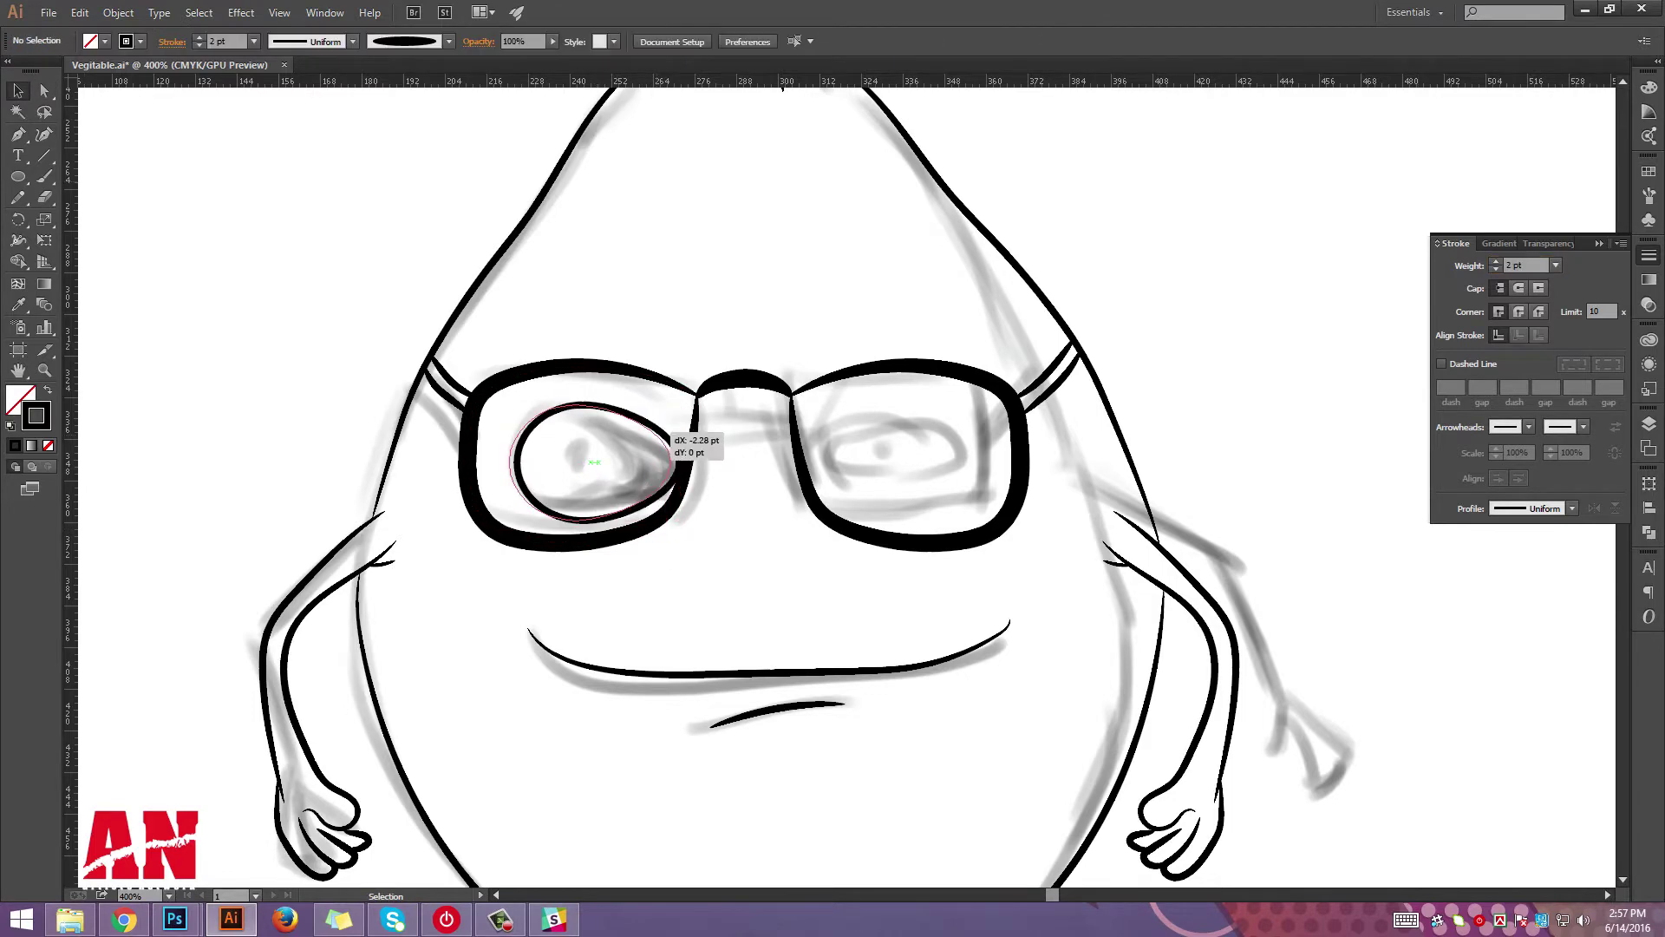
{"action": "key", "text": "ctrl+minus"}
{"action": "key", "text": "ctrl+minus"}
{"action": "key", "text": "Return"}
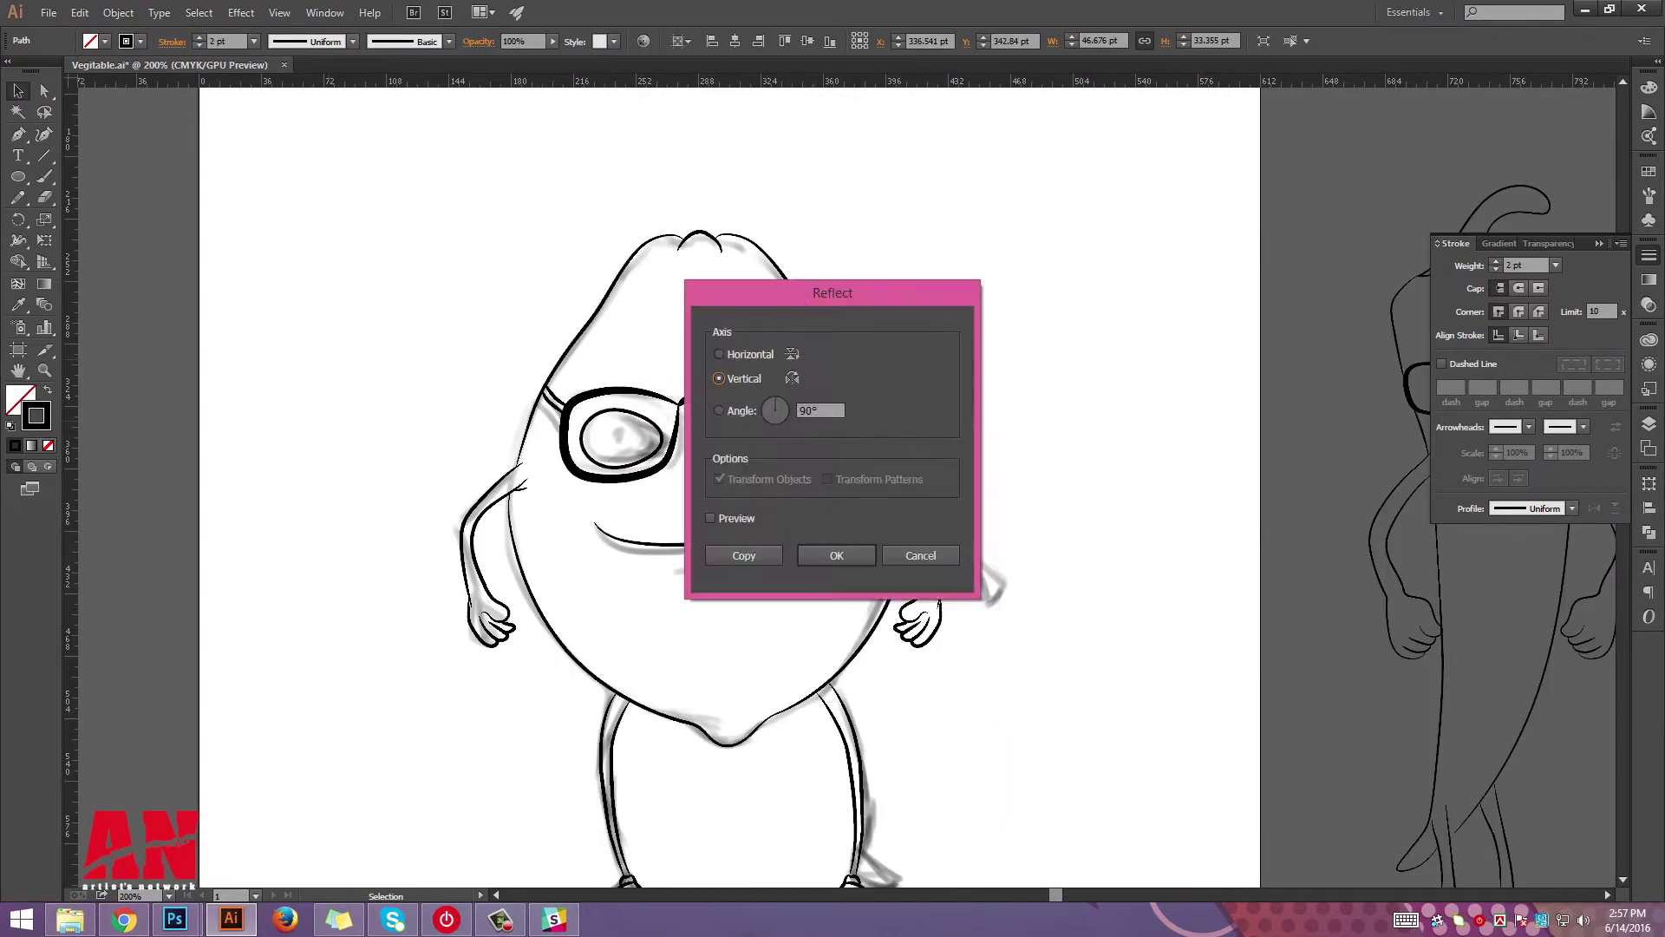
{"action": "key", "text": "alt+c"}
Add a black pupil in the left eye and duplicate it into the right eye.
{"action": "key", "text": "ctrl+plus"}
{"action": "key", "text": "l"}
{"action": "mouse_move", "coordinate": [479, 437]}
{"action": "left_mouse_down"}
{"action": "mouse_move", "coordinate": [521, 478]}
{"action": "mouse_move", "coordinate": [775, 457]}
{"action": "left_mouse_up"}
{"action": "key", "text": "shift+x"}
{"action": "key", "text": "v"}
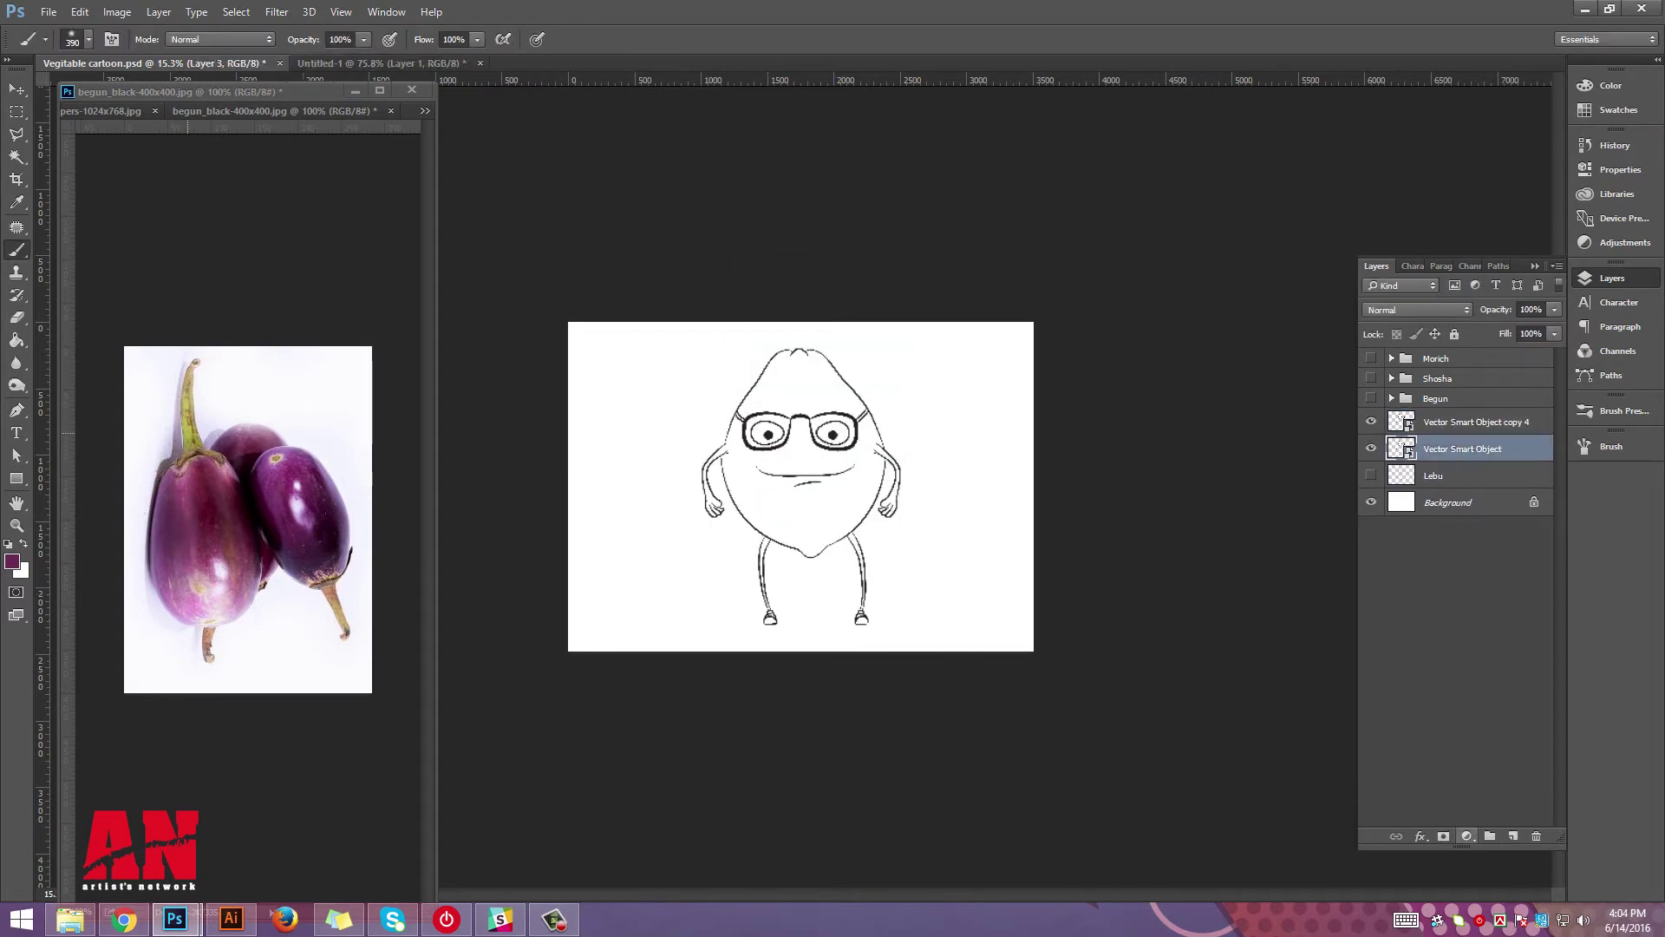
Switch the reference window to the lime photo and merge the new layer into the character.
{"action": "left_click", "coordinate": [425, 110]}
{"action": "left_click", "coordinate": [548, 154]}
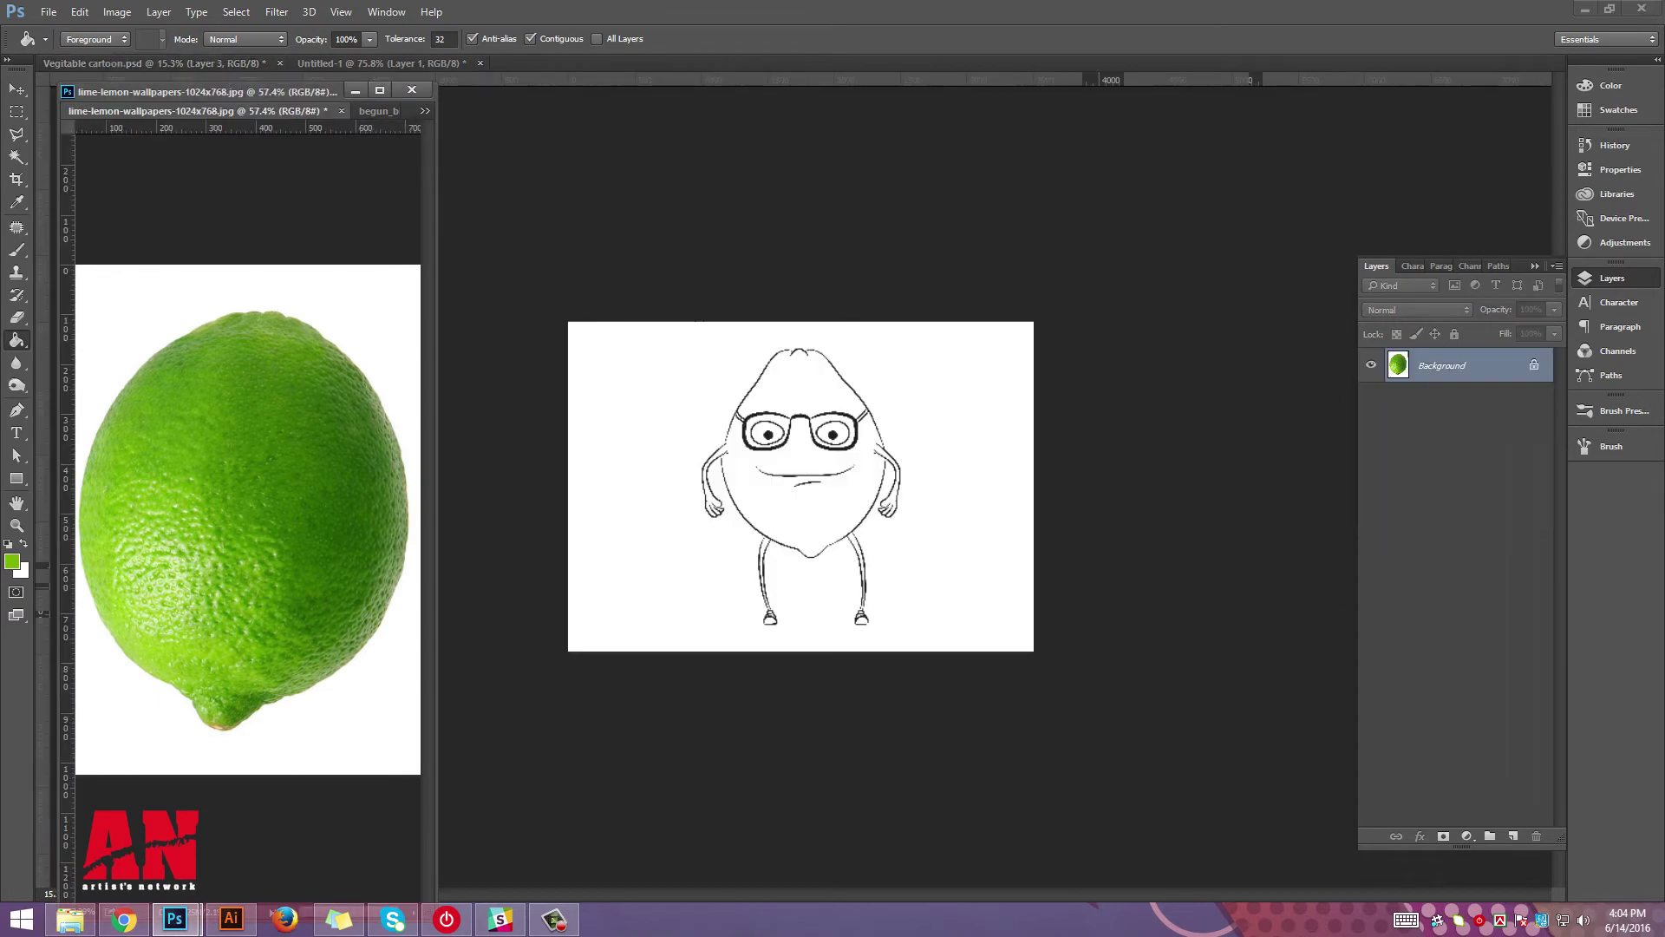
{"action": "key", "text": "ctrl+e"}
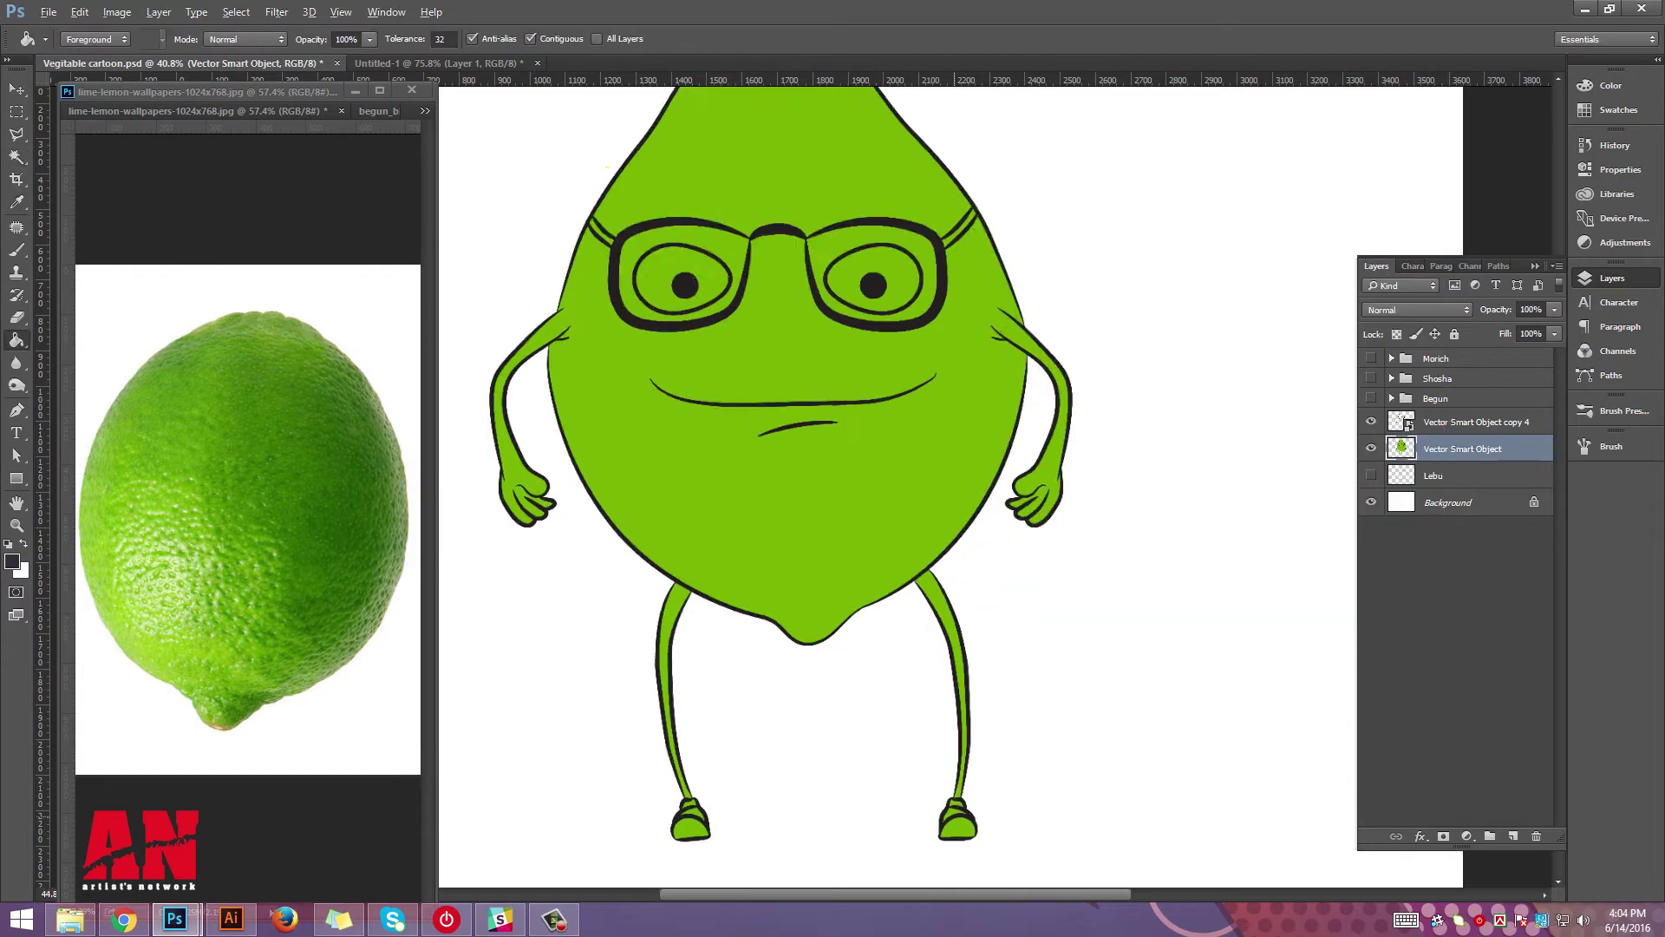
{"action": "scroll", "coordinate": [932, 820], "scroll_direction": "up", "scroll_amount": 3}
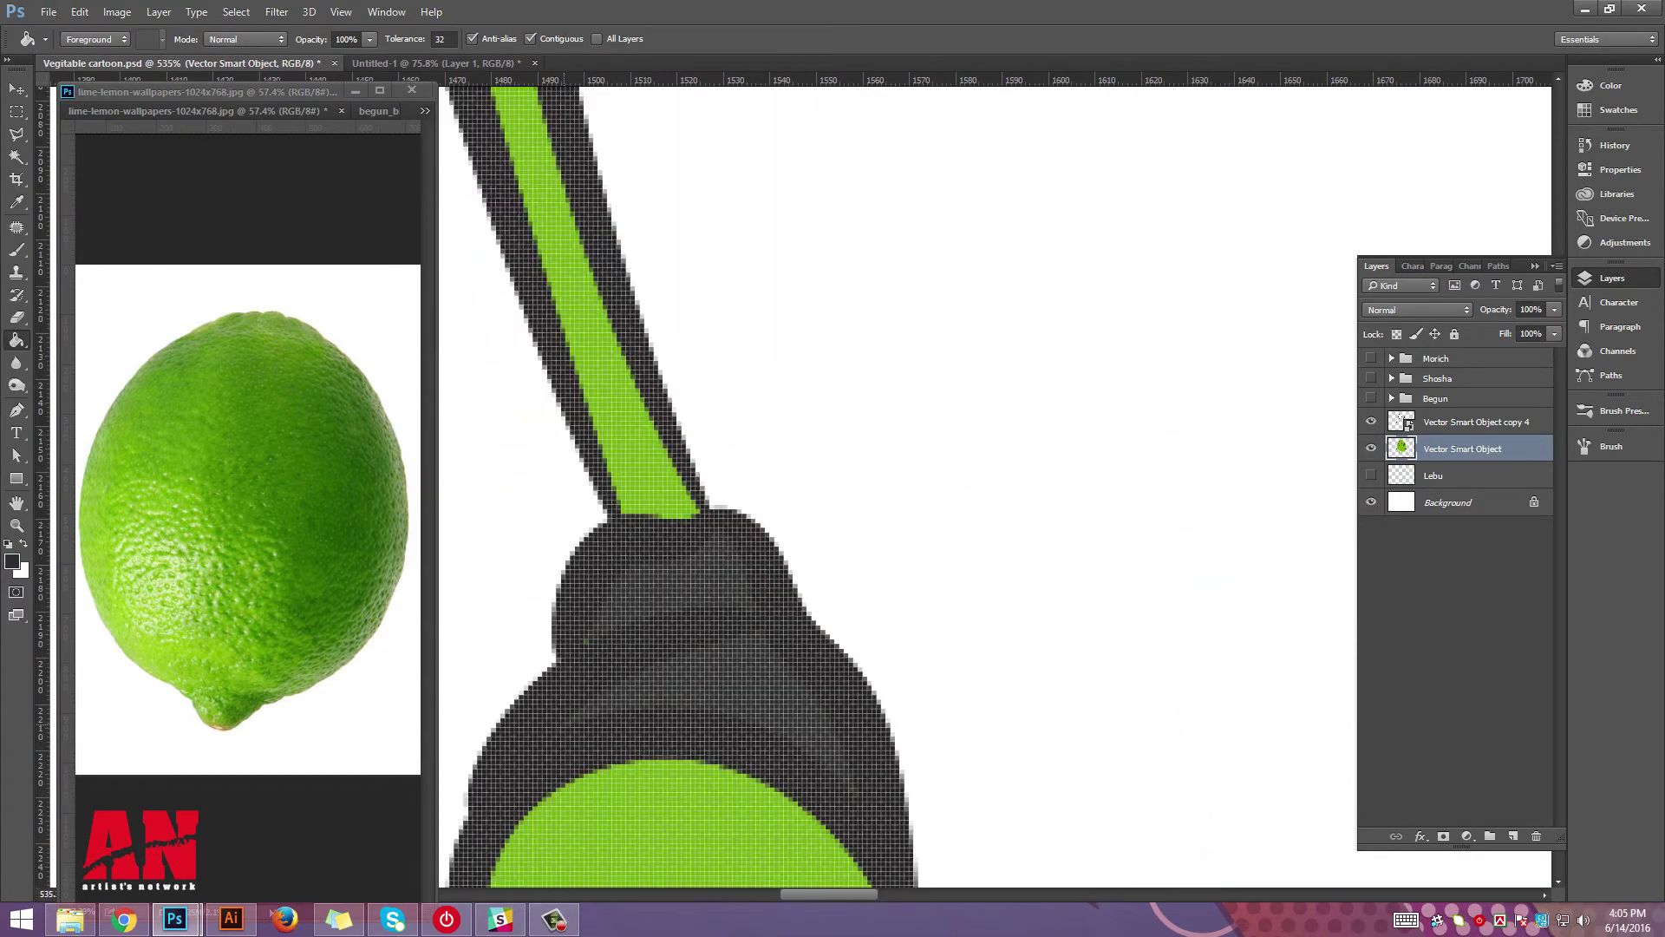
{"action": "scroll", "coordinate": [994, 485], "scroll_direction": "down", "scroll_amount": 3}
{"action": "scroll", "coordinate": [994, 485], "scroll_direction": "up", "scroll_amount": 5}
{"action": "scroll", "coordinate": [993, 486], "scroll_direction": "down", "scroll_amount": 5}
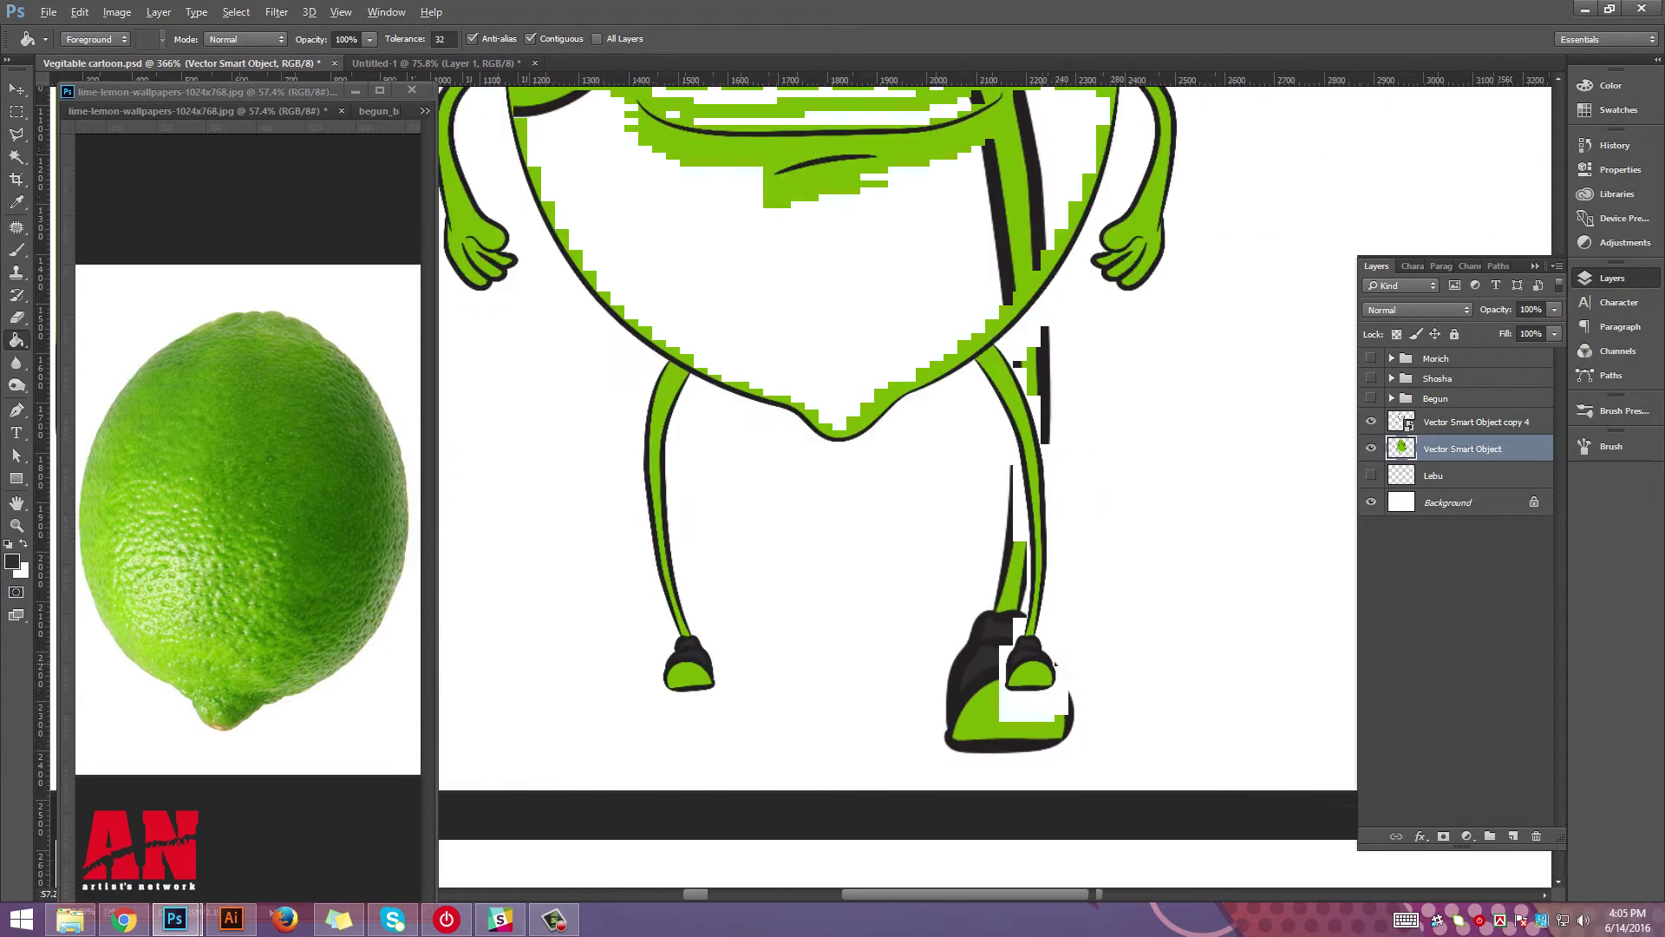
{"action": "scroll", "coordinate": [994, 485], "scroll_direction": "down", "scroll_amount": 2}
{"action": "scroll", "coordinate": [994, 486], "scroll_direction": "down", "scroll_amount": 2}
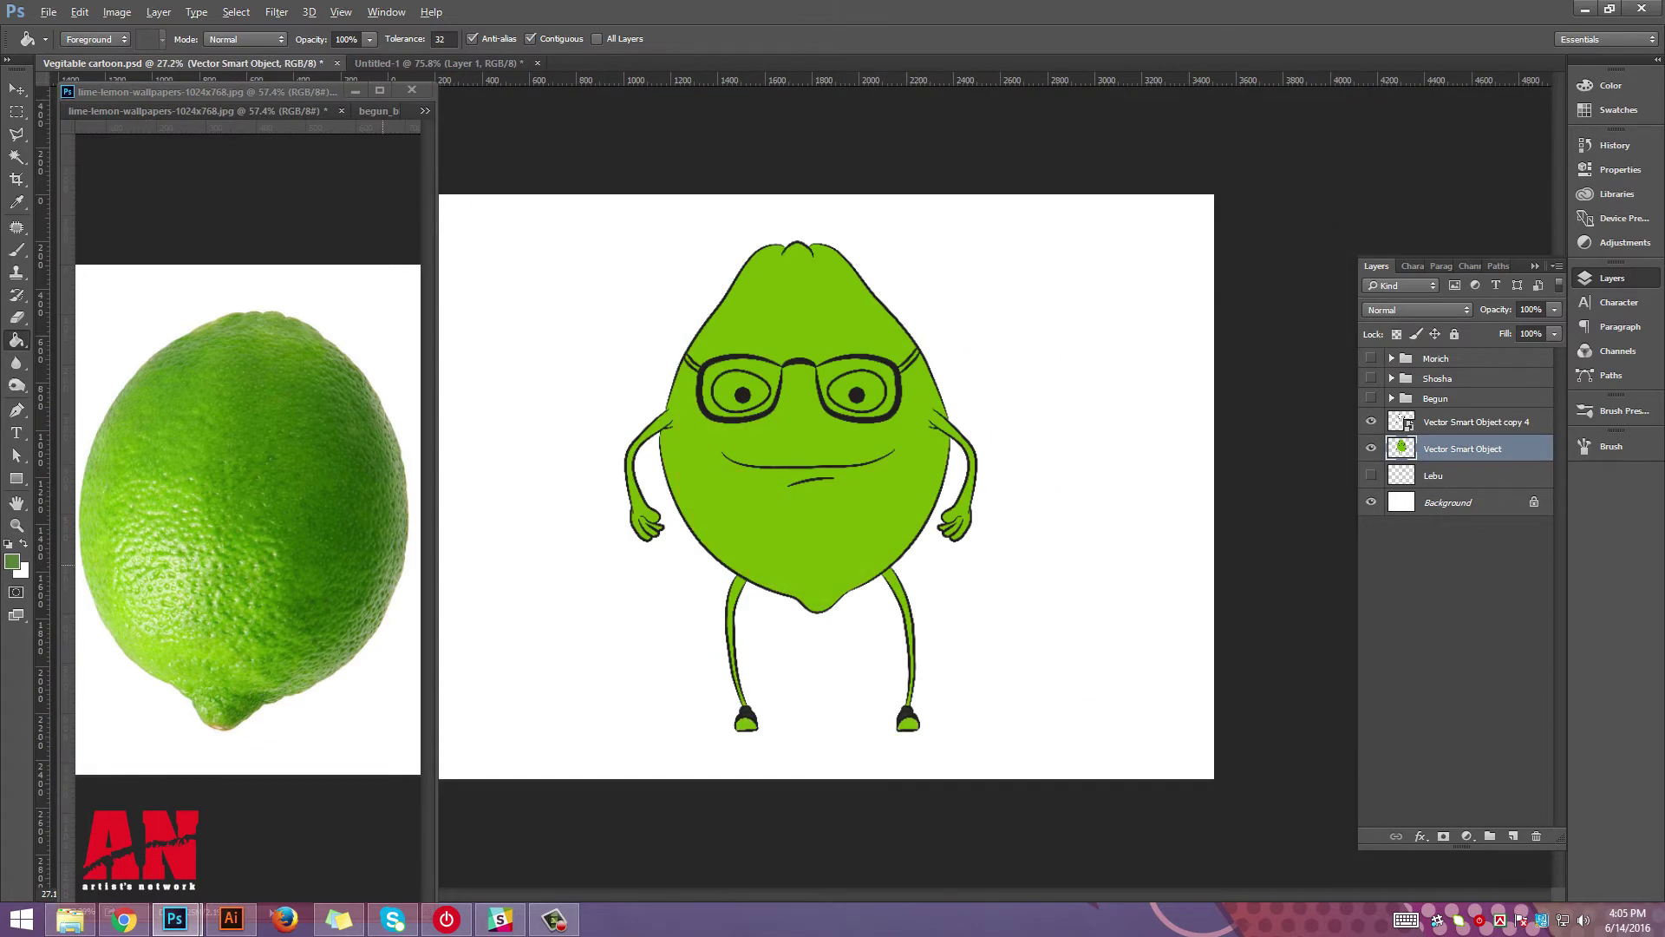
{"action": "scroll", "coordinate": [994, 486], "scroll_direction": "down", "scroll_amount": 1}
Fill both eyes with white and add a new empty layer above the top character layer.
{"action": "key", "text": "x"}
{"action": "left_click", "coordinate": [863, 408]}
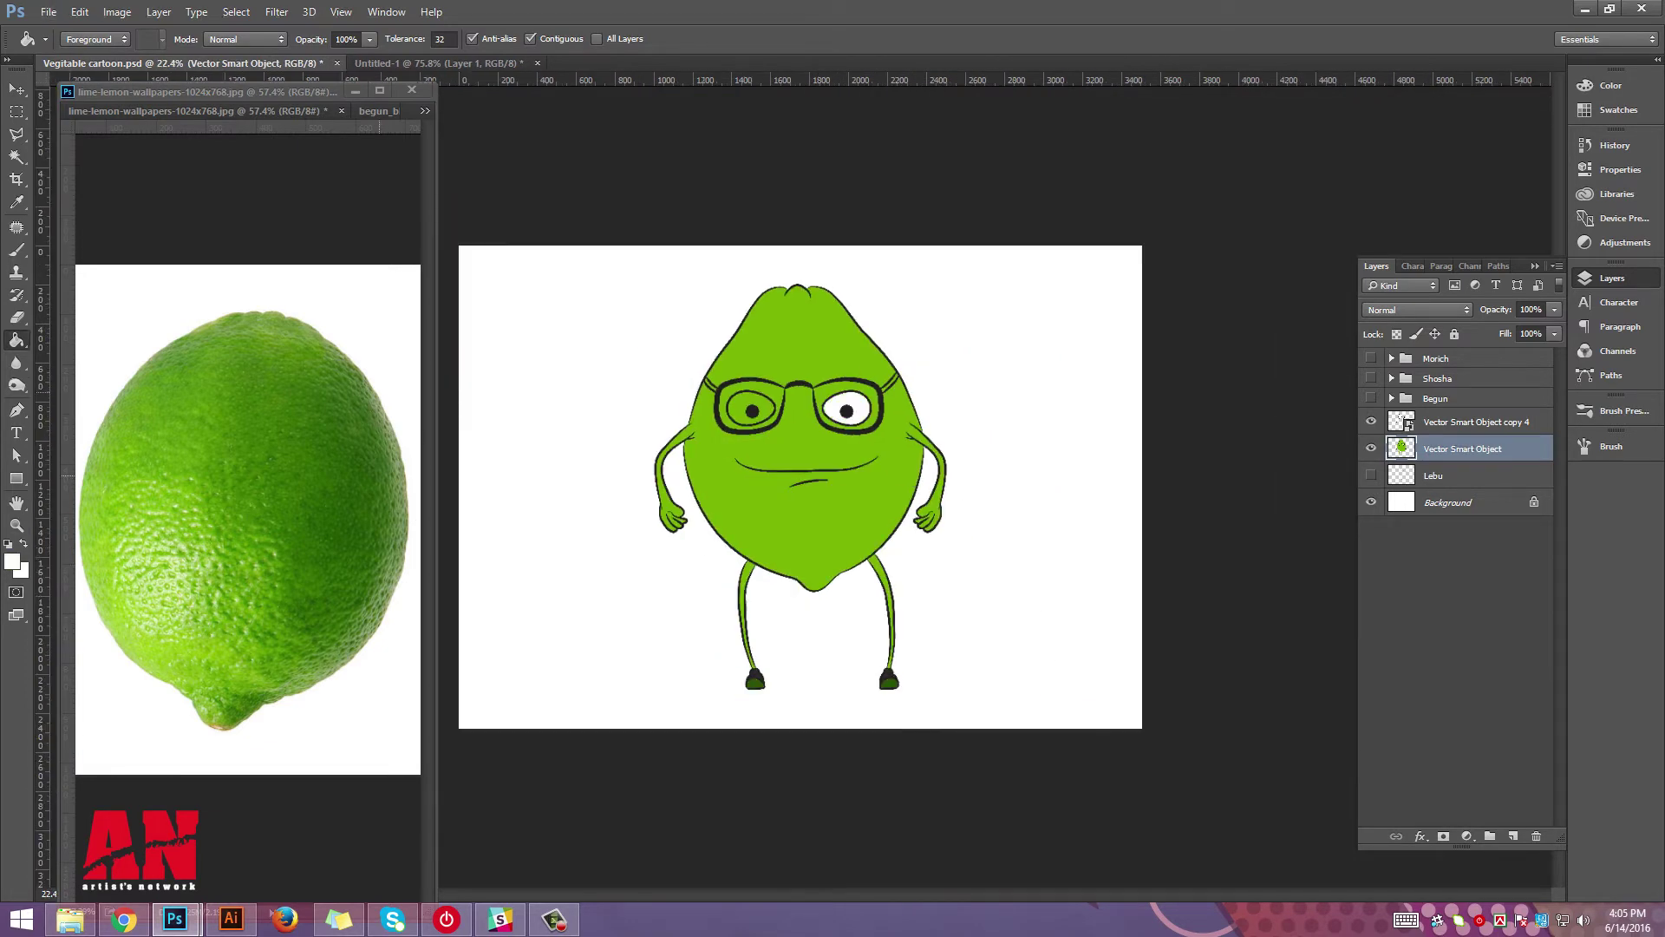
{"action": "left_click", "coordinate": [737, 408]}
{"action": "scroll", "coordinate": [822, 460], "scroll_direction": "up", "scroll_amount": 2}
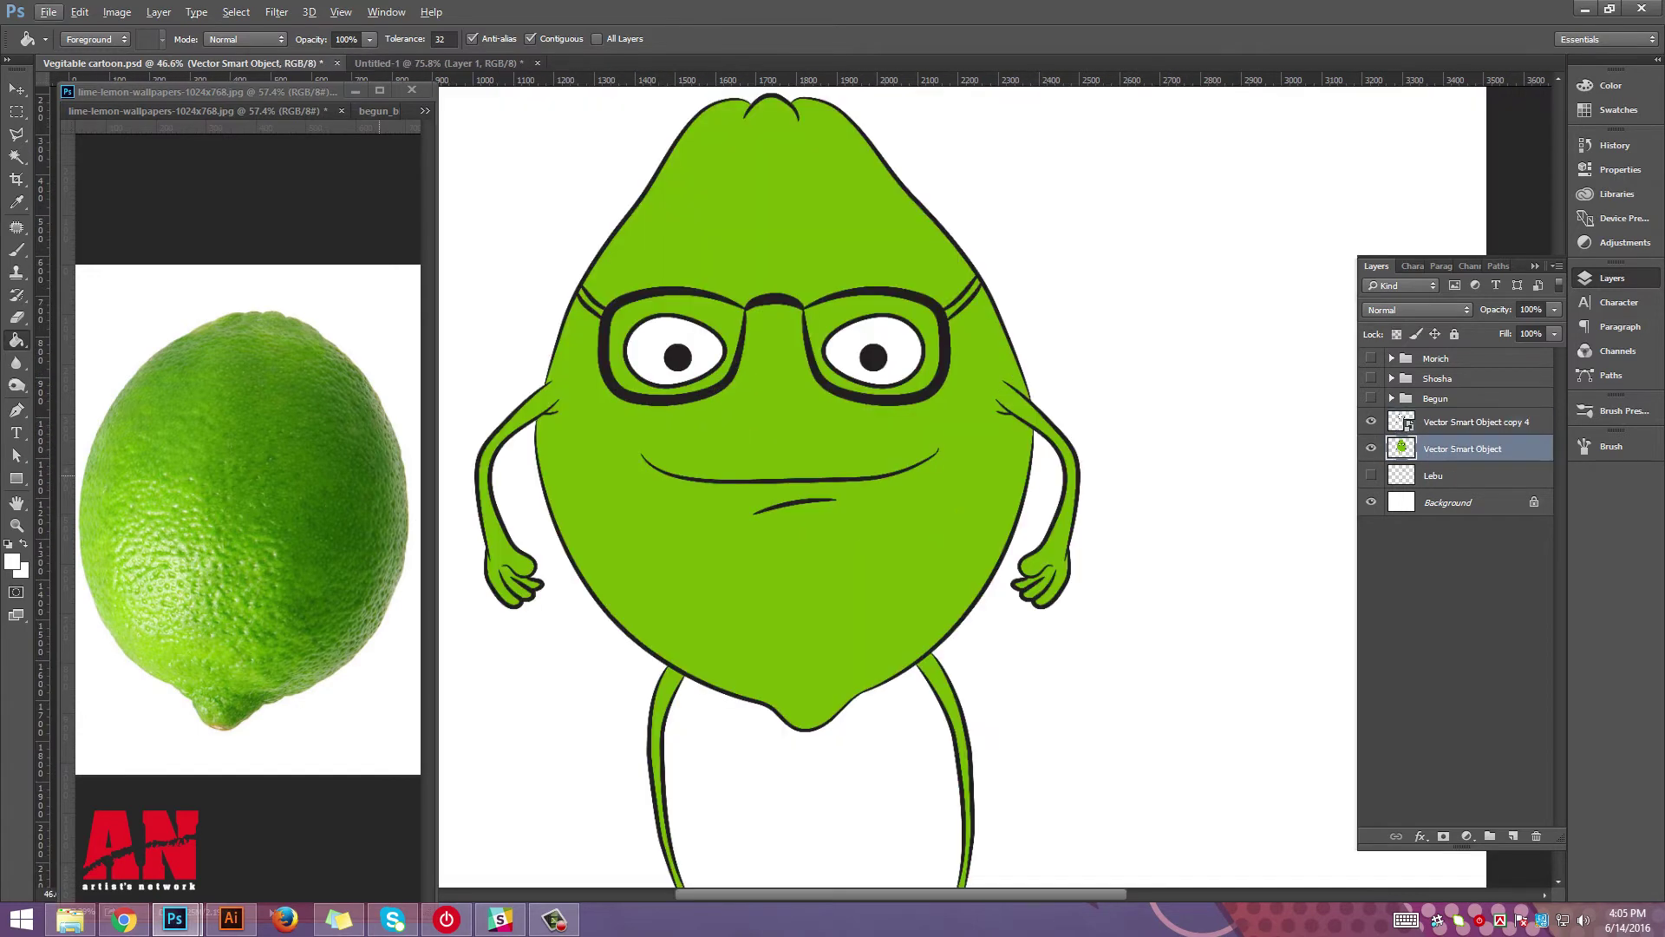
{"action": "key", "text": "alt+bracketright"}
{"action": "key", "text": "ctrl+shift+alt+n"}
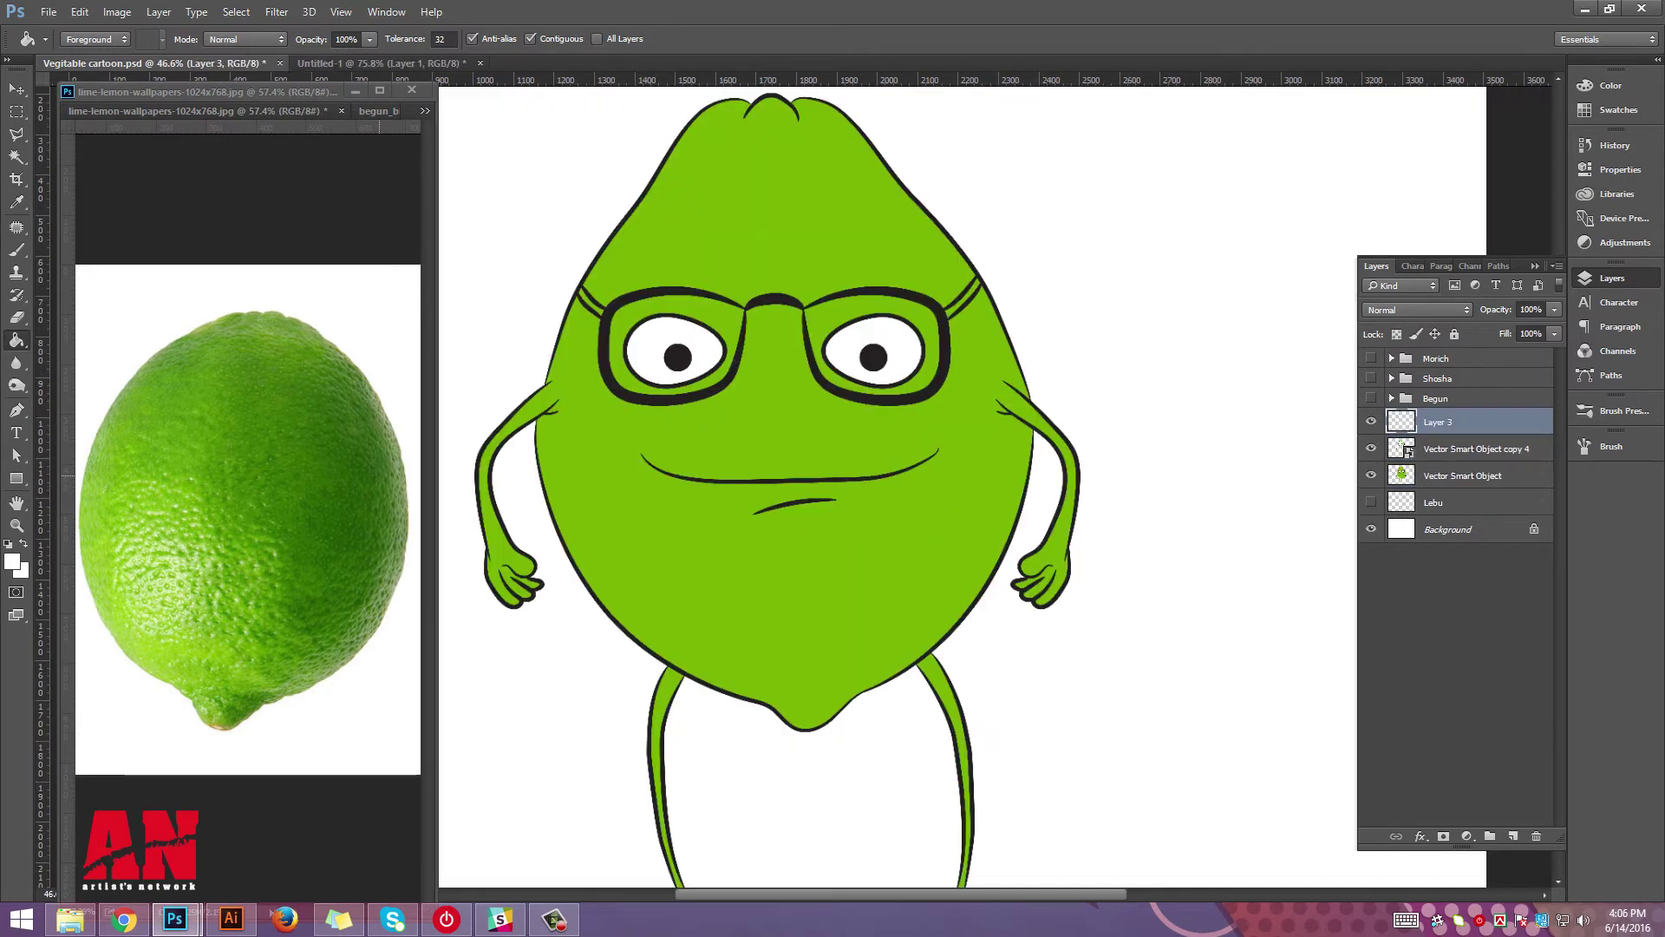
Fill a square around the left eye with a gradient at 75% opacity.
{"action": "key", "text": "m"}
{"action": "left_click_drag", "start_coordinate": [600, 275], "coordinate": [751, 417]}
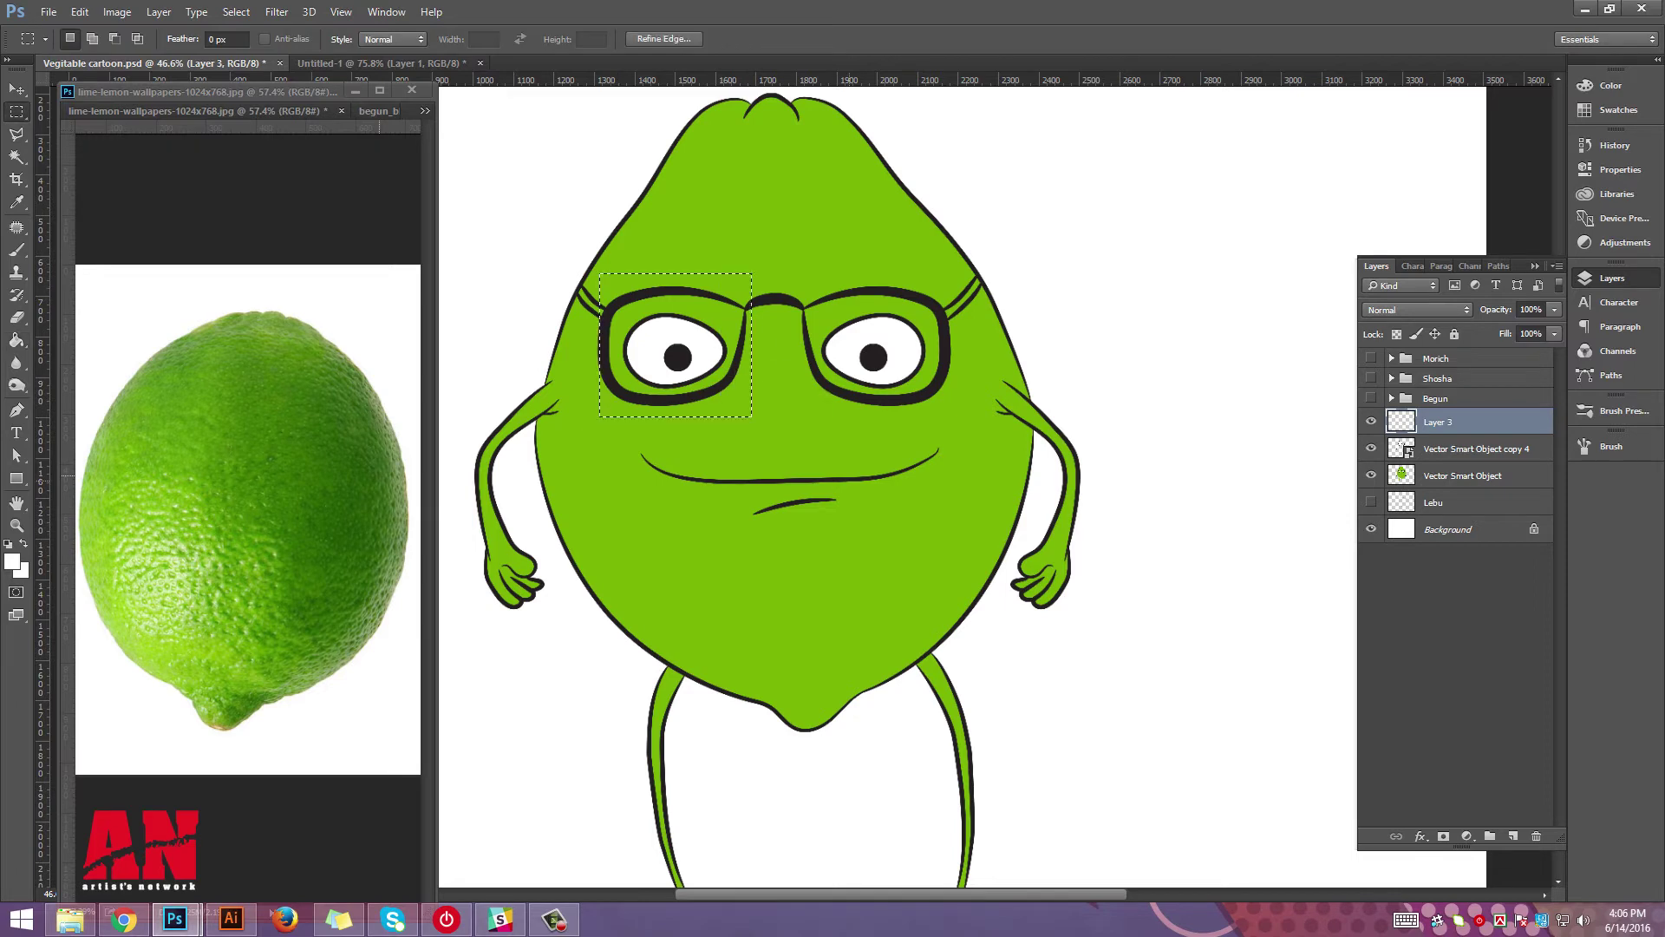
{"action": "left_click", "coordinate": [12, 561]}
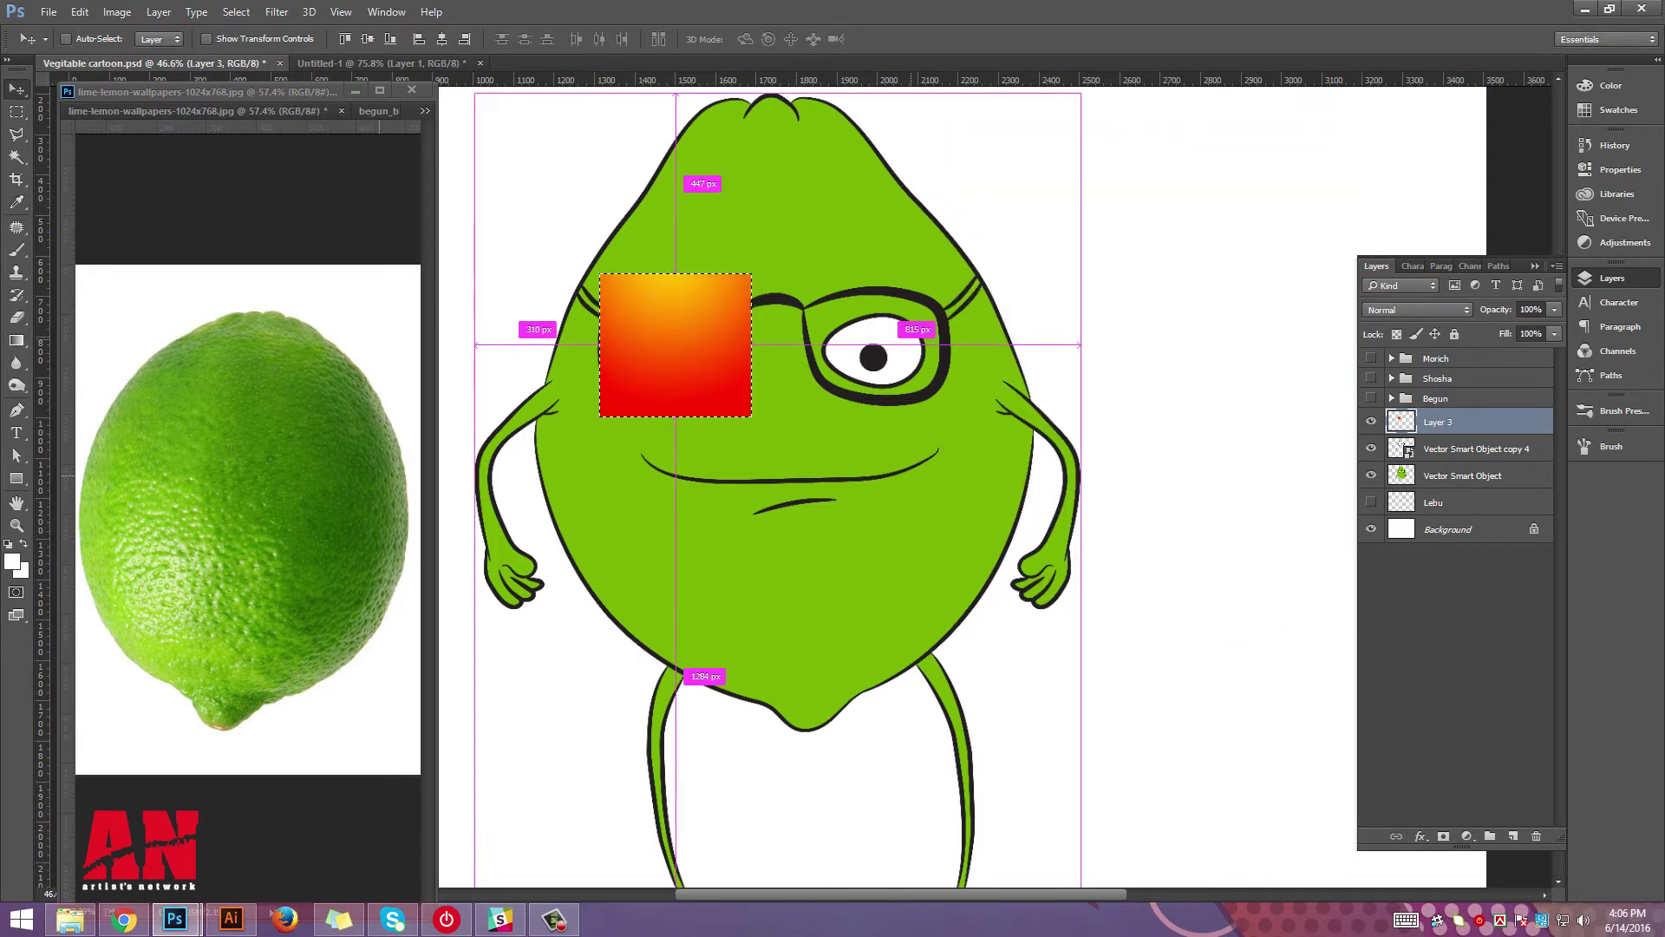
{"action": "left_click_drag", "start_coordinate": [732, 304], "coordinate": [954, 304]}
{"action": "key", "text": "ctrl+z"}
{"action": "type", "text": "50"}
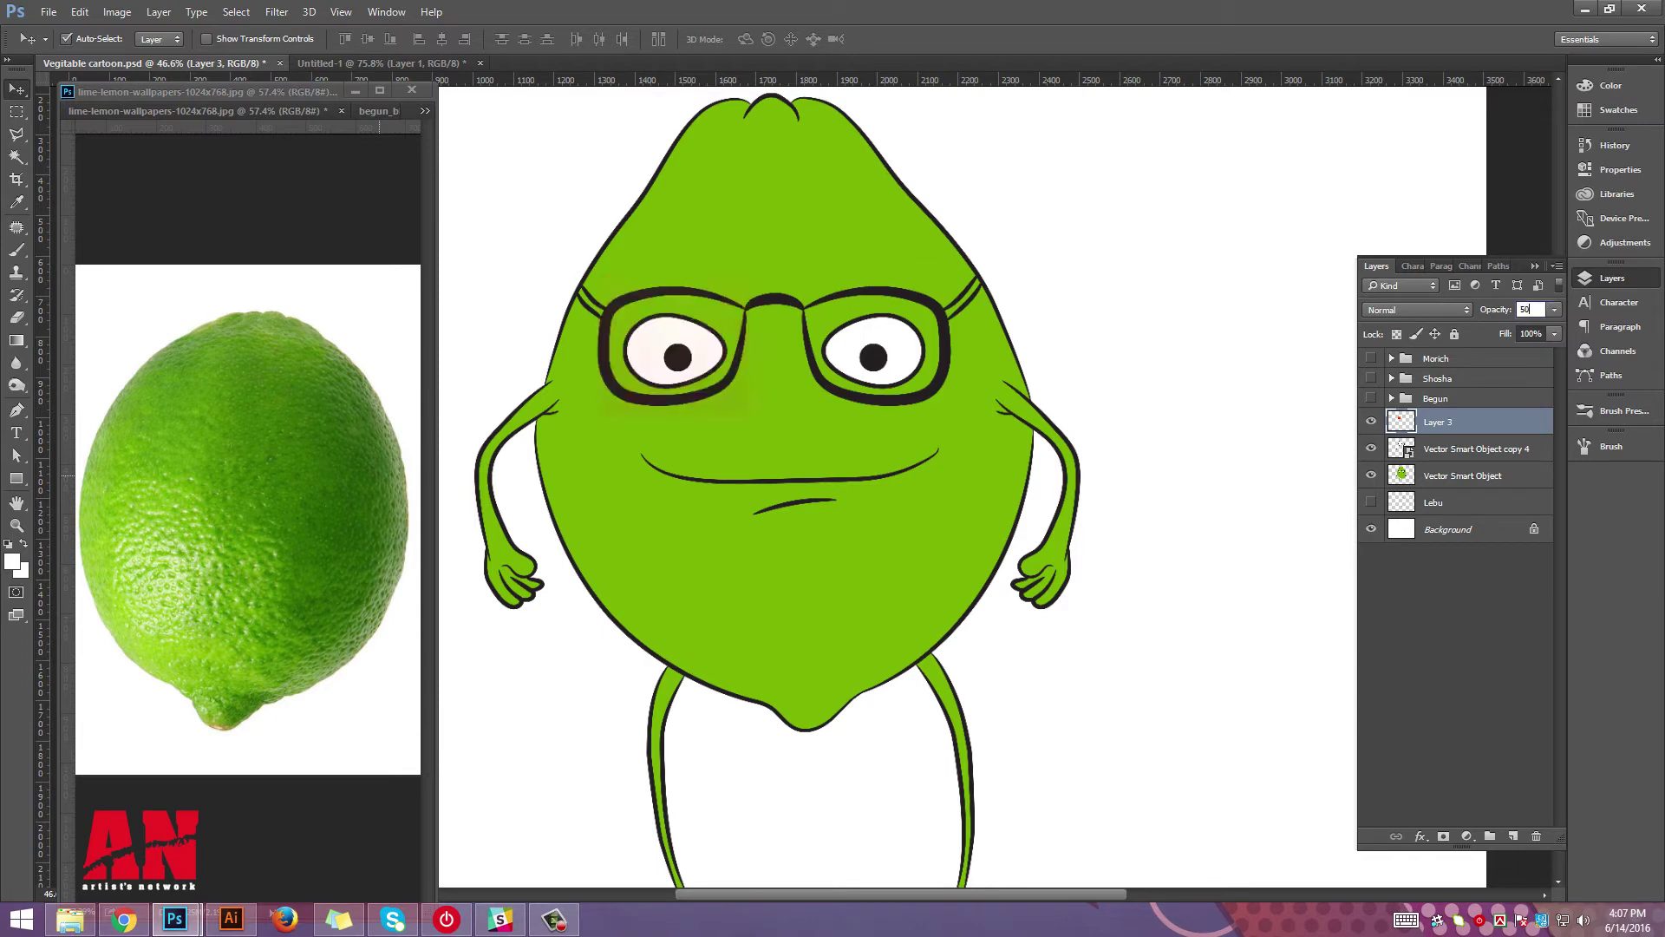
{"action": "type", "text": "75"}
{"action": "key", "text": "Return"}
{"action": "scroll", "coordinate": [648, 281], "scroll_direction": "up", "scroll_amount": 2}
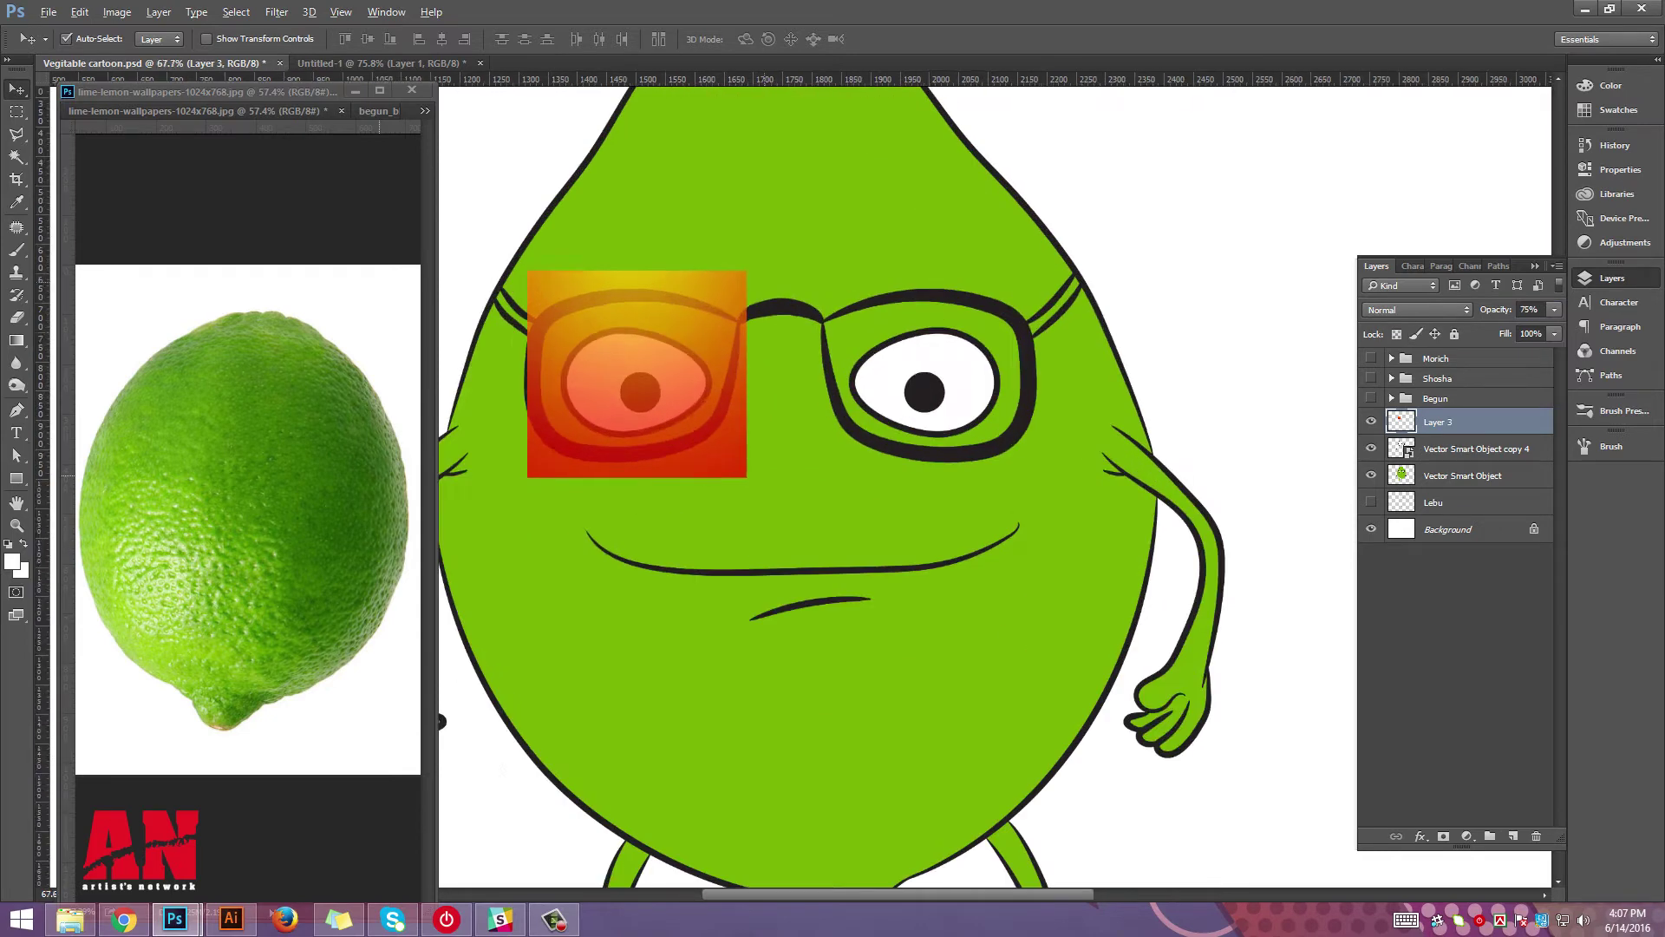
{"action": "scroll", "coordinate": [648, 281], "scroll_direction": "up", "scroll_amount": 1}
Magic Wand the inside of the left lens and delete the gradient outside it.
{"action": "left_click", "coordinate": [1475, 448]}
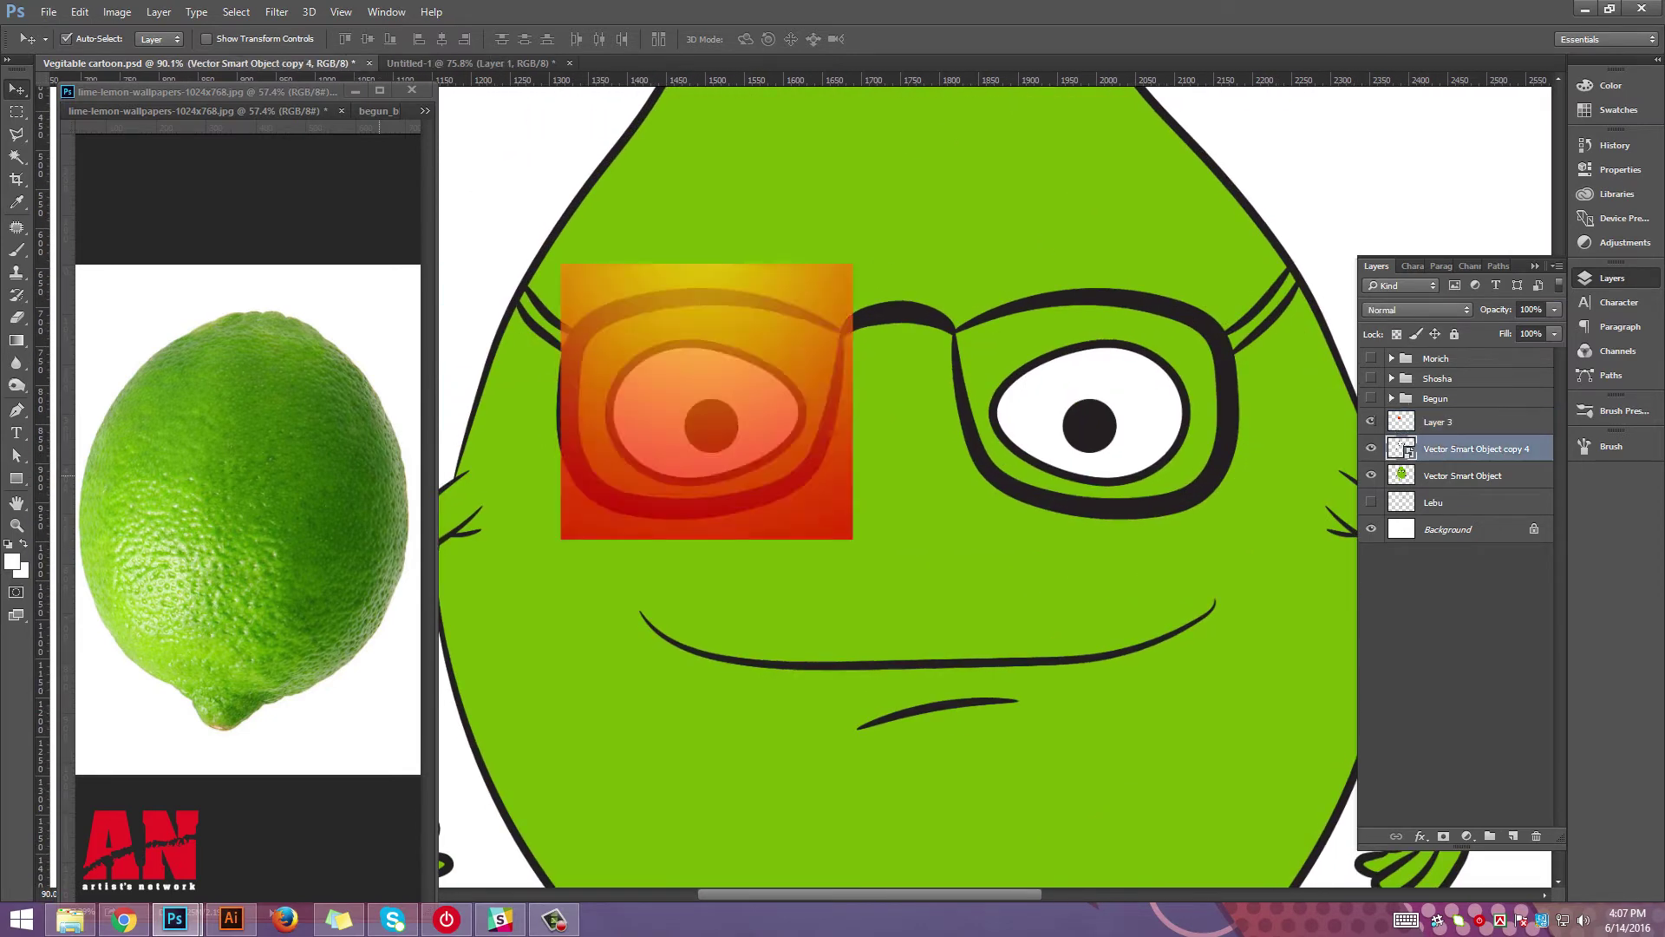
{"action": "left_click", "coordinate": [1371, 422]}
{"action": "left_click", "coordinate": [1463, 475]}
{"action": "key", "text": "w"}
{"action": "left_click", "coordinate": [593, 417]}
{"action": "left_click", "coordinate": [1371, 422]}
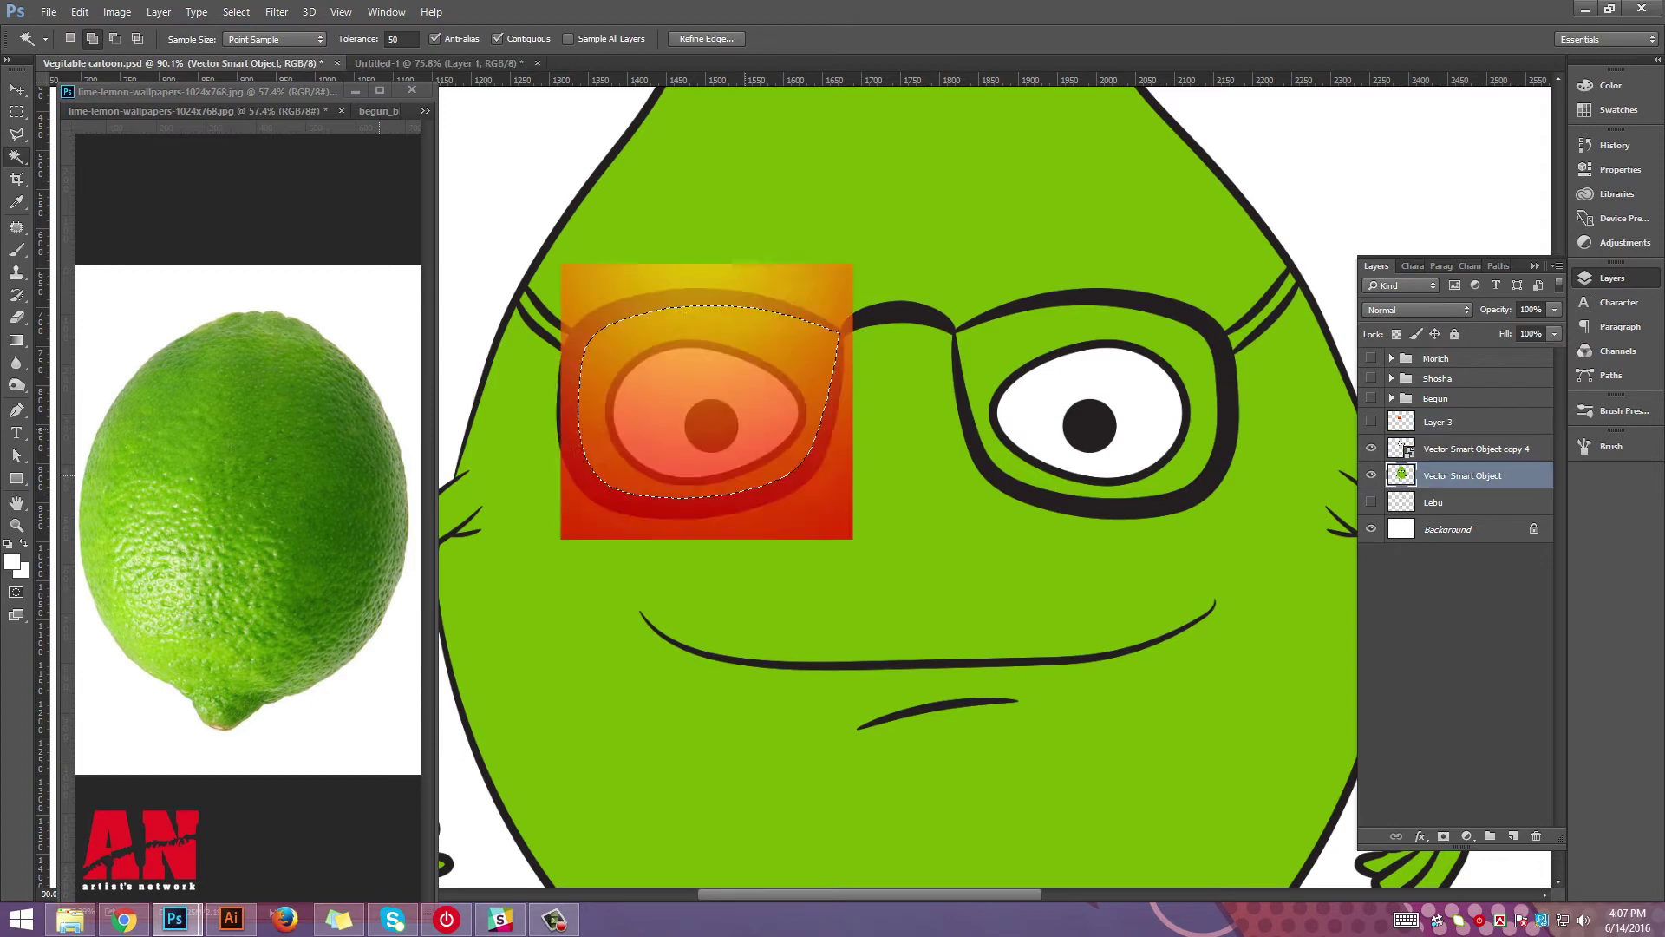
{"action": "left_click", "coordinate": [1440, 421]}
{"action": "key", "text": "ctrl+shift+i"}
{"action": "key", "text": "Delete"}
{"action": "key", "text": "ctrl+d"}
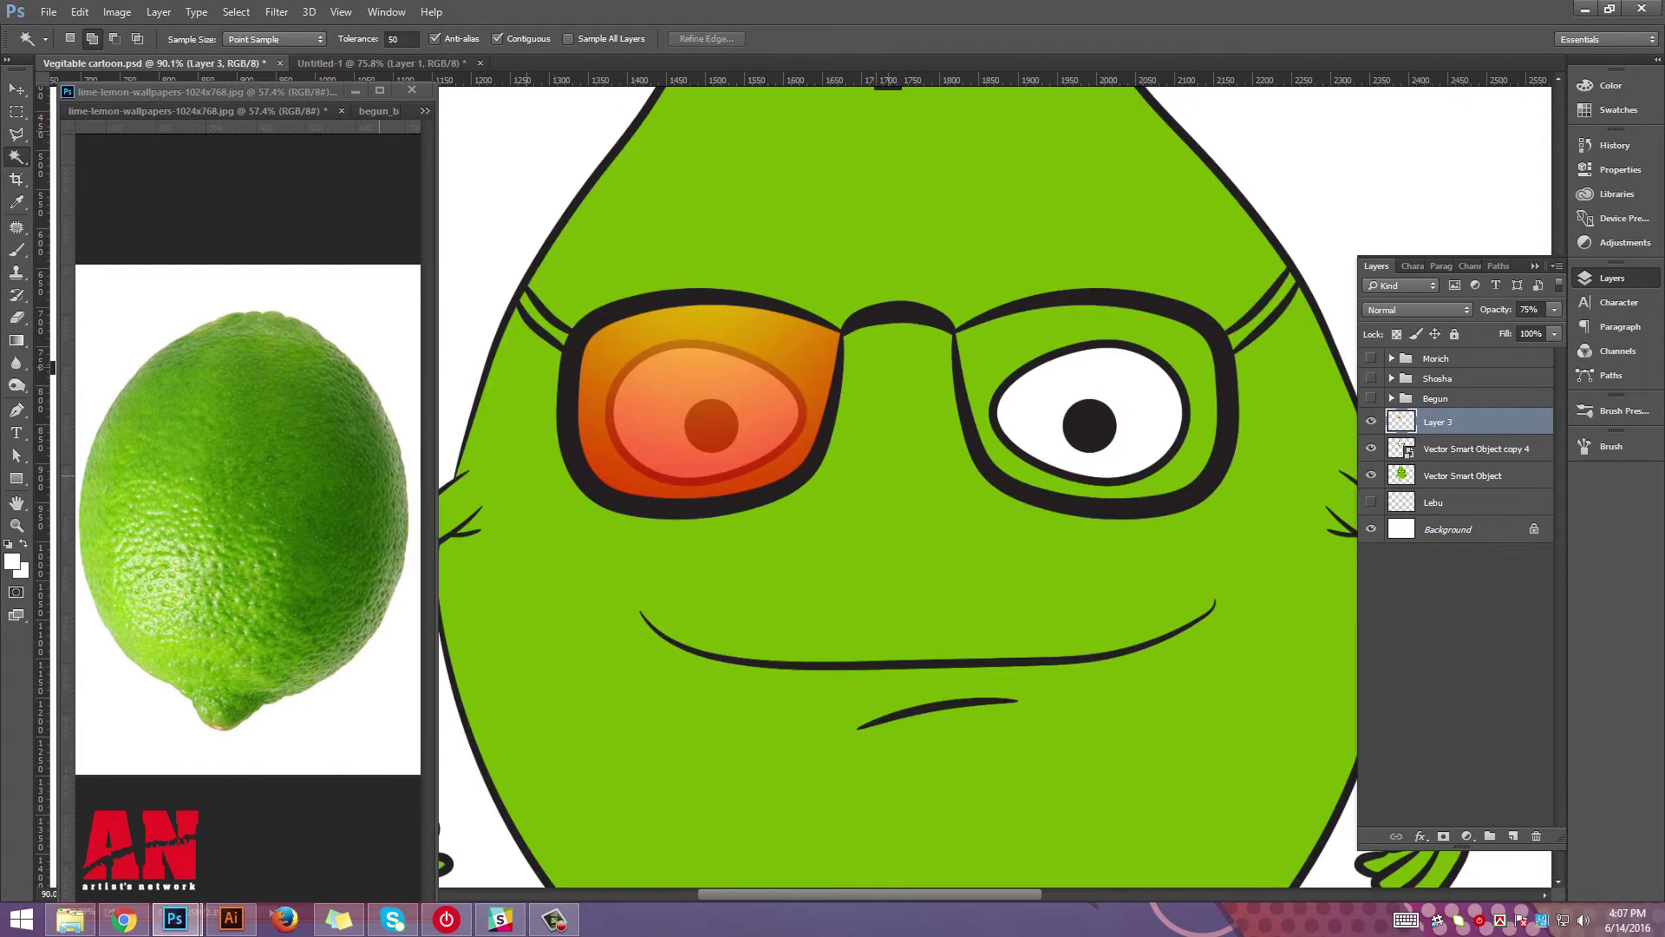
Raise the lens tint's opacity and open its layer style settings.
{"action": "scroll", "coordinate": [892, 414], "scroll_direction": "down", "scroll_amount": 1}
{"action": "left_click", "coordinate": [1555, 310]}
{"action": "left_click_drag", "start_coordinate": [1532, 328], "coordinate": [1551, 329]}
{"action": "double_click", "coordinate": [1492, 421]}
Apply a greyish-brown Color Overlay to the left lens tint.
{"action": "left_click", "coordinate": [902, 351]}
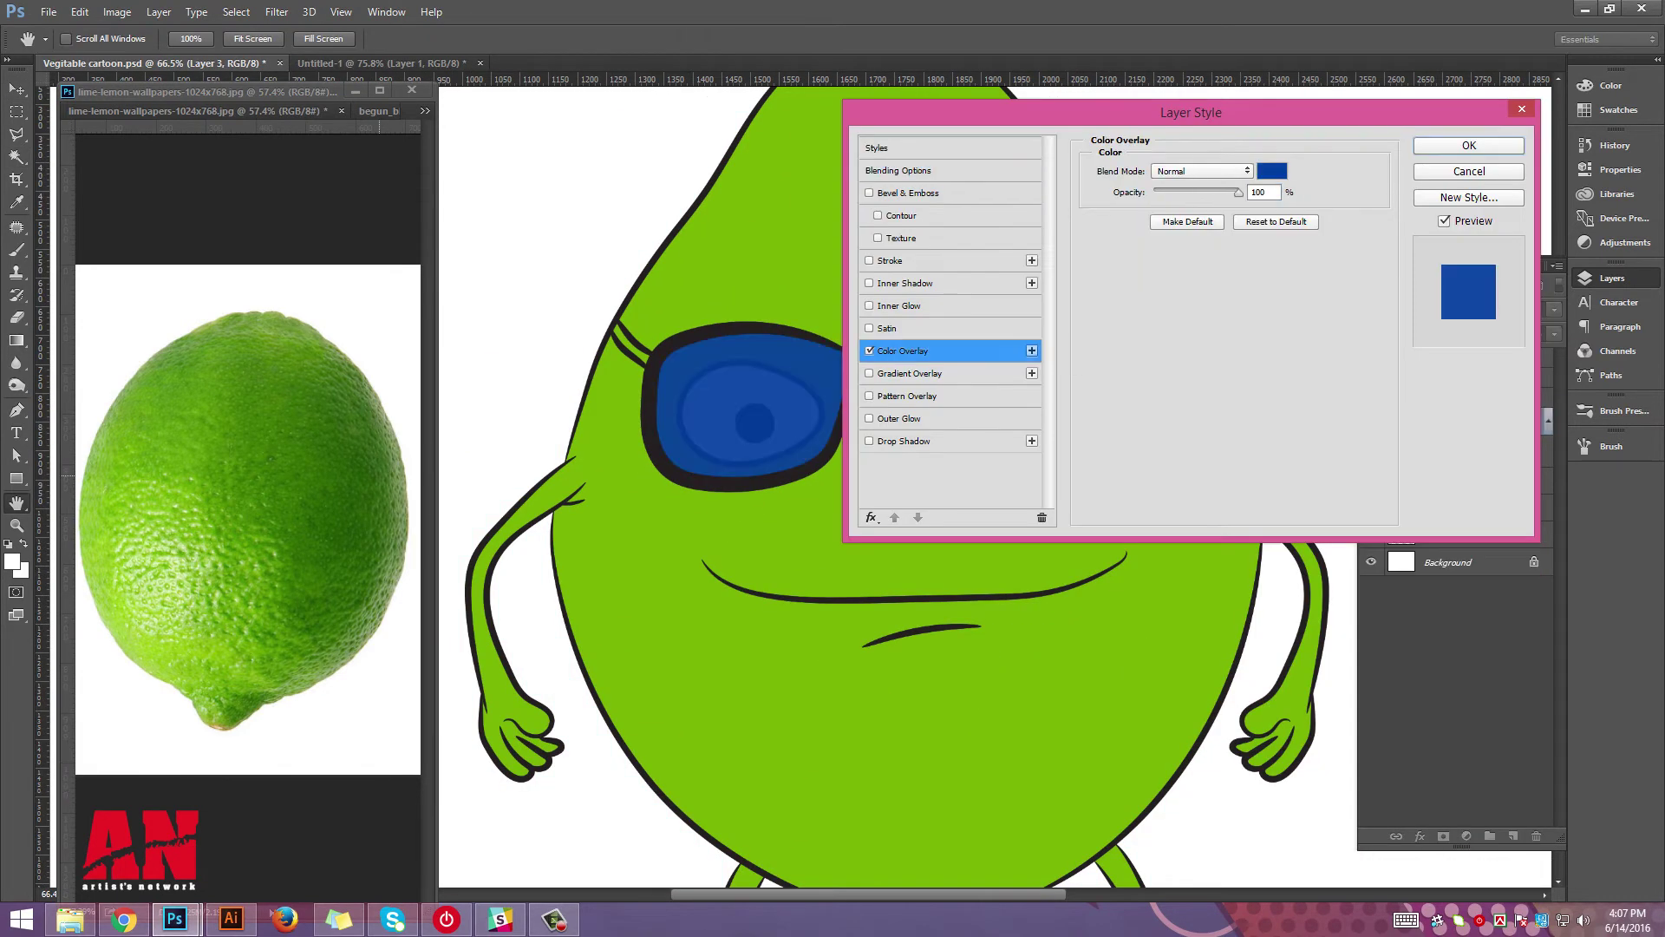
{"action": "left_click", "coordinate": [1272, 170]}
{"action": "left_click", "coordinate": [1198, 408]}
{"action": "left_click", "coordinate": [1057, 465]}
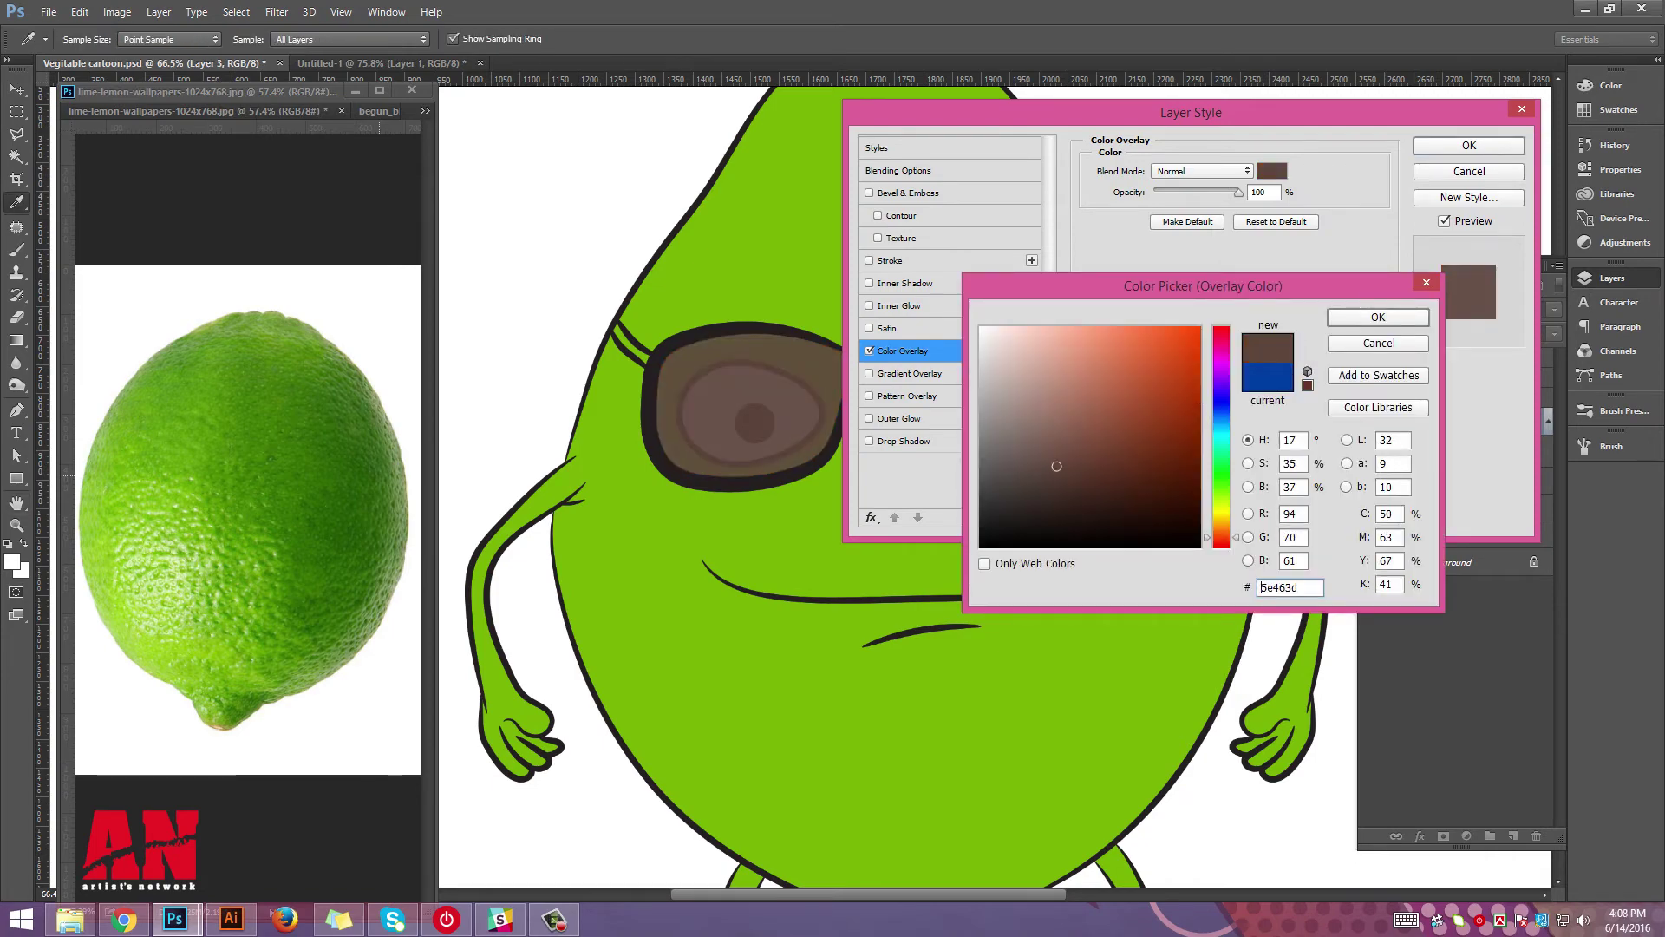
{"action": "key", "text": "Return"}
{"action": "key", "text": "Return"}
{"action": "key", "text": "ctrl+j"}
Duplicate the tinted lens, flip it onto the right eye, and nudge it into the frame.
{"action": "key", "text": "ctrl+minus"}
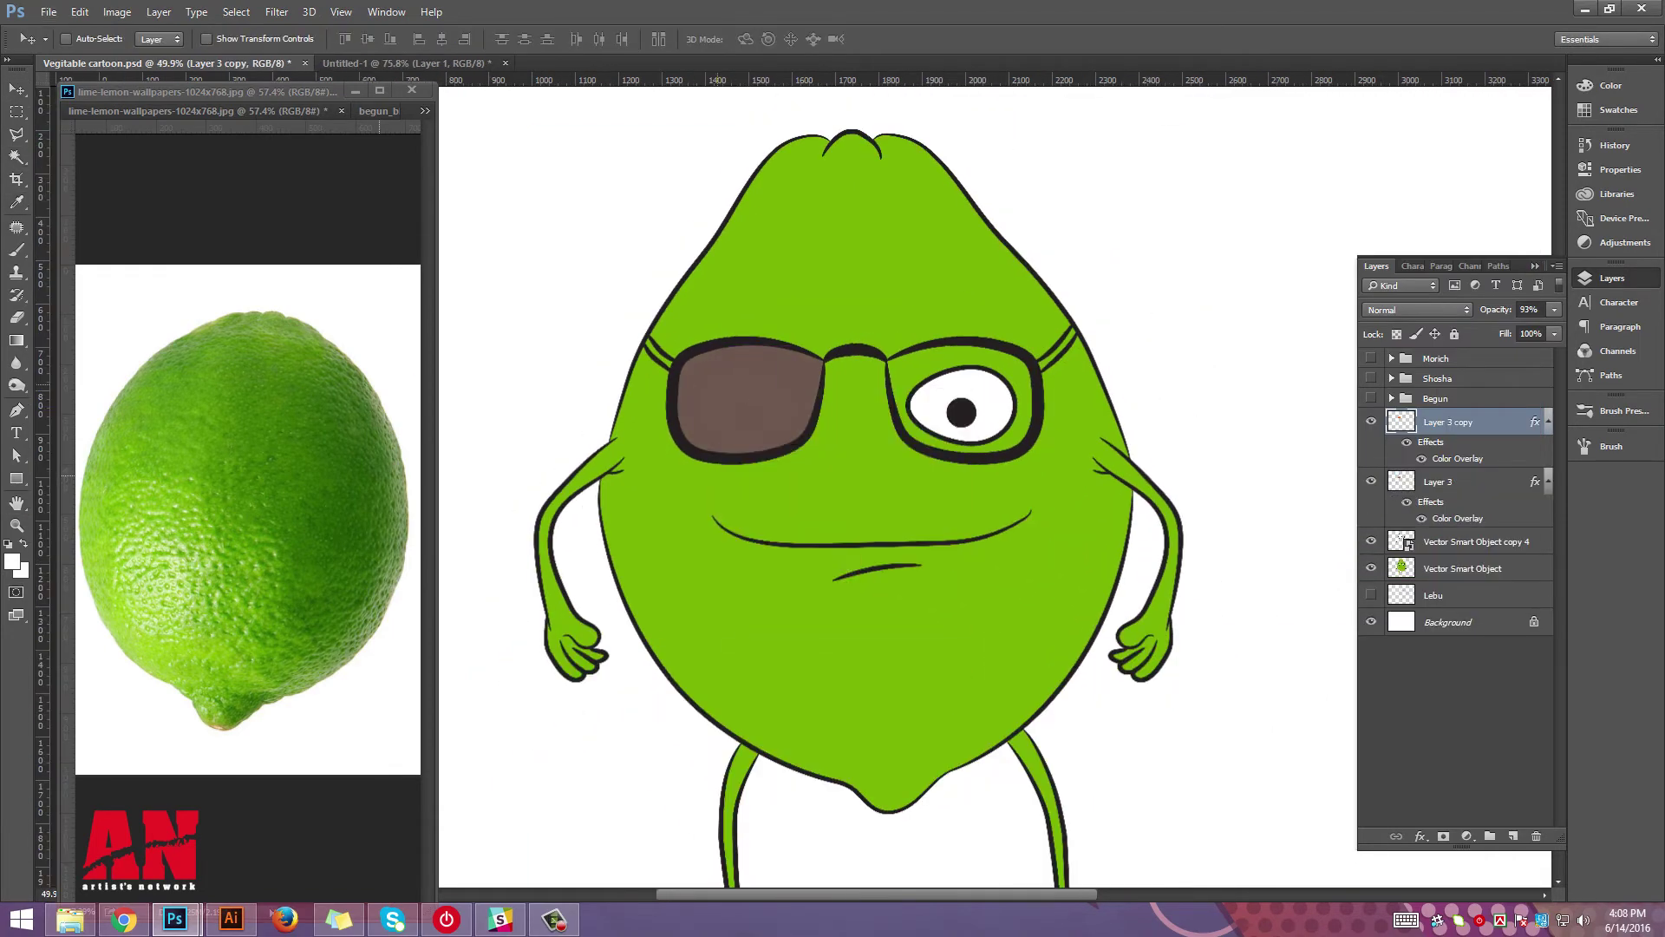
{"action": "key", "text": "ctrl+t"}
{"action": "scroll", "coordinate": [911, 347], "scroll_direction": "up", "scroll_amount": 5}
{"action": "scroll", "coordinate": [910, 347], "scroll_direction": "up", "scroll_amount": 2}
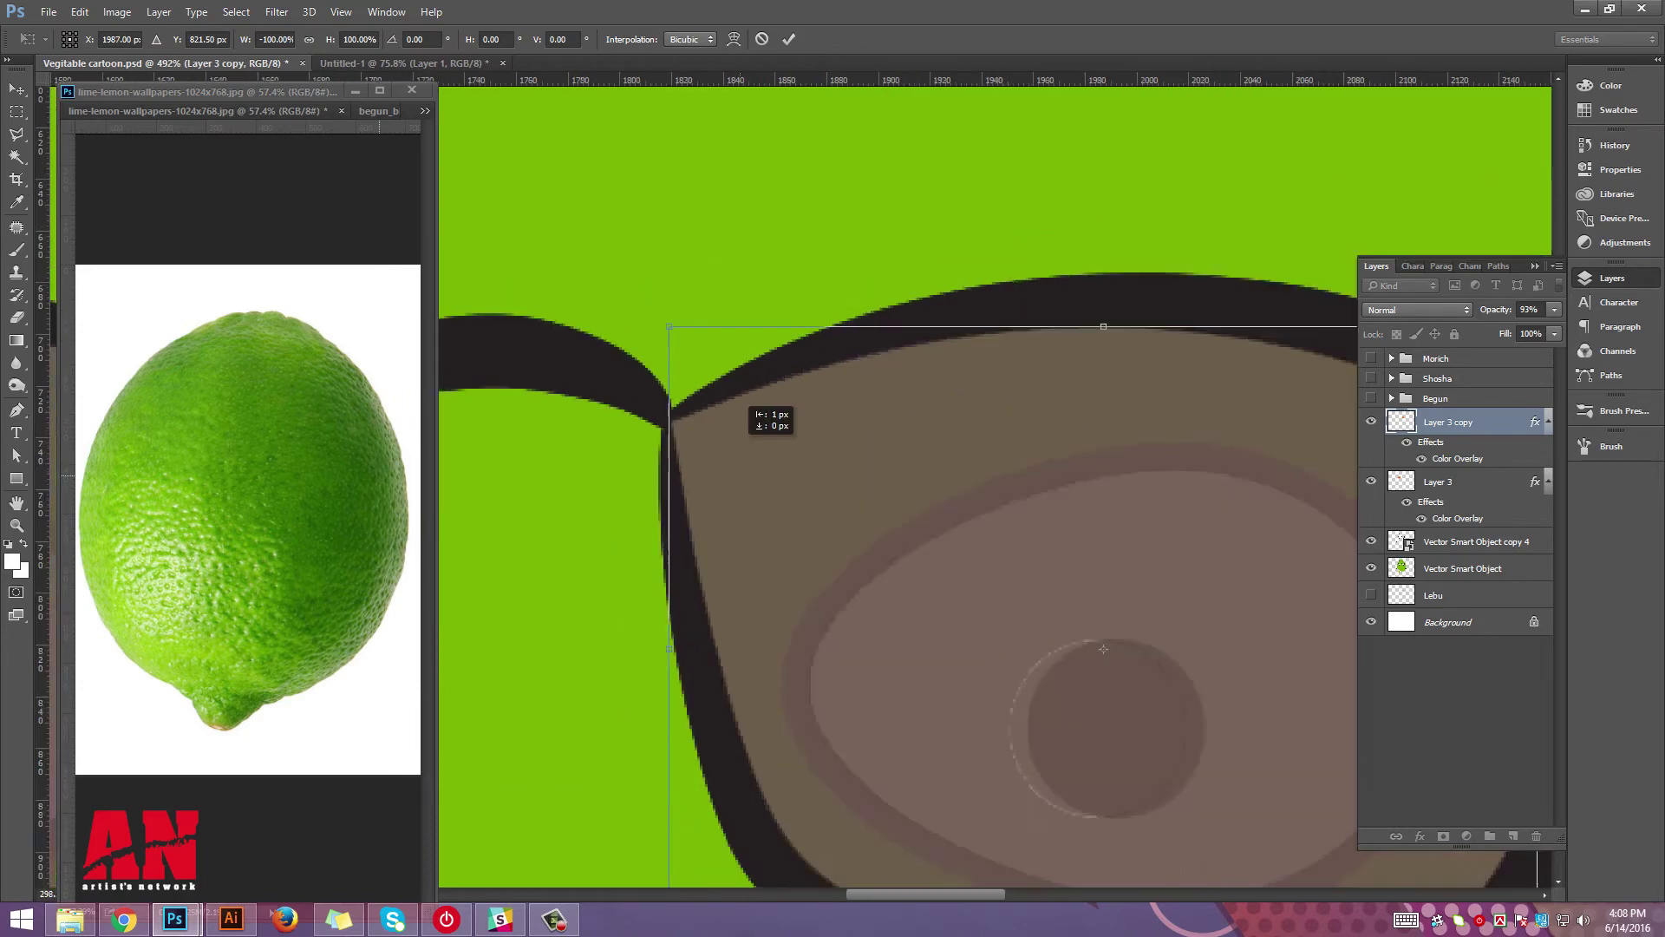
{"action": "key", "text": "Return"}
{"action": "scroll", "coordinate": [911, 477], "scroll_direction": "down", "scroll_amount": 5}
{"action": "scroll", "coordinate": [911, 477], "scroll_direction": "up", "scroll_amount": 3}
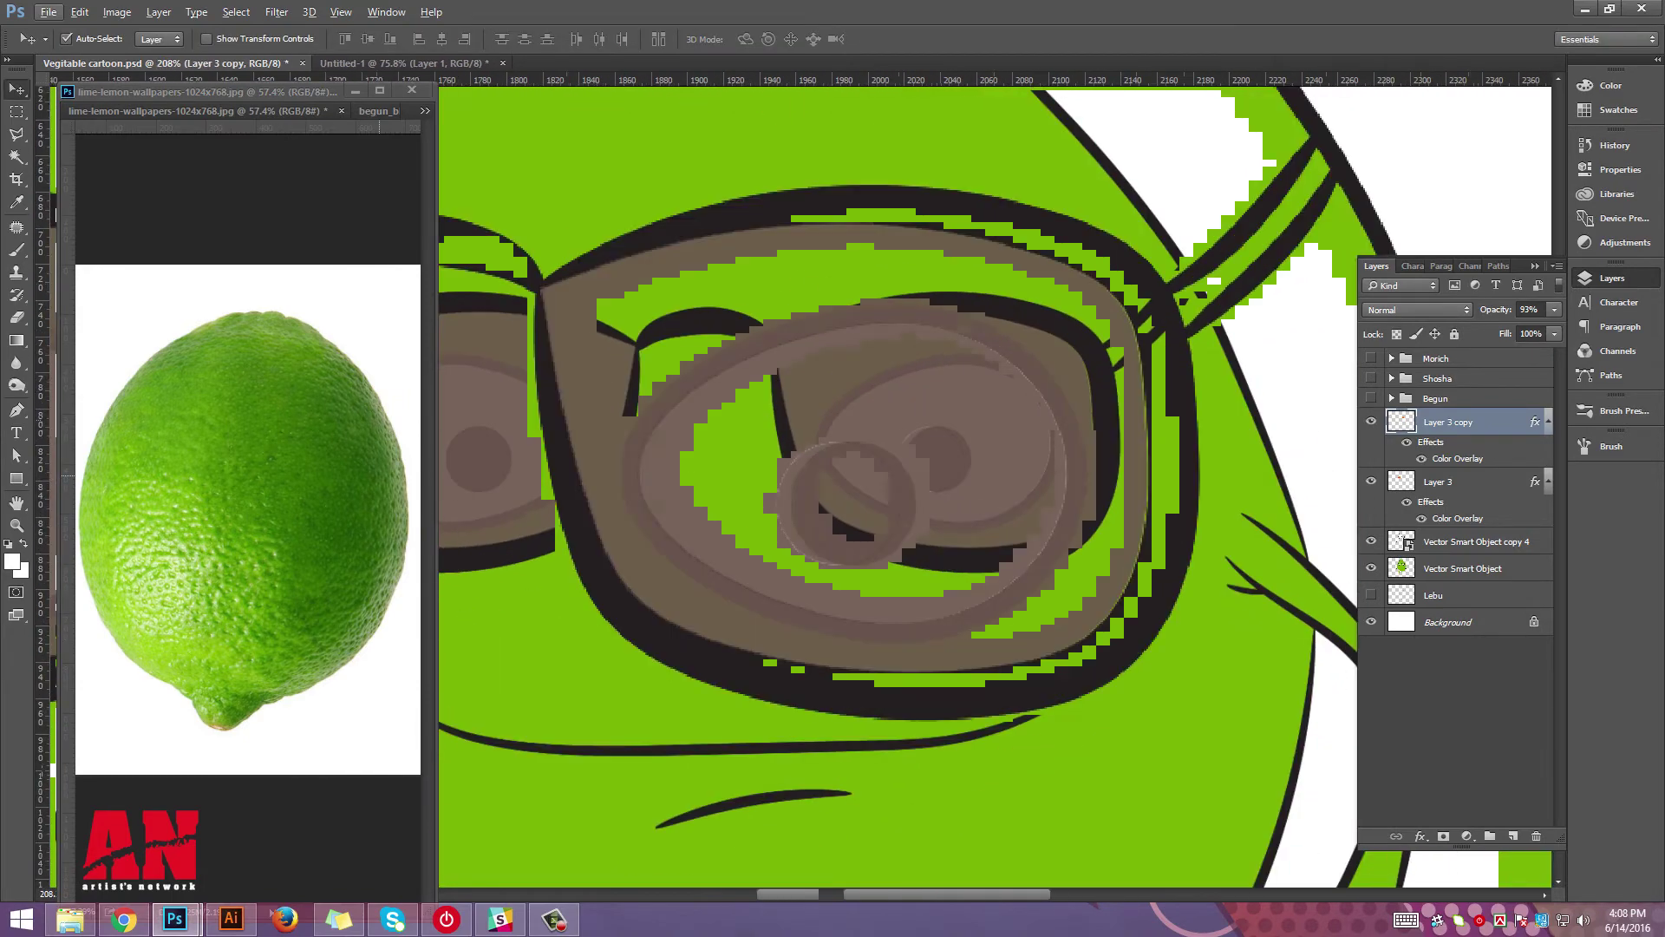
{"action": "key", "text": "Right"}
{"action": "key", "text": "Right"}
{"action": "key", "text": "Right"}
{"action": "key", "text": "Right"}
{"action": "key", "text": "Right"}
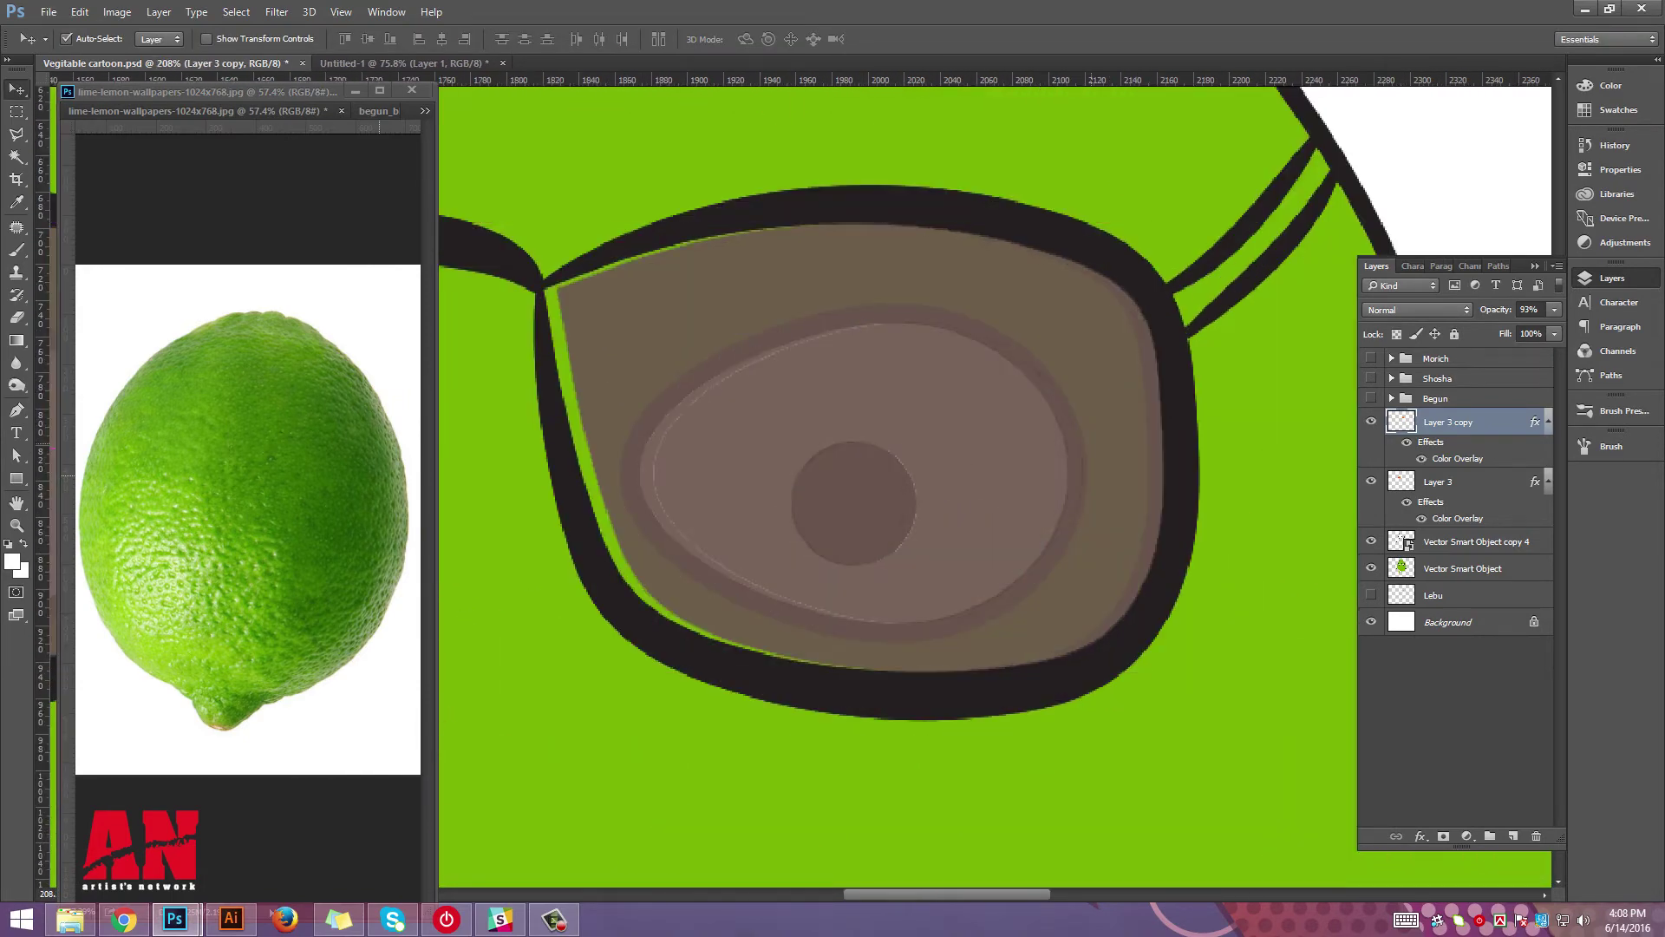
{"action": "key", "text": "Left"}
{"action": "key", "text": "Left"}
{"action": "key", "text": "Left"}
Zoom out to the whole face and make the Vector Smart Object layer active.
{"action": "key", "text": "b"}
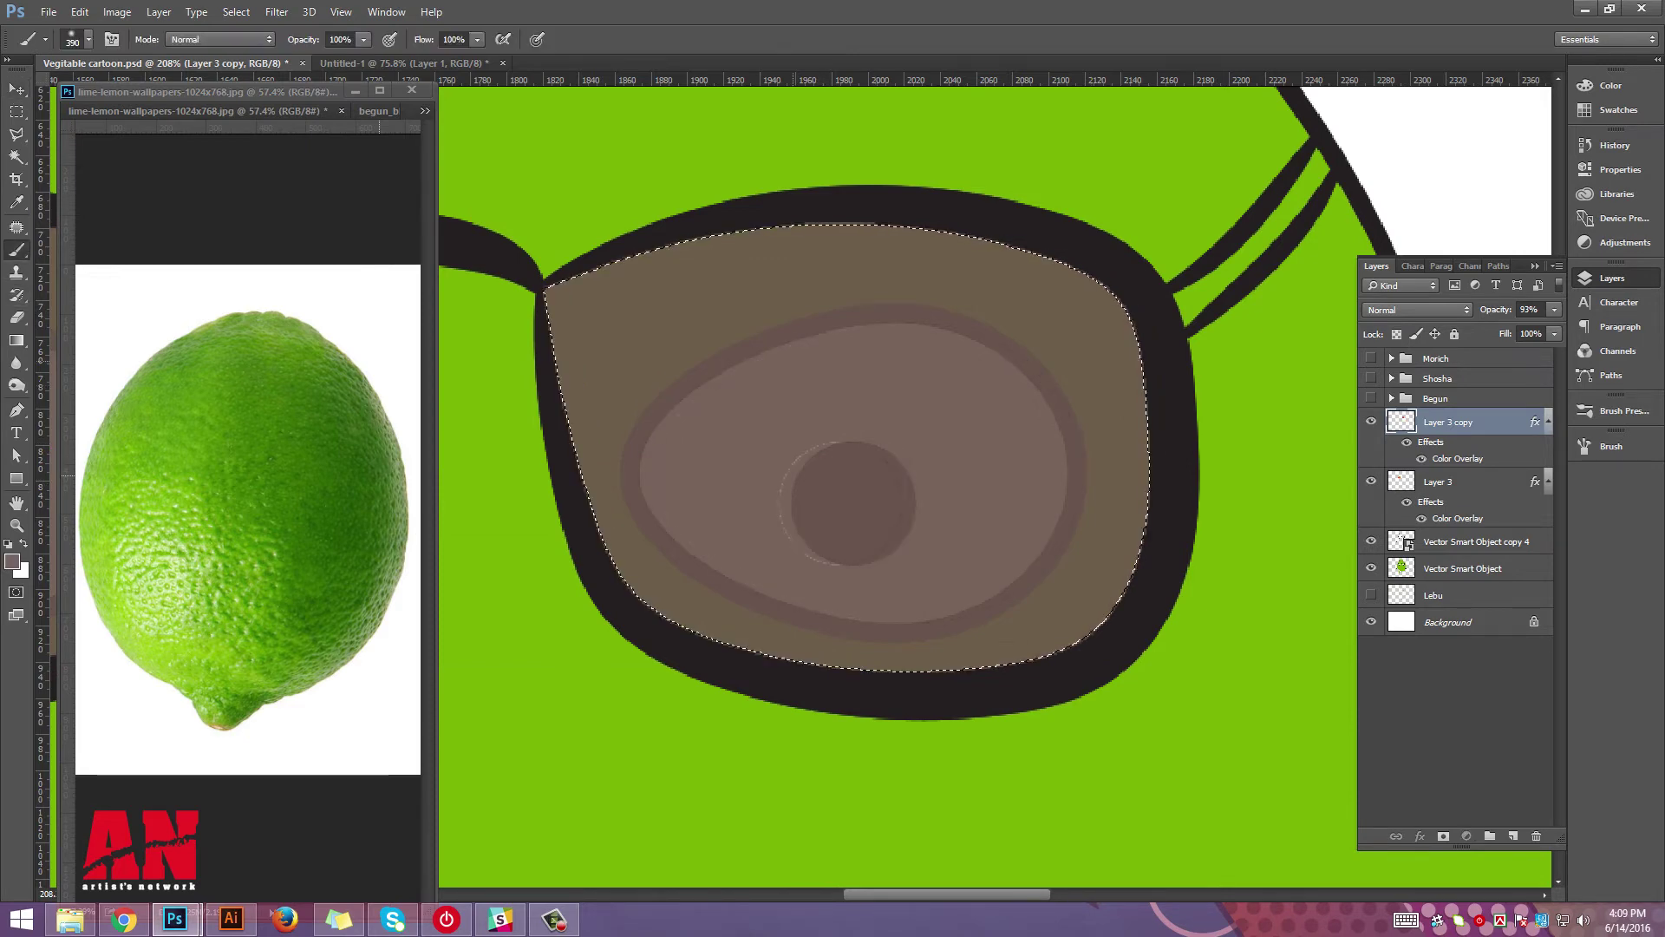
{"action": "scroll", "coordinate": [867, 477], "scroll_direction": "down", "scroll_amount": 6}
{"action": "key", "text": "v"}
{"action": "scroll", "coordinate": [867, 477], "scroll_direction": "down", "scroll_amount": 1}
{"action": "left_click", "coordinate": [1463, 569]}
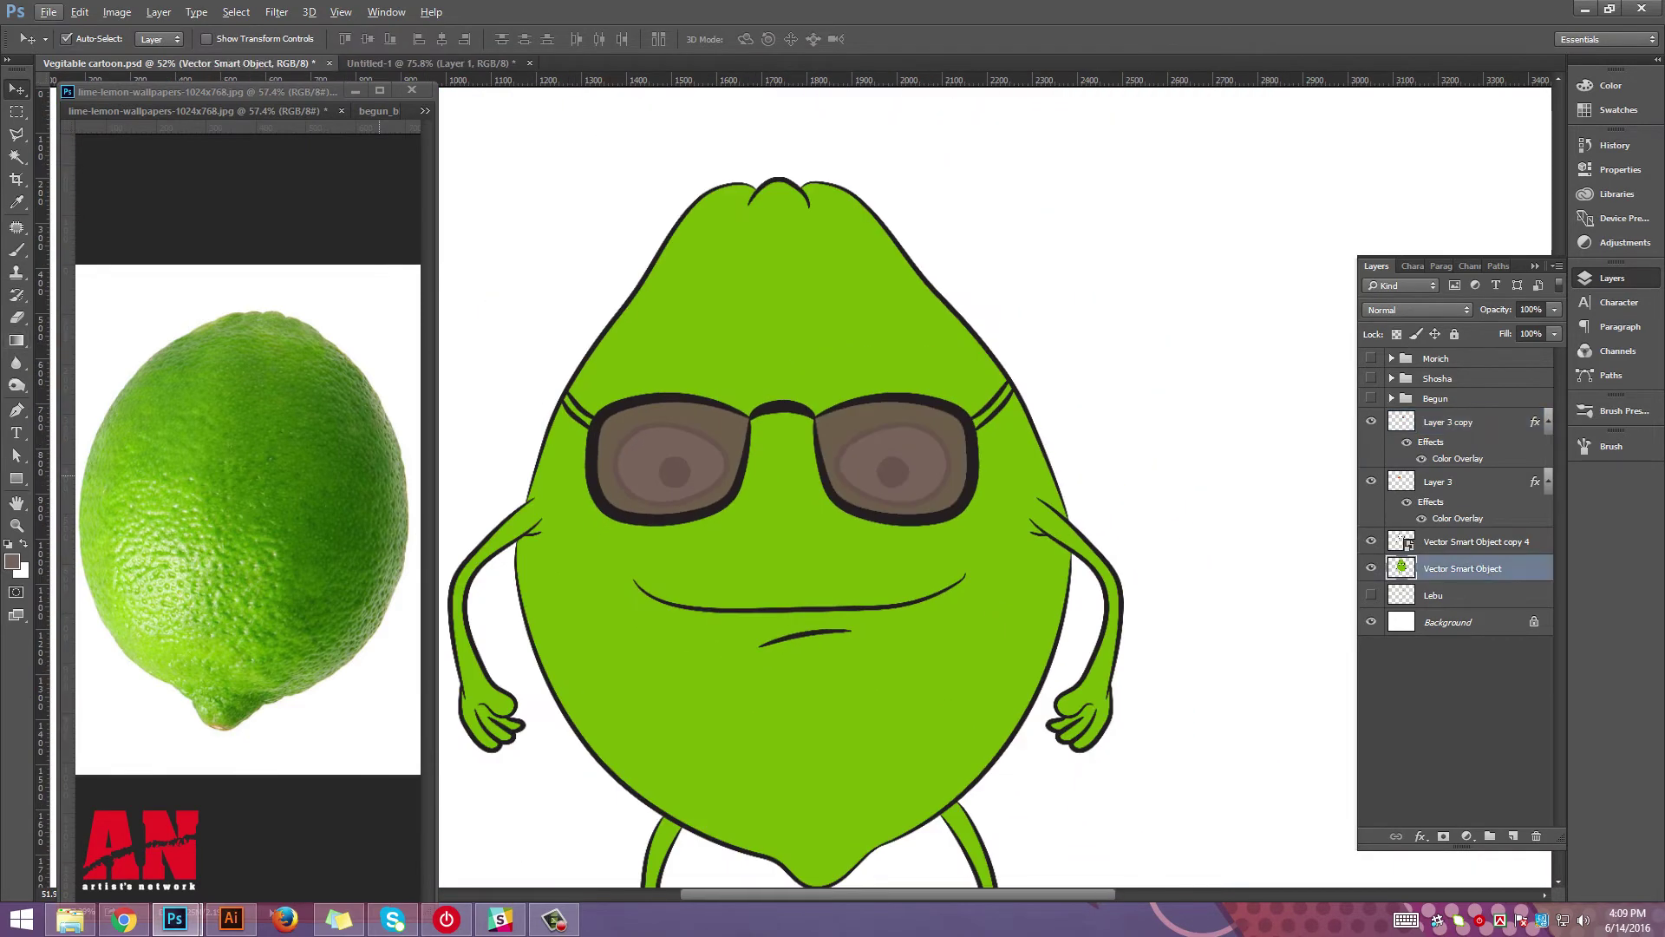
{"action": "key", "text": "g"}
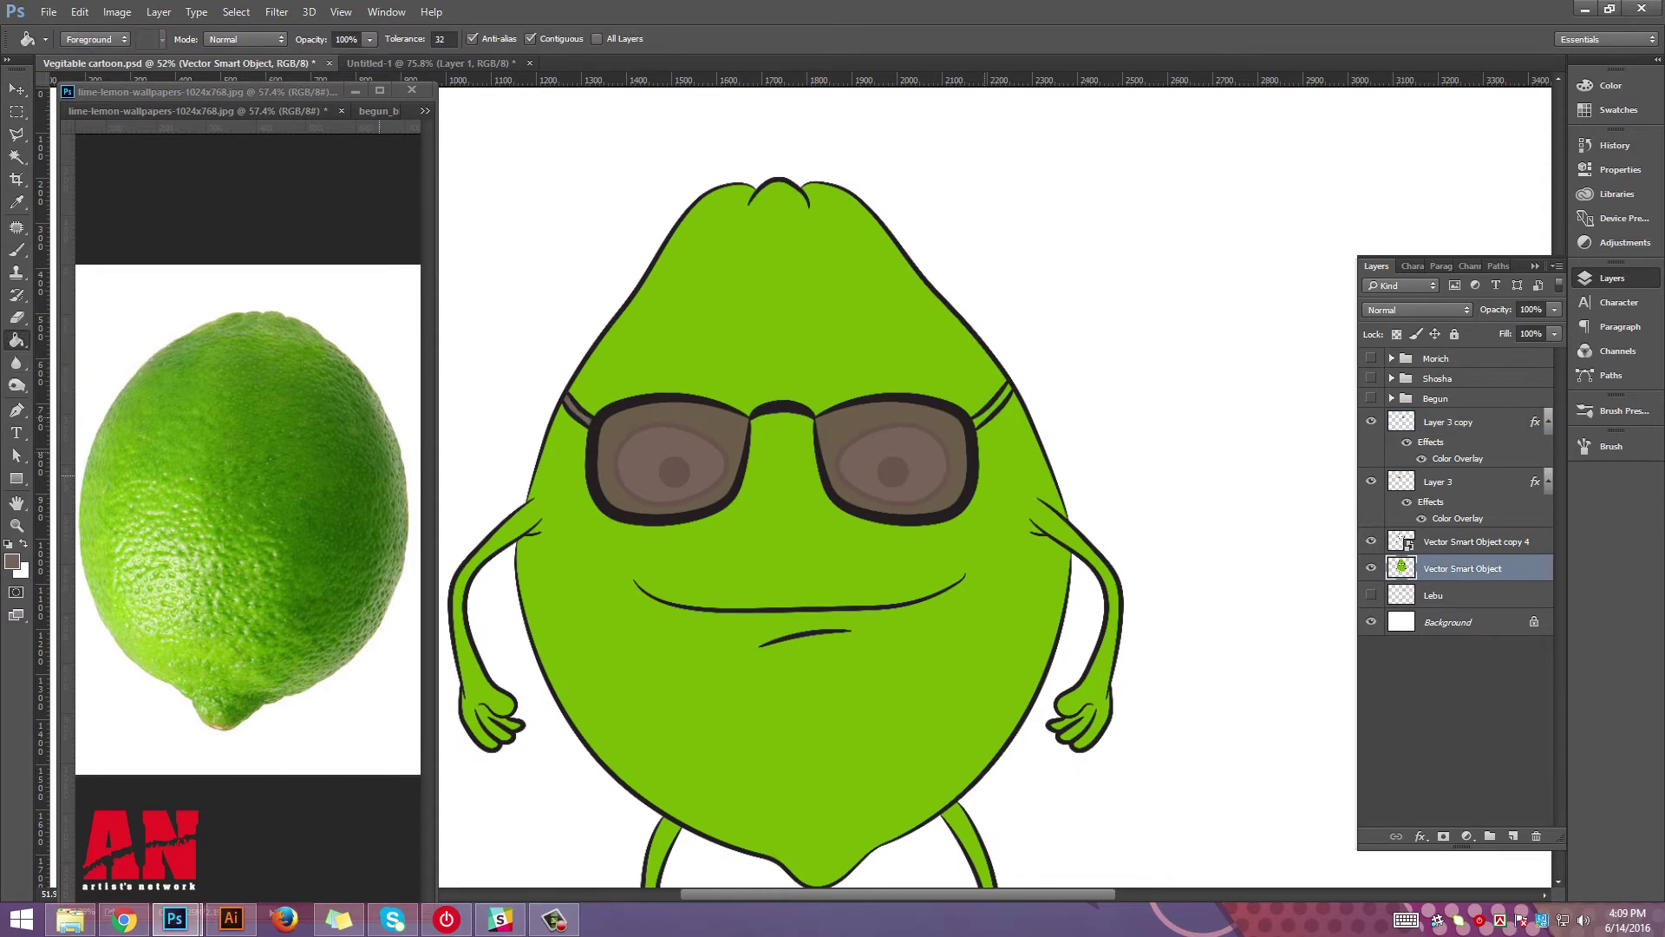
{"action": "key", "text": "v"}
{"action": "scroll", "coordinate": [868, 477], "scroll_direction": "down", "scroll_amount": 1}
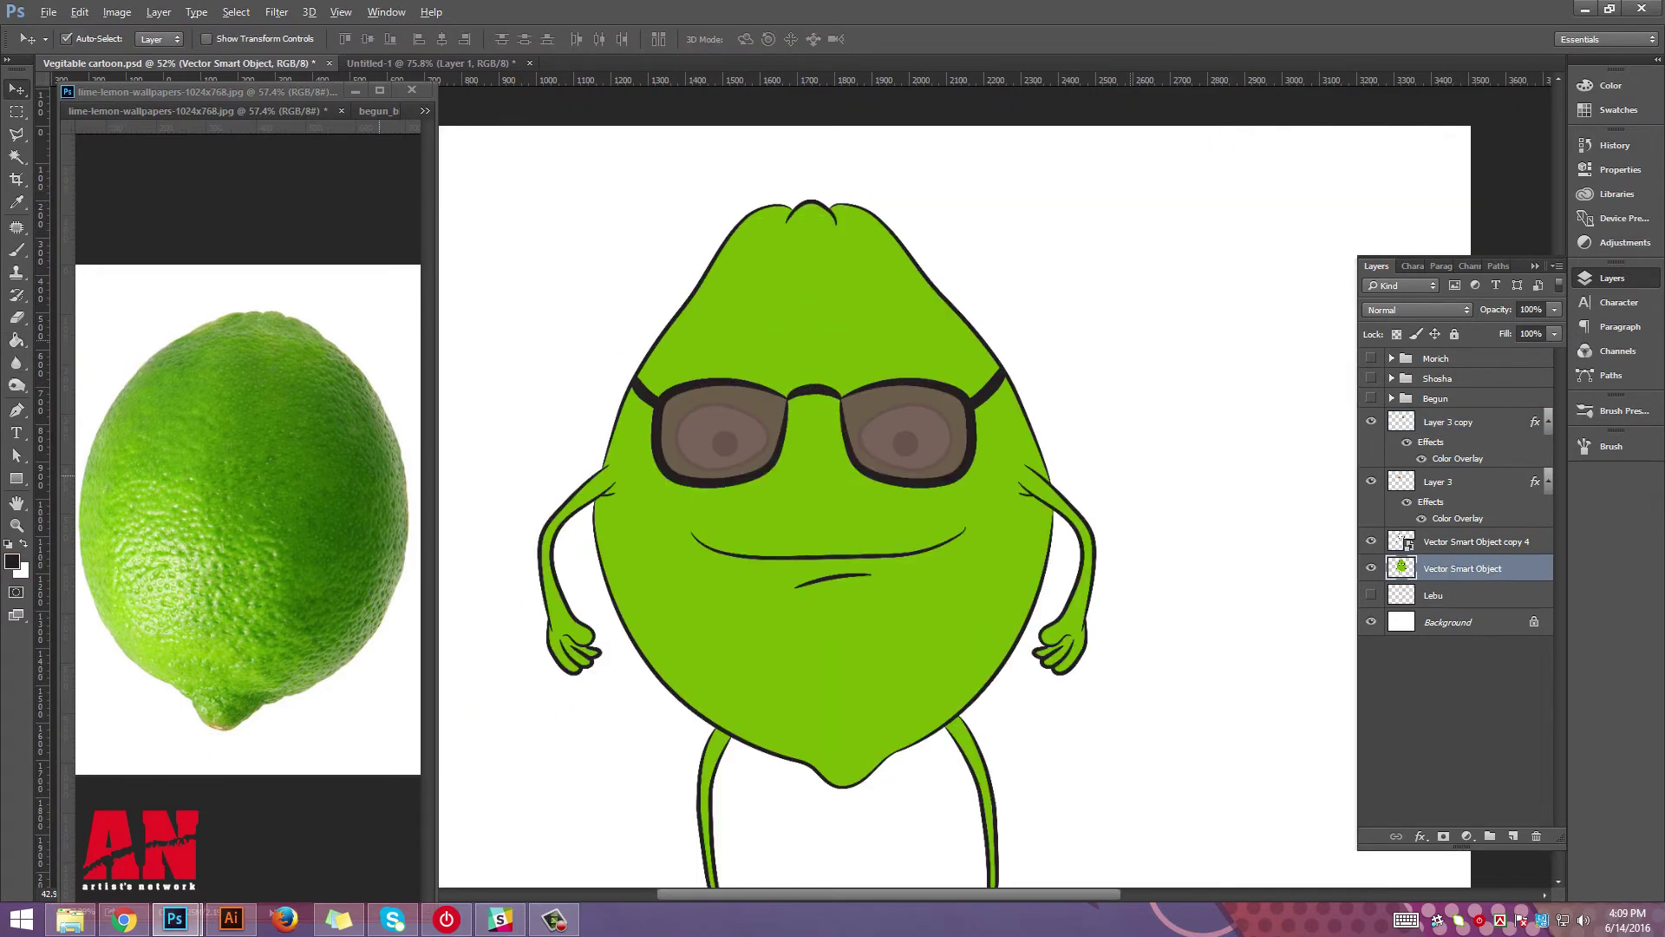
{"action": "scroll", "coordinate": [824, 486], "scroll_direction": "down", "scroll_amount": 2}
On a new layer, paint white 48 px glare streaks on both lenses.
{"action": "key", "text": "ctrl+shift+alt+n"}
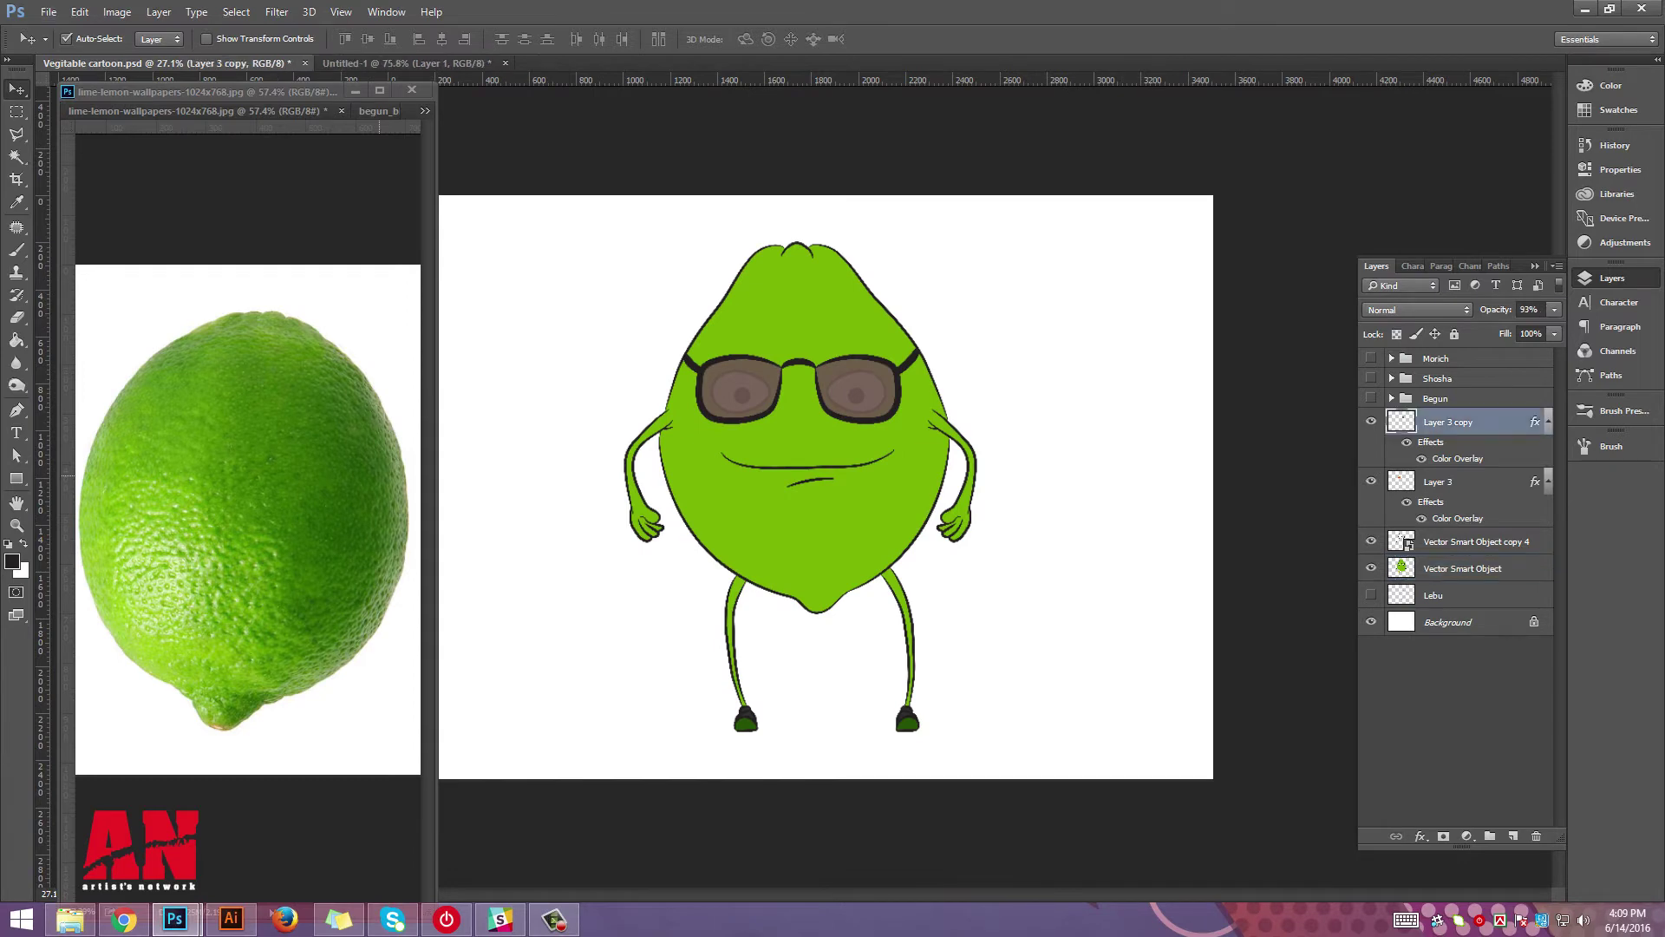
{"action": "scroll", "coordinate": [810, 421], "scroll_direction": "up", "scroll_amount": 2}
{"action": "key", "text": "b"}
{"action": "key", "text": "x"}
{"action": "right_click", "coordinate": [975, 304]}
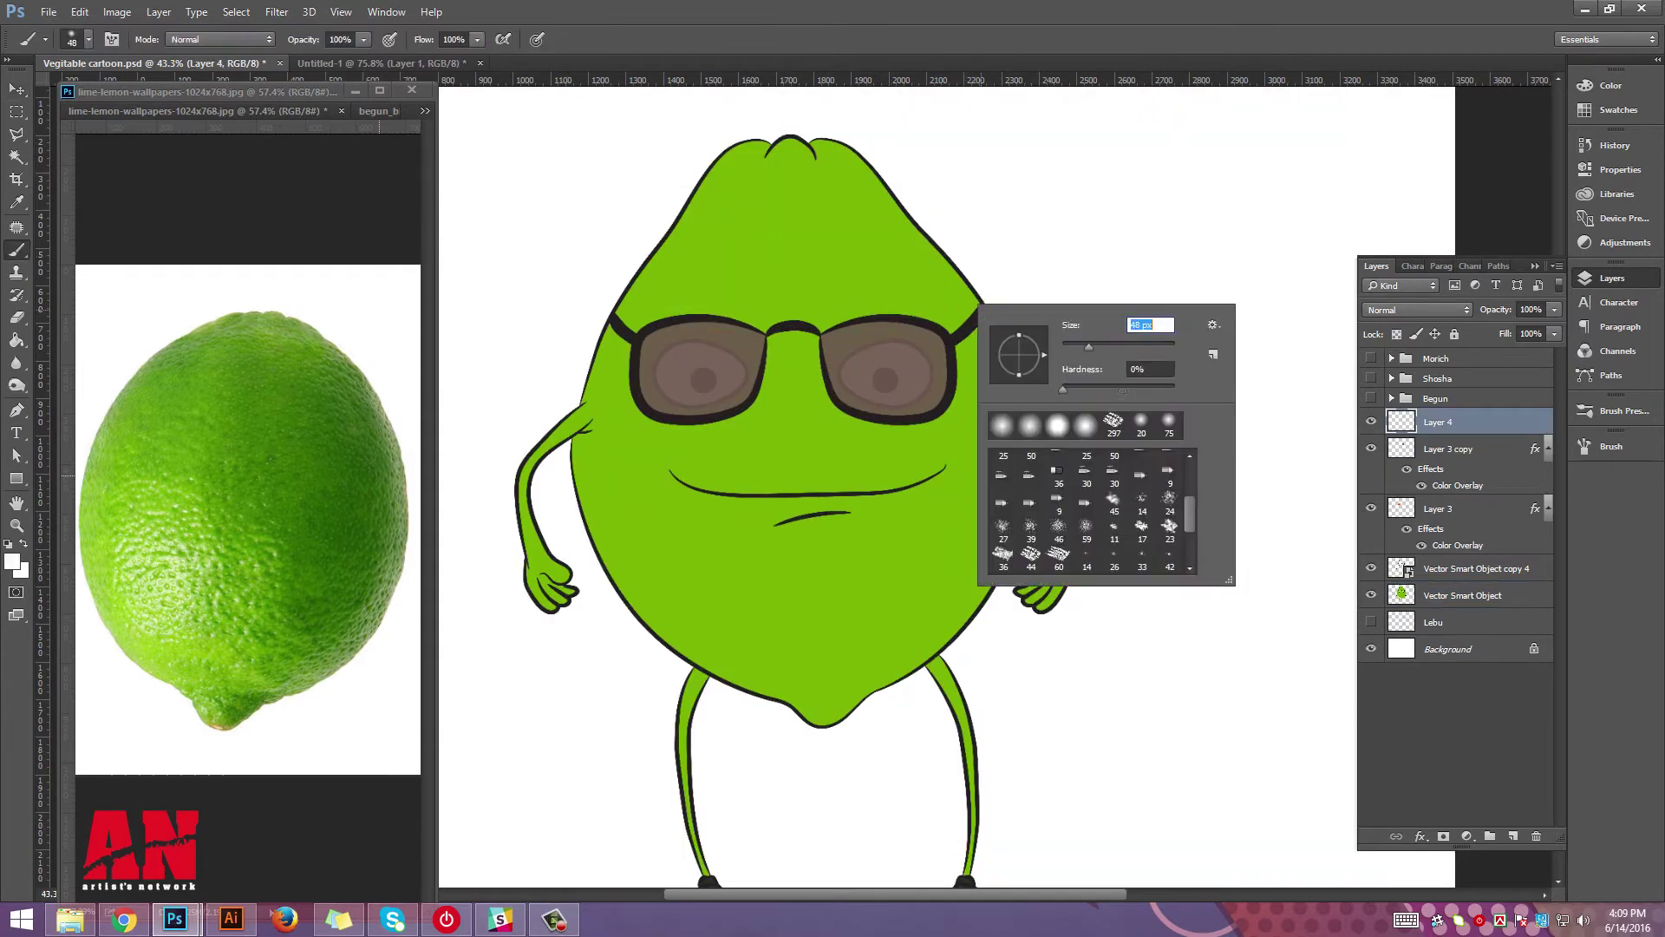
{"action": "left_click_drag", "start_coordinate": [1167, 328], "coordinate": [1128, 328]}
{"action": "left_click_drag", "start_coordinate": [687, 334], "coordinate": [655, 401]}
{"action": "left_click_drag", "start_coordinate": [736, 333], "coordinate": [694, 404]}
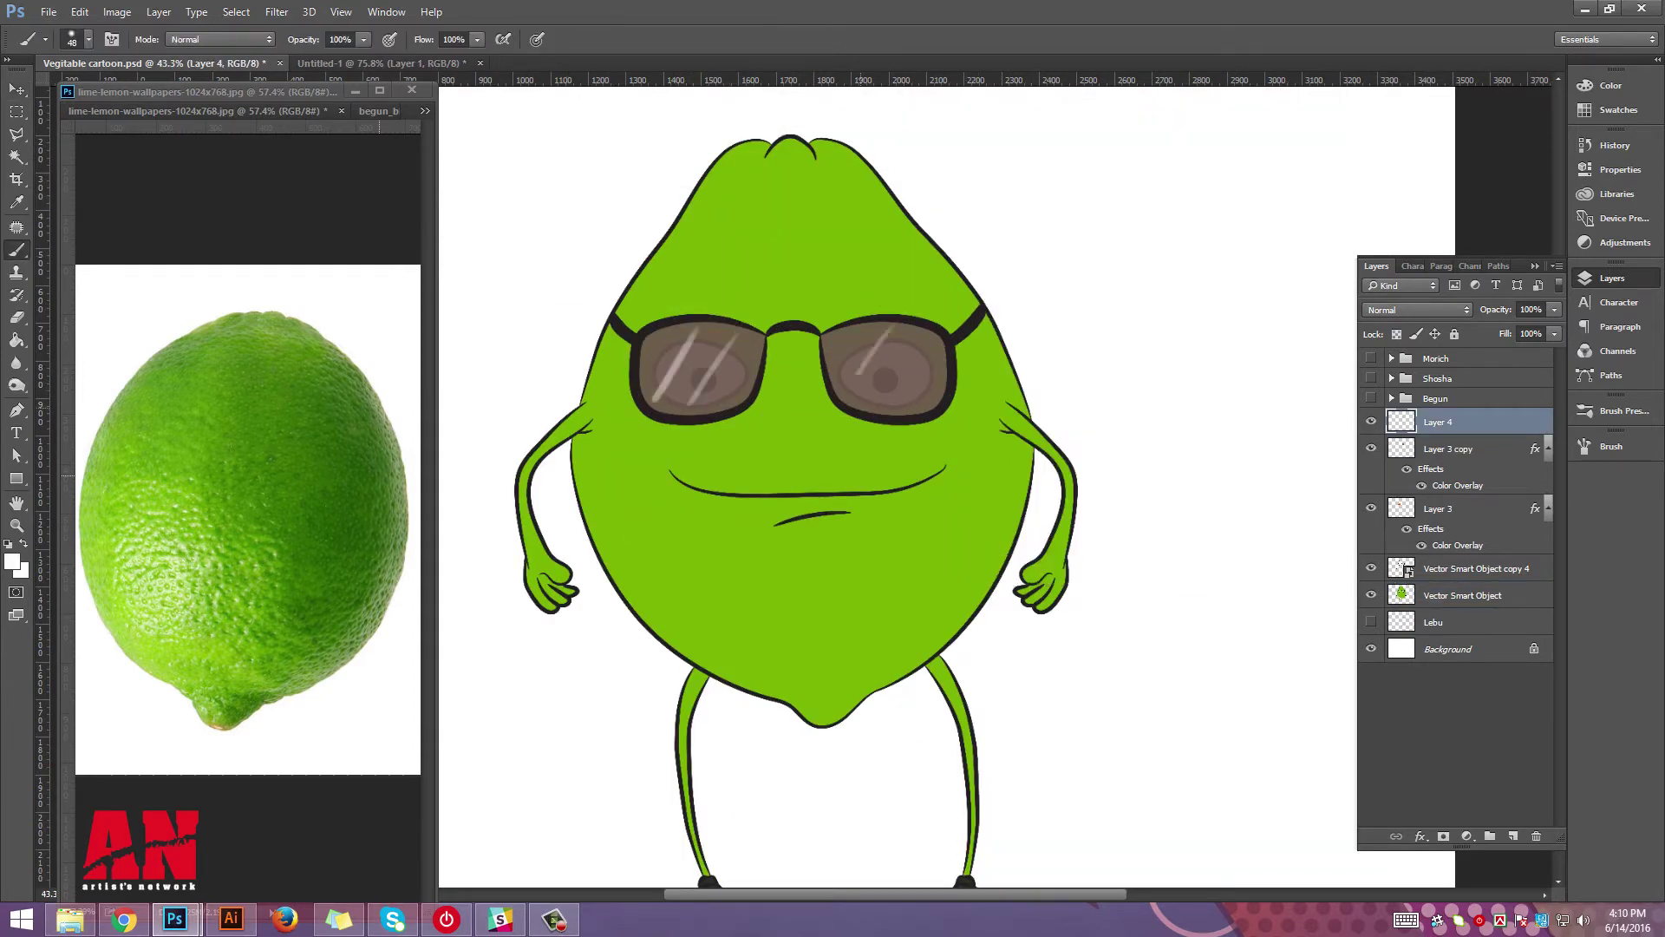
{"action": "left_click_drag", "start_coordinate": [902, 349], "coordinate": [865, 404]}
Group the character's layers into a group named 'Lebu' and expand it.
{"action": "left_click", "coordinate": [1433, 622], "text": "shift"}
{"action": "key", "text": "ctrl+g"}
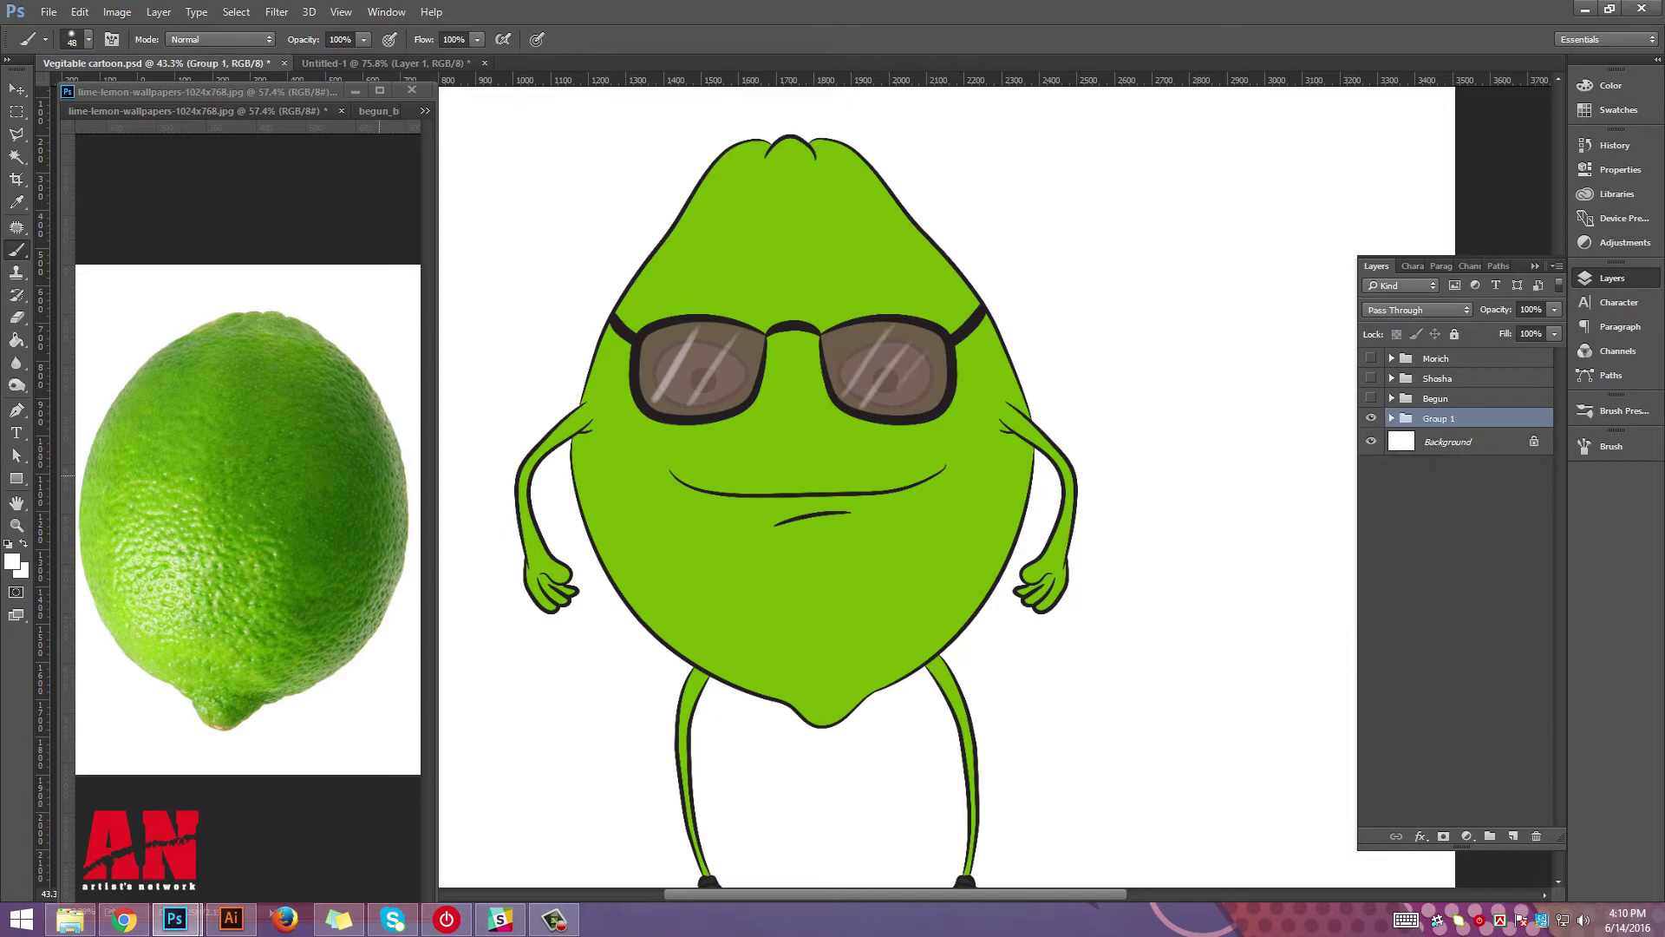
{"action": "type", "text": "Lebu"}
{"action": "key", "text": "Return"}
{"action": "left_click", "coordinate": [1391, 418]}
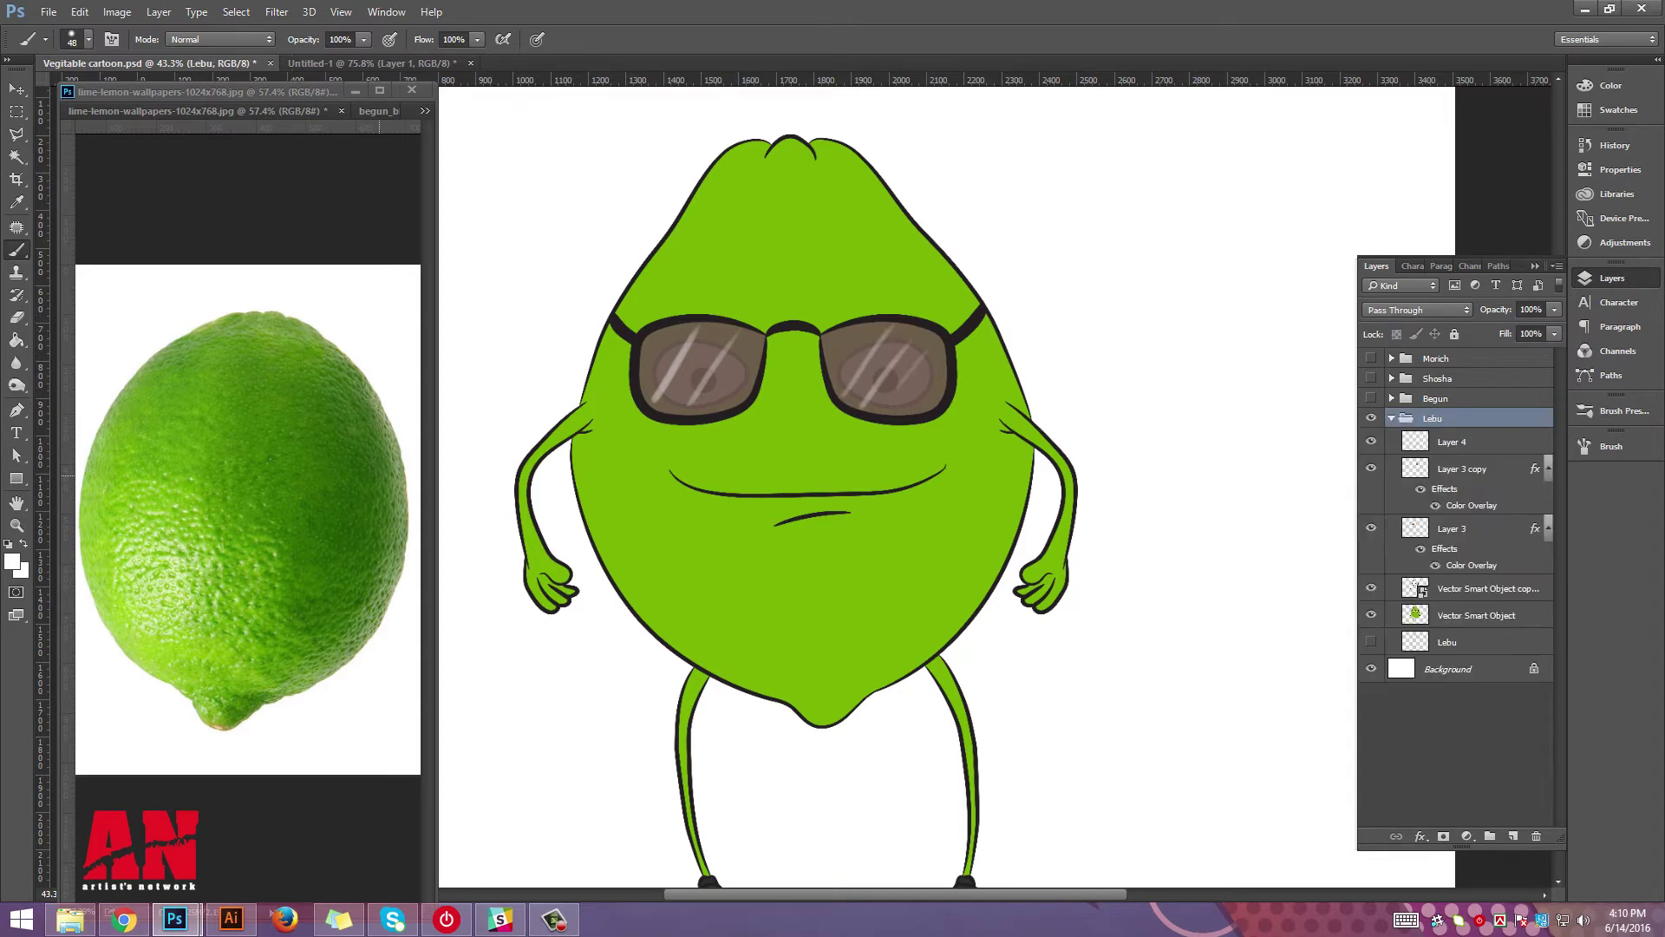
{"action": "left_click", "coordinate": [1476, 615]}
With a 148 px brush, highlight the head top light green and shade the upper-left head and lower-left body darker.
{"action": "right_click", "coordinate": [746, 379]}
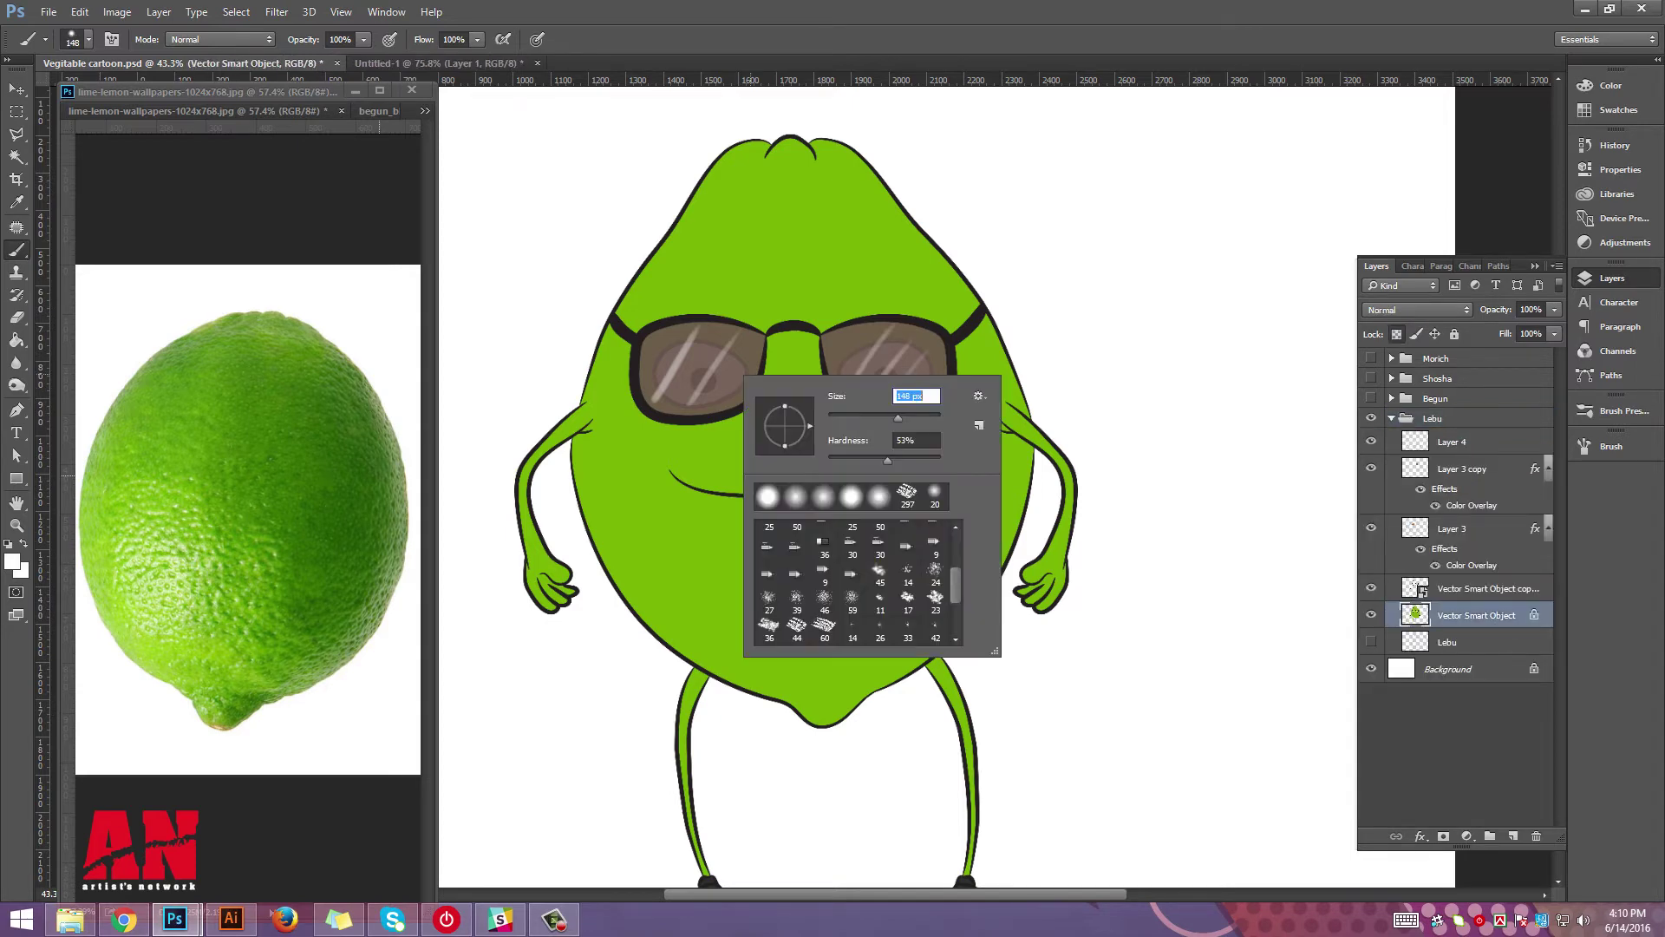
{"action": "left_click", "coordinate": [170, 583], "text": "alt"}
{"action": "left_click", "coordinate": [740, 164]}
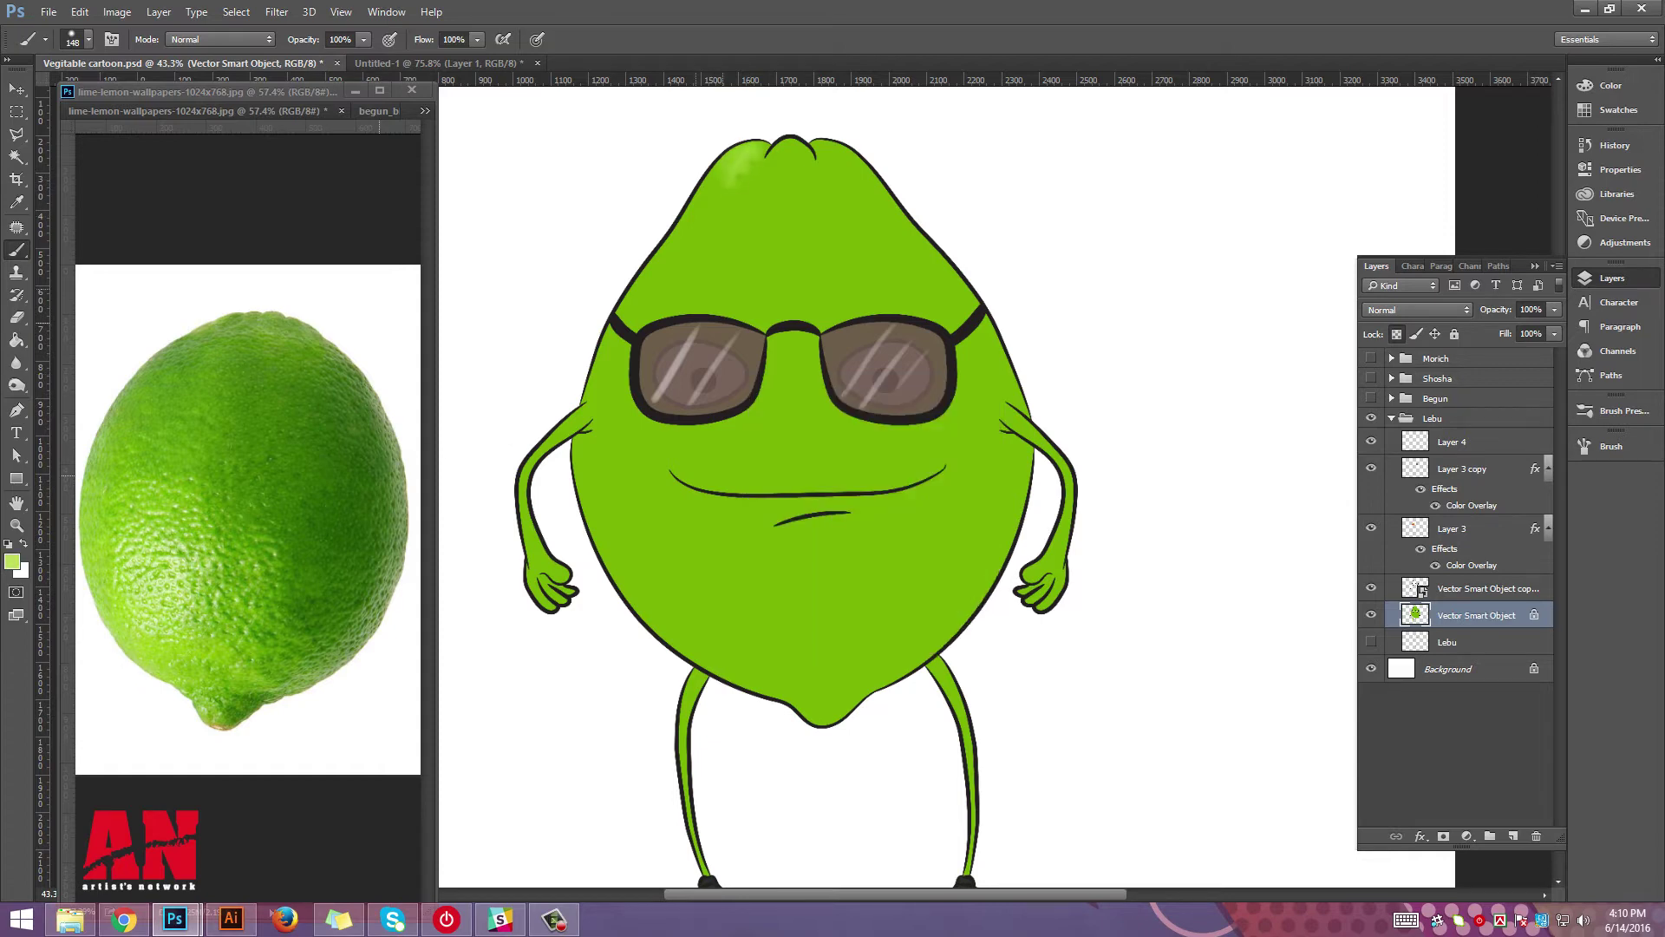
{"action": "left_click_drag", "start_coordinate": [791, 158], "coordinate": [845, 164]}
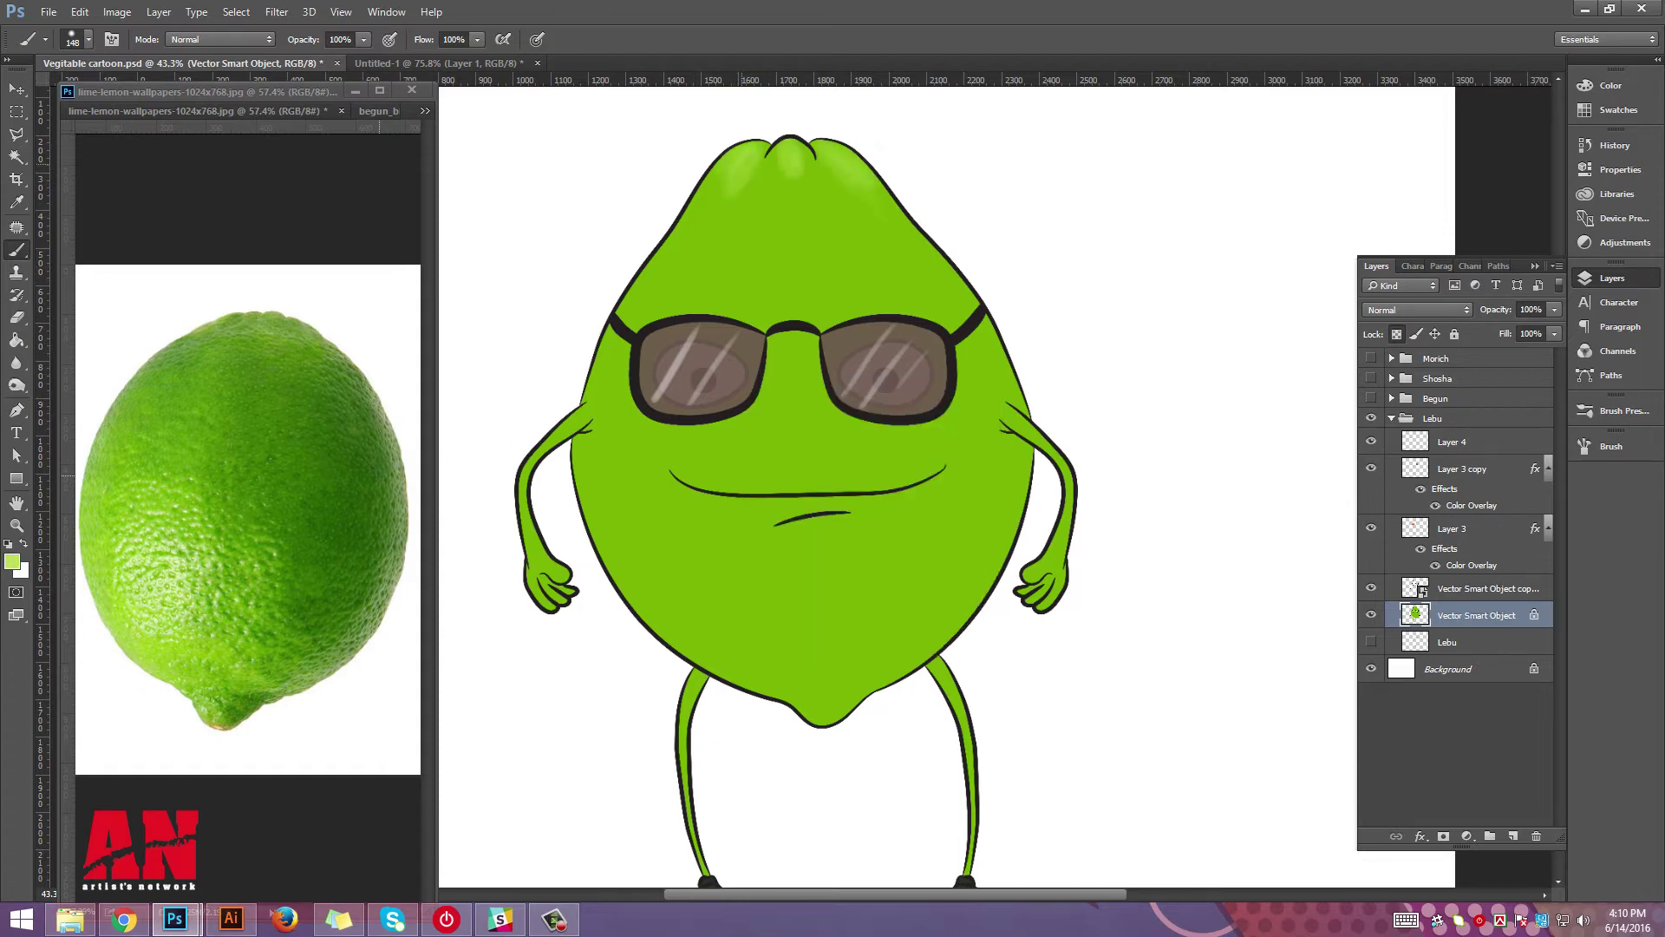
{"action": "left_click", "coordinate": [178, 701], "text": "alt"}
{"action": "left_click_drag", "start_coordinate": [637, 299], "coordinate": [694, 164]}
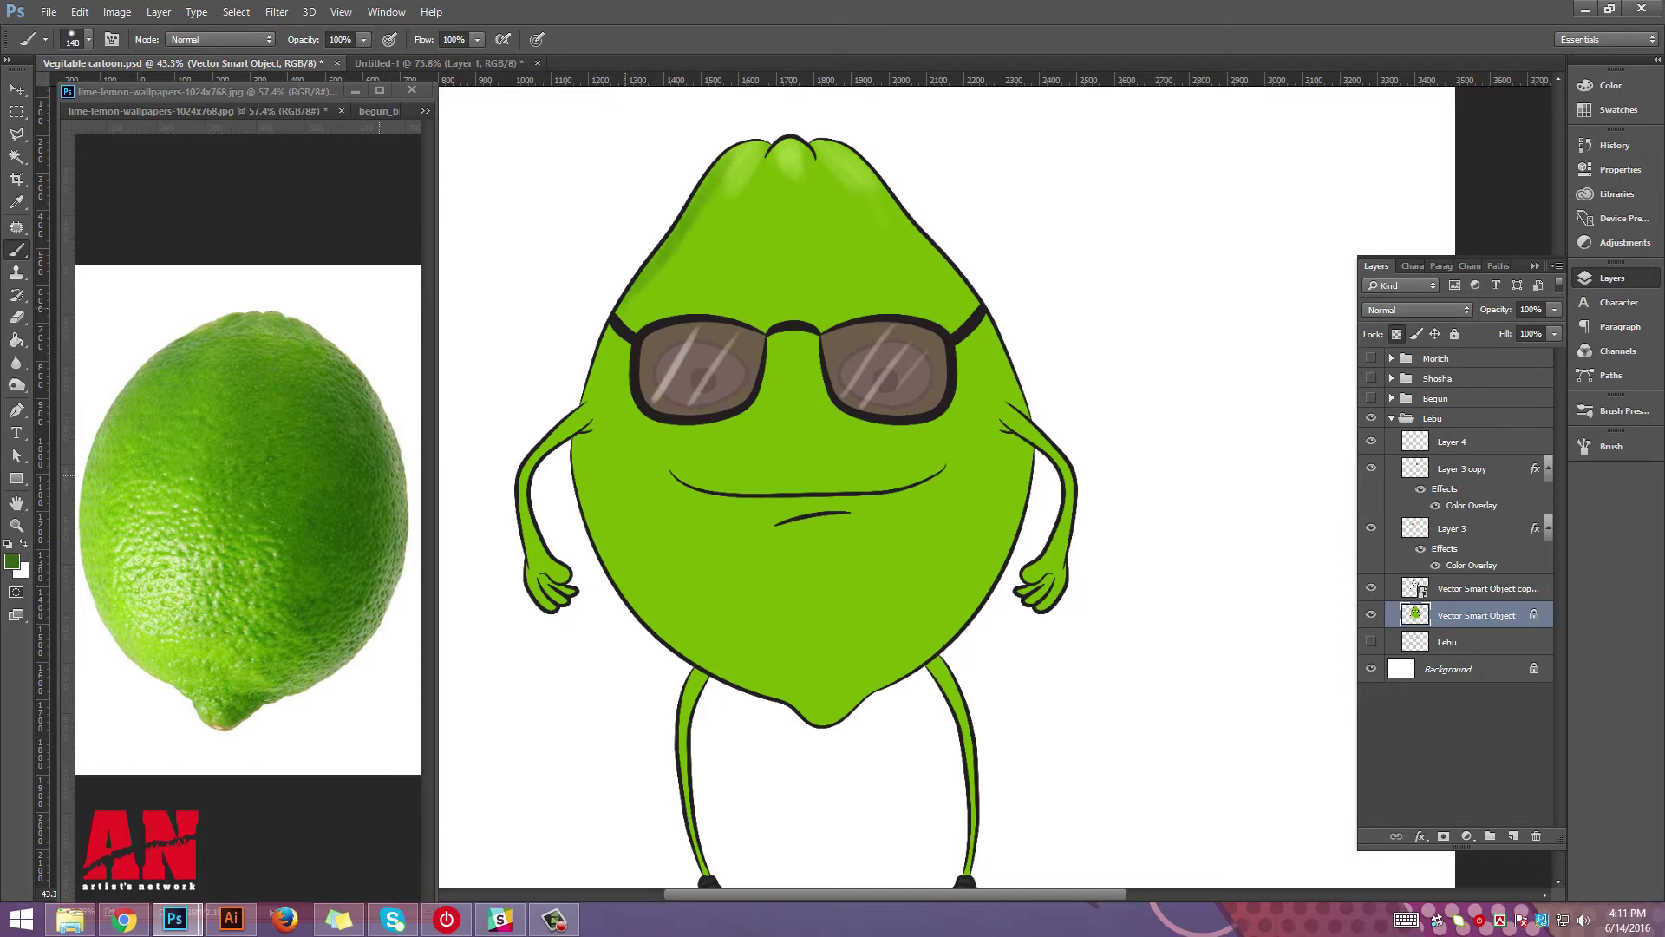
{"action": "mouse_move", "coordinate": [583, 421]}
{"action": "left_mouse_down"}
{"action": "mouse_move", "coordinate": [811, 715]}
{"action": "mouse_move", "coordinate": [1015, 434]}
{"action": "left_mouse_up"}
Sample lighter and darker greens and adjust the brush size to 60, 173, then 61 px.
{"action": "left_click", "coordinate": [781, 608], "text": "alt"}
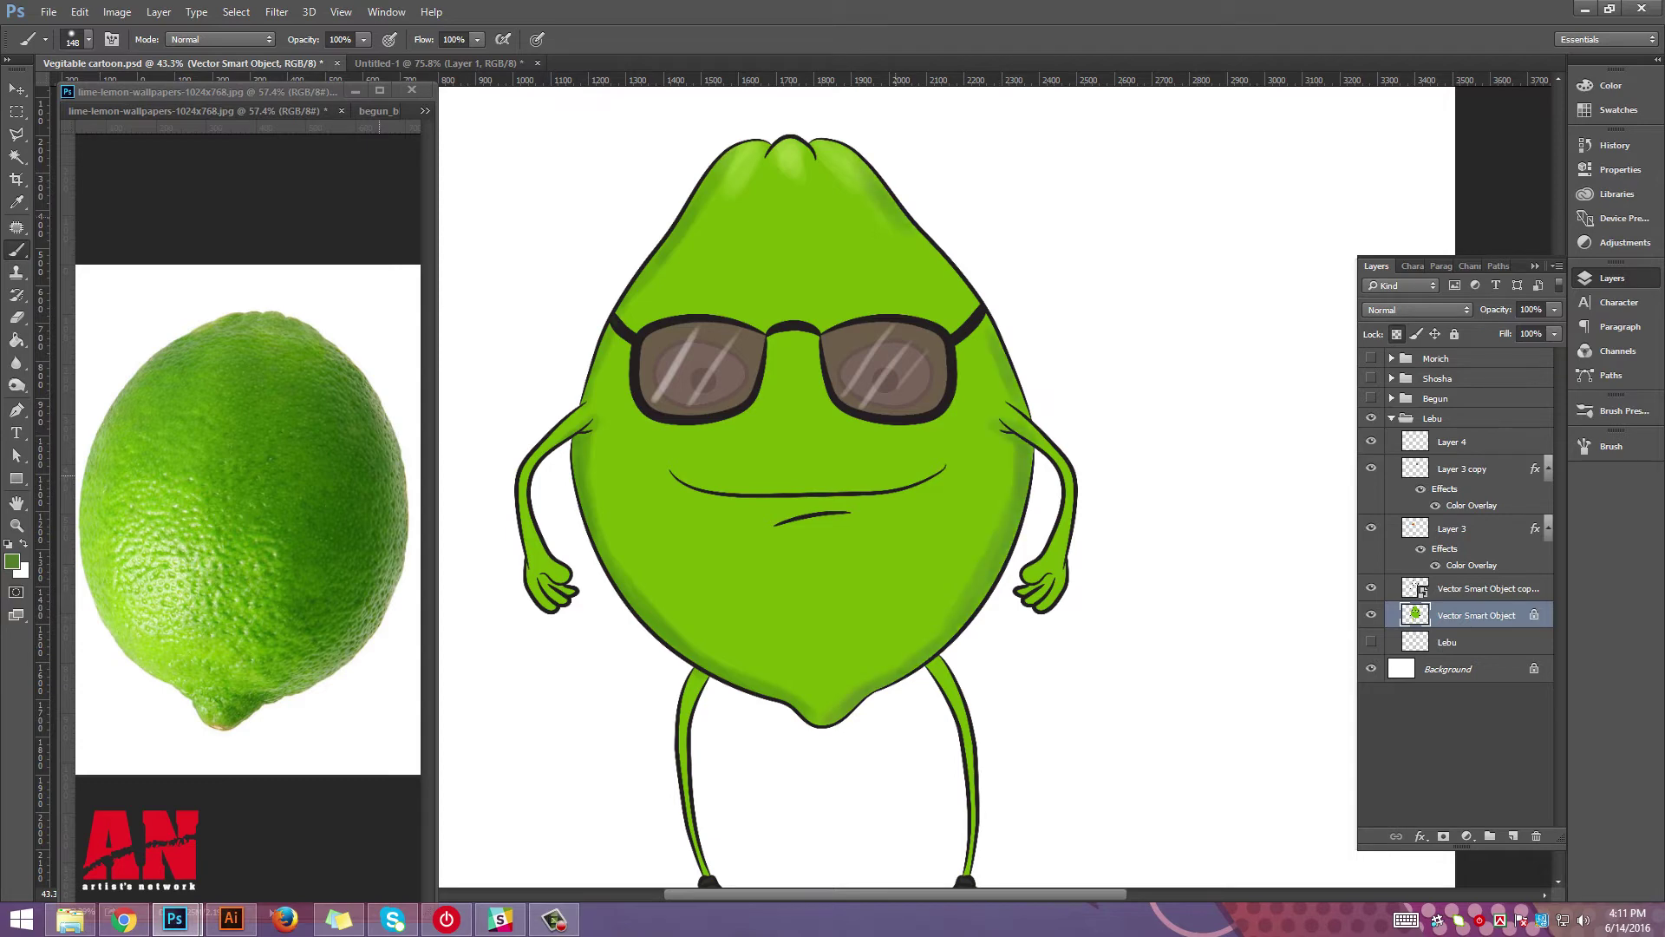
{"action": "right_click", "coordinate": [838, 377]}
{"action": "key", "text": "Return"}
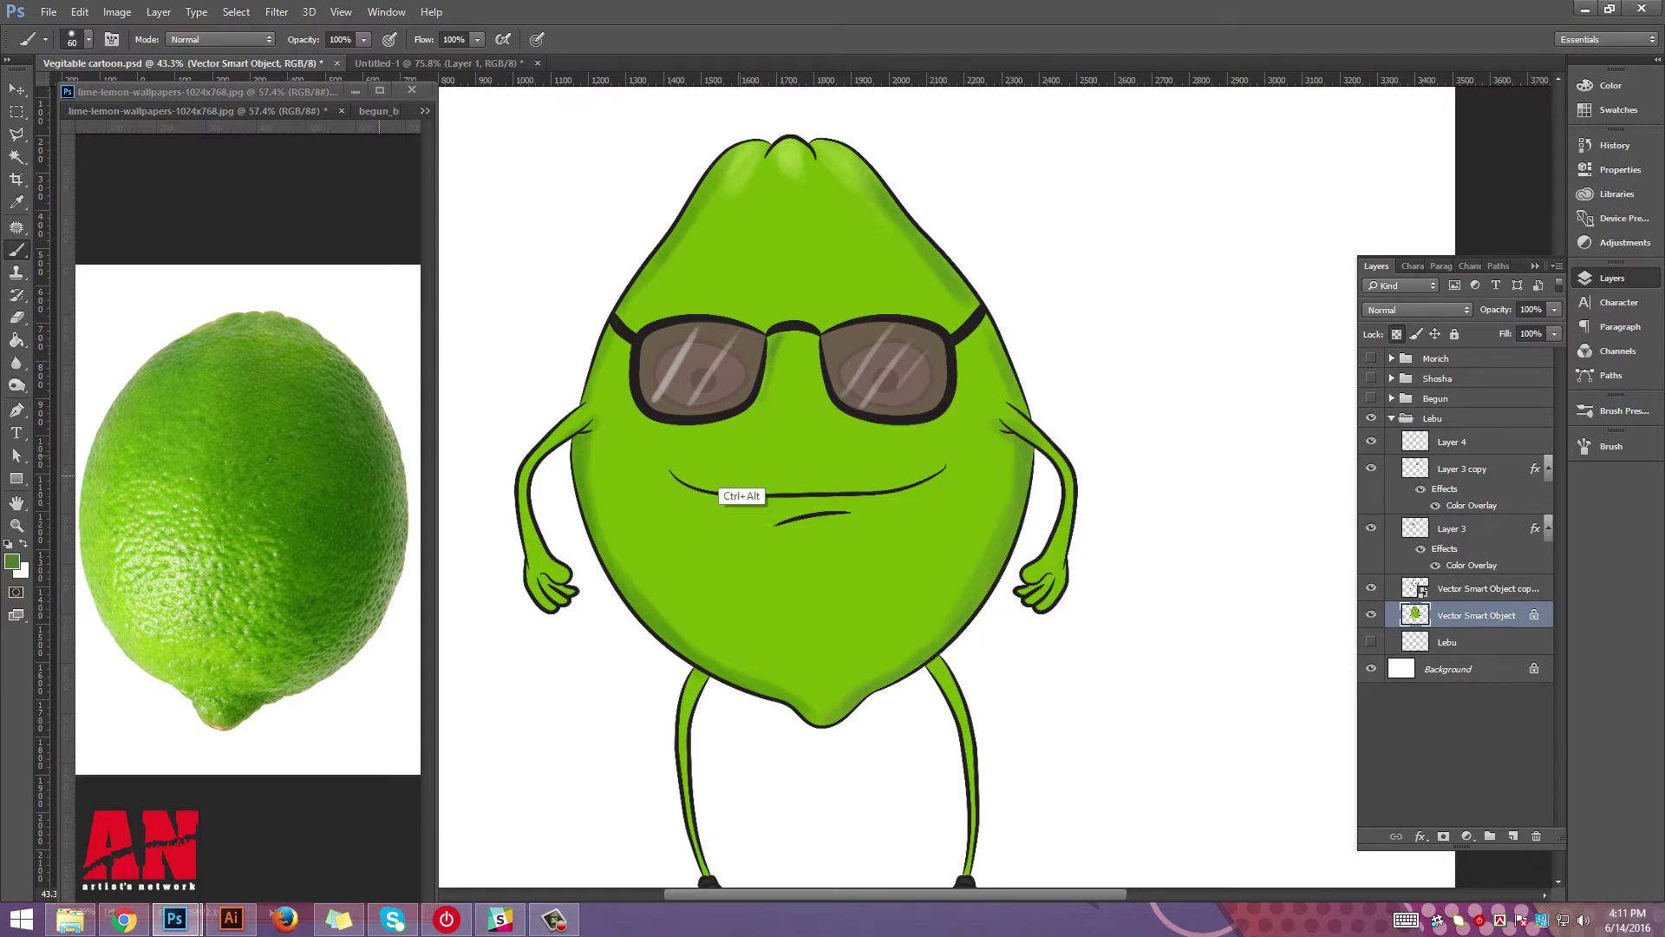
{"action": "right_click", "coordinate": [884, 458]}
{"action": "key", "text": "Return"}
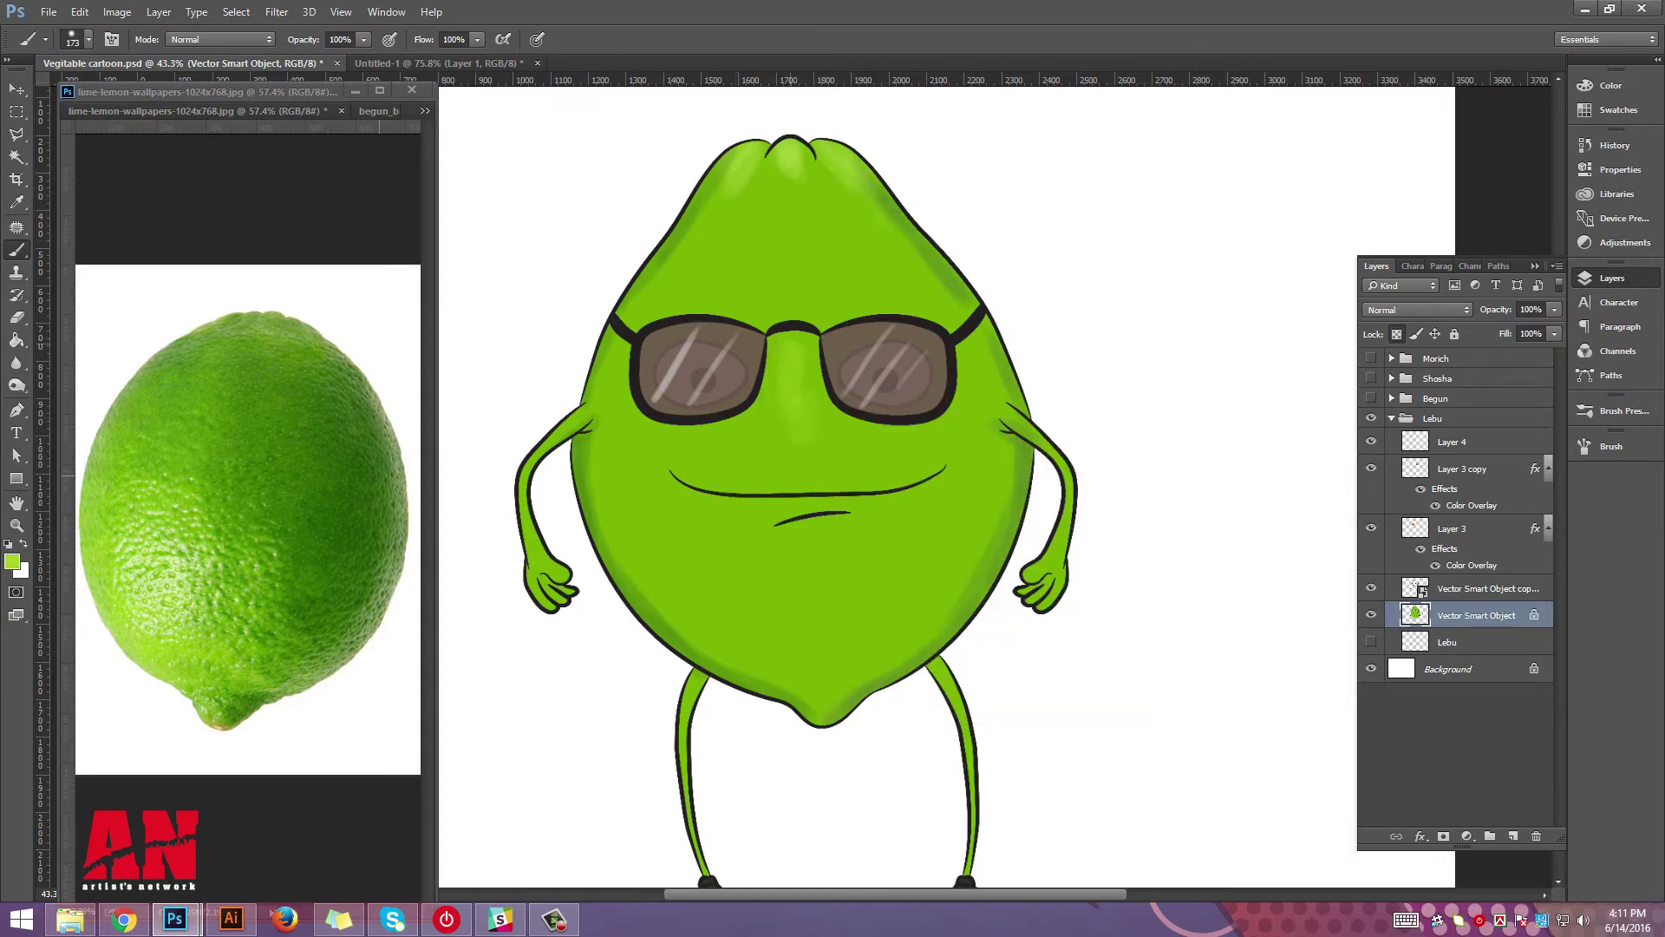
{"action": "left_click", "coordinate": [806, 517], "text": "alt"}
{"action": "right_click", "coordinate": [978, 475]}
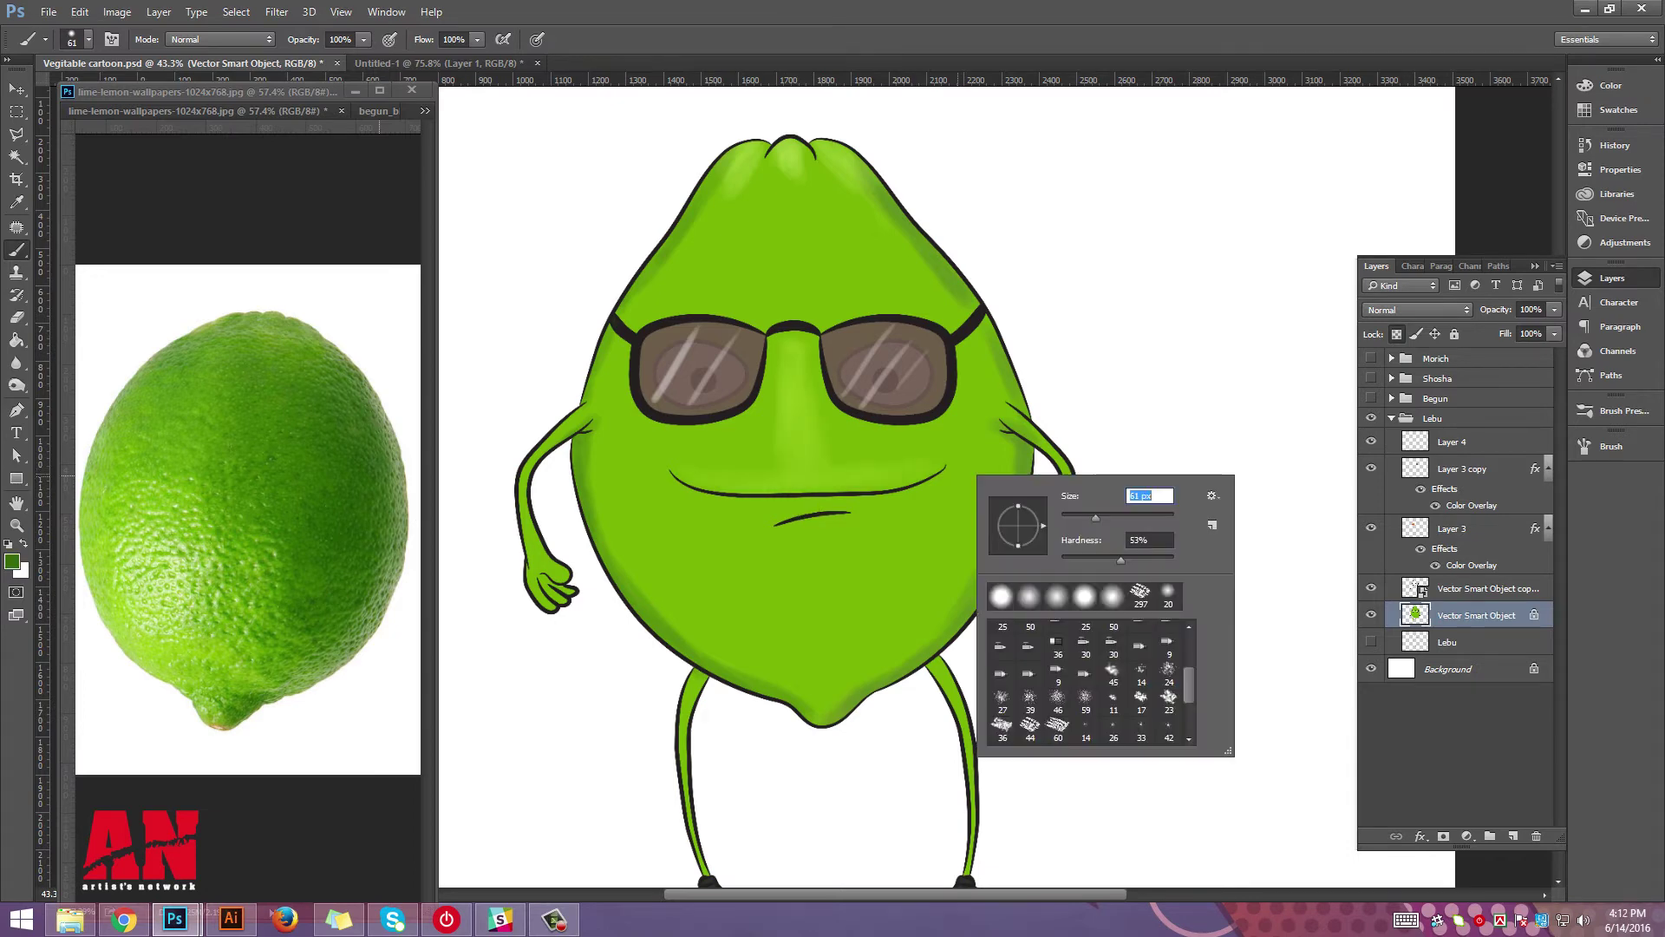
{"action": "key", "text": "Return"}
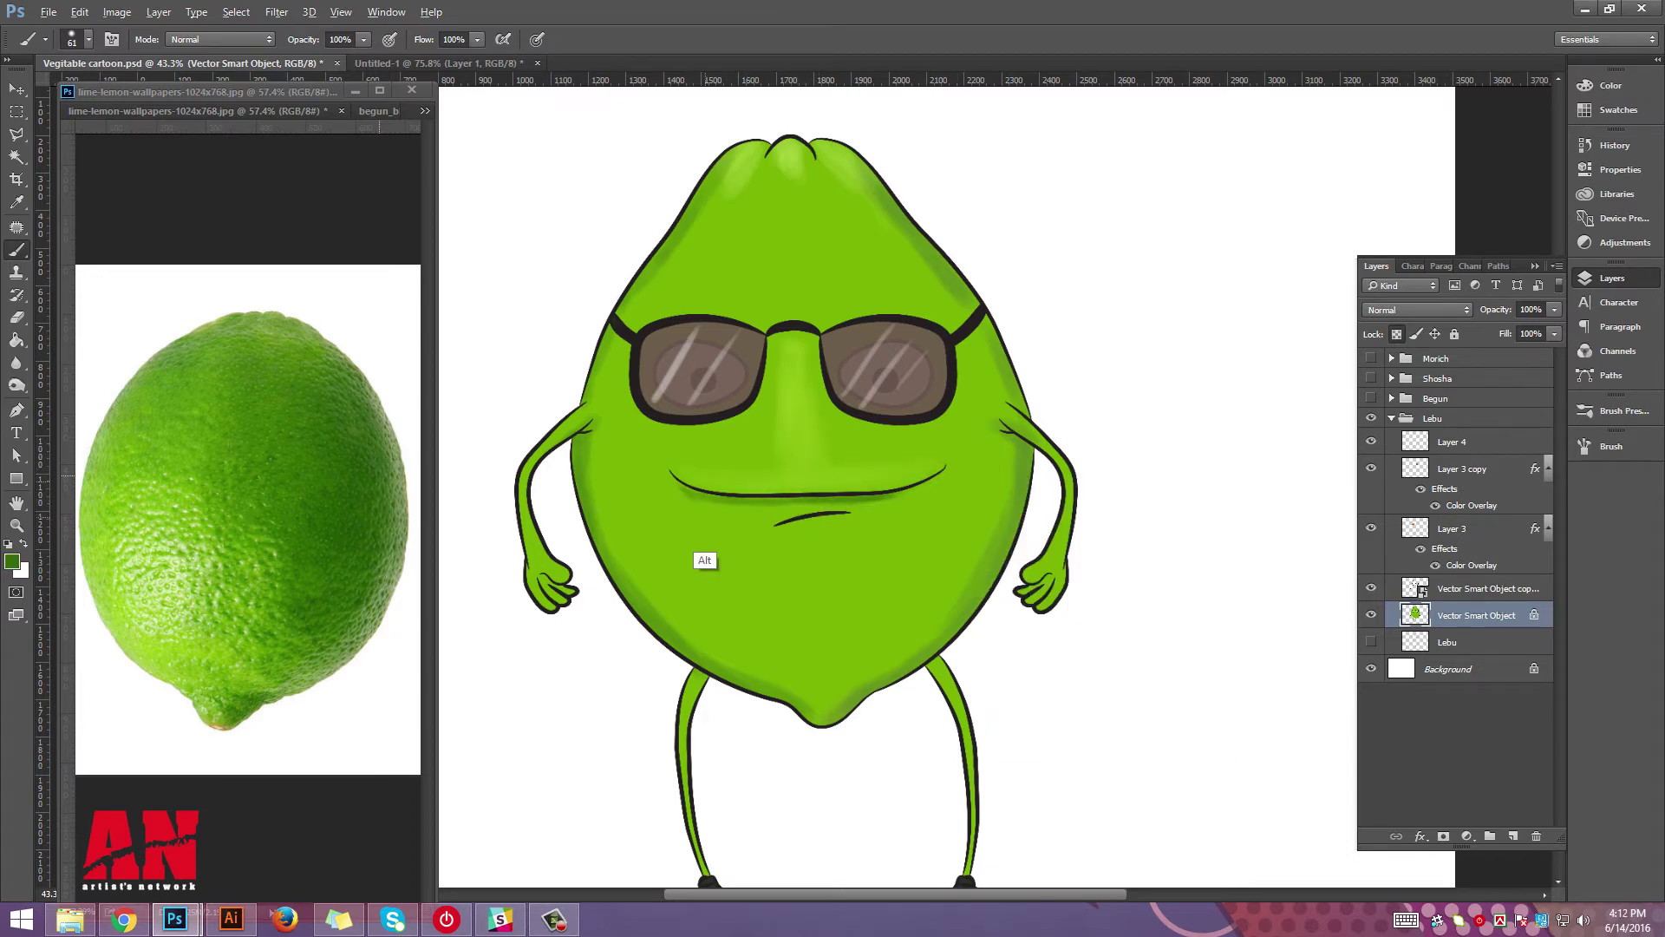
With a 173 px brush, shade the body's right edge darker and lighten the lower centre.
{"action": "left_click", "coordinate": [784, 501], "text": "alt"}
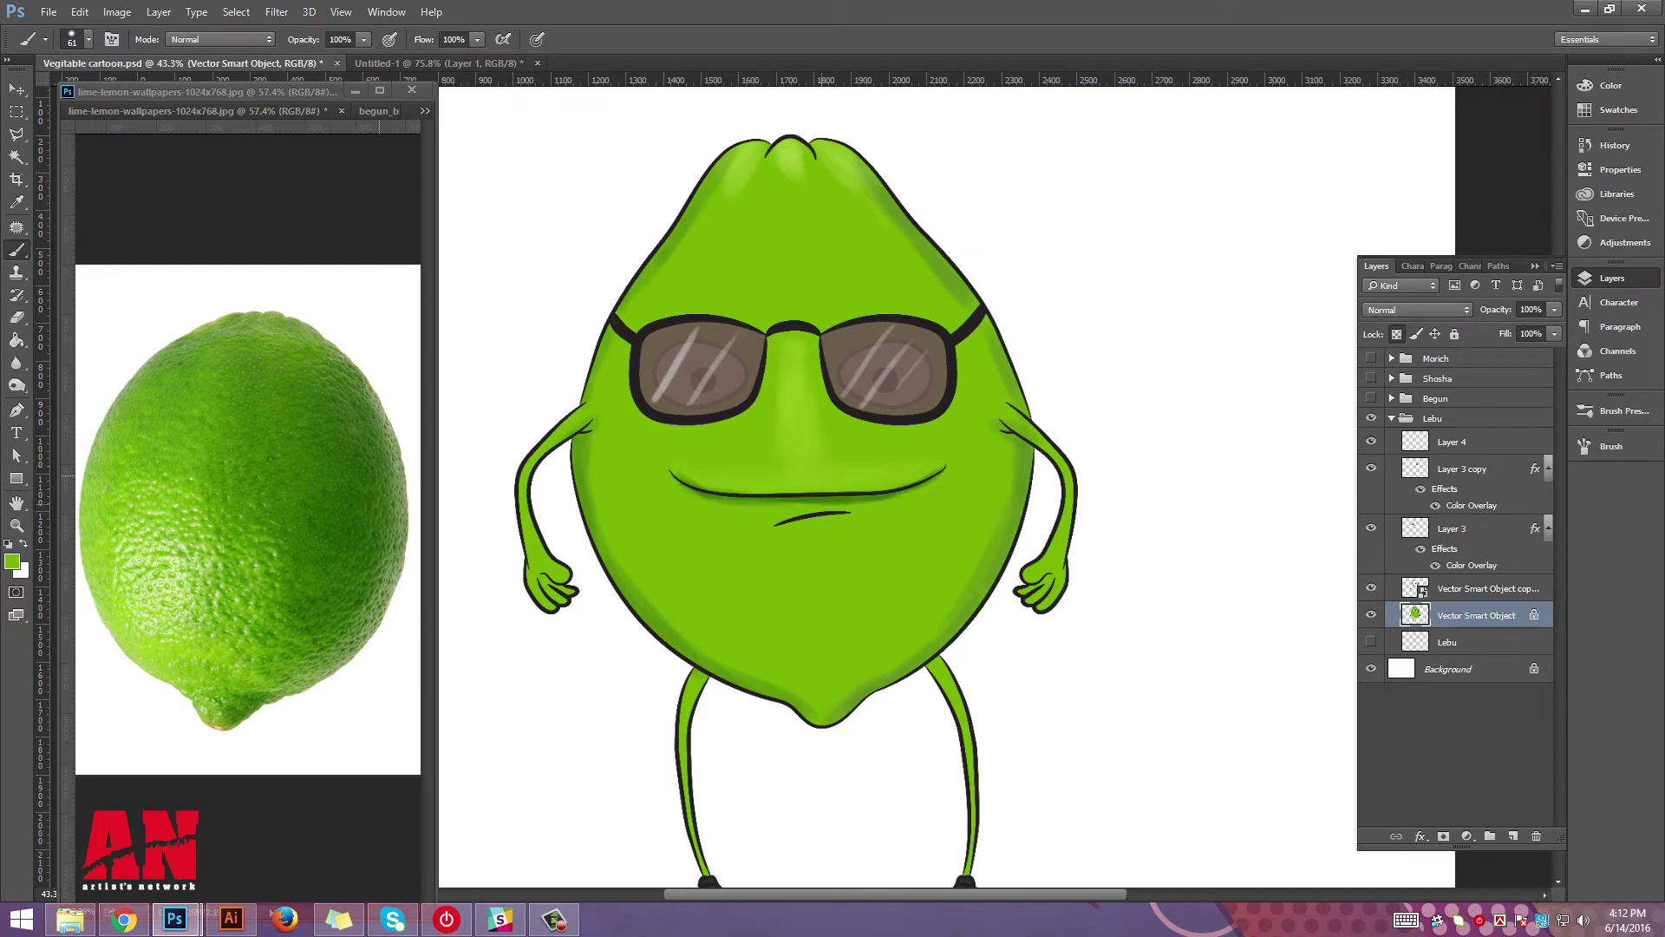
{"action": "left_click", "coordinate": [165, 672], "text": "alt"}
{"action": "right_click", "coordinate": [855, 471]}
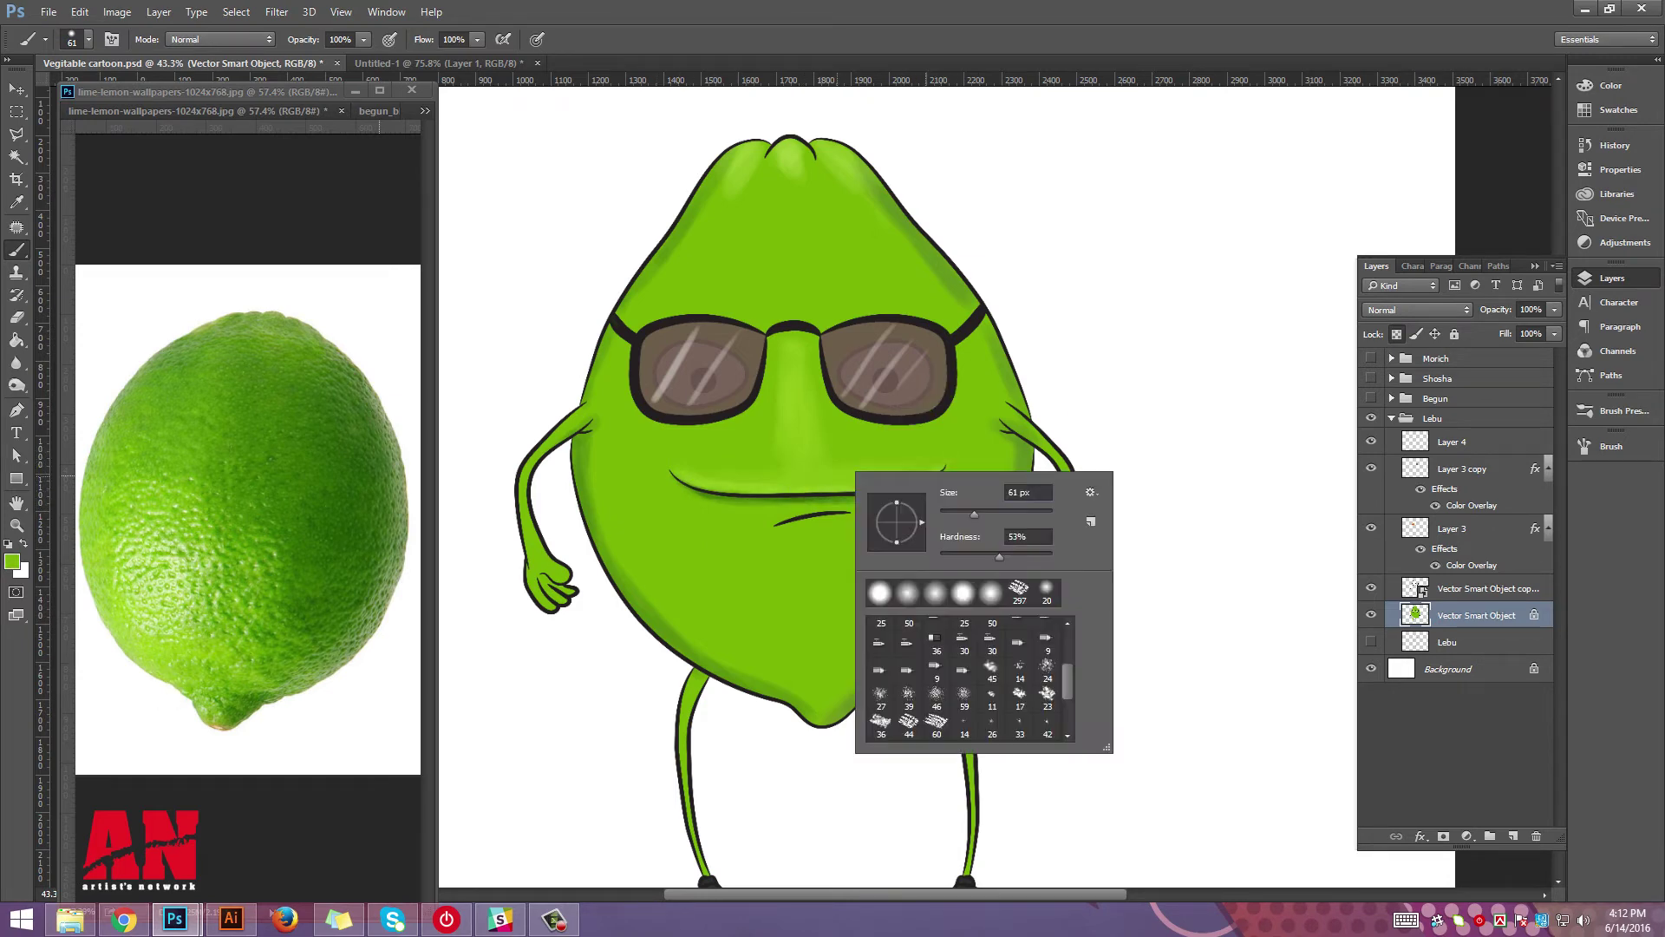
{"action": "key", "text": "Return"}
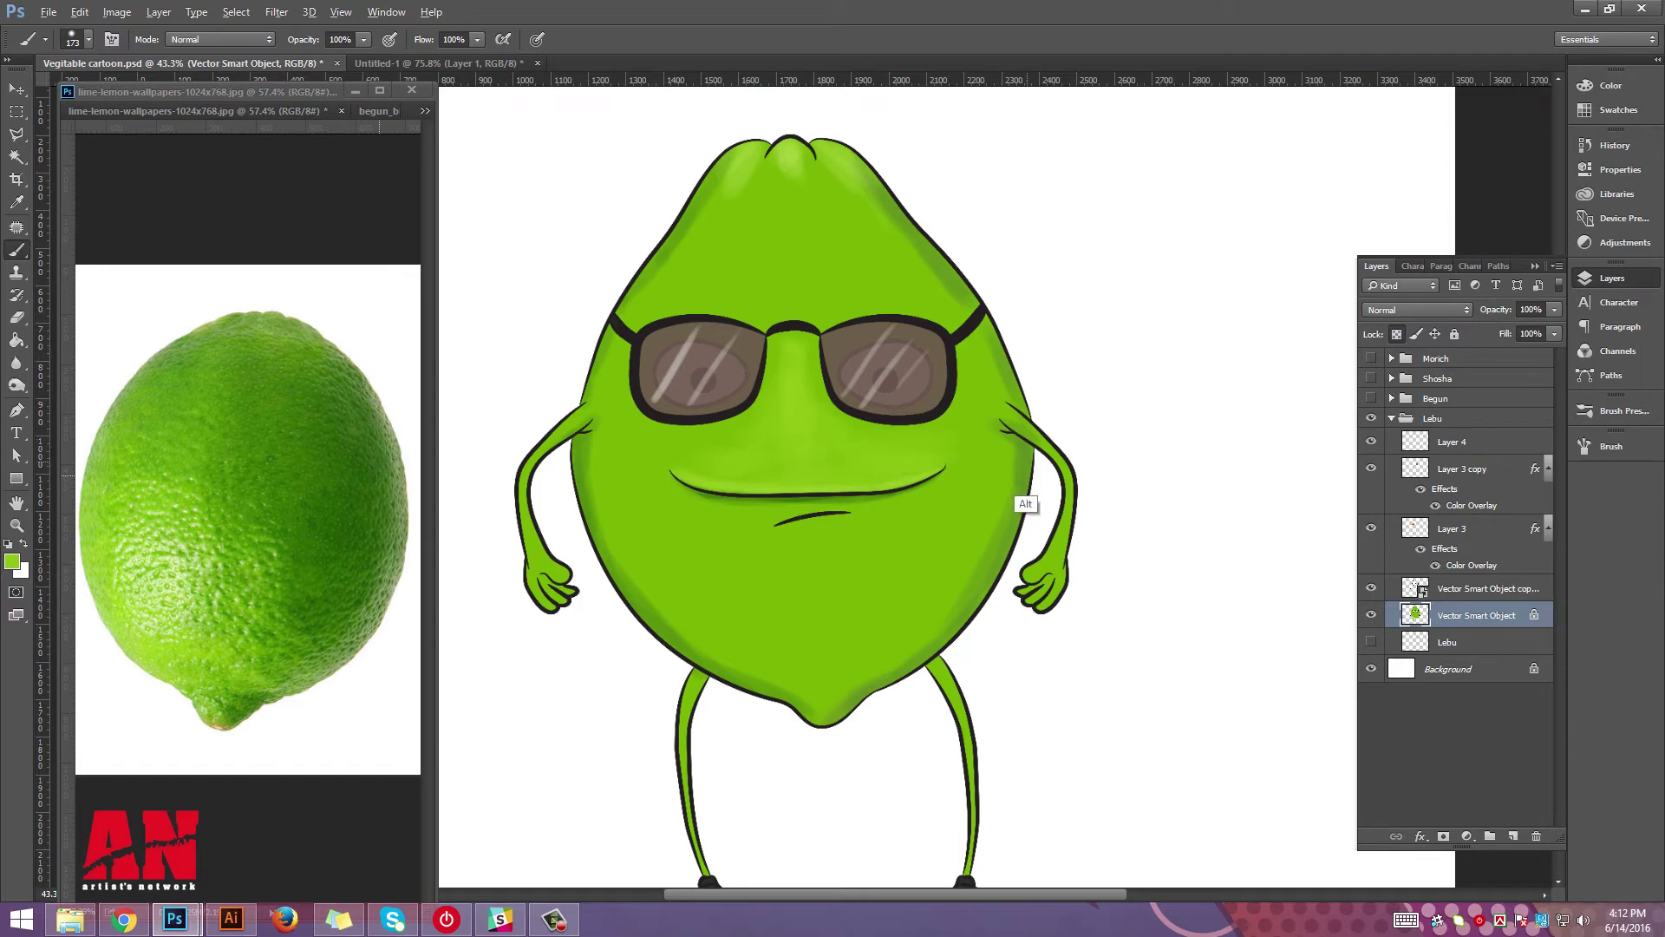
{"action": "left_click_drag", "start_coordinate": [1006, 490], "coordinate": [920, 624]}
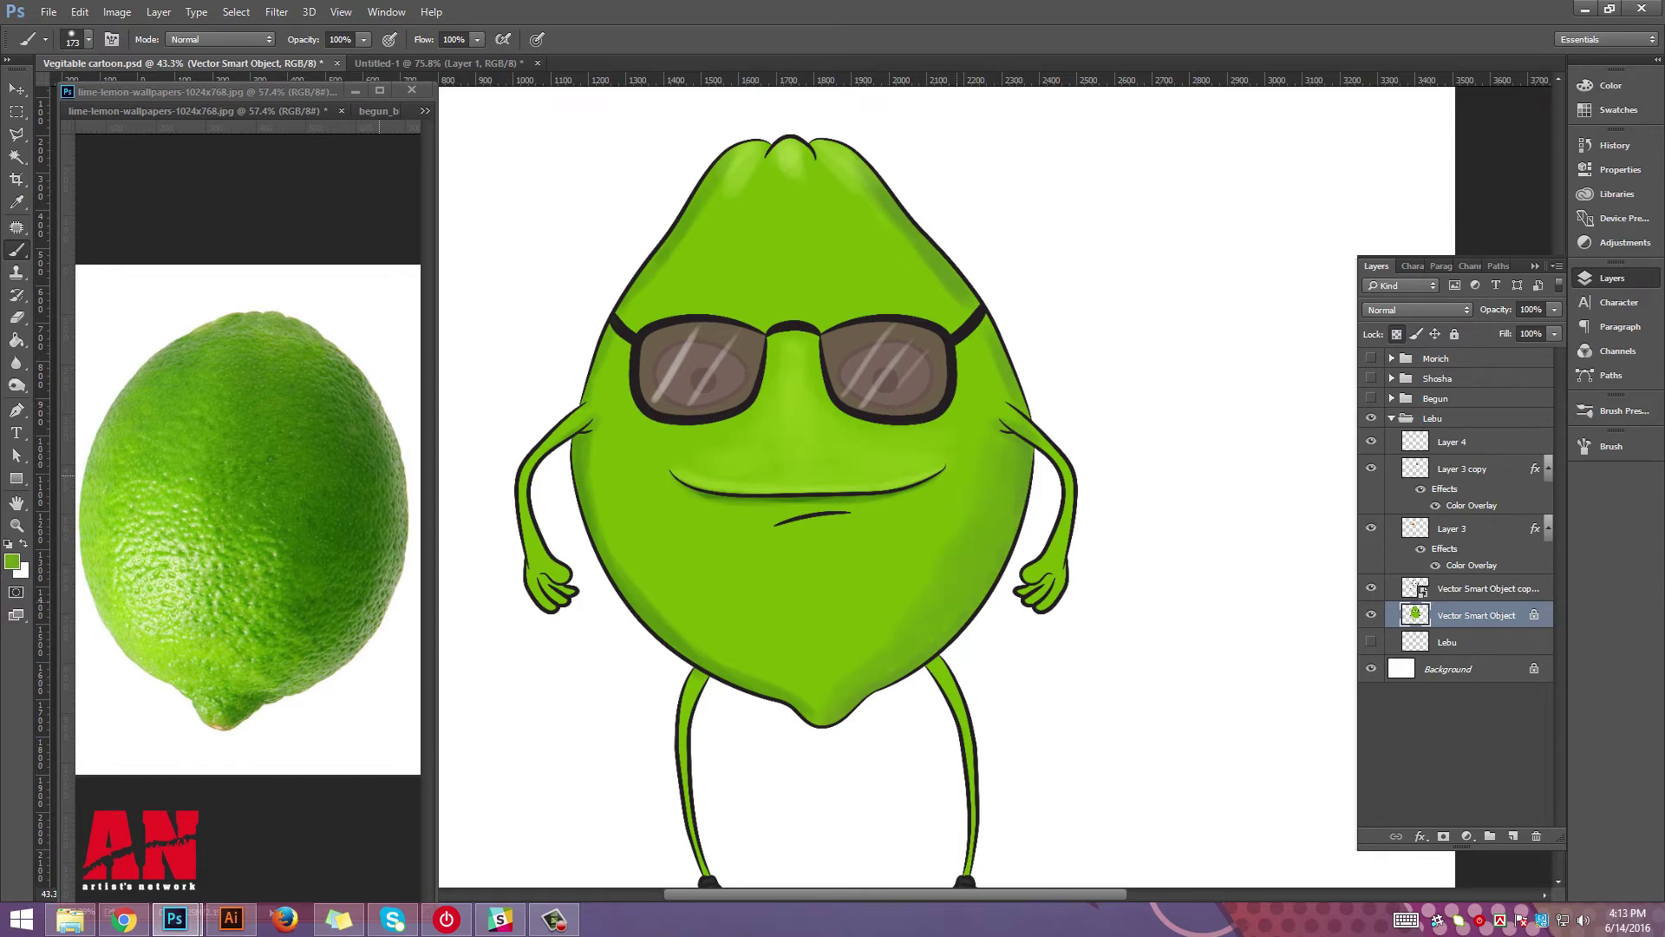
{"action": "left_click_drag", "start_coordinate": [831, 537], "coordinate": [835, 620]}
{"action": "left_click_drag", "start_coordinate": [855, 546], "coordinate": [868, 642]}
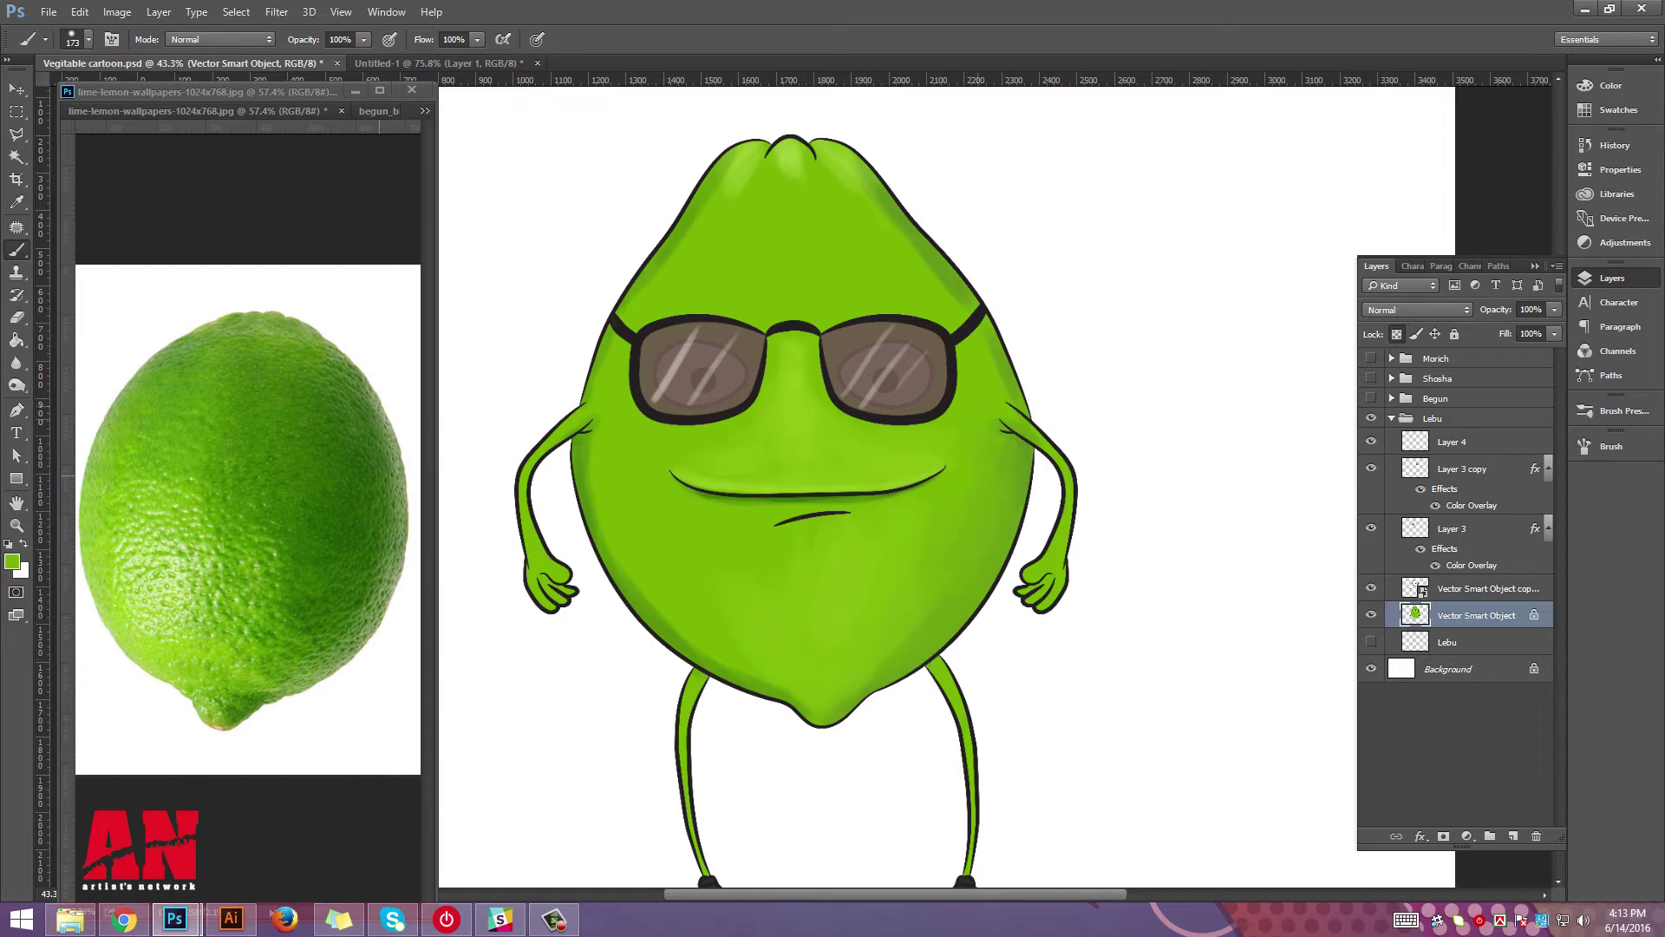
Shade the right edge beside the glasses darker and add a soft highlight on the upper body.
{"action": "left_click", "coordinate": [980, 347], "text": "alt"}
{"action": "left_click_drag", "start_coordinate": [985, 366], "coordinate": [1001, 401]}
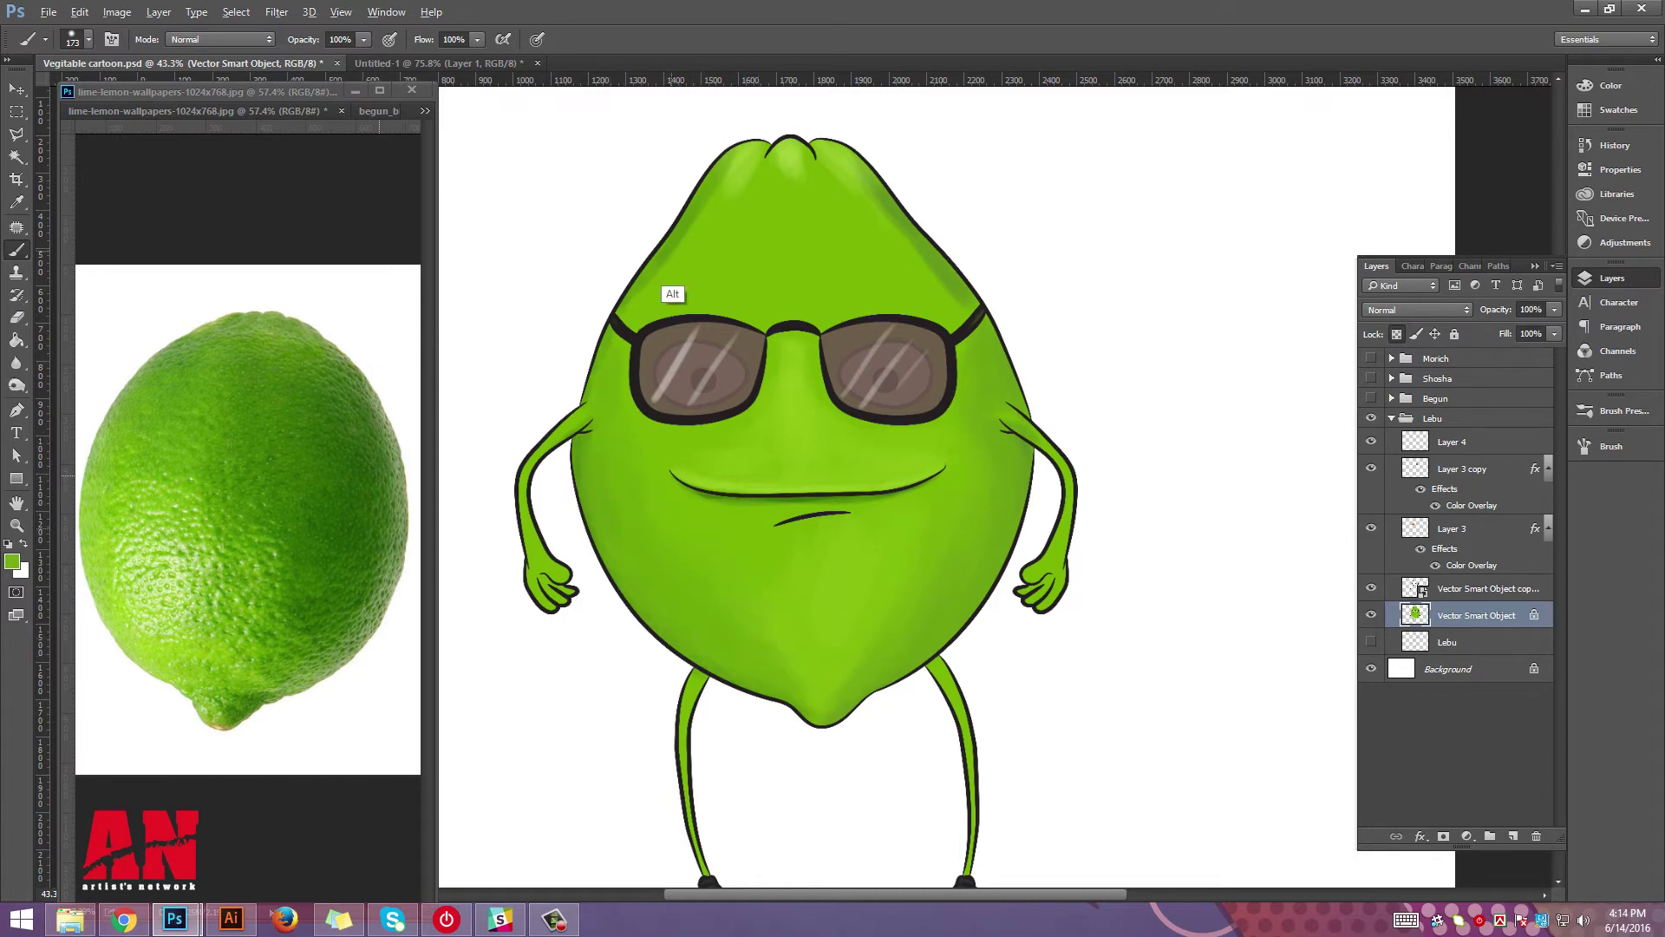
{"action": "left_click", "coordinate": [673, 280], "text": "alt"}
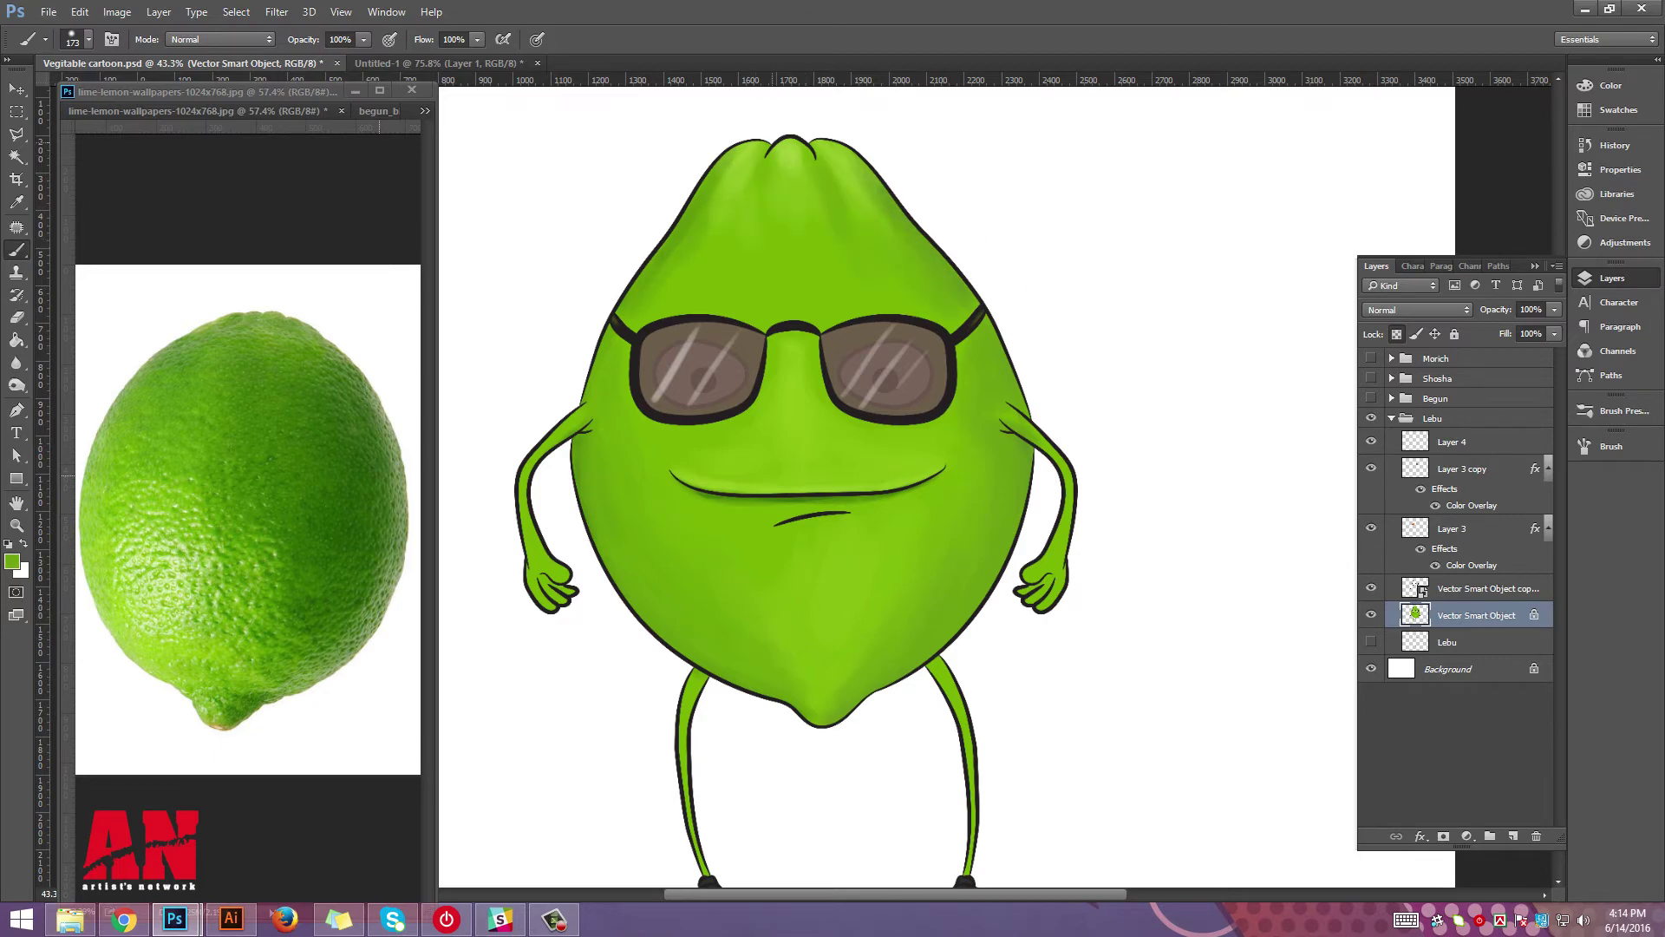
{"action": "left_click", "coordinate": [765, 174], "text": "alt"}
{"action": "left_click_drag", "start_coordinate": [834, 208], "coordinate": [844, 241]}
Add dark shading below the glasses bridge, under the right lens and along the lower-left body edge.
{"action": "left_click", "coordinate": [325, 488], "text": "alt"}
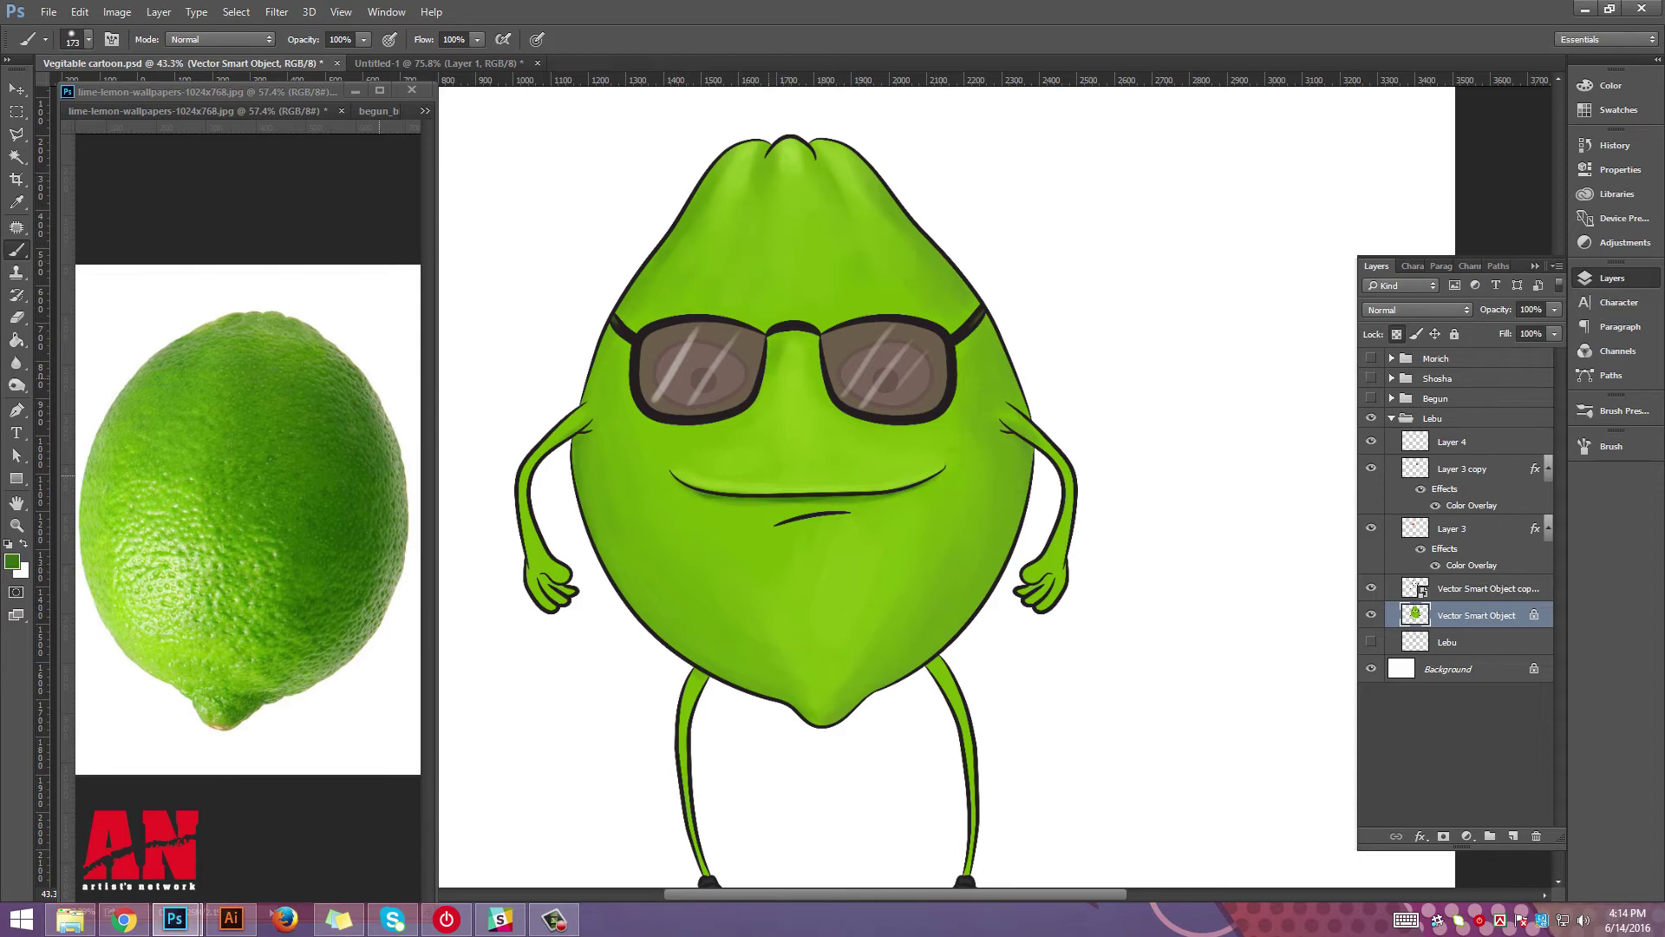
{"action": "left_click_drag", "start_coordinate": [760, 363], "coordinate": [715, 420]}
{"action": "left_click_drag", "start_coordinate": [932, 423], "coordinate": [848, 429]}
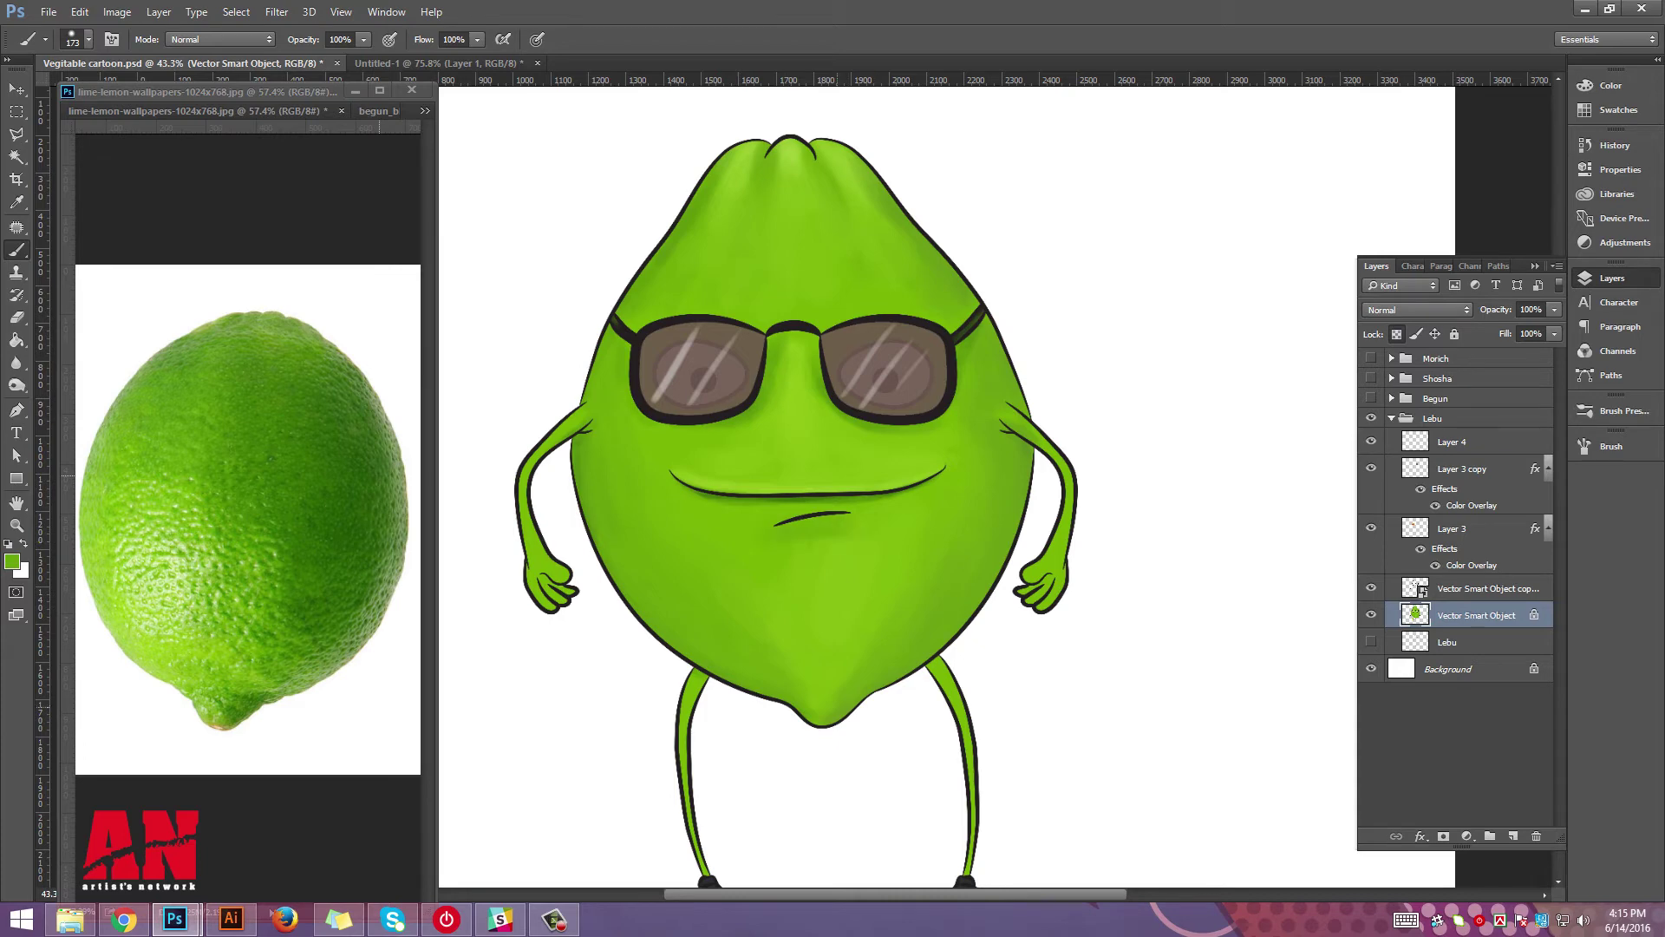
{"action": "left_click", "coordinate": [830, 716], "text": "alt"}
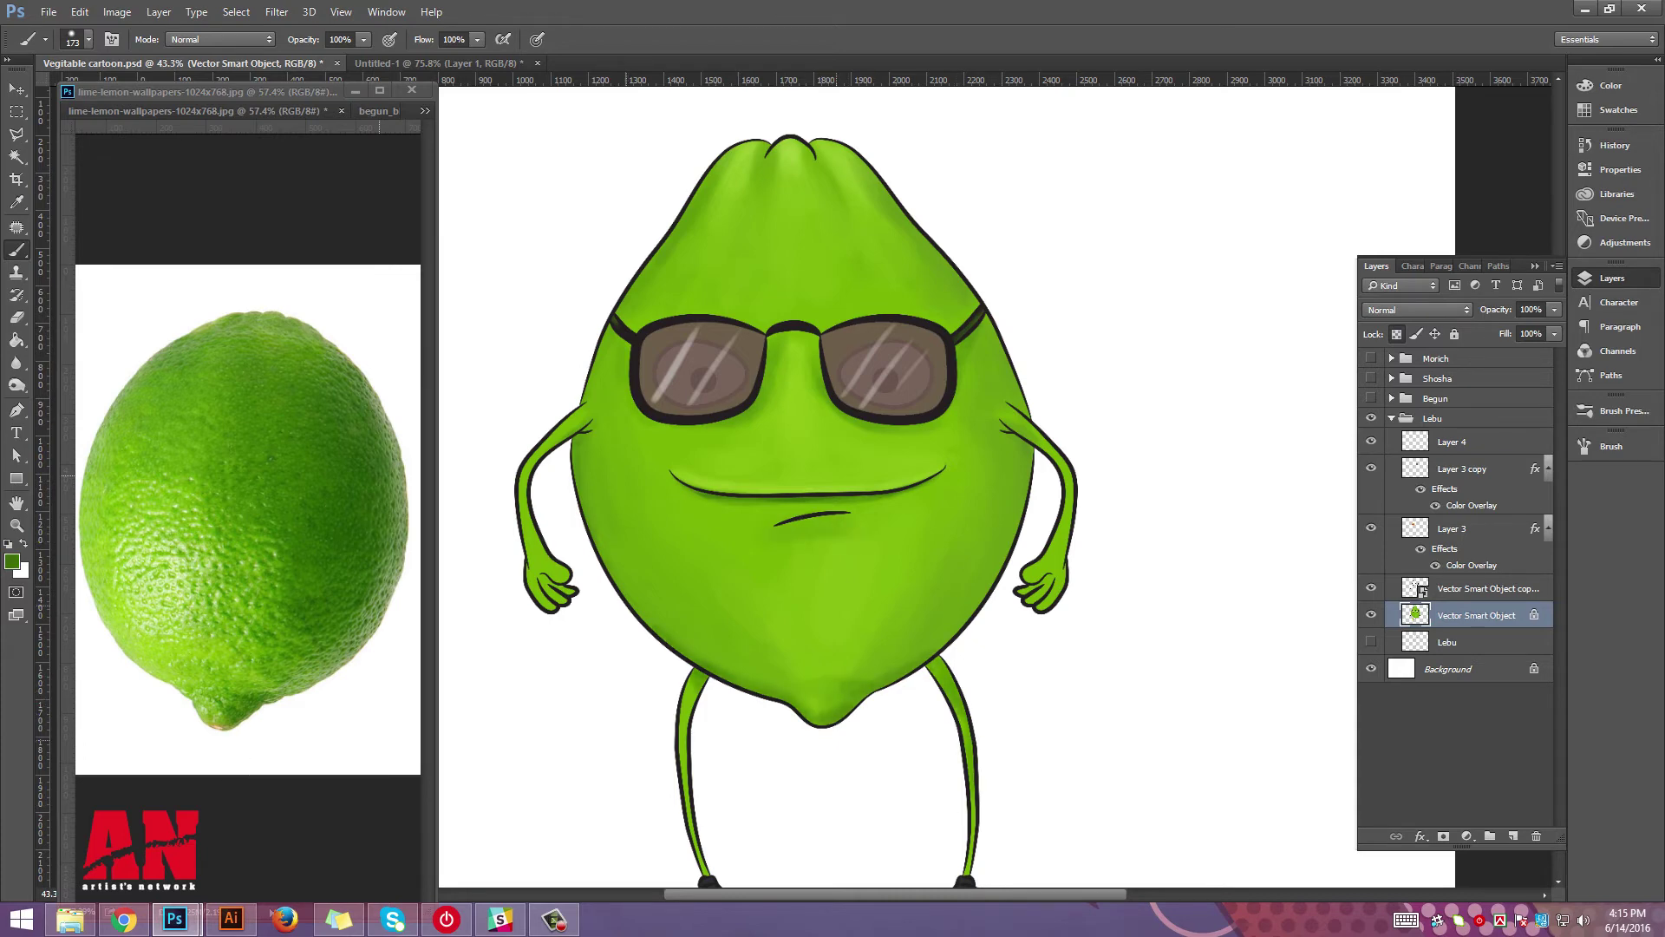
{"action": "left_click_drag", "start_coordinate": [585, 476], "coordinate": [652, 623]}
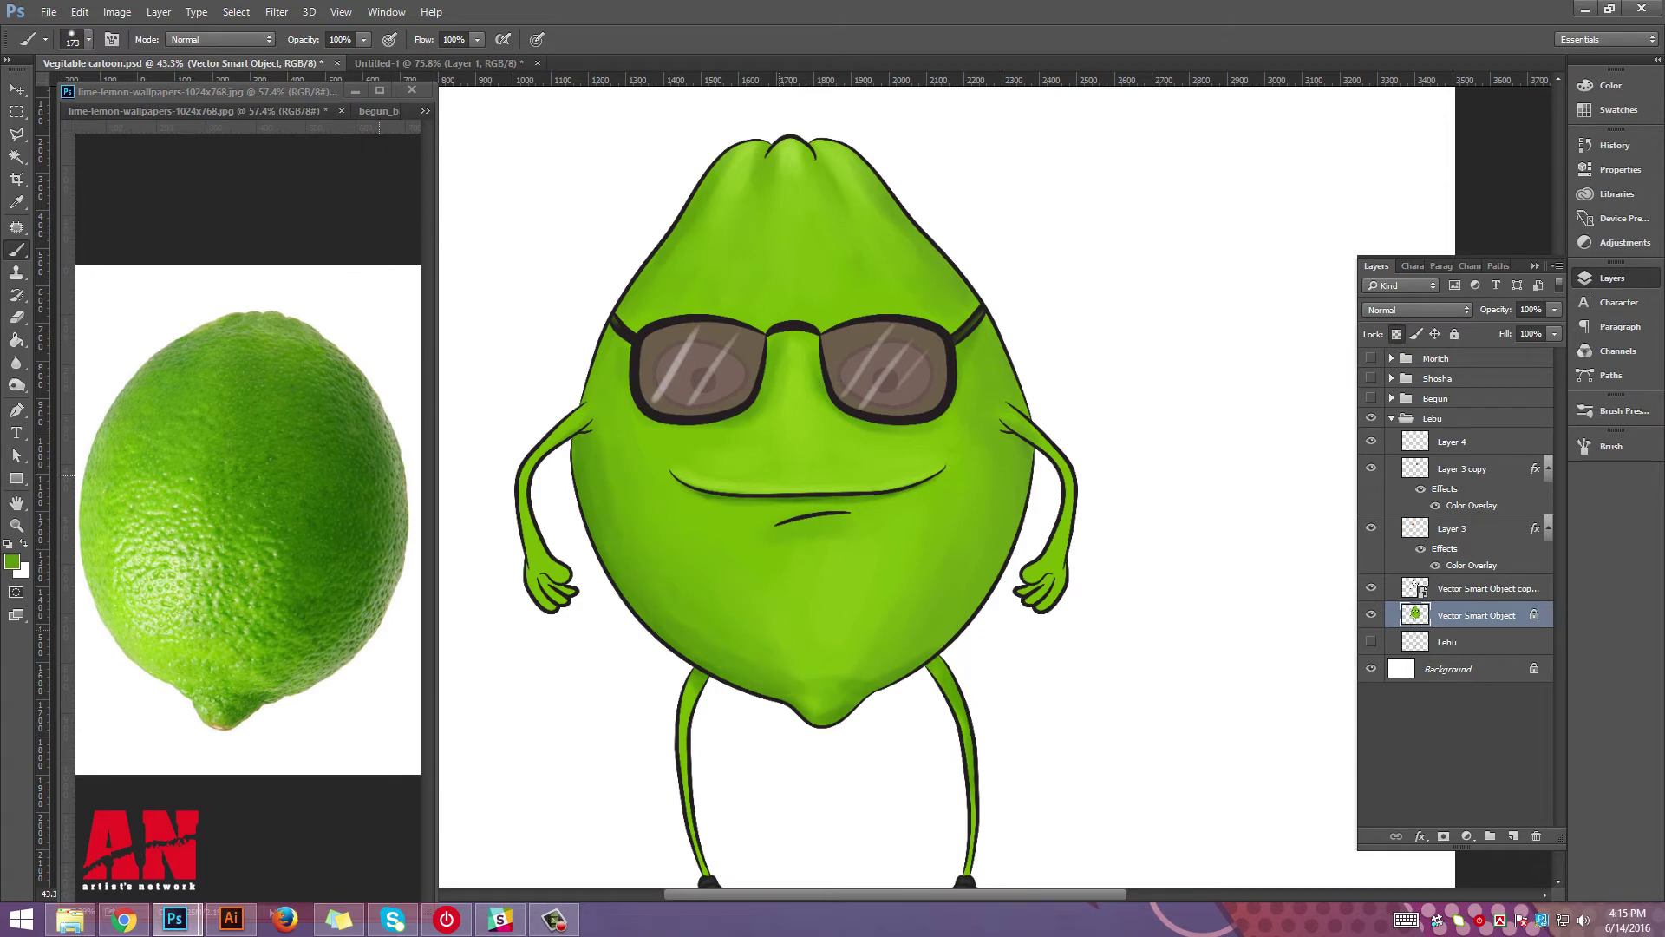
Bring the legs into view, set the brush to 38 px then 108 px, and zoom out.
{"action": "left_click_drag", "start_coordinate": [773, 529], "coordinate": [799, 407]}
{"action": "right_click", "coordinate": [799, 407]}
{"action": "type", "text": "38"}
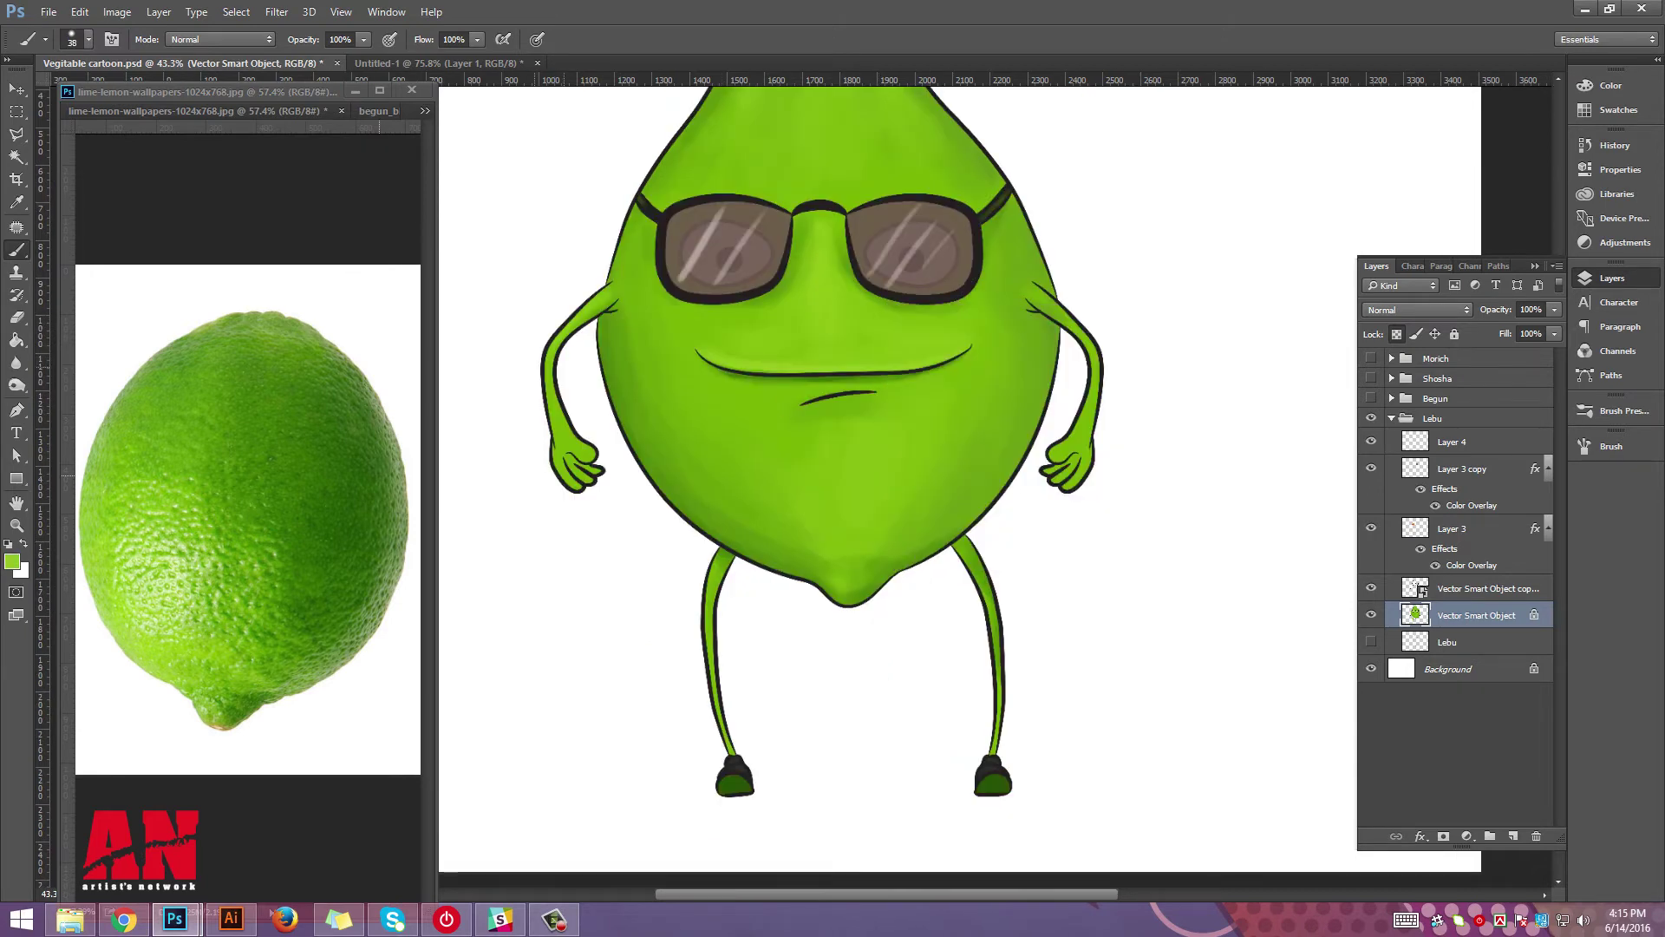
{"action": "key", "text": "Return"}
{"action": "right_click", "coordinate": [1006, 429]}
{"action": "type", "text": "108"}
{"action": "key", "text": "Return"}
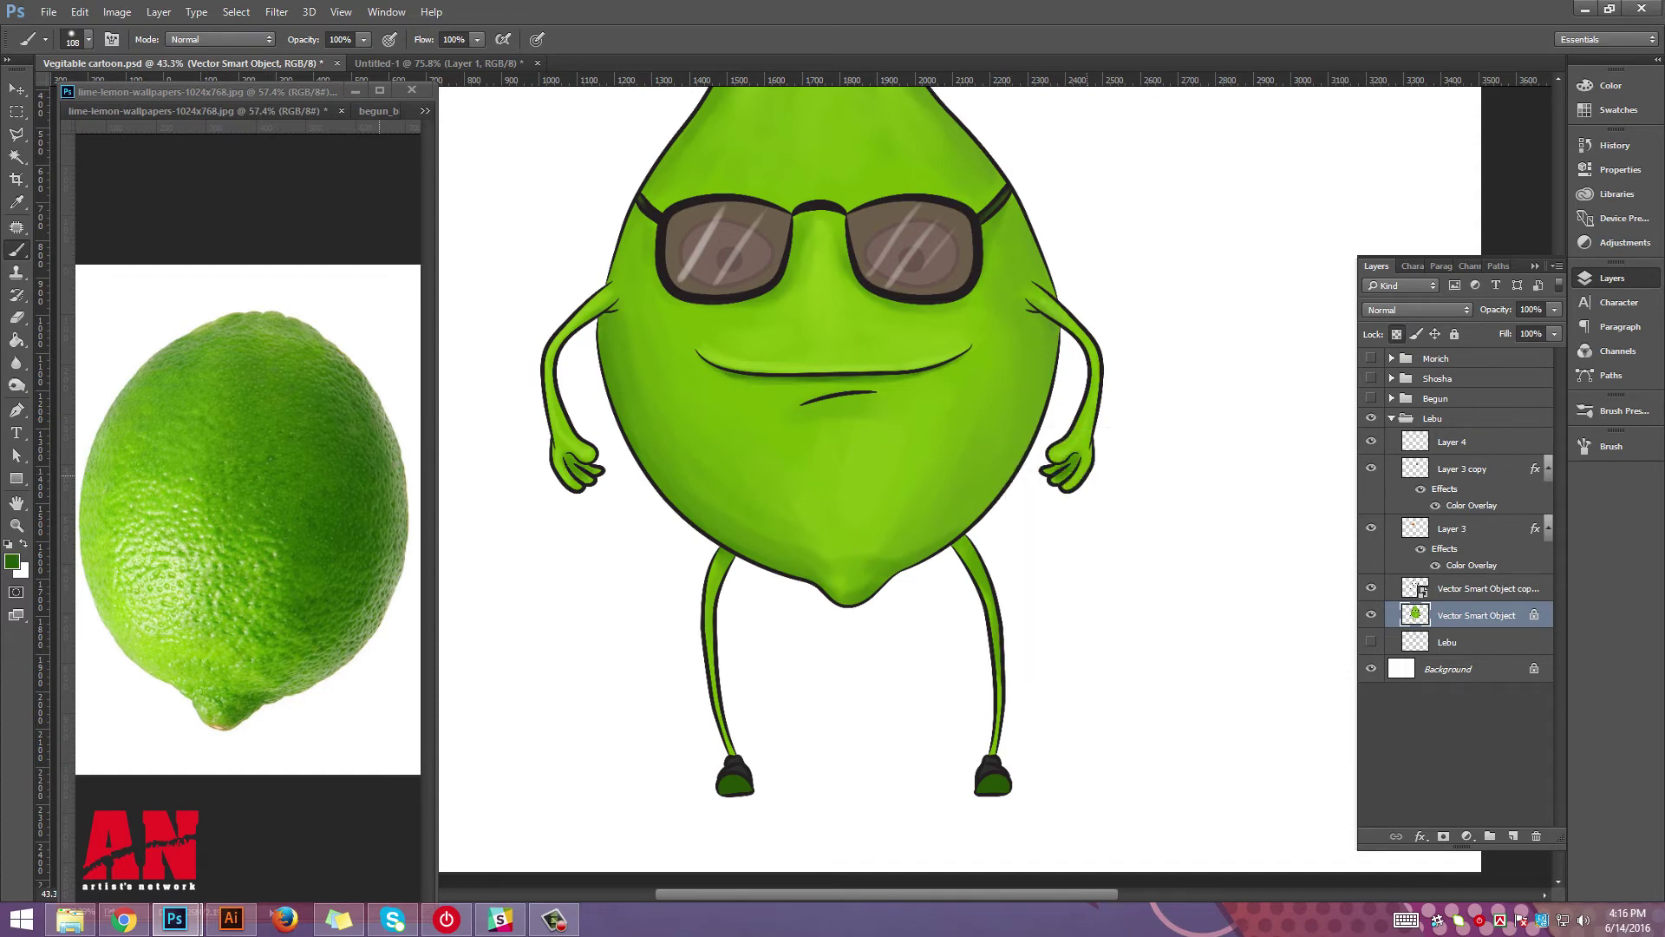
{"action": "scroll", "coordinate": [785, 560], "scroll_direction": "down", "scroll_amount": 3}
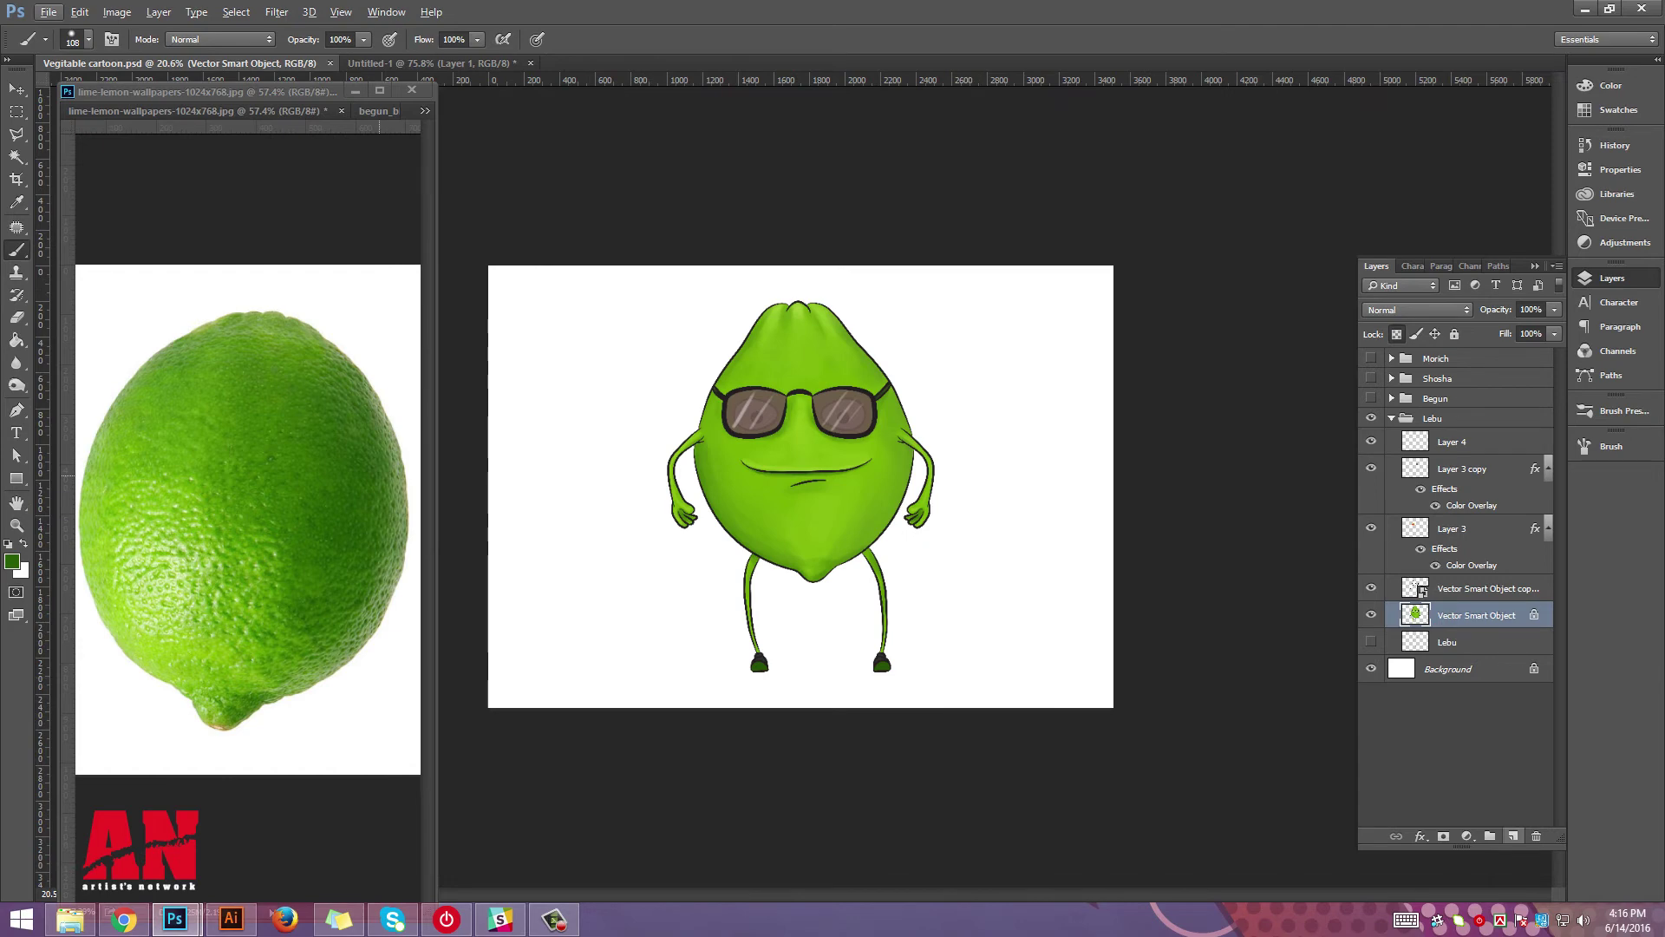
On a new Layer 5, dab spatter-brush speckles over the lime's body, legs, head and right side.
{"action": "key", "text": "ctrl+shift+alt+n"}
{"action": "right_click", "coordinate": [963, 426]}
{"action": "type", "text": "14"}
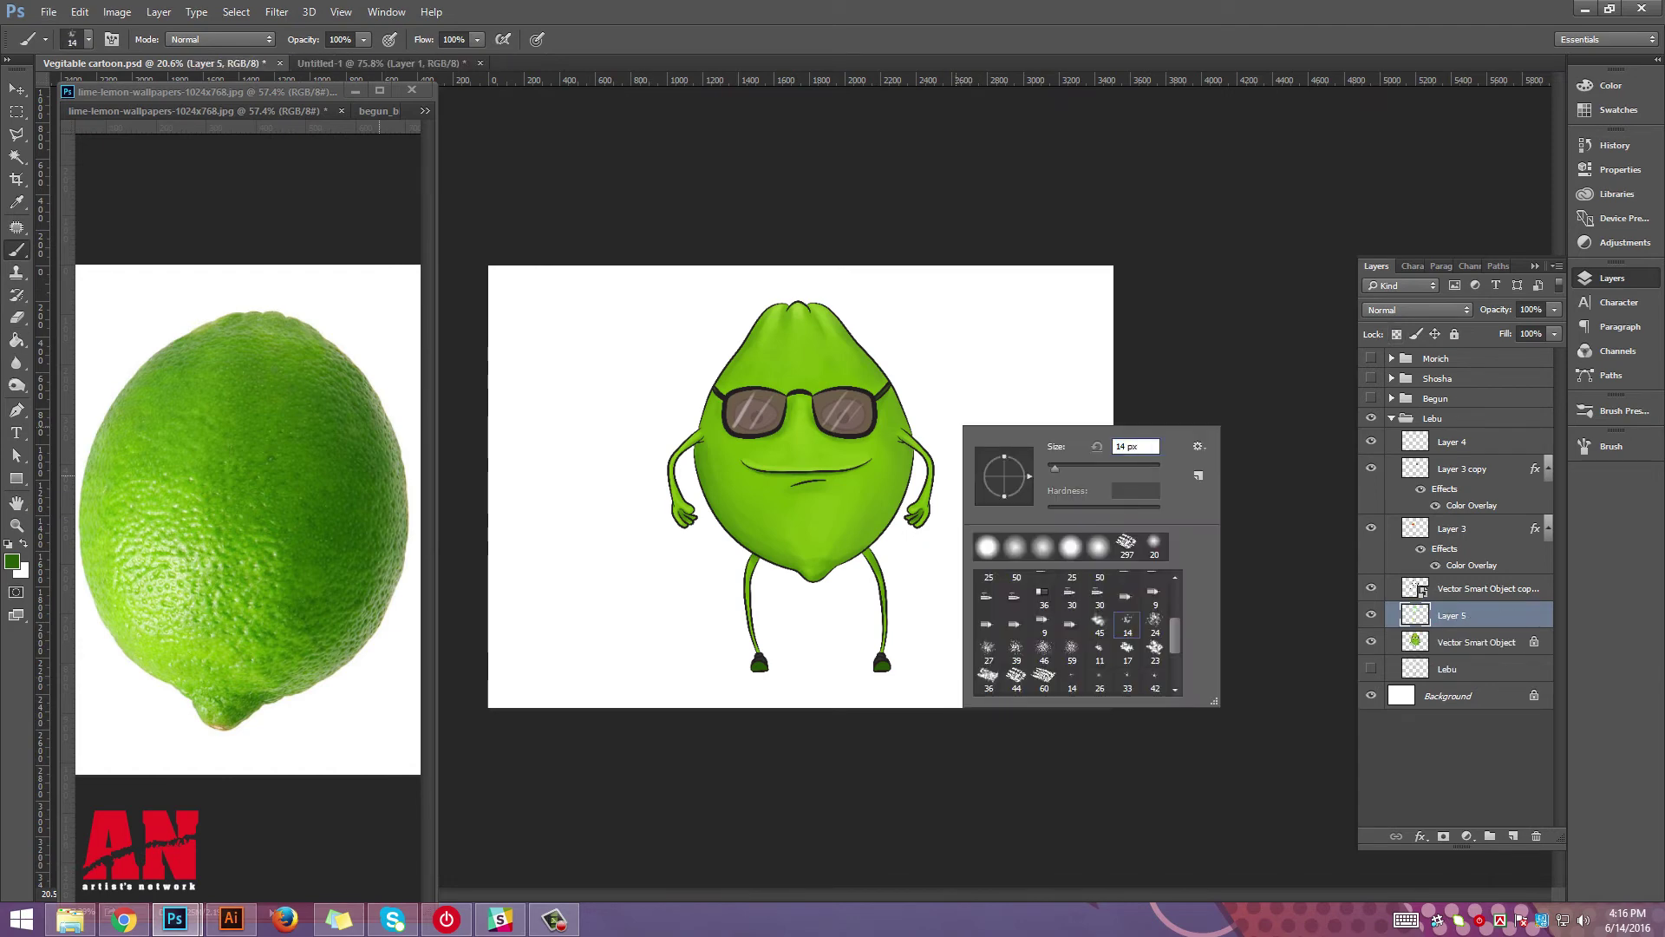
{"action": "scroll", "coordinate": [1075, 633], "scroll_direction": "down", "scroll_amount": 3}
{"action": "left_click", "coordinate": [1128, 681]}
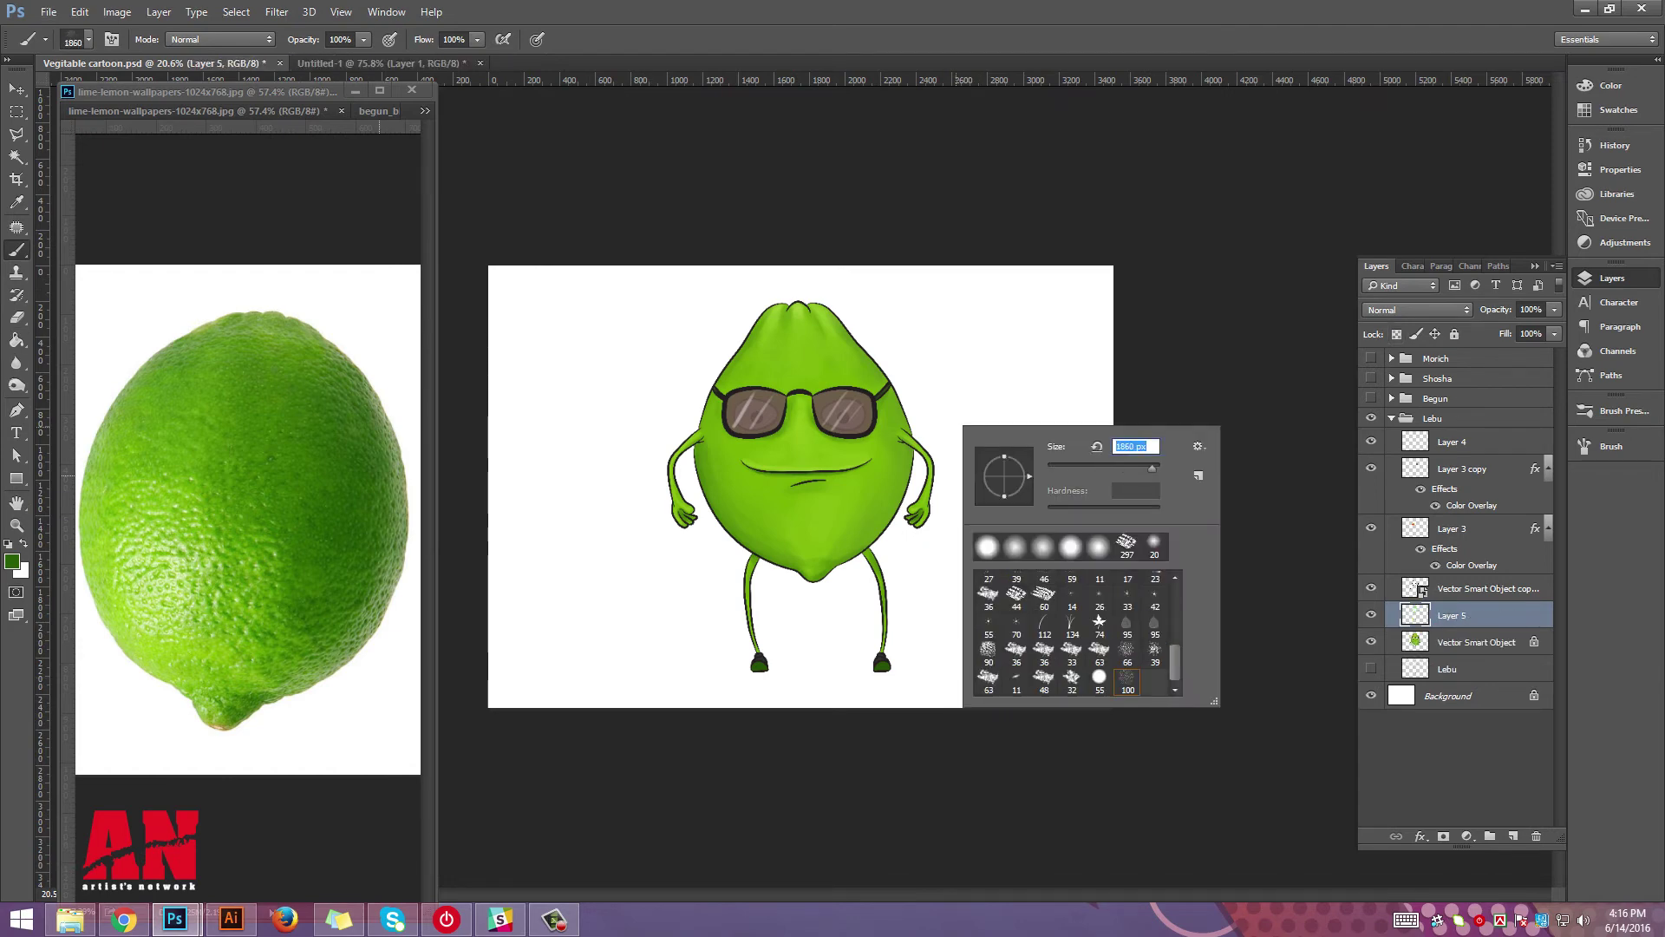
{"action": "key", "text": "Return"}
{"action": "left_click_drag", "start_coordinate": [764, 568], "coordinate": [850, 598]}
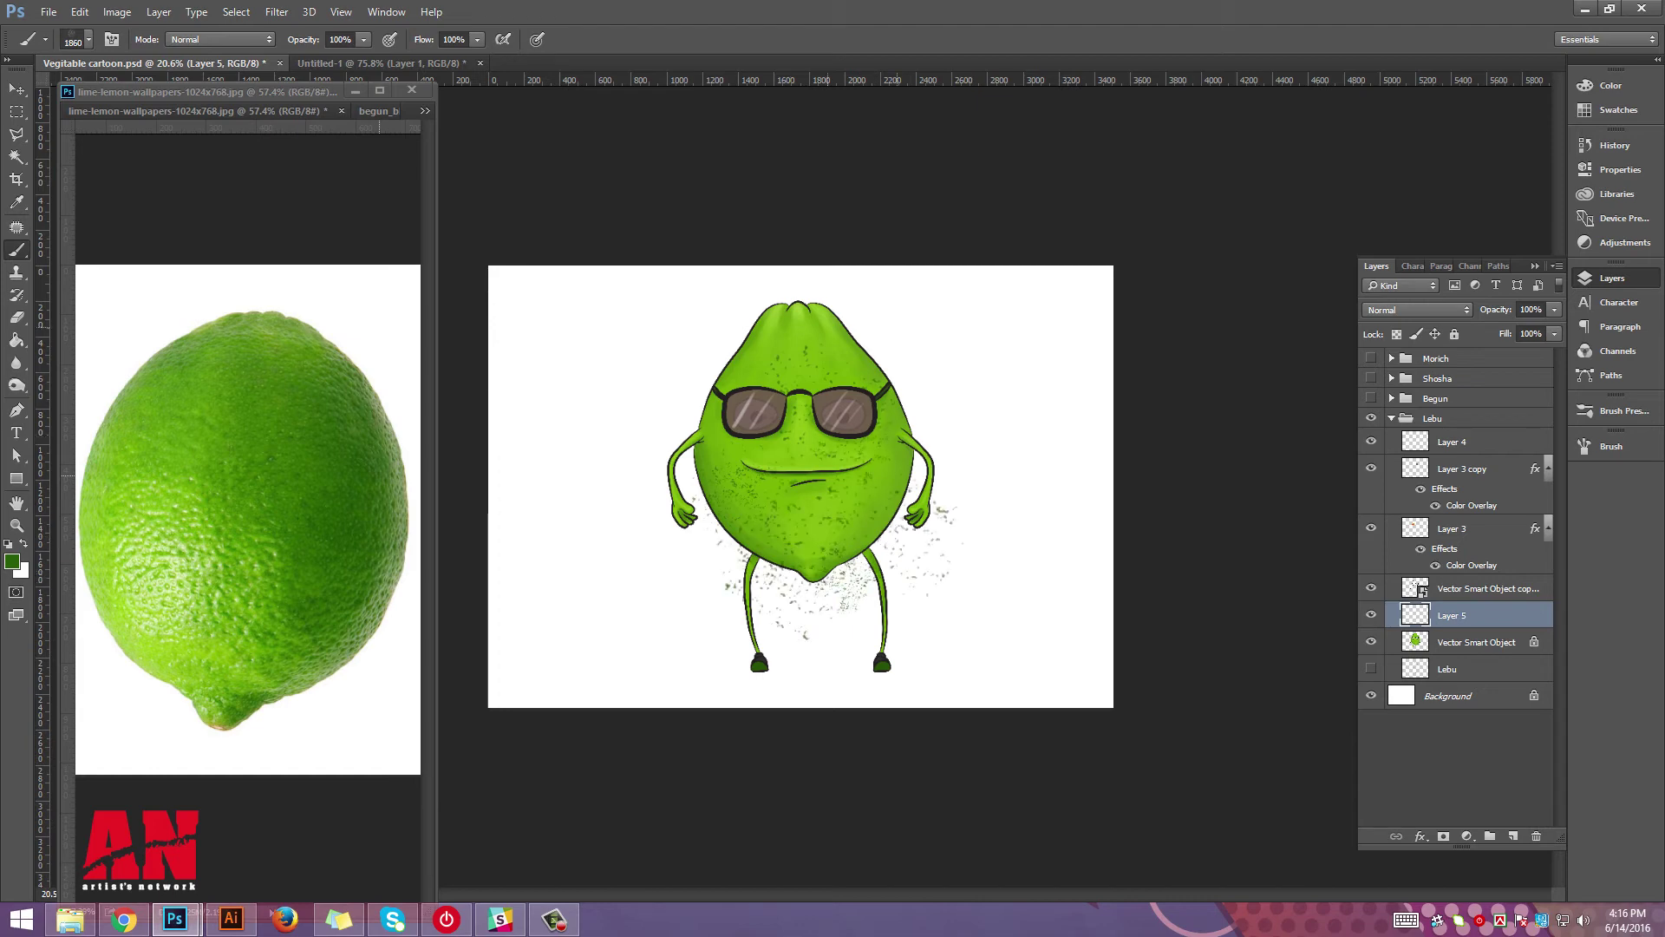
{"action": "left_click_drag", "start_coordinate": [833, 486], "coordinate": [807, 390]}
{"action": "left_click_drag", "start_coordinate": [950, 503], "coordinate": [935, 425]}
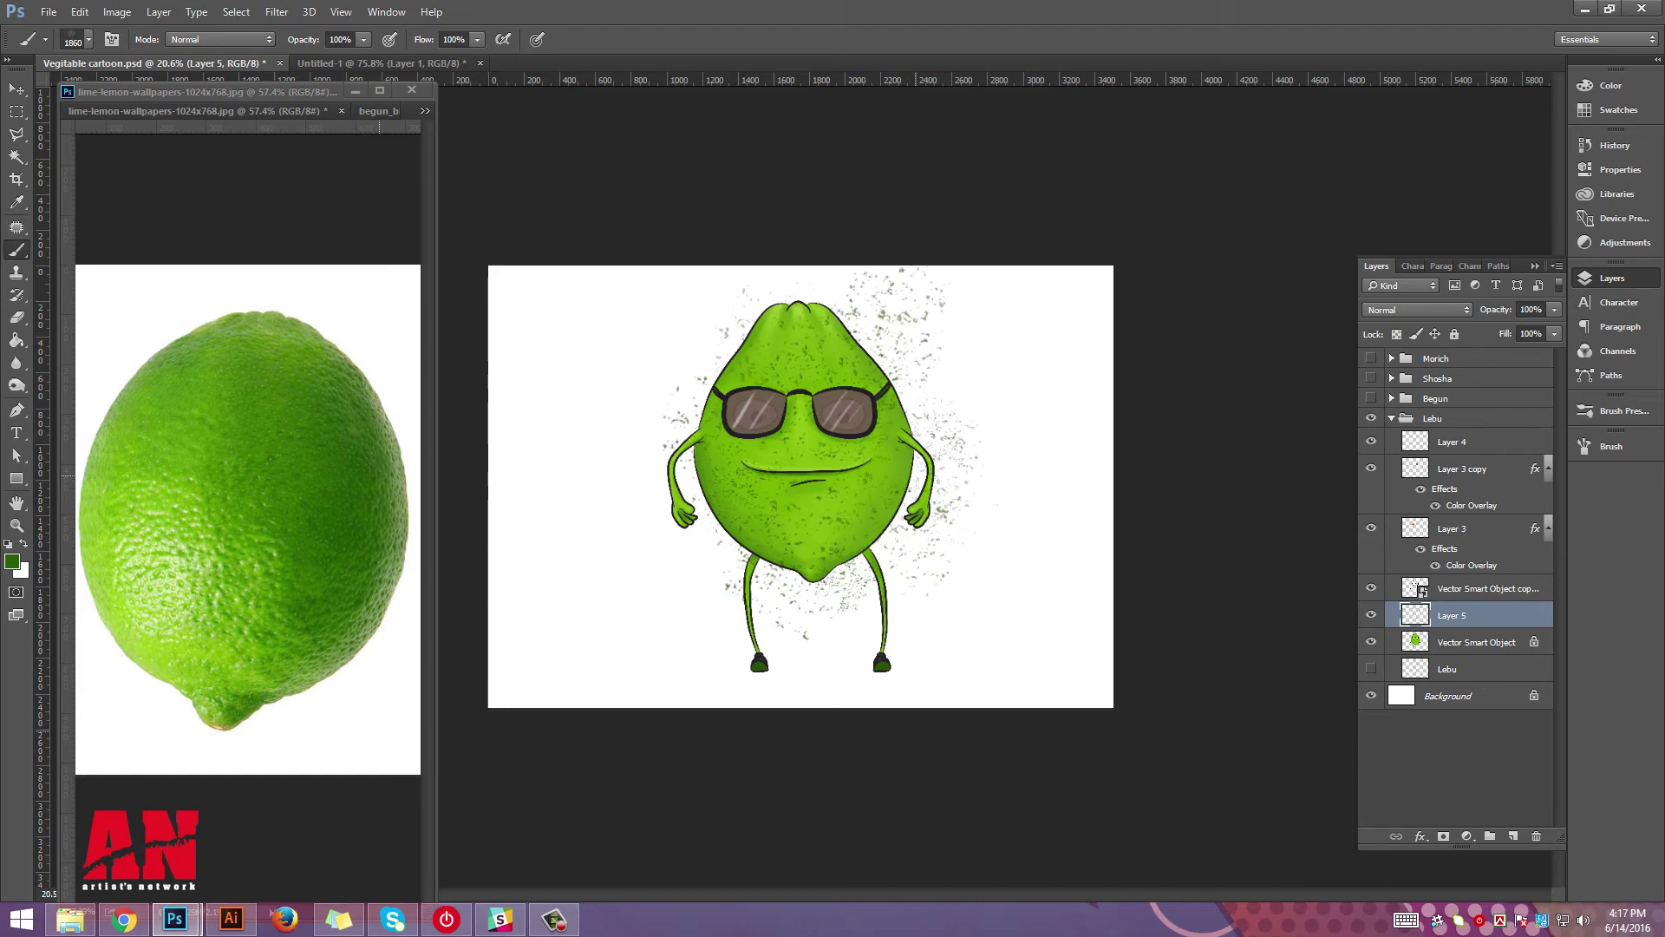
Set Layer 5 to Multiply at 39% opacity and clip it to the lime body.
{"action": "left_click", "coordinate": [168, 679], "text": "alt"}
{"action": "left_click", "coordinate": [1417, 309]}
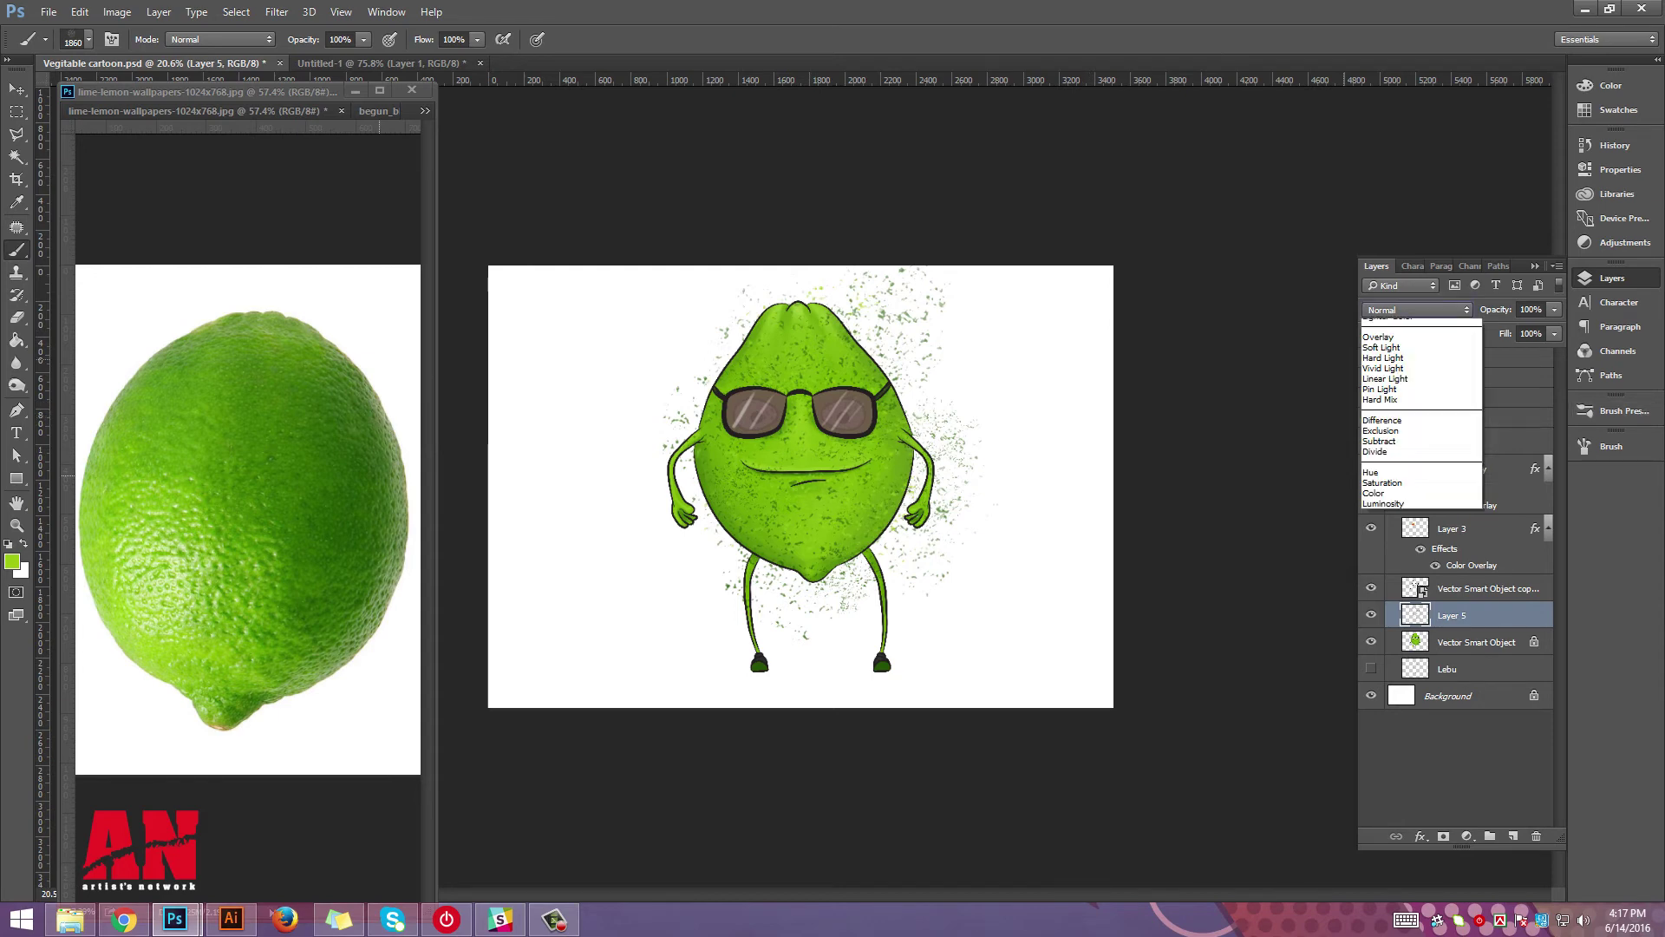
{"action": "left_click", "coordinate": [1396, 347]}
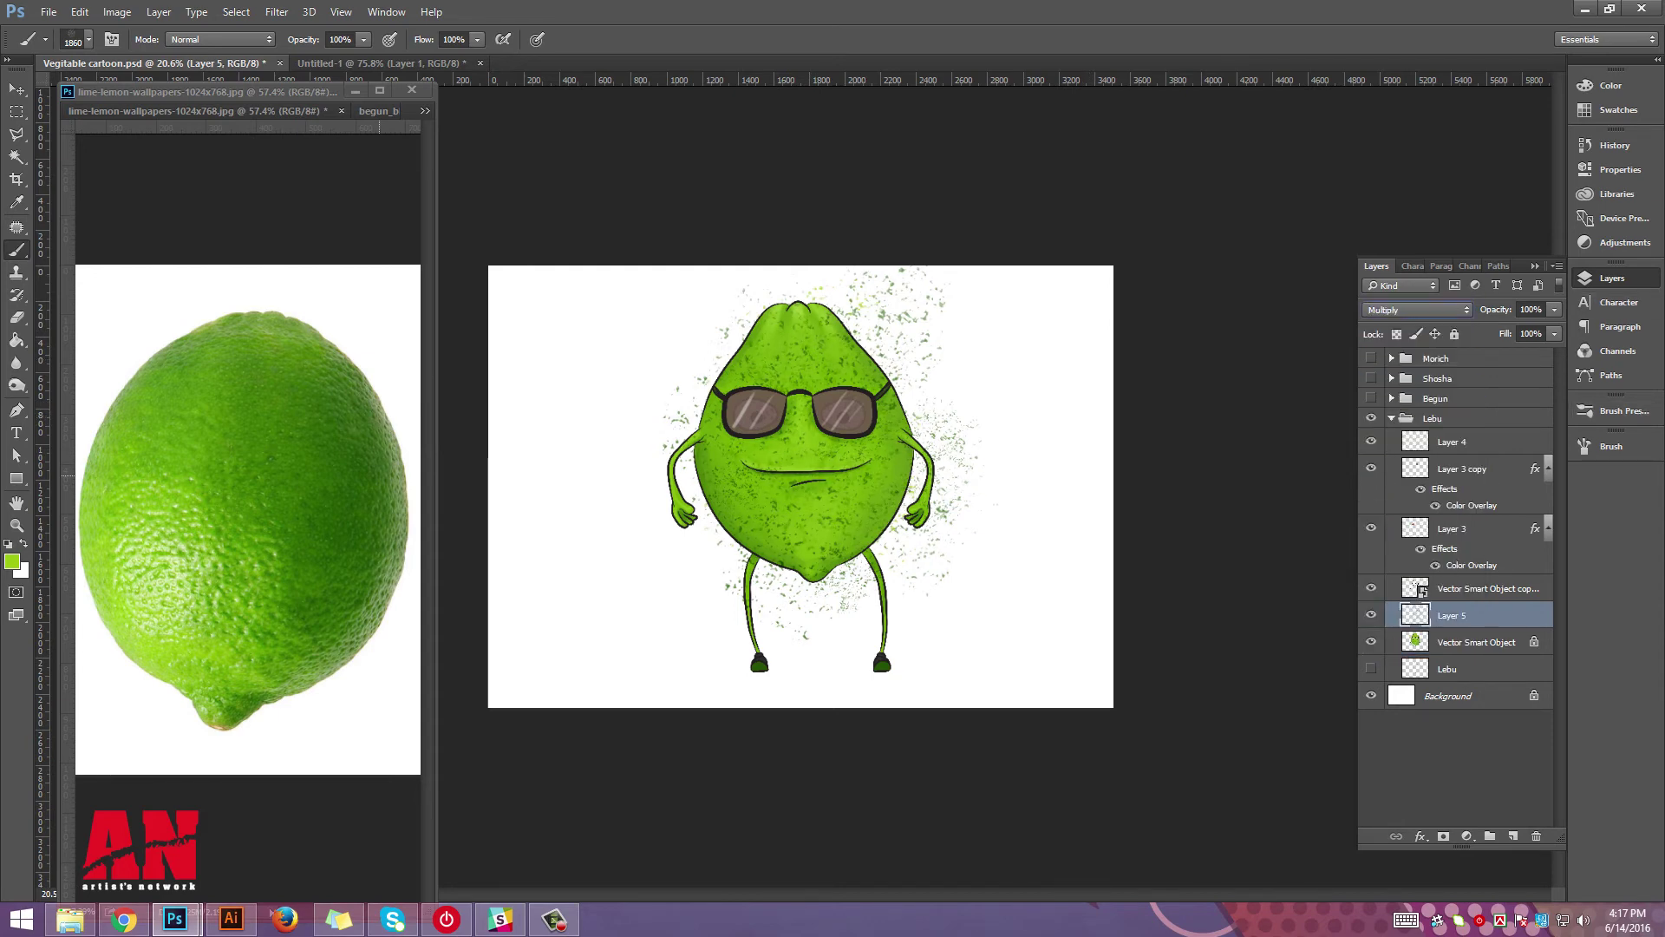
{"action": "left_click_drag", "start_coordinate": [1554, 310], "coordinate": [1500, 329]}
{"action": "right_click", "coordinate": [1475, 615]}
{"action": "left_click", "coordinate": [1301, 426]}
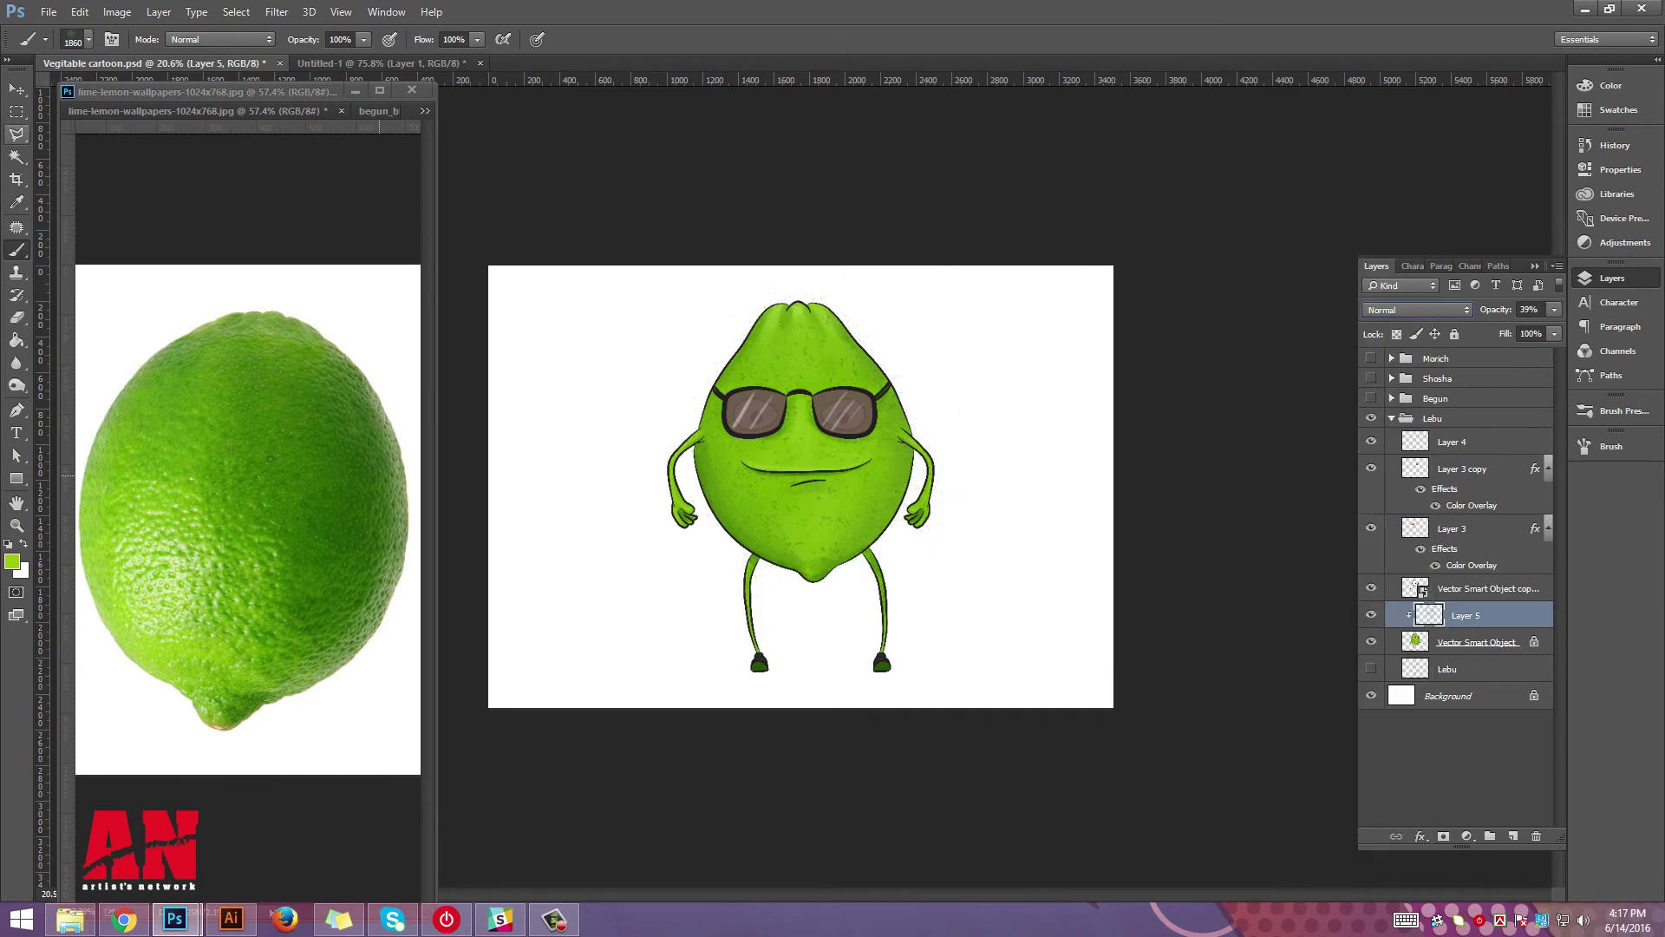
{"action": "key", "text": "v"}
{"action": "scroll", "coordinate": [827, 619], "scroll_direction": "up", "scroll_amount": 2}
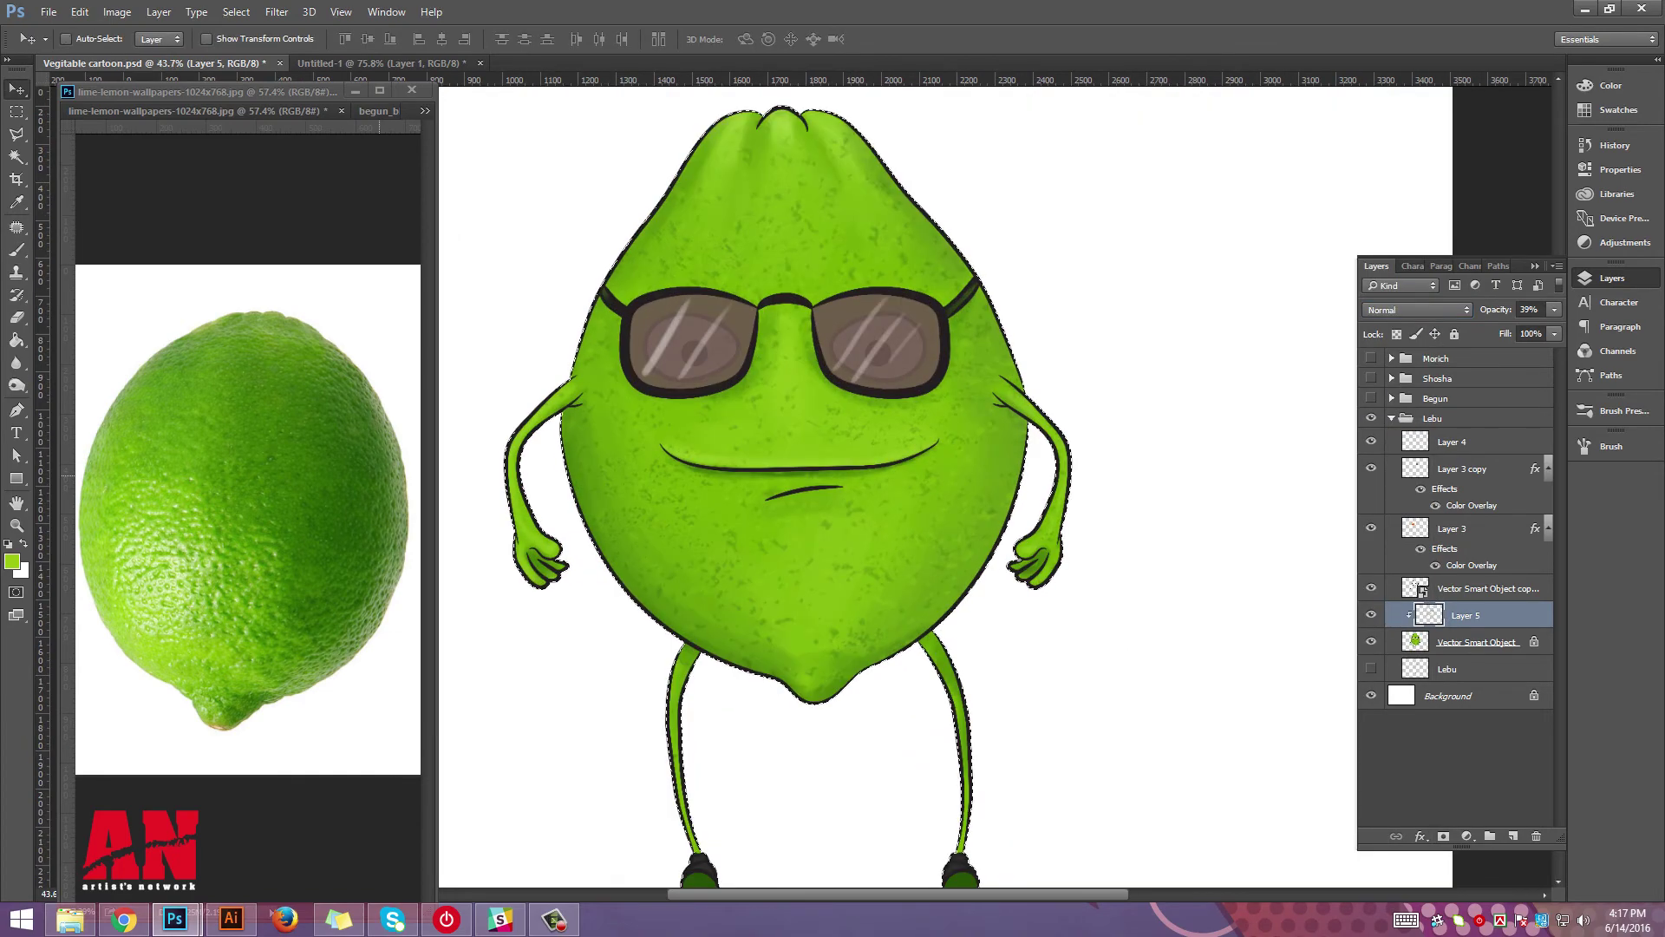
On new Layer 6, texture the lime's lower right side dark green with a 498 px brush.
{"action": "key", "text": "ctrl+shift+alt+n"}
{"action": "key", "text": "b"}
{"action": "right_click", "coordinate": [1062, 390]}
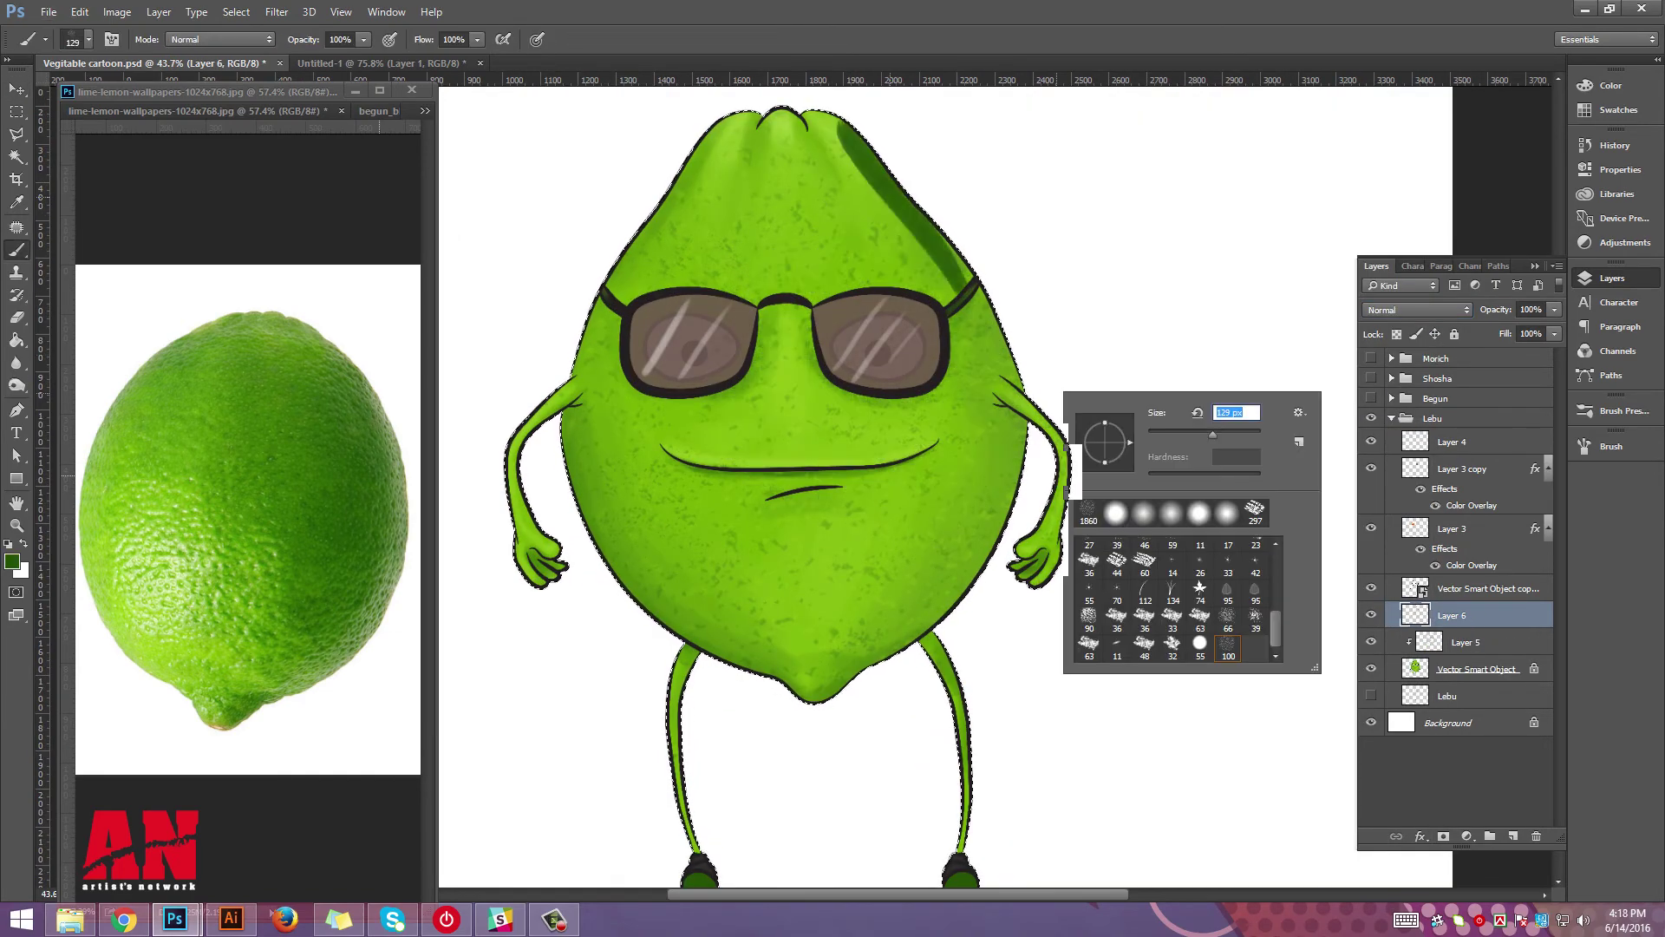
{"action": "right_click", "coordinate": [929, 247]}
{"action": "left_click_drag", "start_coordinate": [928, 243], "coordinate": [824, 130]}
{"action": "key", "text": "ctrl+z"}
{"action": "key", "text": "ctrl+z"}
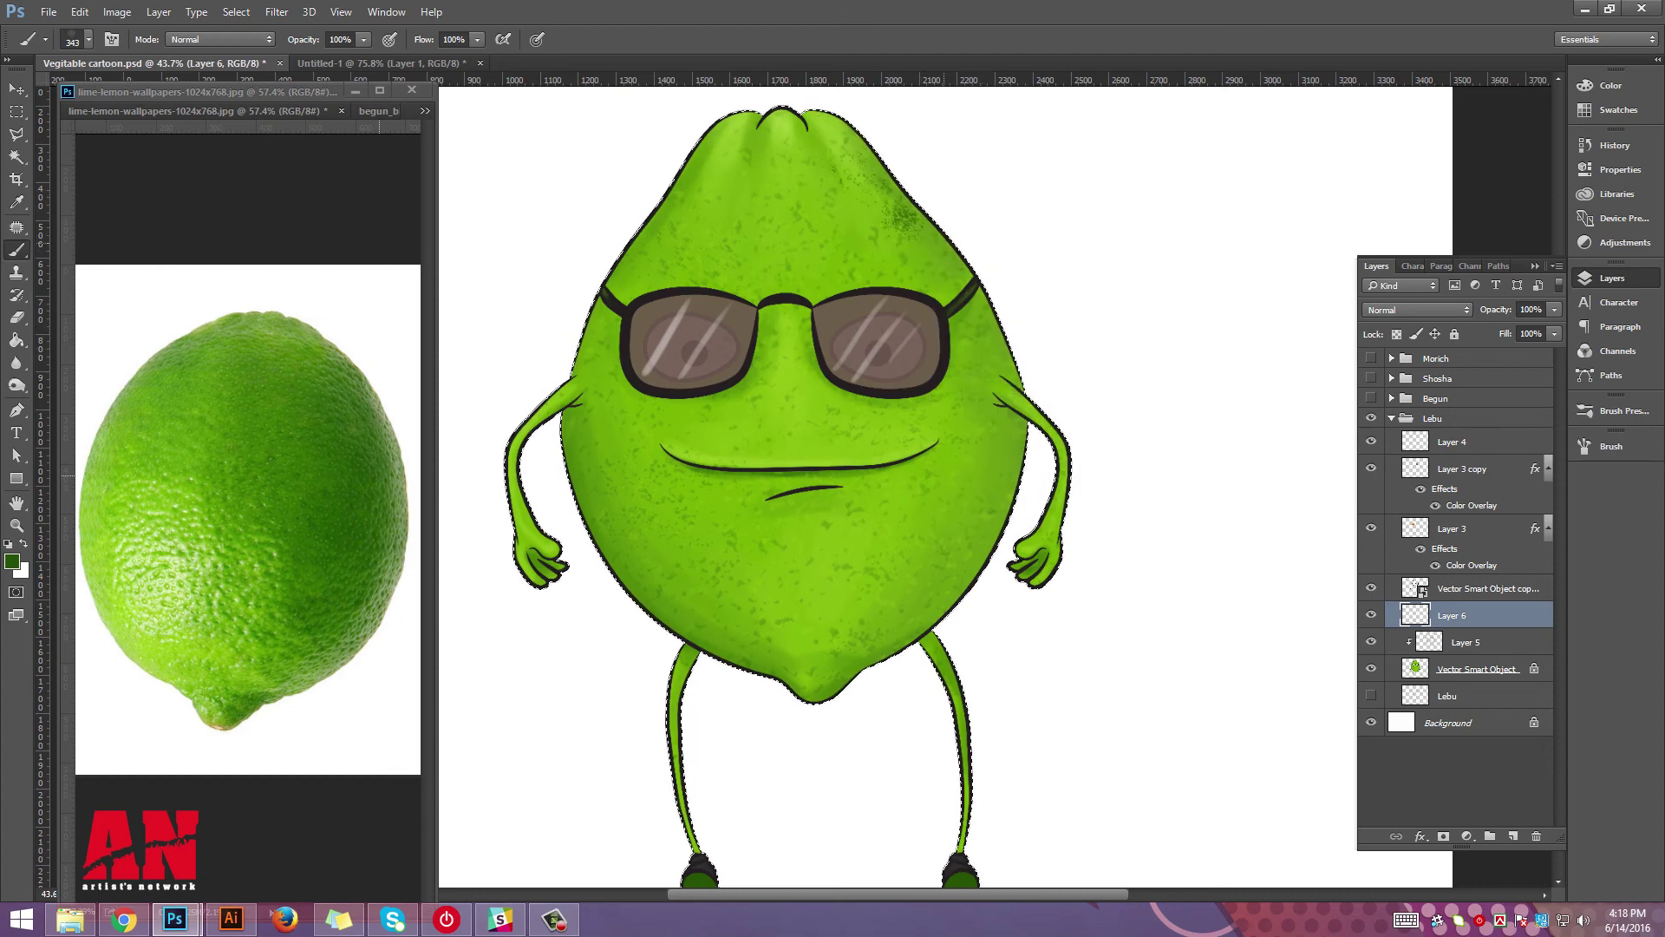
{"action": "key", "text": "ctrl+z"}
{"action": "right_click", "coordinate": [998, 334]}
{"action": "key", "text": "Return"}
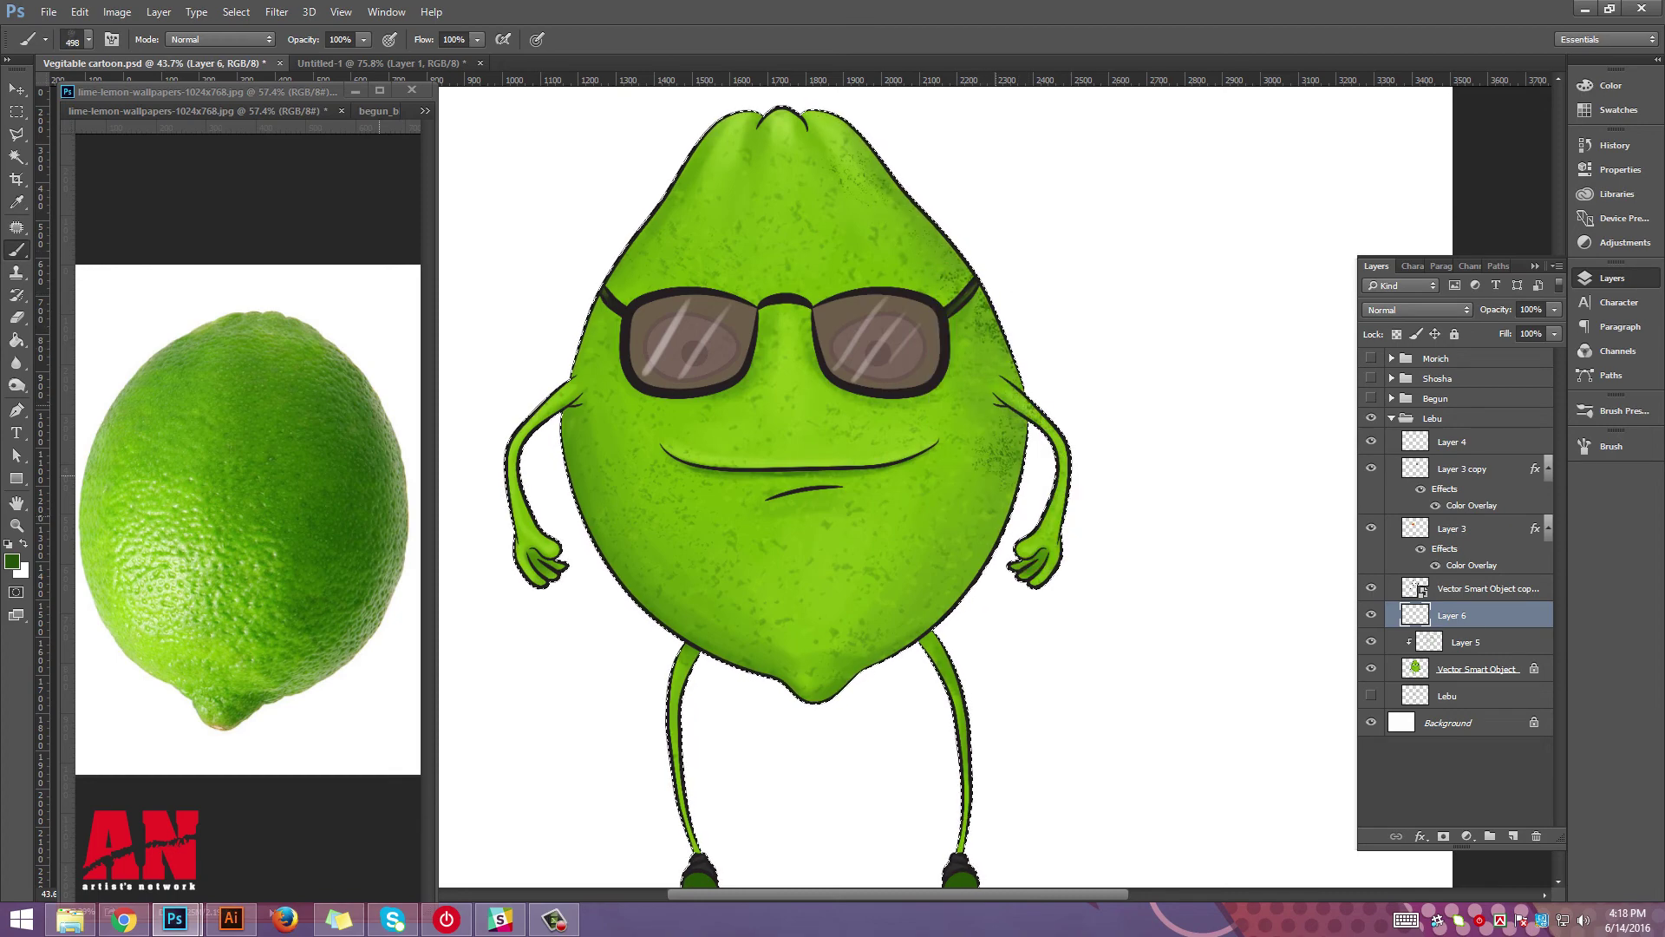
{"action": "mouse_move", "coordinate": [980, 477]}
{"action": "left_mouse_down"}
{"action": "mouse_move", "coordinate": [967, 538]}
{"action": "mouse_move", "coordinate": [911, 607]}
{"action": "left_mouse_up"}
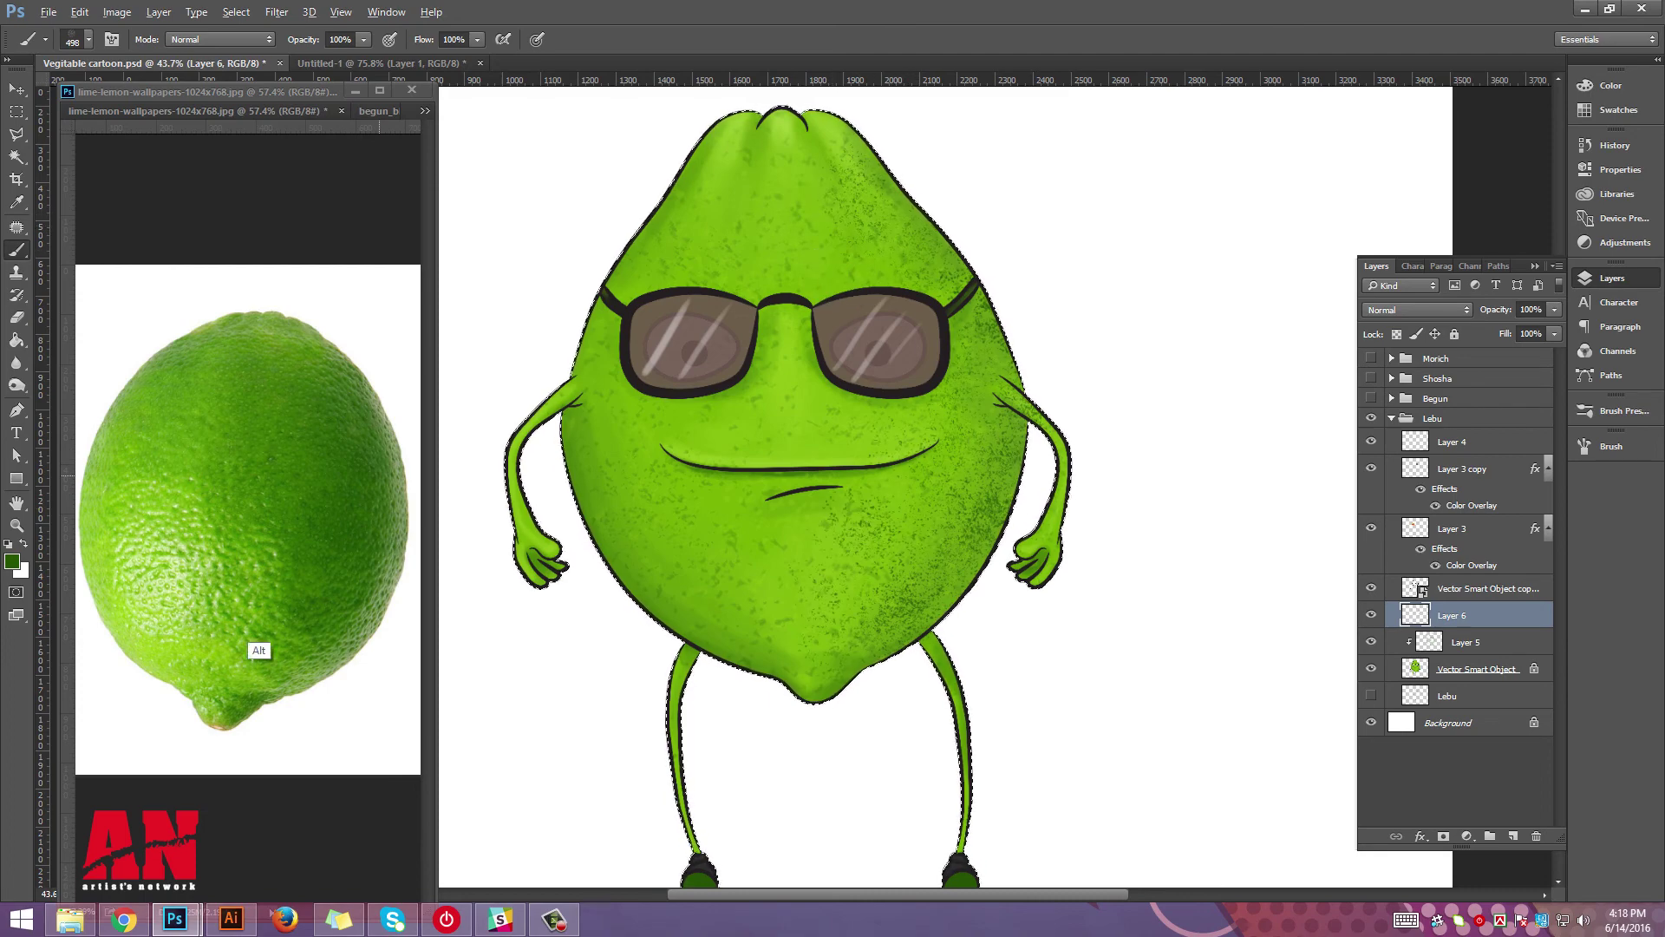
Brush light yellow-green highlights onto the upper face and patches of the lower body.
{"action": "left_click", "coordinate": [200, 694], "text": "alt"}
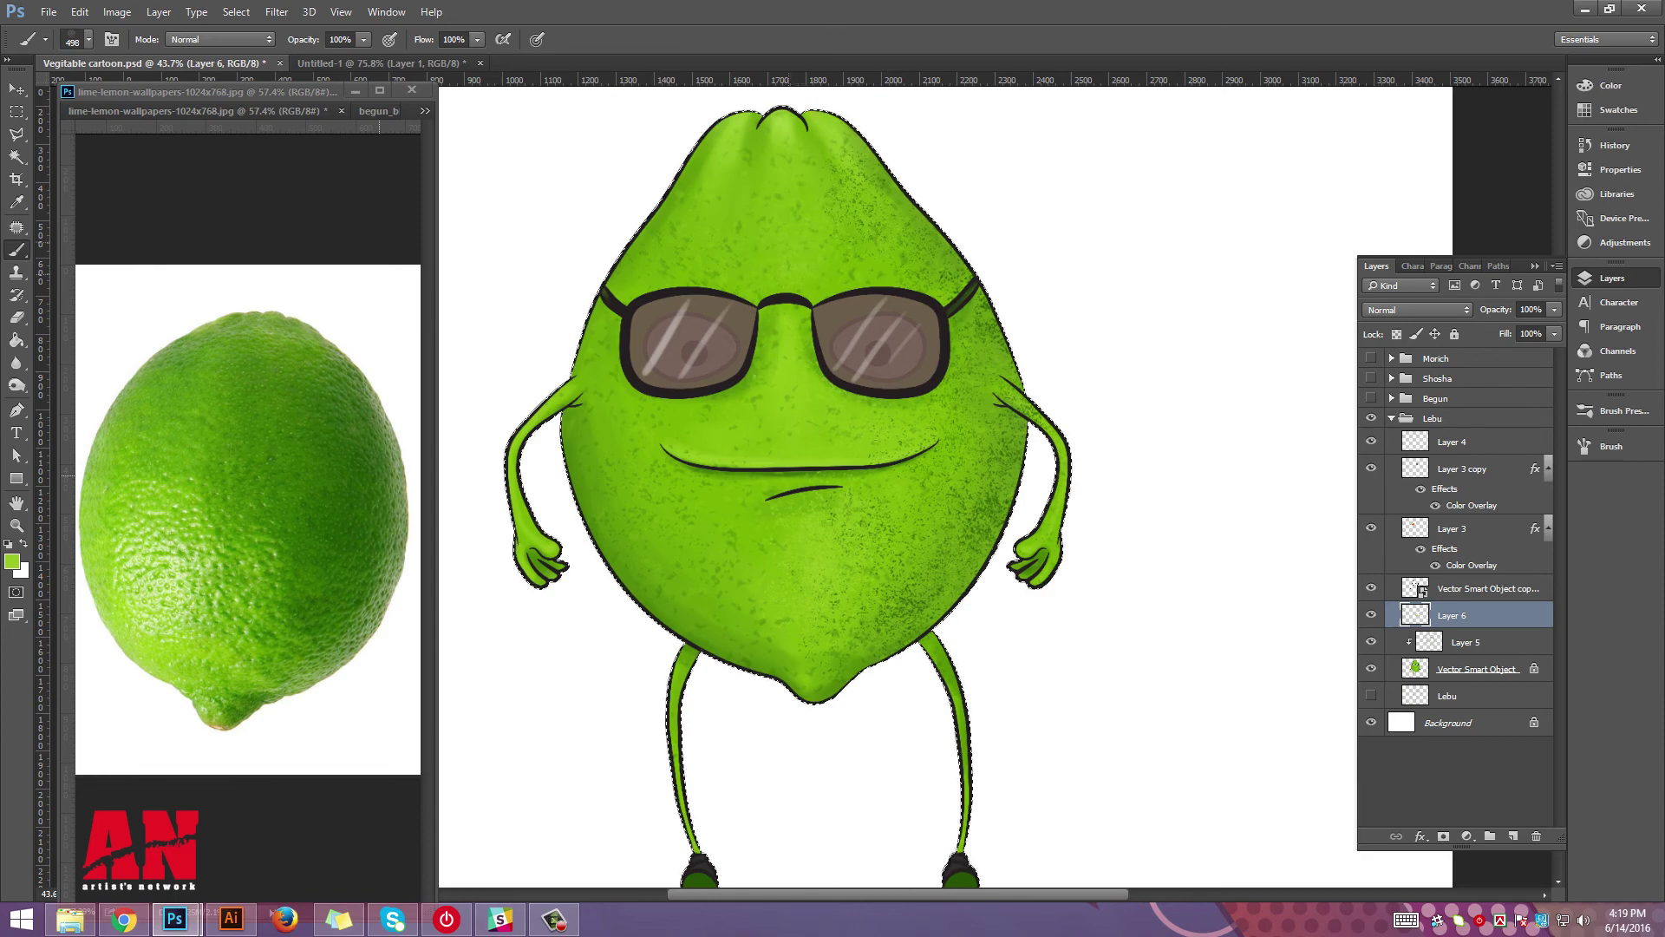
{"action": "left_click_drag", "start_coordinate": [778, 276], "coordinate": [853, 246]}
{"action": "left_click_drag", "start_coordinate": [911, 527], "coordinate": [885, 570]}
{"action": "left_click_drag", "start_coordinate": [737, 568], "coordinate": [704, 618]}
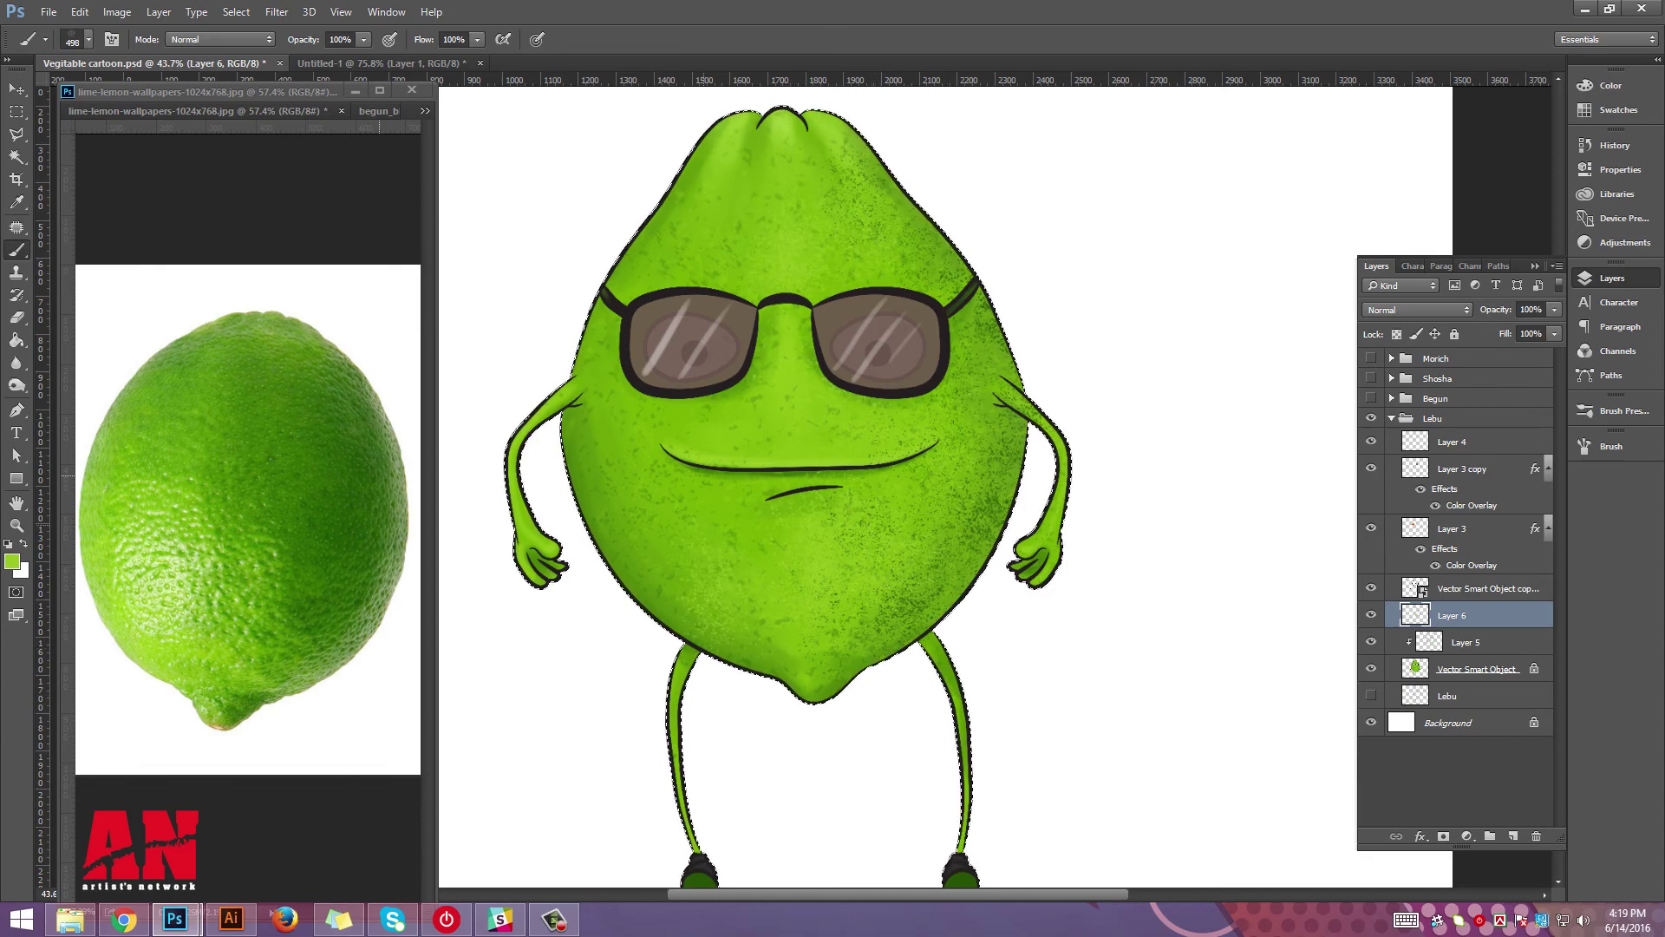
Darken the upper-left edge, add light texture along the left body, and lighten the face below the glasses.
{"action": "left_click", "coordinate": [349, 545], "text": "alt"}
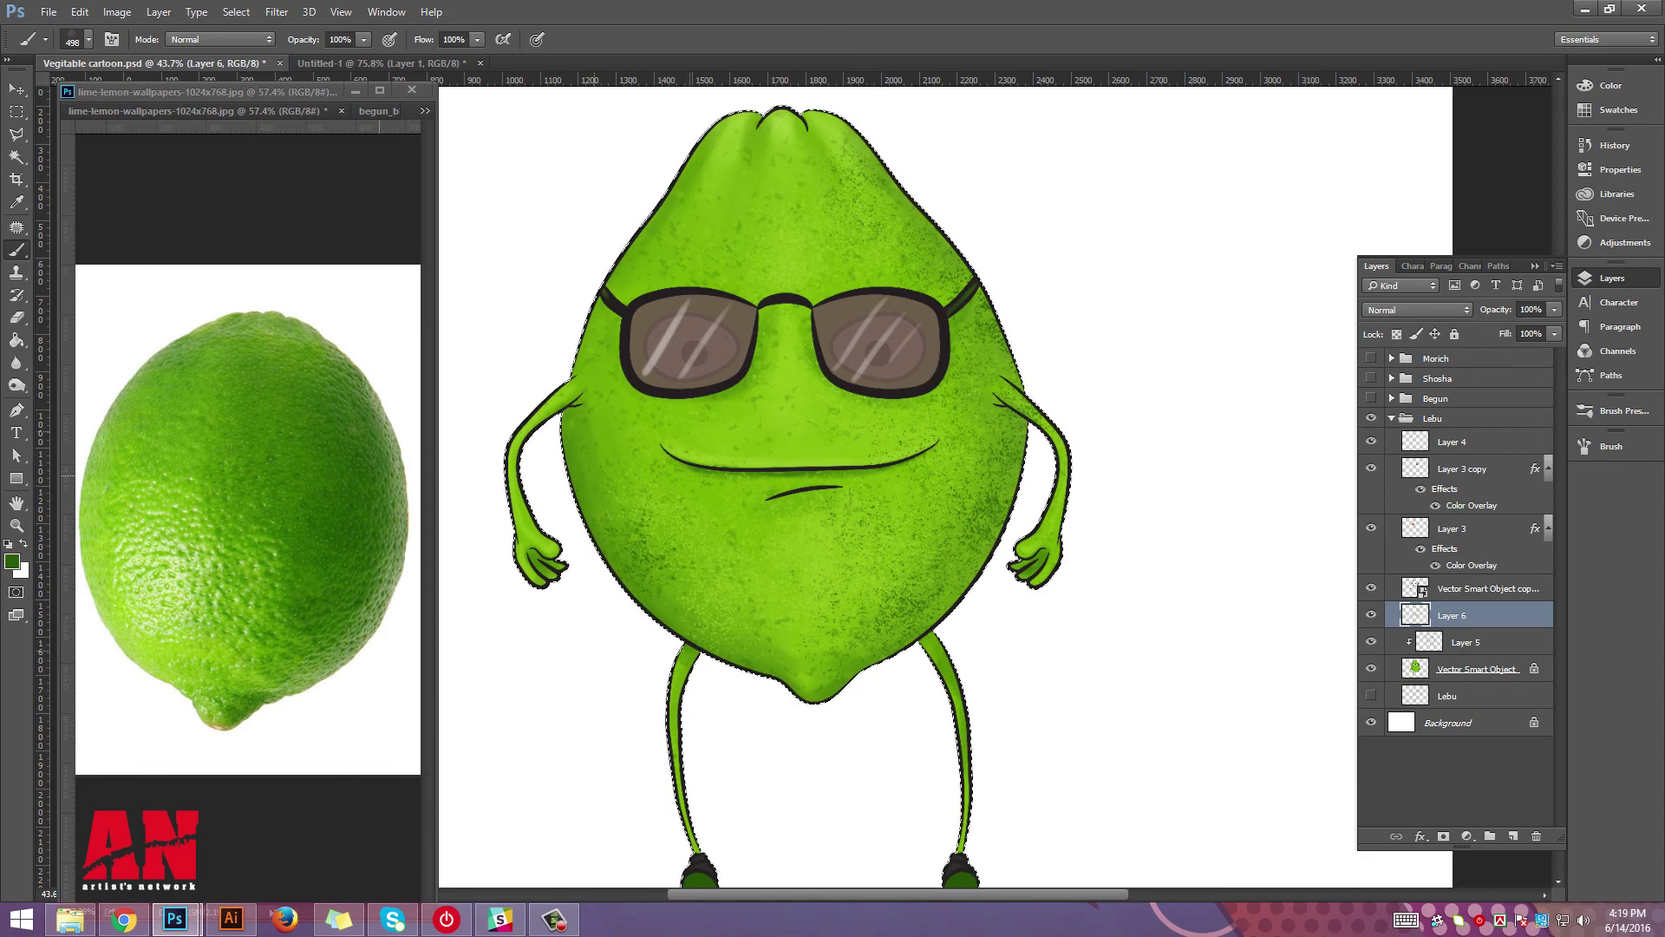
{"action": "left_click_drag", "start_coordinate": [685, 229], "coordinate": [599, 352]}
{"action": "left_click_drag", "start_coordinate": [655, 261], "coordinate": [597, 403]}
{"action": "left_click", "coordinate": [154, 684], "text": "alt"}
{"action": "mouse_move", "coordinate": [646, 347]}
{"action": "left_mouse_down"}
{"action": "mouse_move", "coordinate": [599, 433]}
{"action": "mouse_move", "coordinate": [611, 520]}
{"action": "left_mouse_up"}
{"action": "left_click_drag", "start_coordinate": [668, 624], "coordinate": [781, 521]}
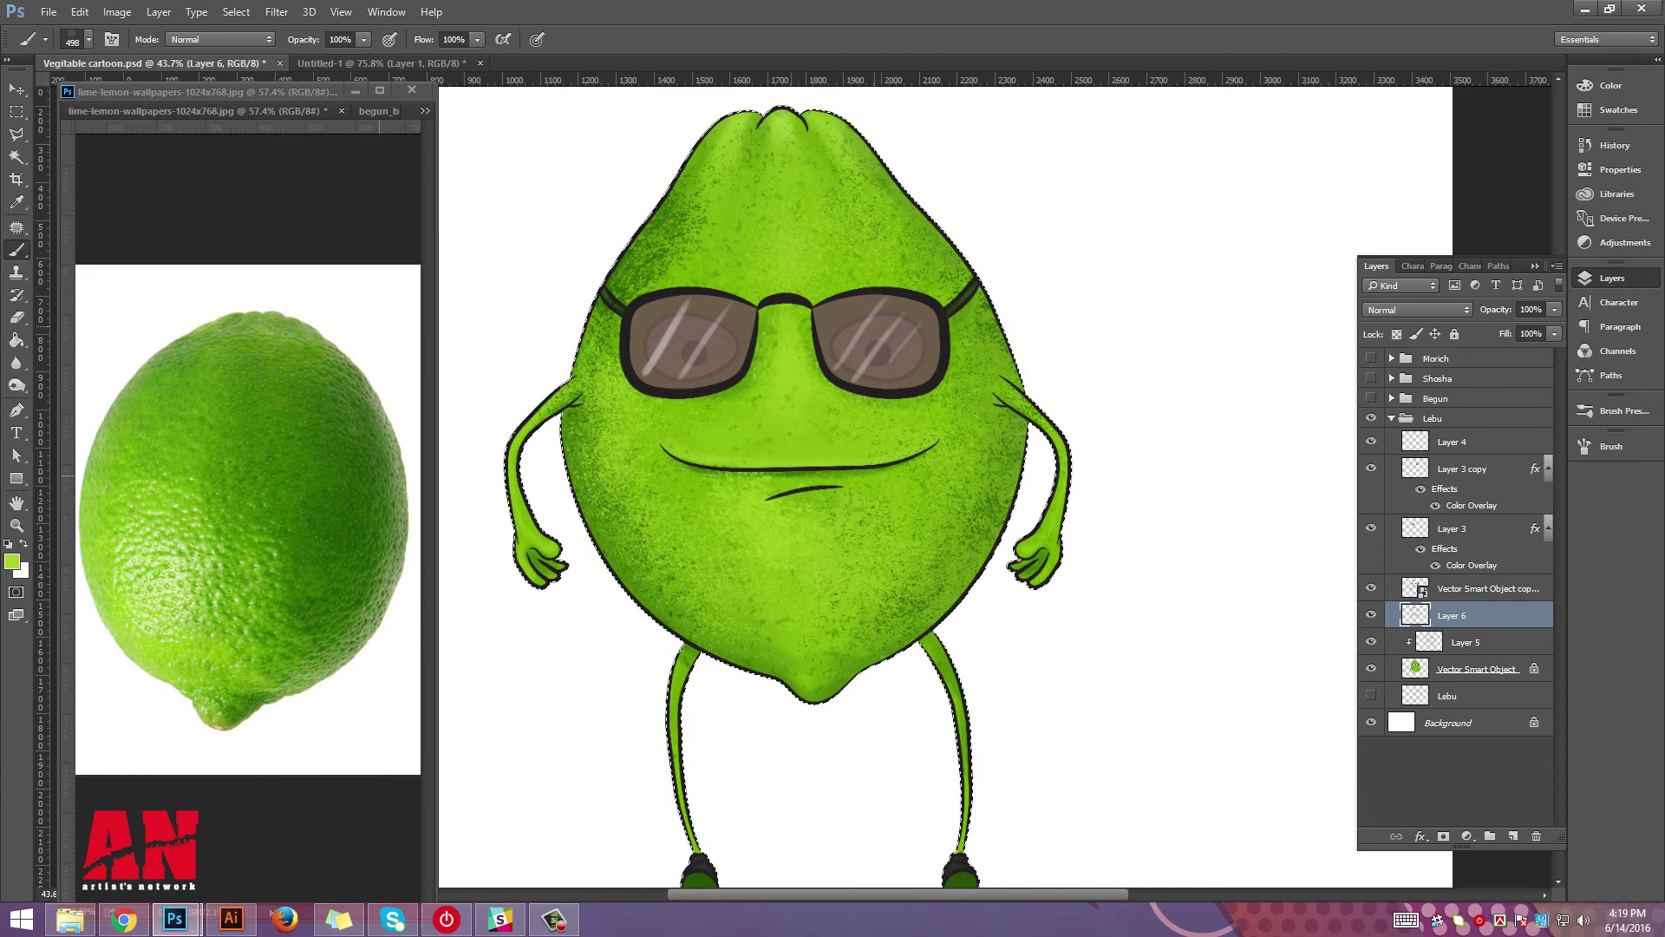
{"action": "left_click_drag", "start_coordinate": [737, 191], "coordinate": [676, 278]}
{"action": "left_click", "coordinate": [169, 629], "text": "alt"}
{"action": "left_click_drag", "start_coordinate": [759, 425], "coordinate": [811, 373]}
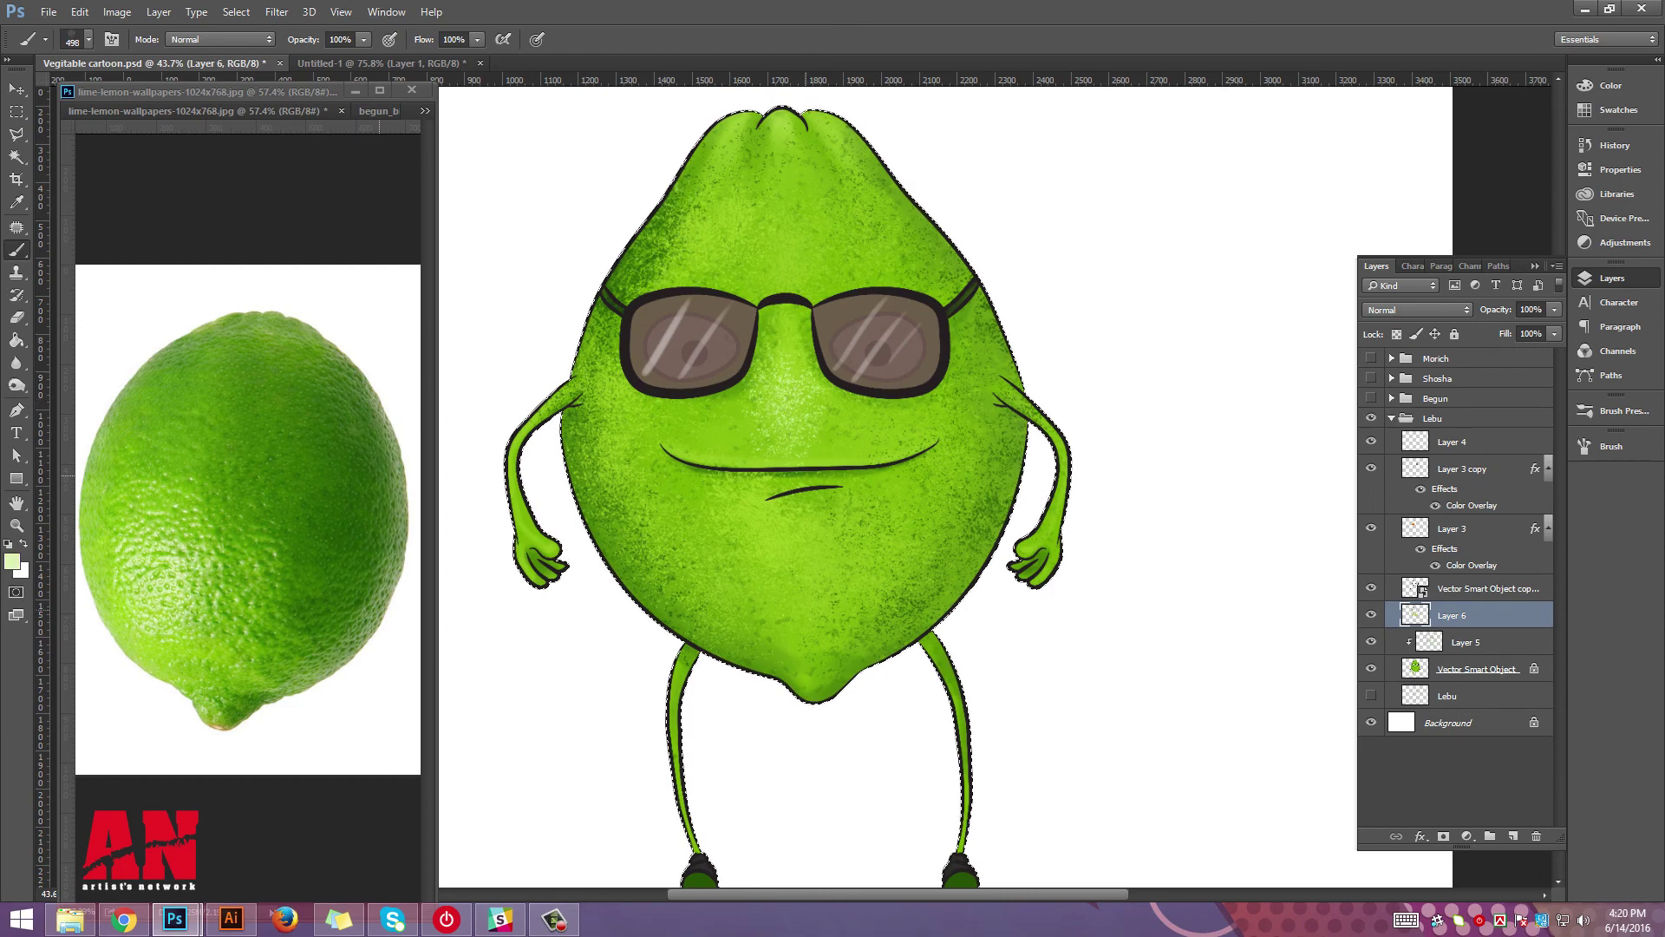
Zoom out and drop Layer 6's opacity to 65% to soften its speckled texture.
{"action": "scroll", "coordinate": [824, 321], "scroll_direction": "down", "scroll_amount": 1}
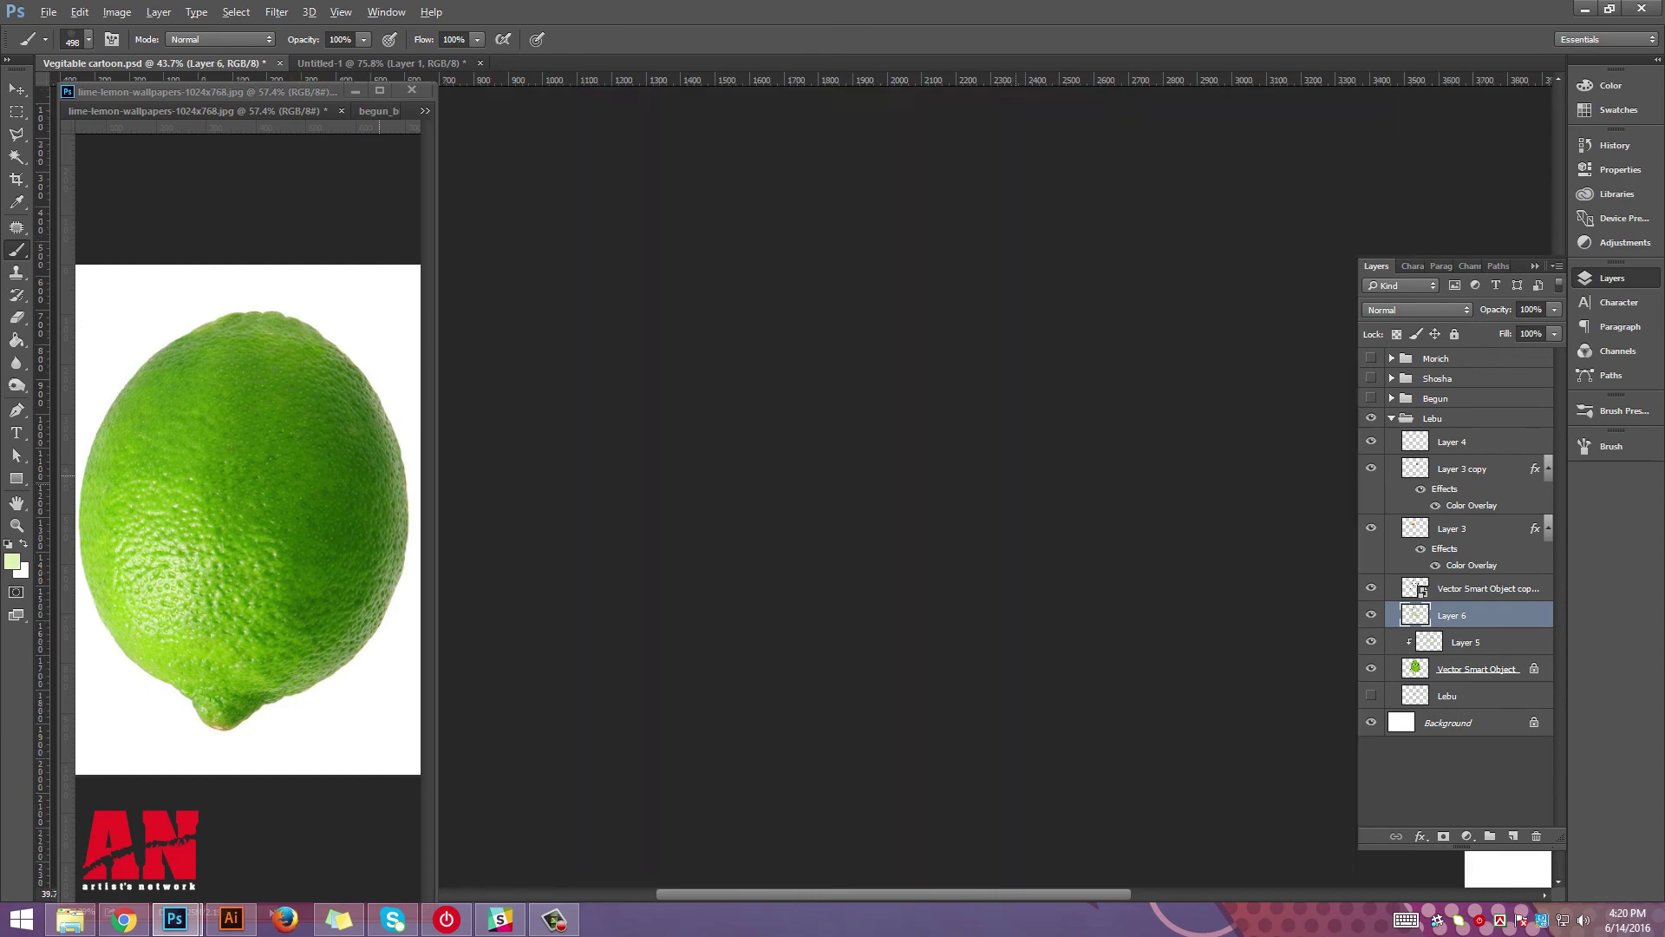
{"action": "scroll", "coordinate": [1019, 461], "scroll_direction": "down", "scroll_amount": 2}
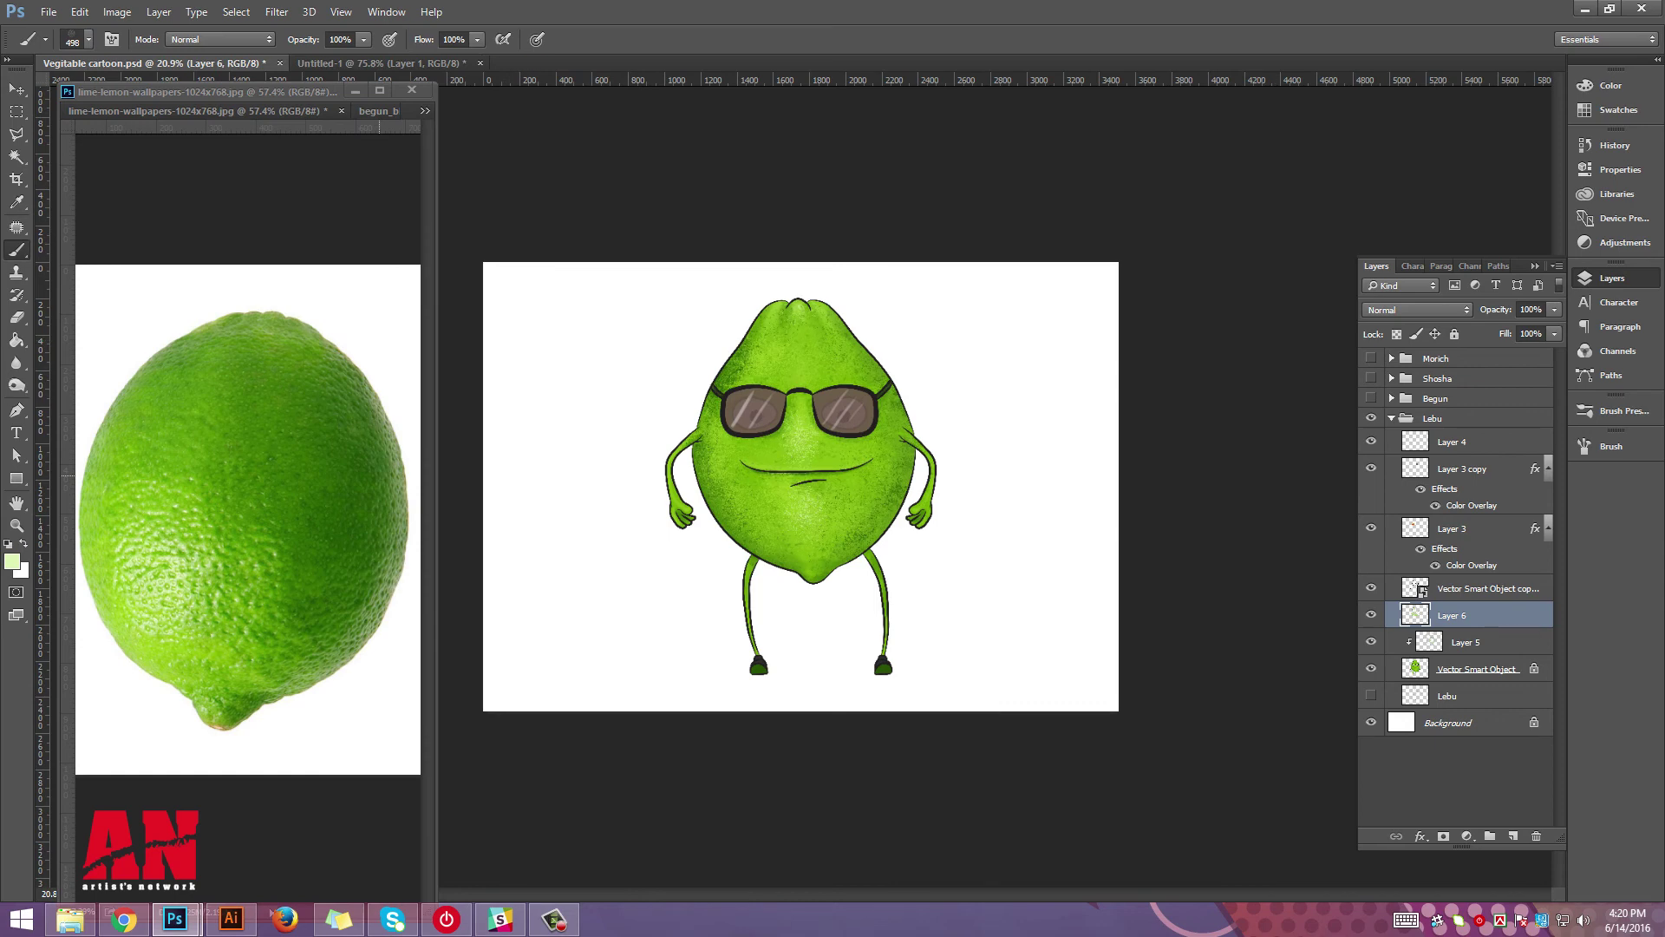
{"action": "left_click_drag", "start_coordinate": [1554, 310], "coordinate": [1527, 330]}
{"action": "key", "text": "v"}
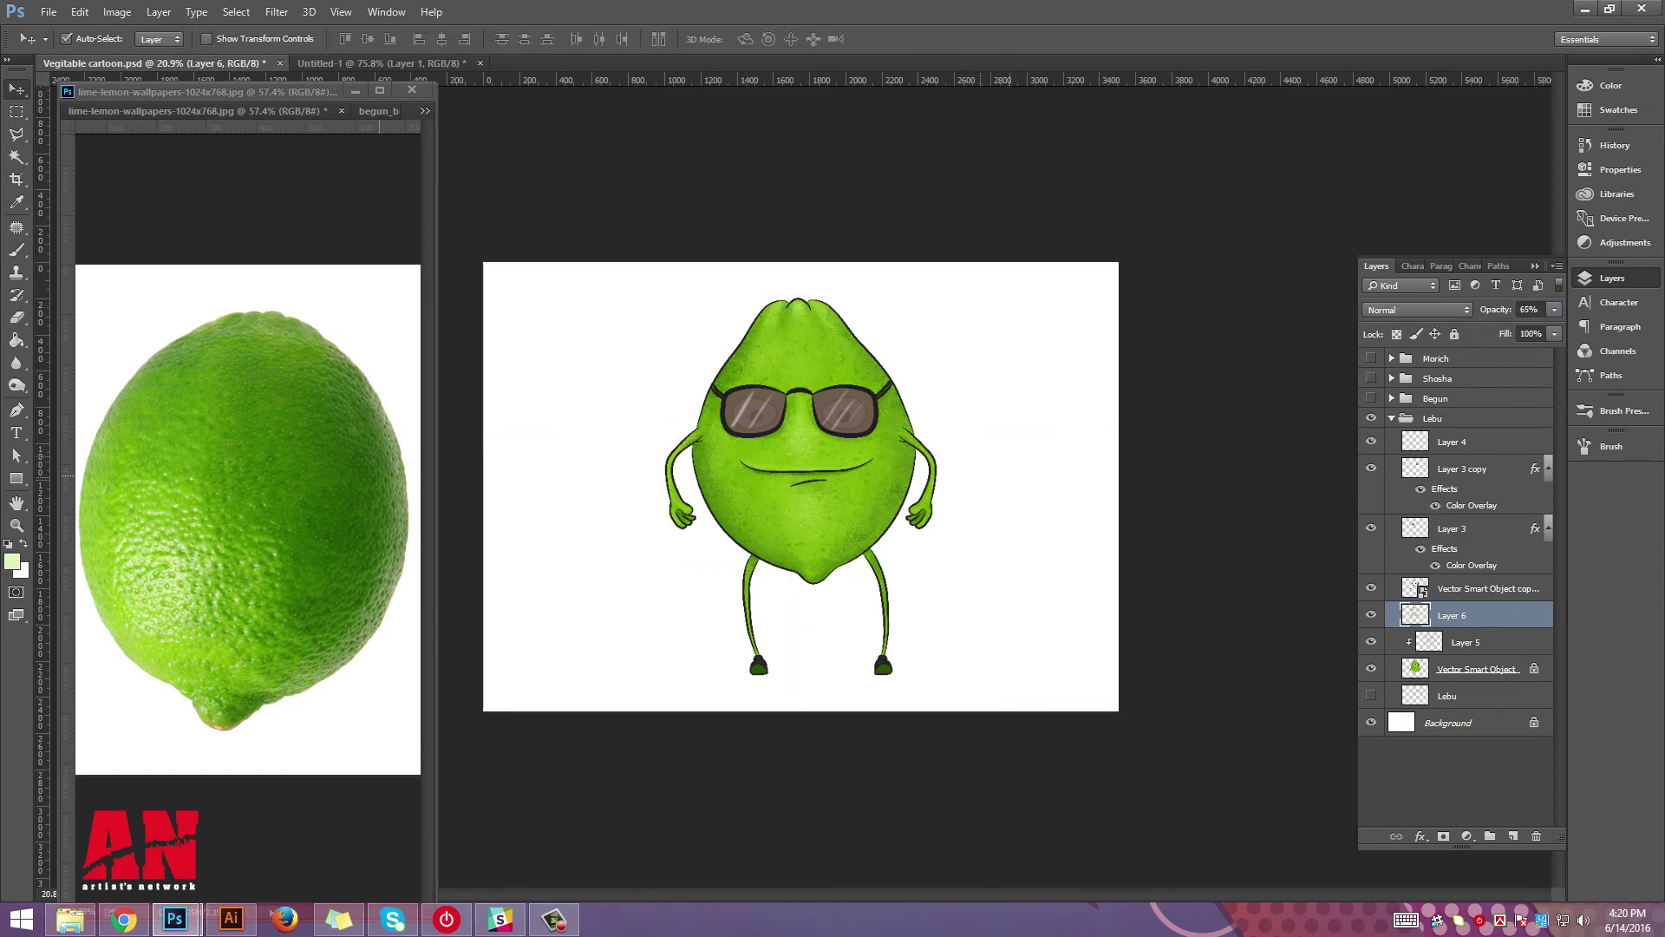